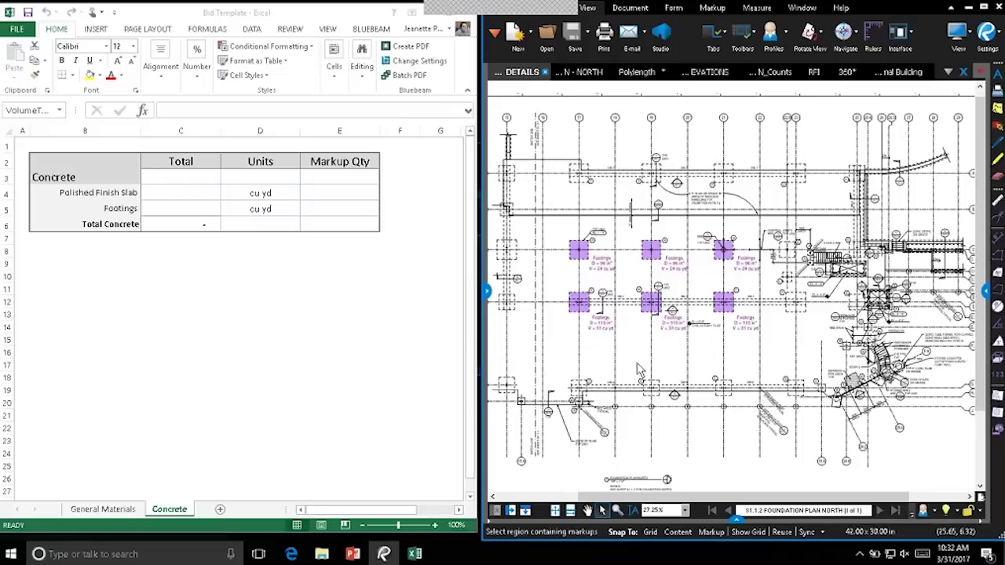
Step: Show the markups list and examine the length, area, volume and depth columns of the footing markups
key("alt+l")
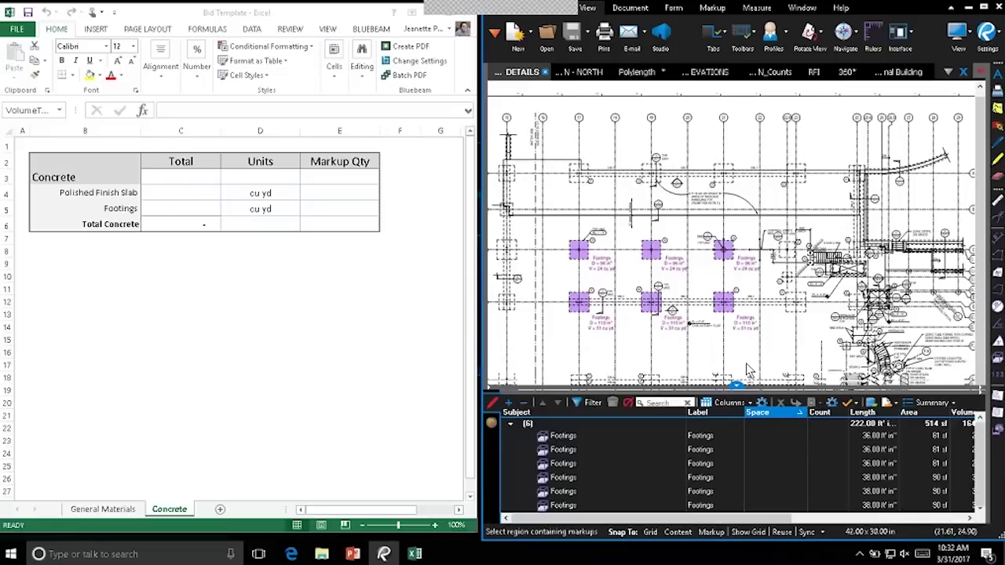
left_click_drag(747, 519, 870, 524)
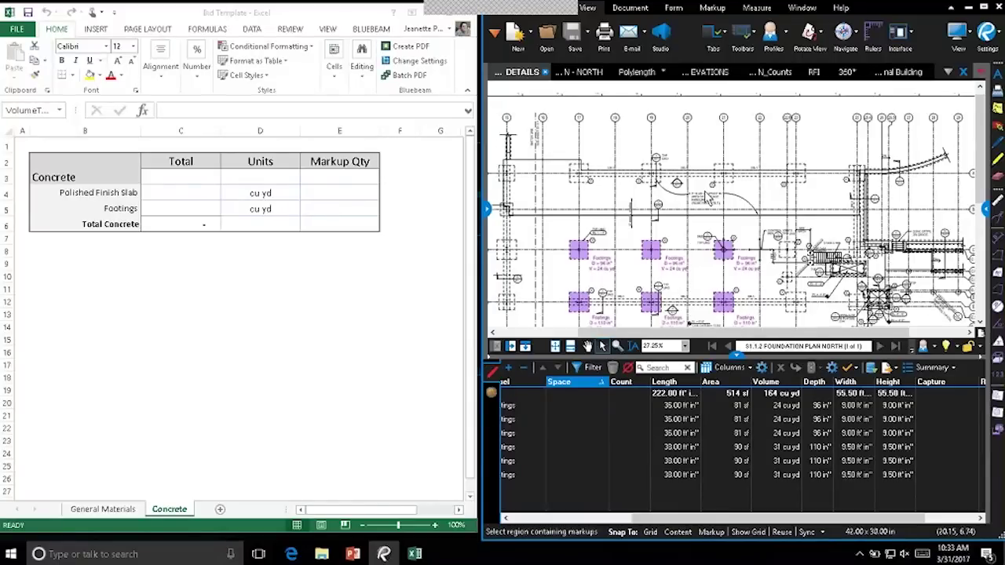
scroll(753, 236, "down", 1)
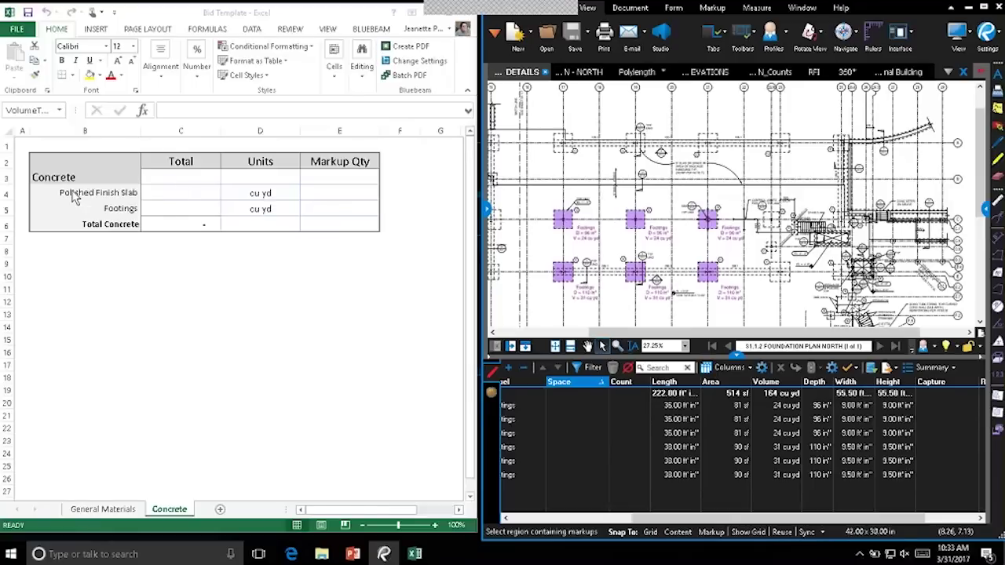
Step: Start a Quantity Link in the Footings Total cell C5 and add S104_FOUNDATION DETAILS as the workbook's linked file
left_click(160, 211)
left_click(163, 206)
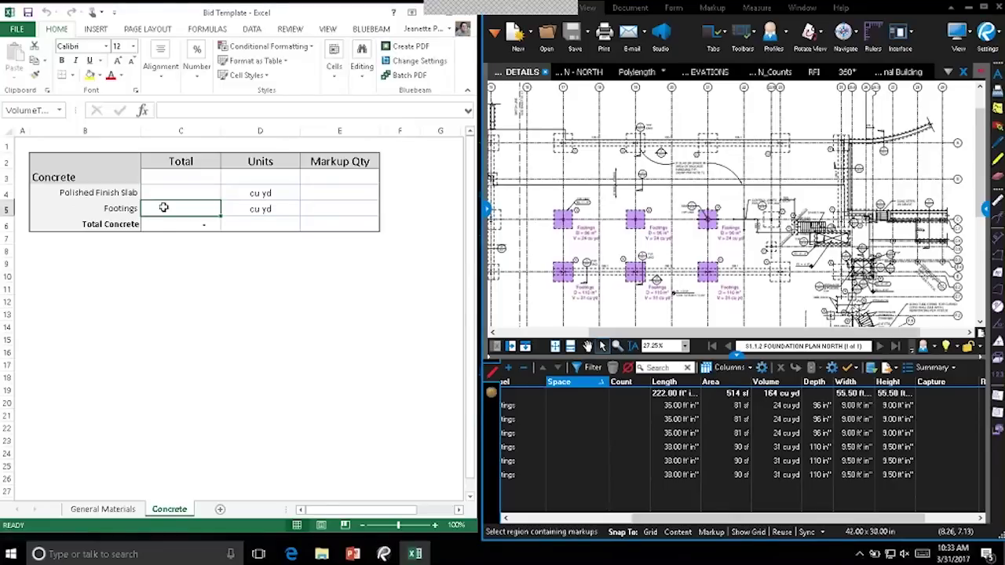
right_click(163, 207)
mouse_move(212, 219)
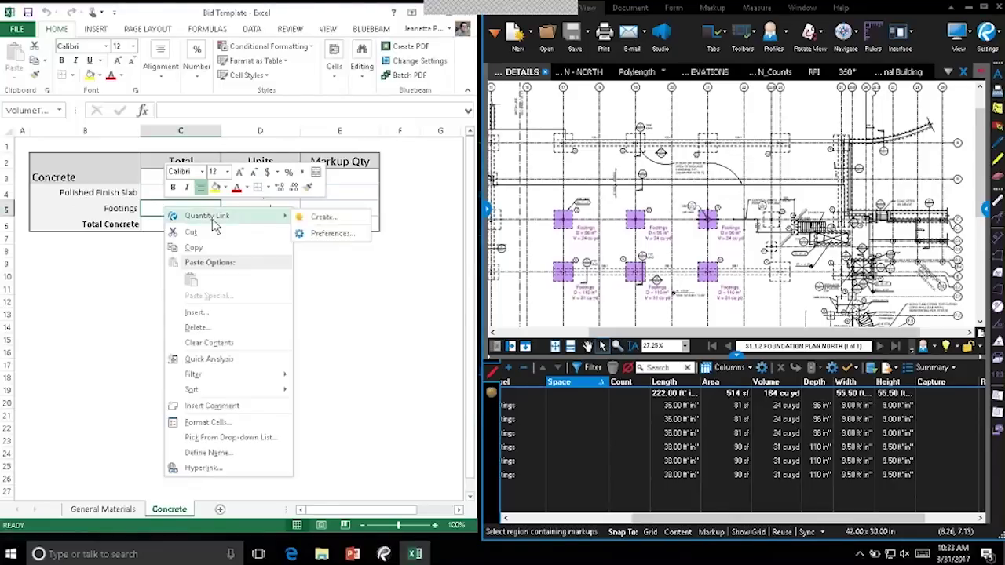
left_click(338, 216)
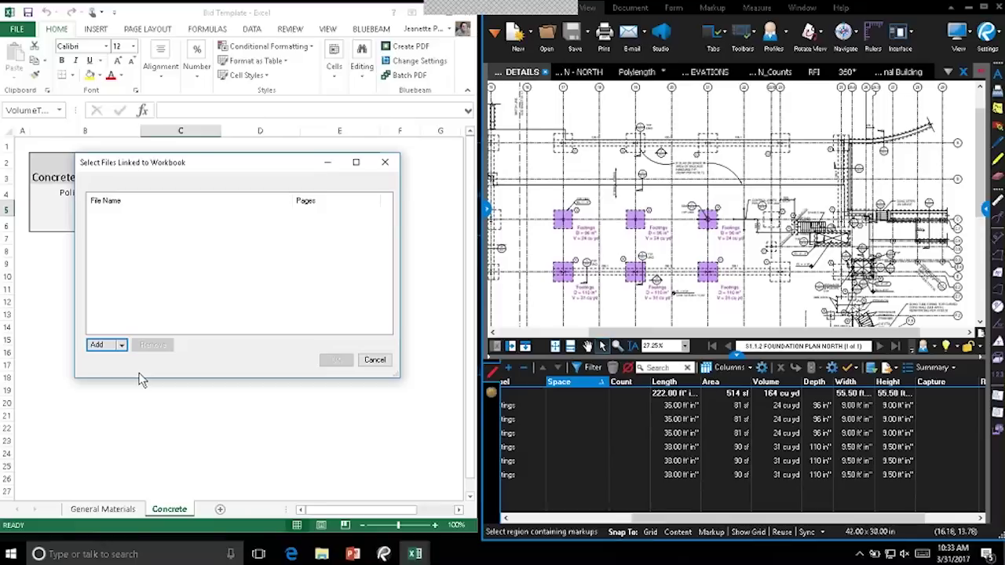
left_click(122, 345)
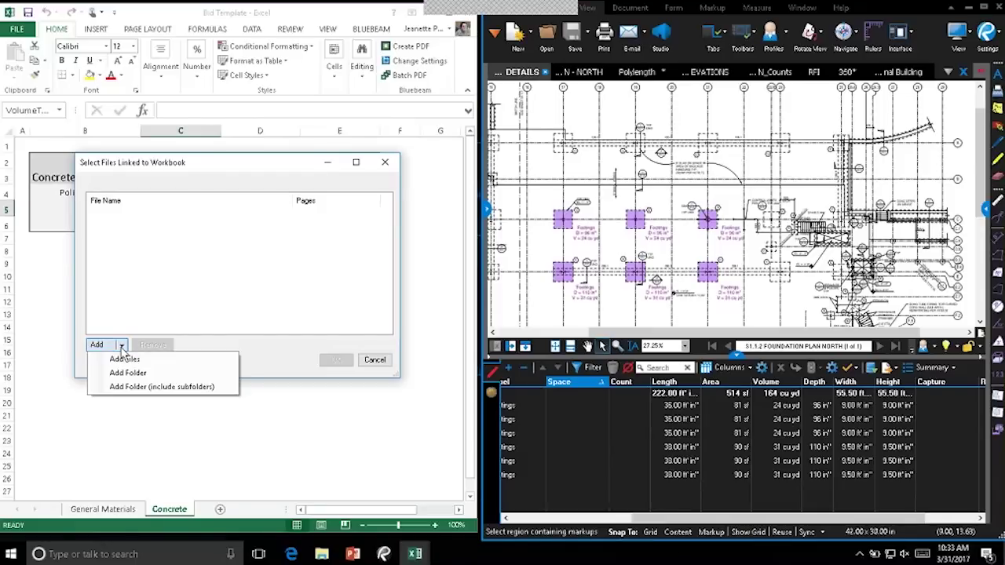
left_click(134, 357)
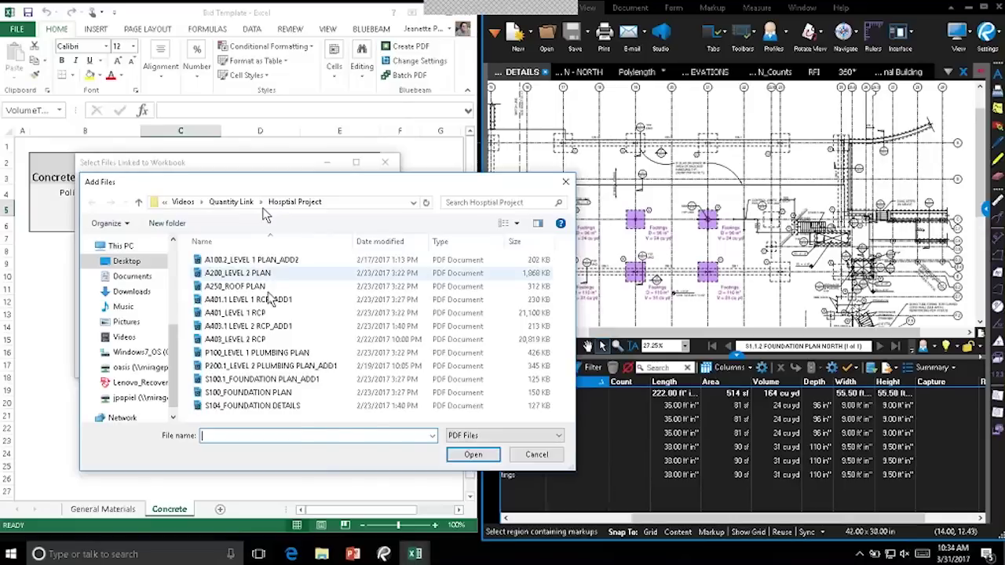
left_click(250, 405)
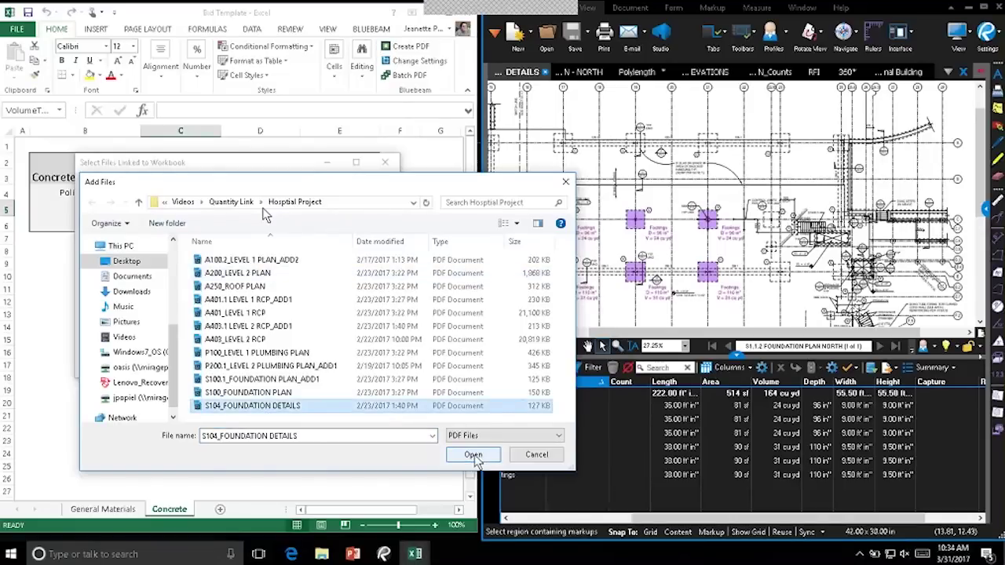
left_click(473, 456)
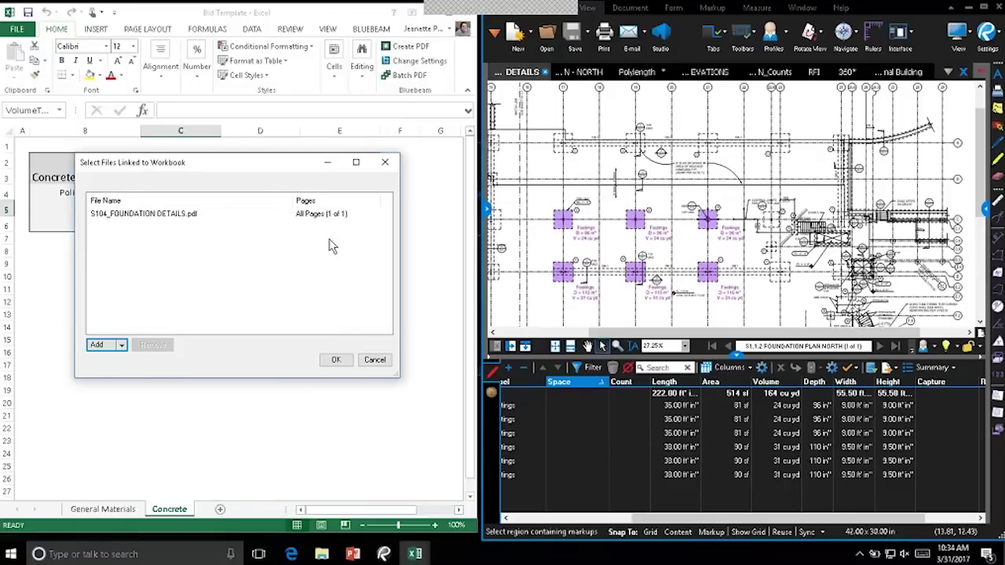
left_click(336, 360)
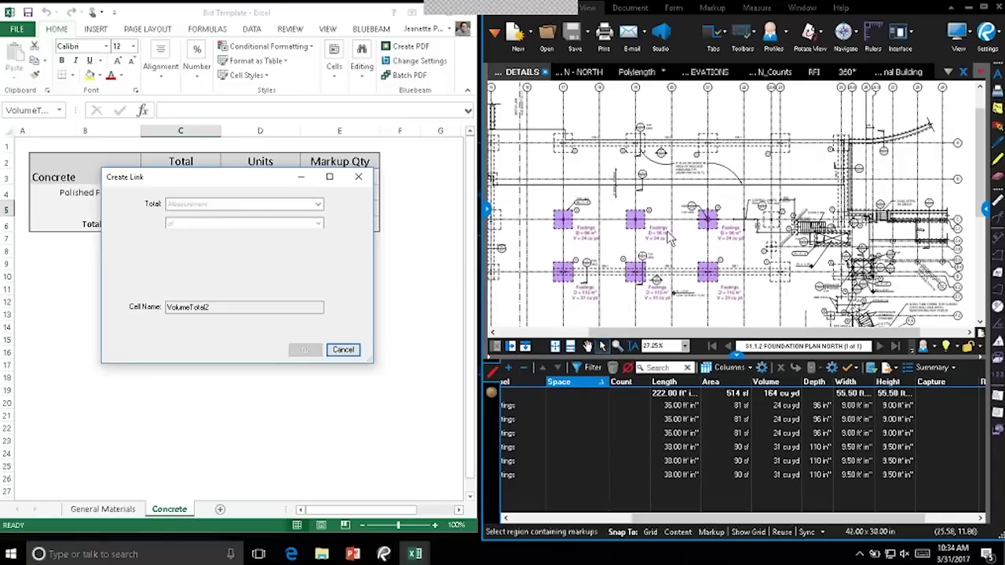
Step: Create the Footings link with Volume as the total, filtered by the subject Footings
left_click(318, 205)
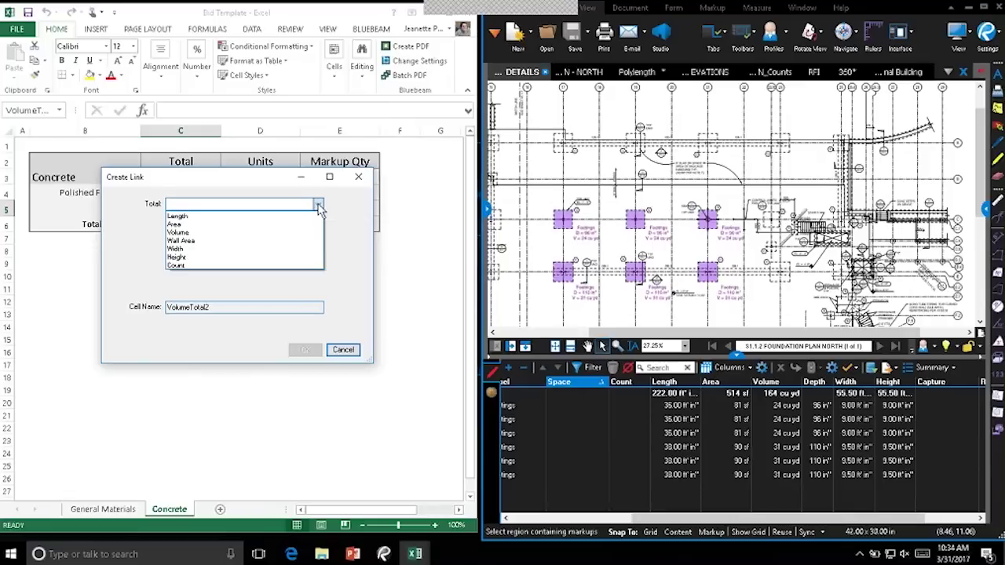
left_click(265, 234)
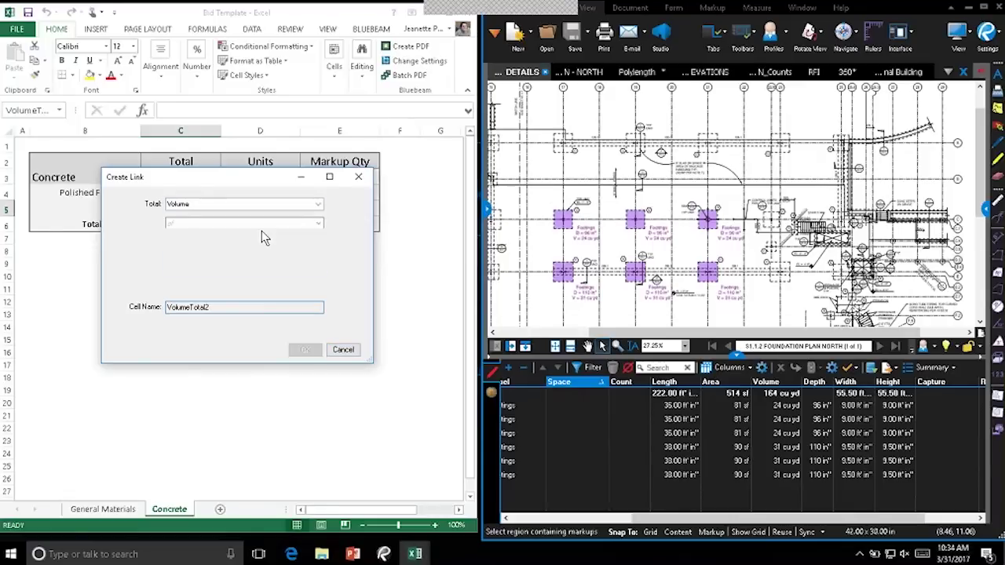
left_click(318, 225)
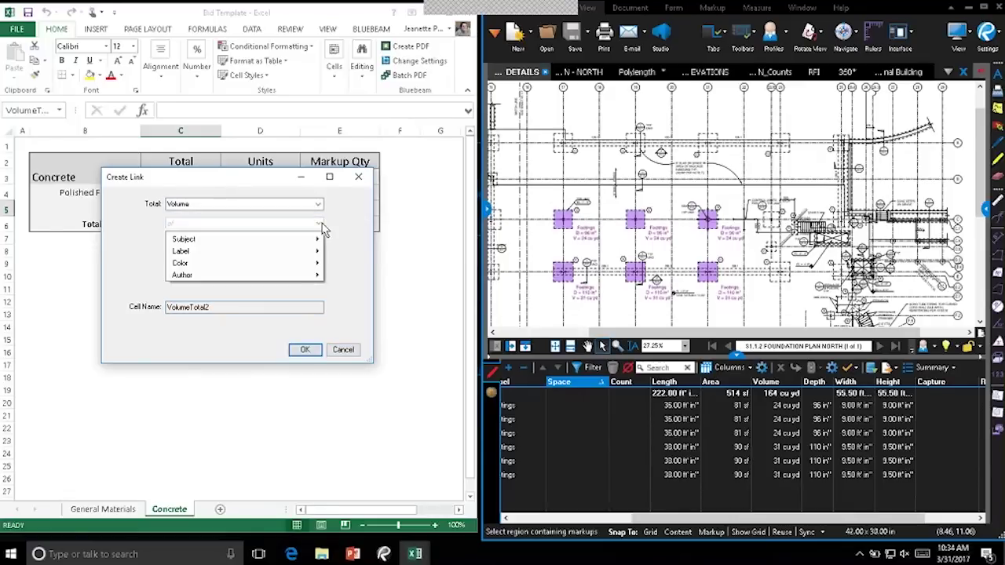
mouse_move(299, 240)
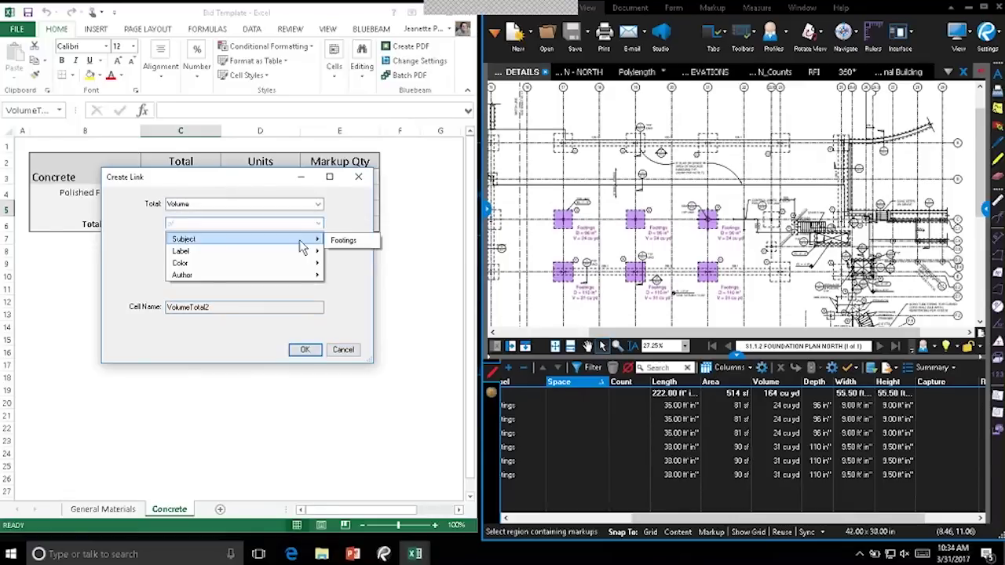
left_click(345, 241)
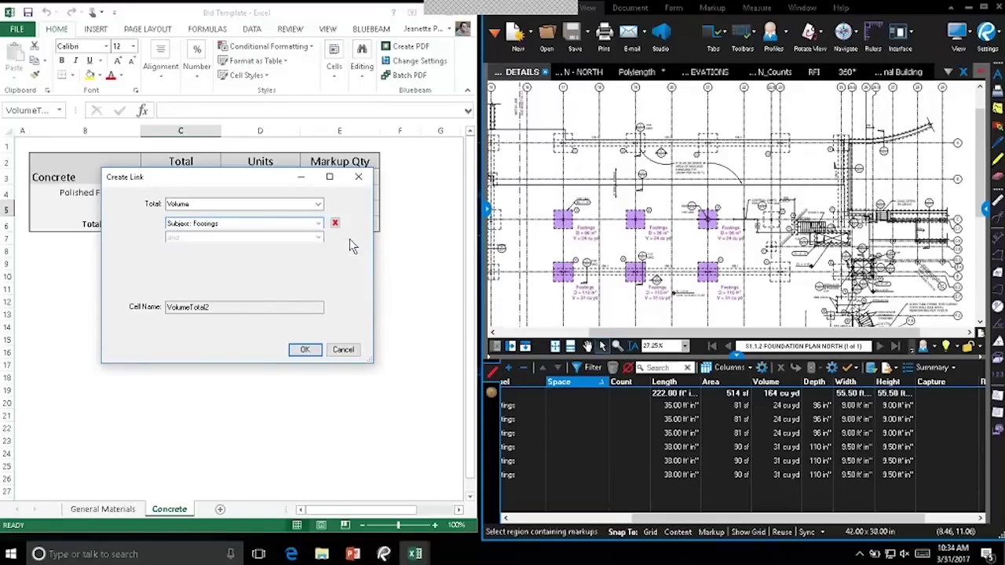
left_click(312, 349)
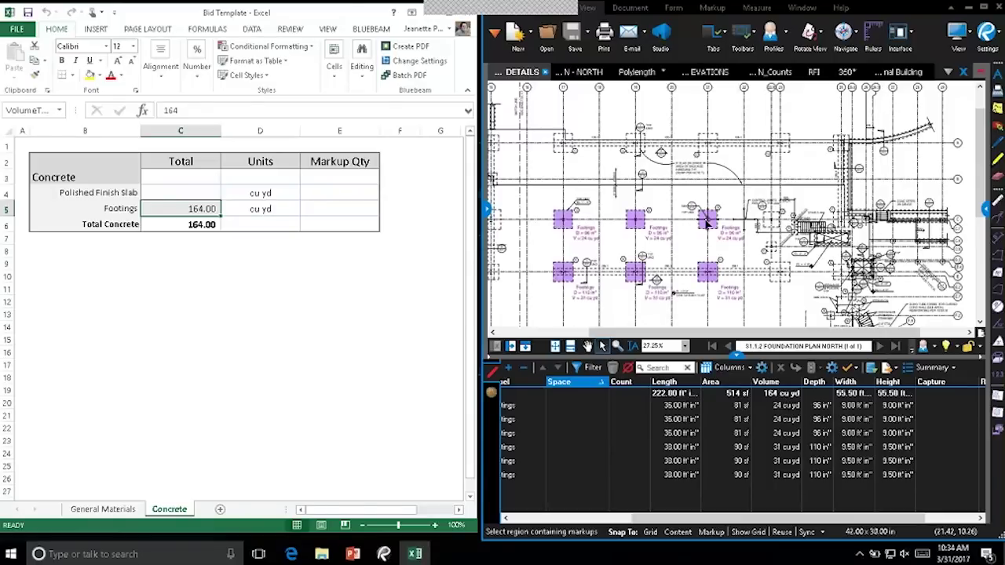
Step: Delete the rightmost footing markup in the upper row of the foundation plan
left_click(710, 223)
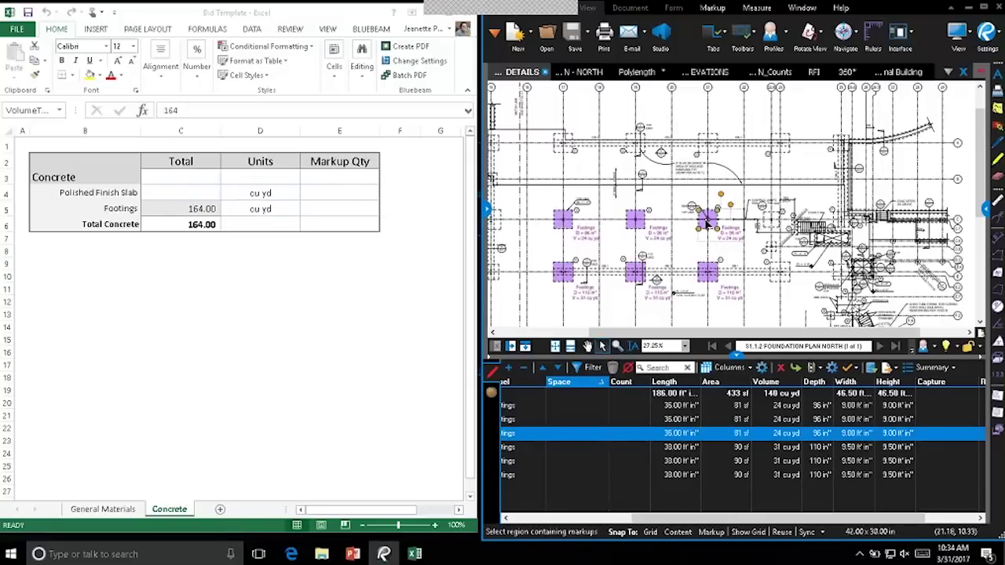
key("Delete")
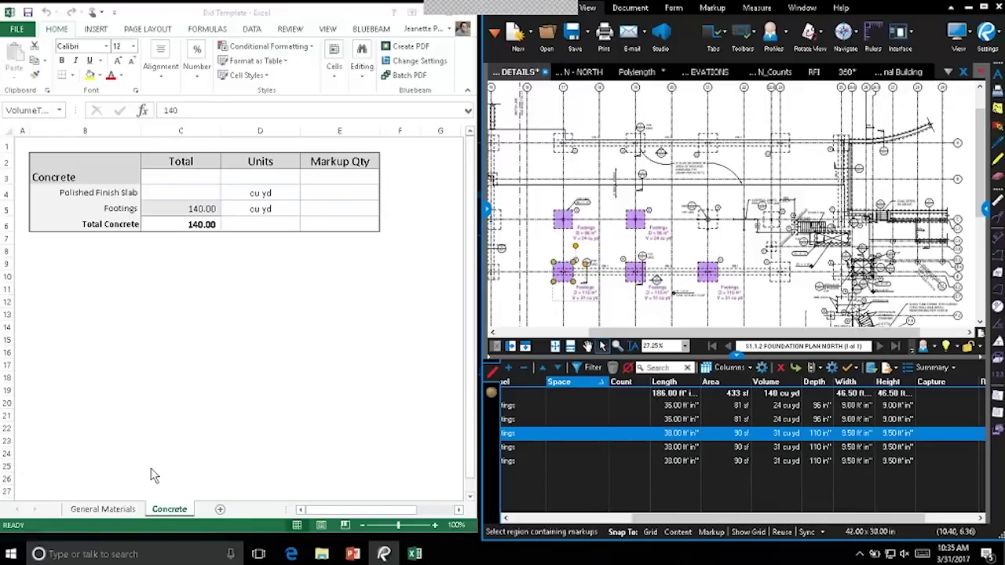
Step: On the General Materials sheet, add the PDFs from A100.2_LEVEL 1 PLAN_ADD2 through S100_FOUNDATION PLAN as Quantity Link source files
left_click(108, 511)
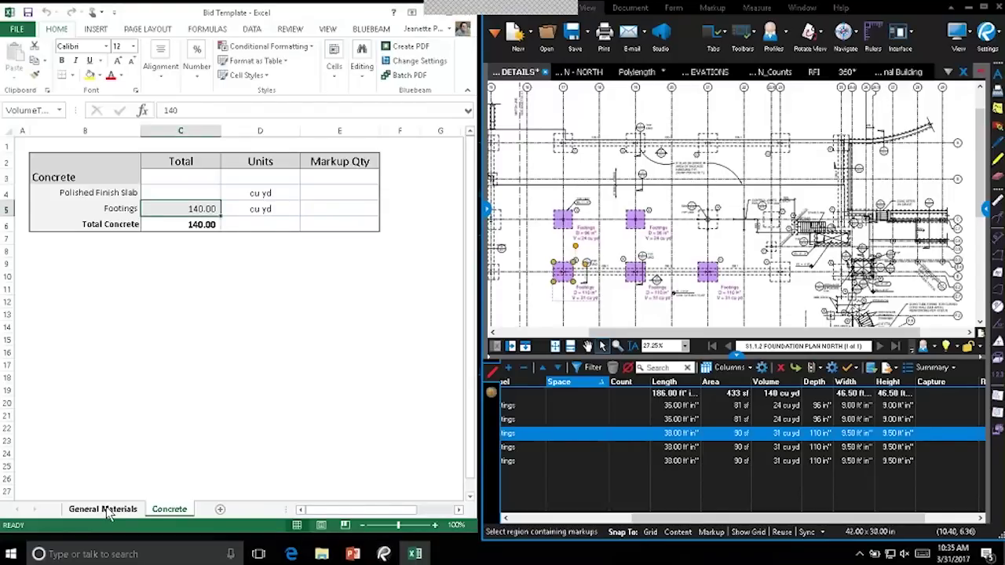
left_click(108, 511)
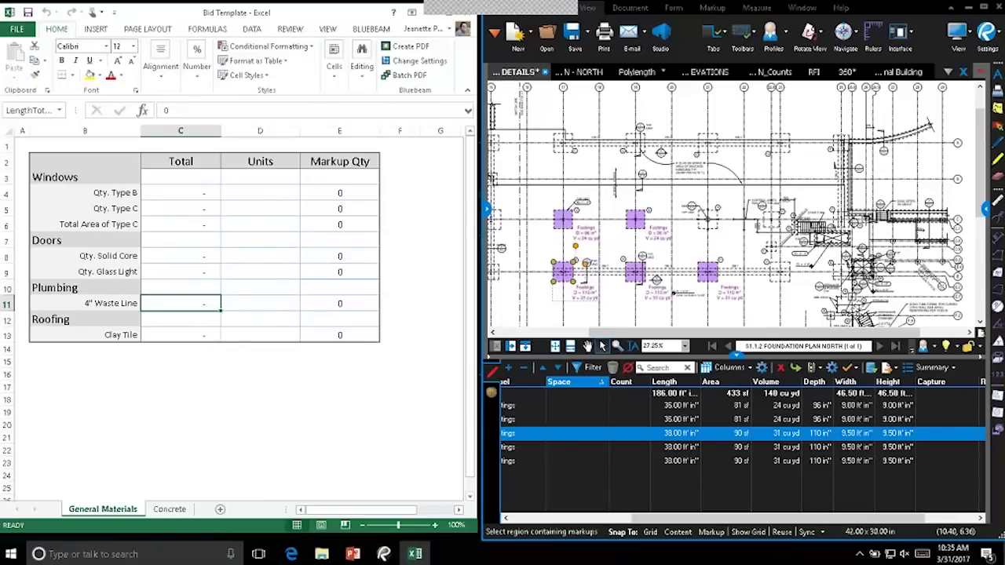
left_click(201, 190)
right_click(201, 191)
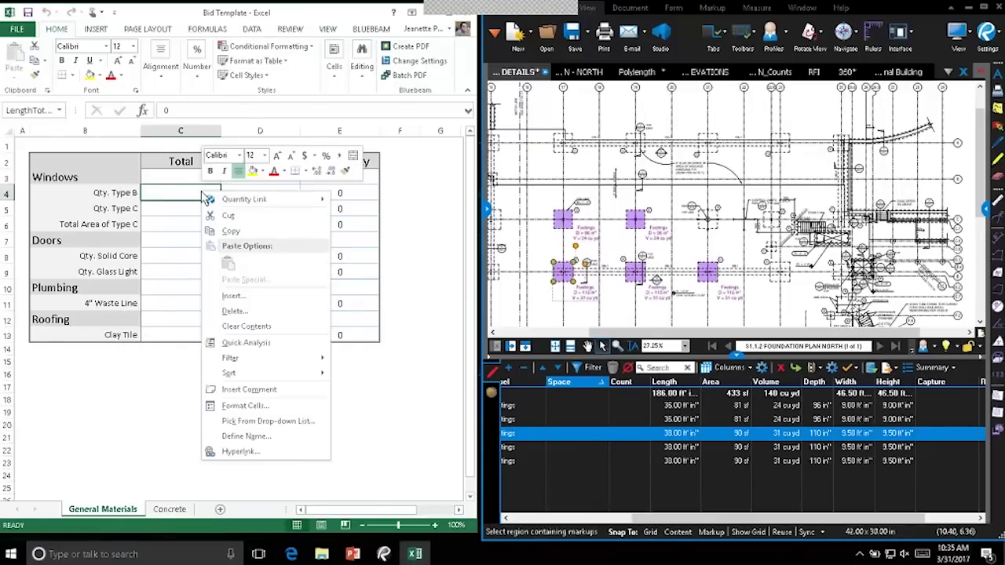
mouse_move(259, 202)
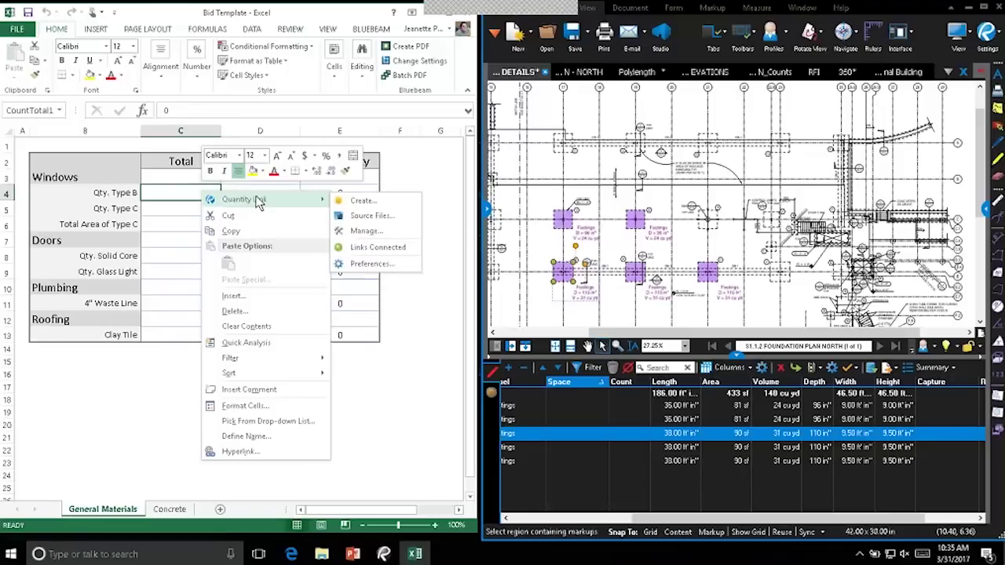
left_click(372, 216)
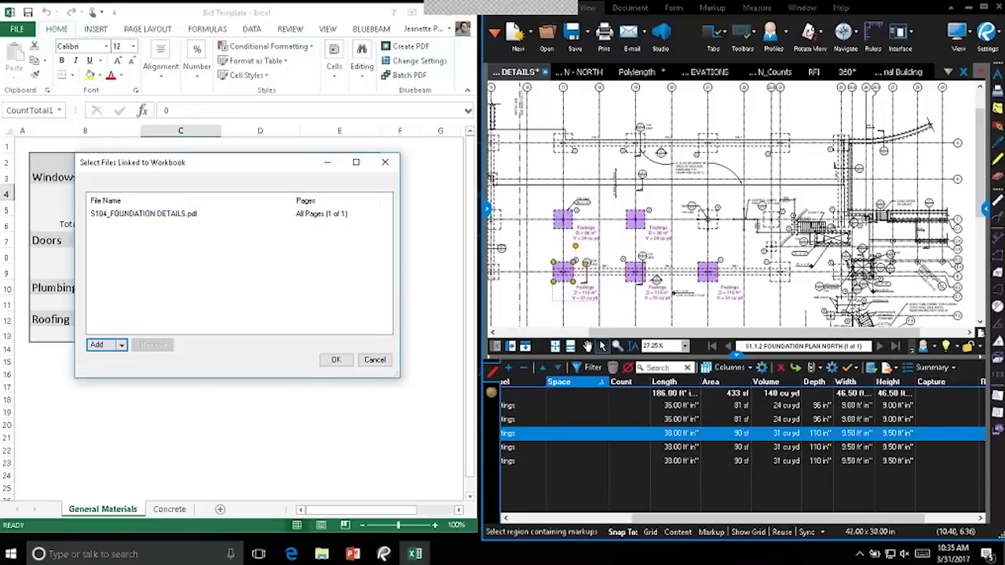
left_click(100, 346)
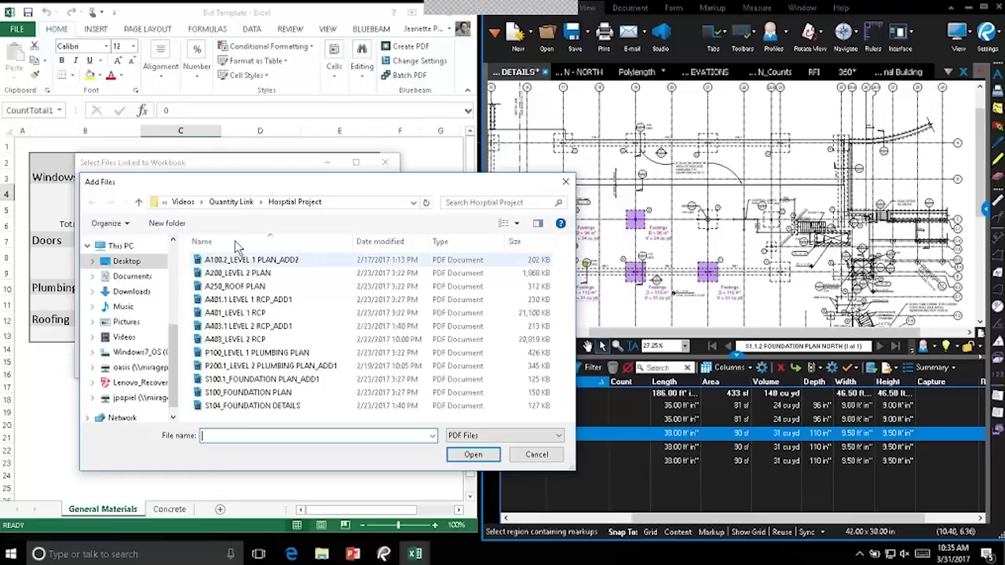
left_click(284, 260)
left_click(259, 393, "shift")
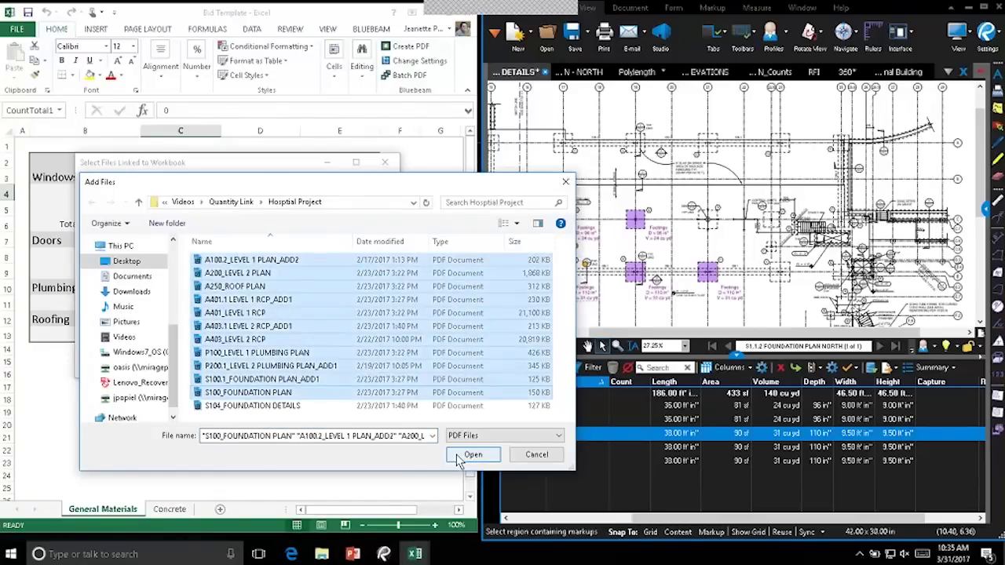
left_click(471, 455)
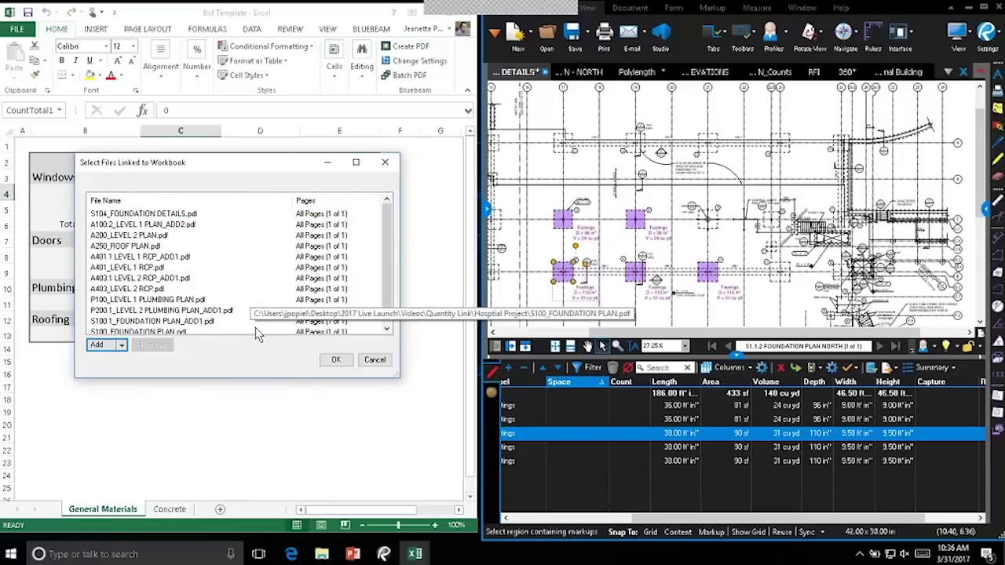
left_click(336, 359)
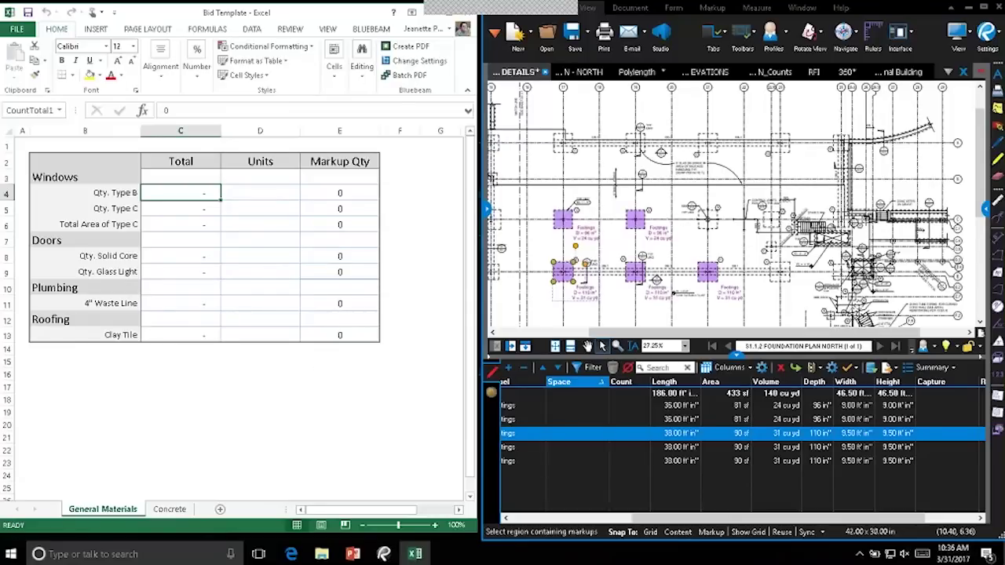
Step: Start a Quantity Link in the Windows Qty. Type B Total cell C4 with Count as the total
right_click(176, 191)
mouse_move(205, 200)
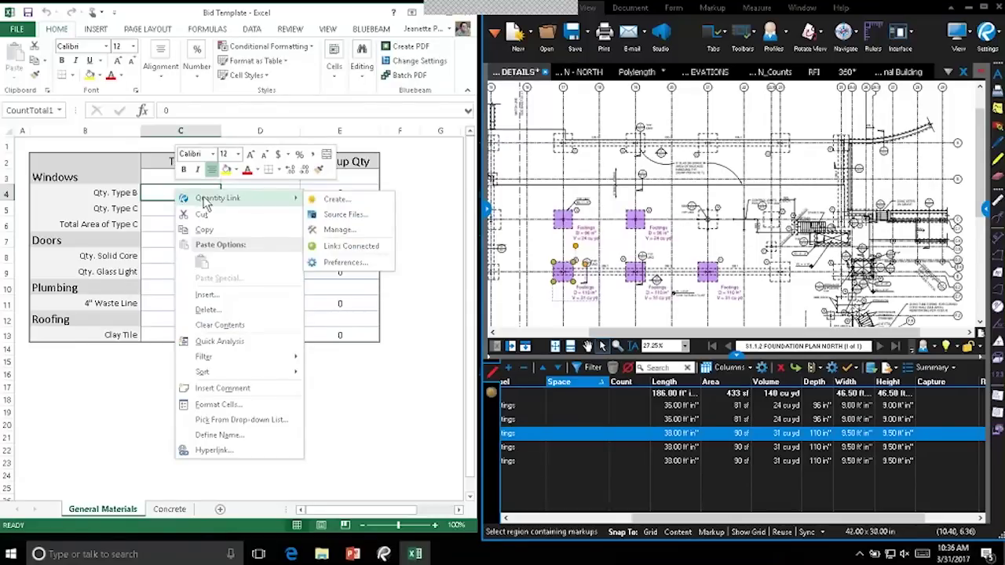
left_click(348, 205)
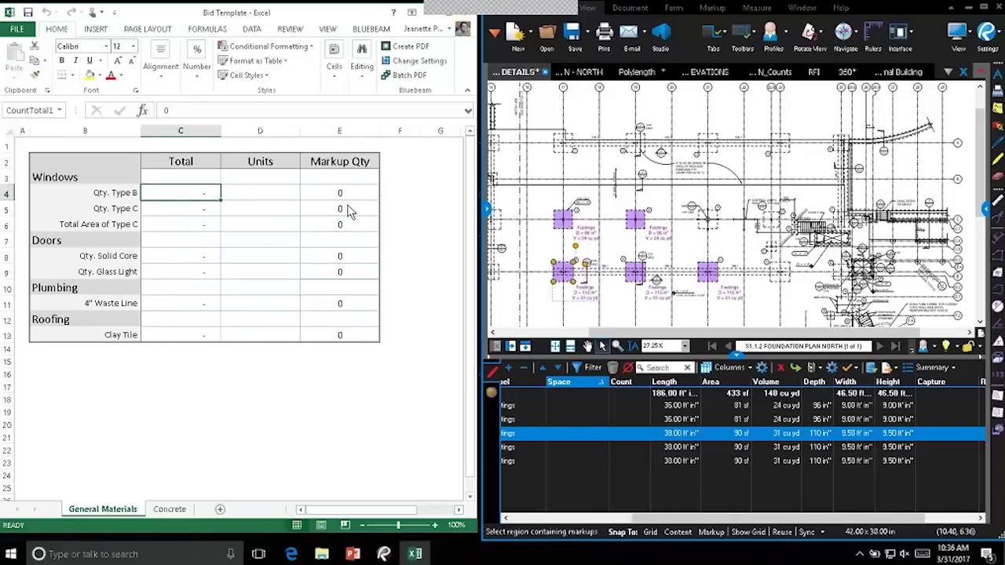
left_click_drag(225, 184, 452, 213)
left_click(452, 235)
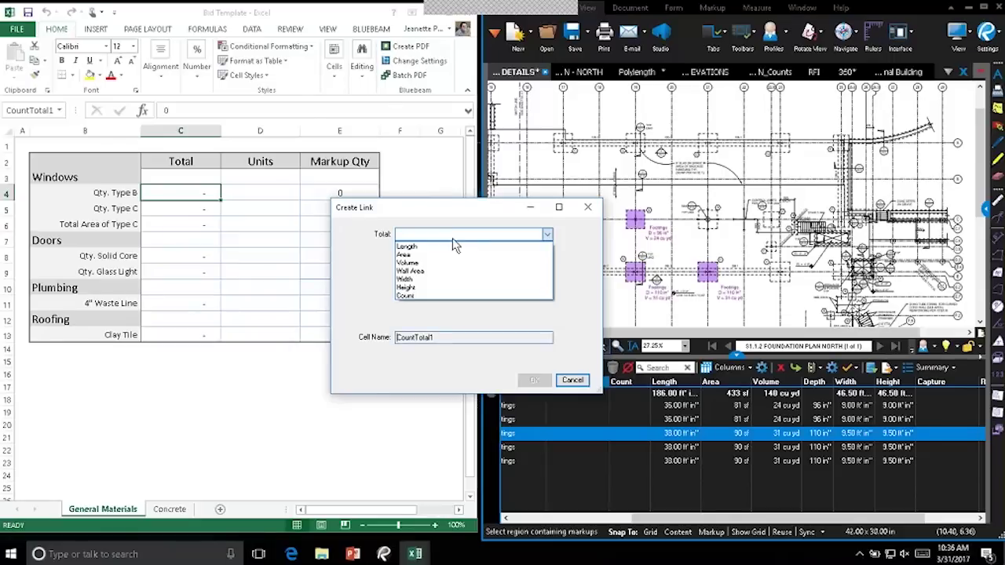
left_click(414, 296)
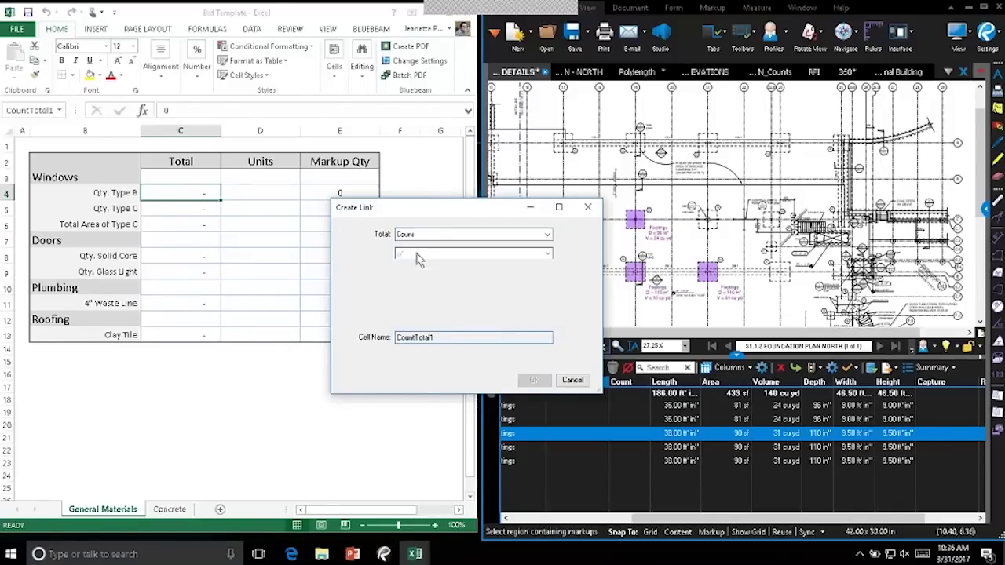
Step: Filter the link by the subject Window and the label Type B, and create it
left_click(419, 254)
mouse_move(424, 272)
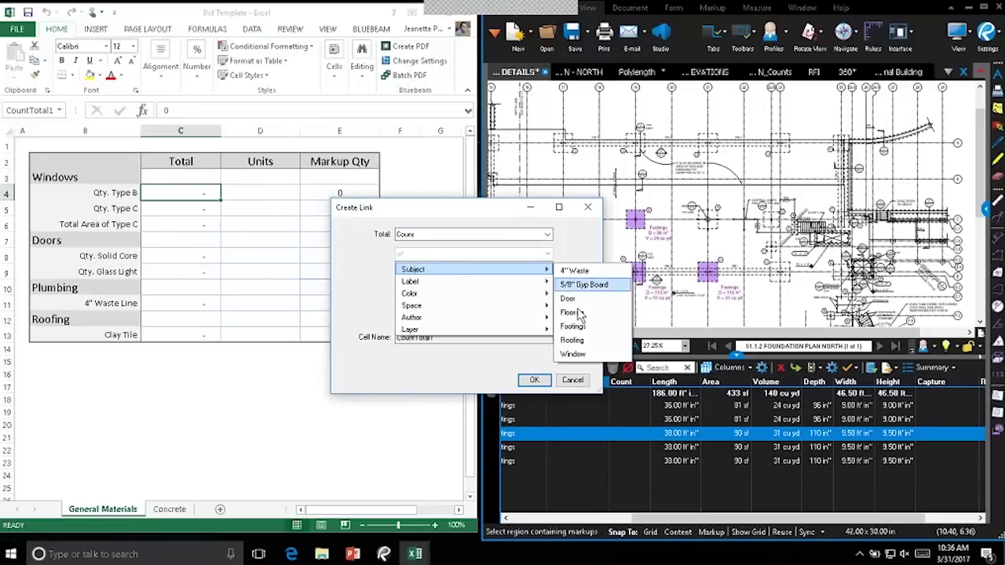
left_click(583, 355)
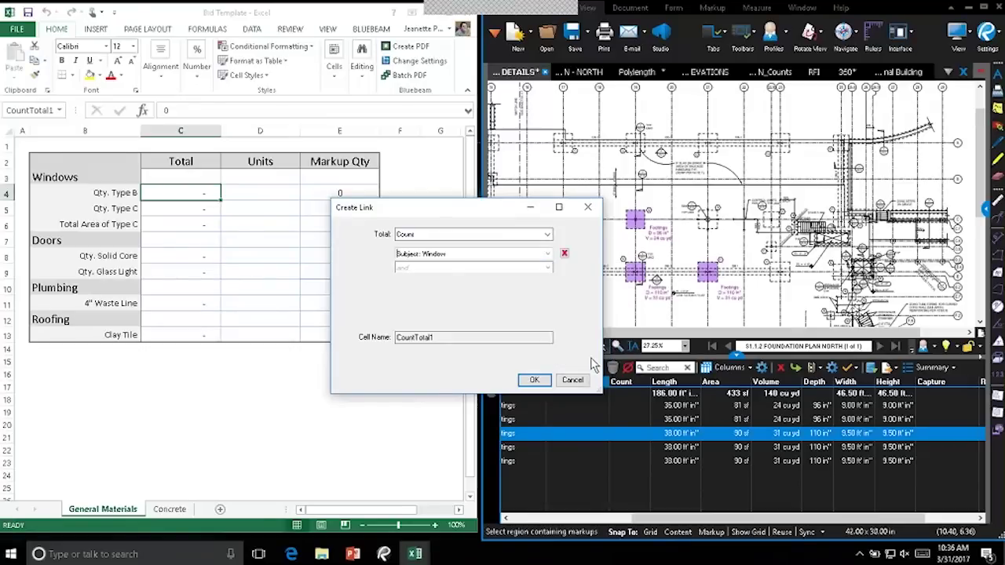
left_click(438, 268)
mouse_move(442, 285)
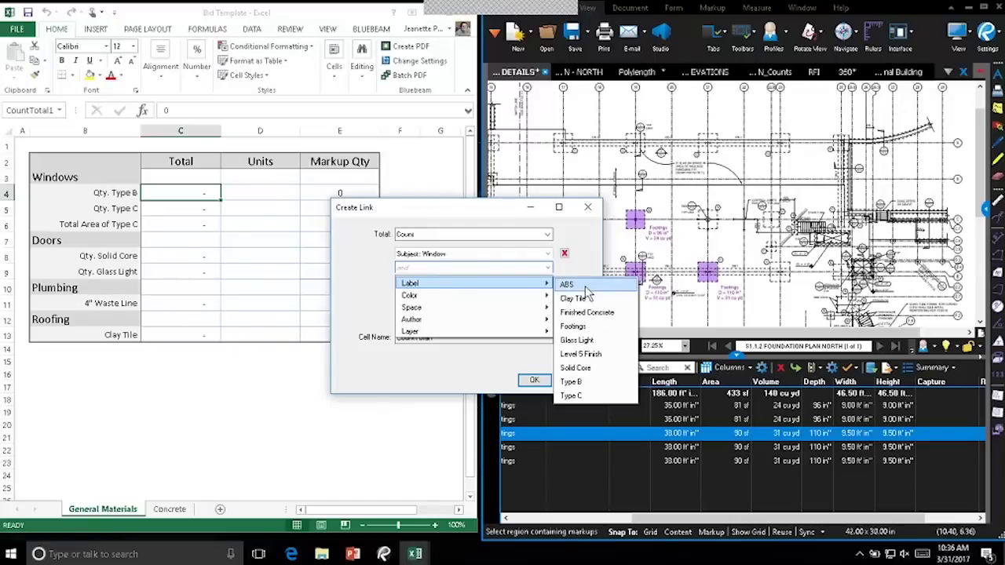
left_click(571, 381)
left_click(531, 380)
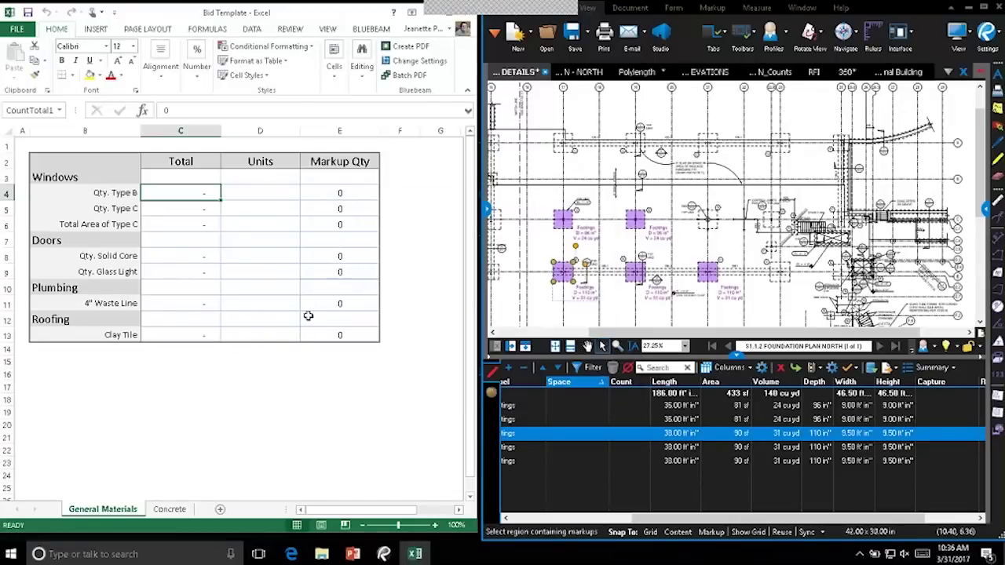
Step: Start a Quantity Link in the Windows Qty. Type C Total cell C5 with Count as the total
left_click(204, 212)
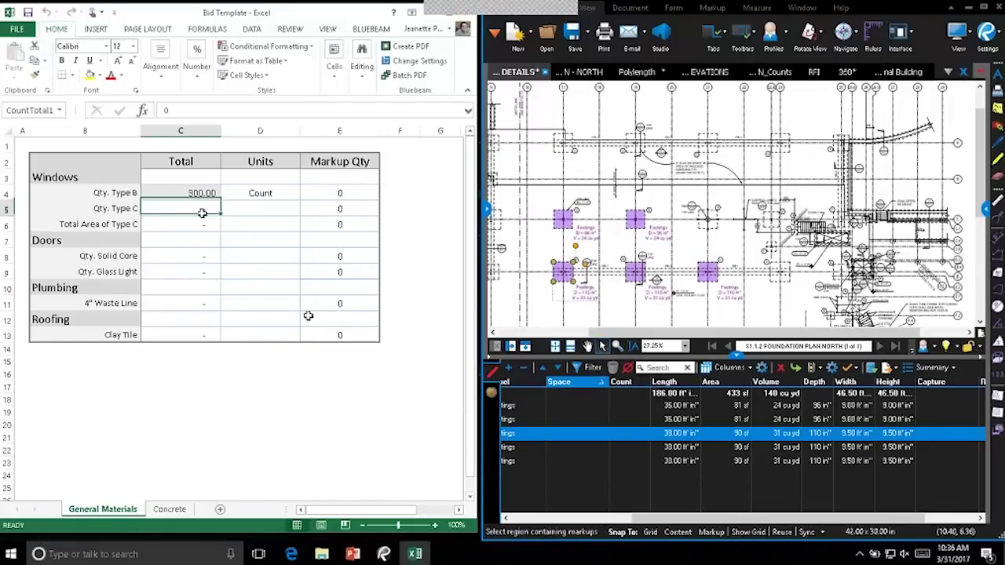
right_click(202, 212)
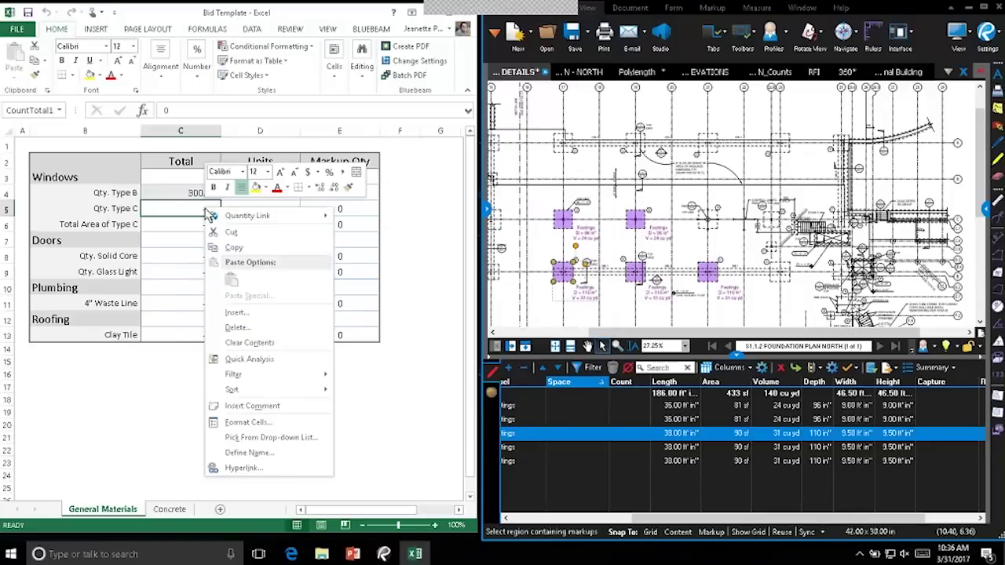
mouse_move(230, 218)
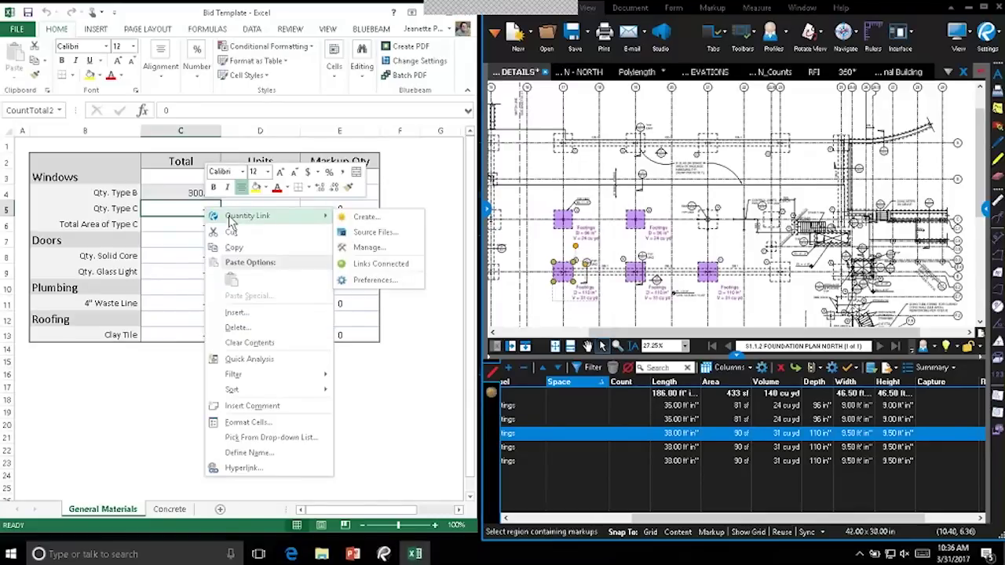
left_click(365, 217)
left_click_drag(240, 186, 444, 224)
left_click(526, 245)
left_click(384, 305)
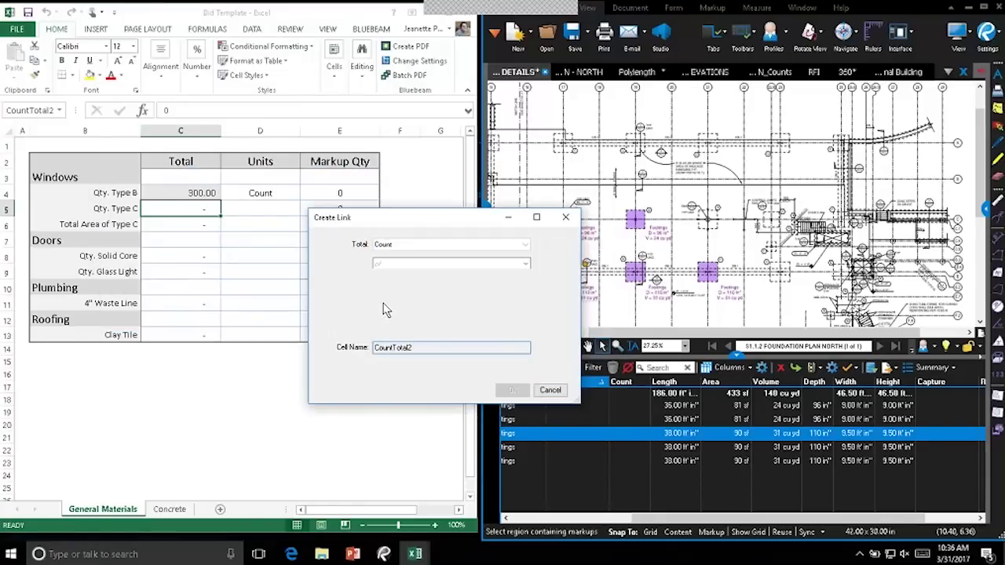
Step: Filter the link by the subject Window and the label Type C, and create it
left_click(525, 264)
mouse_move(527, 280)
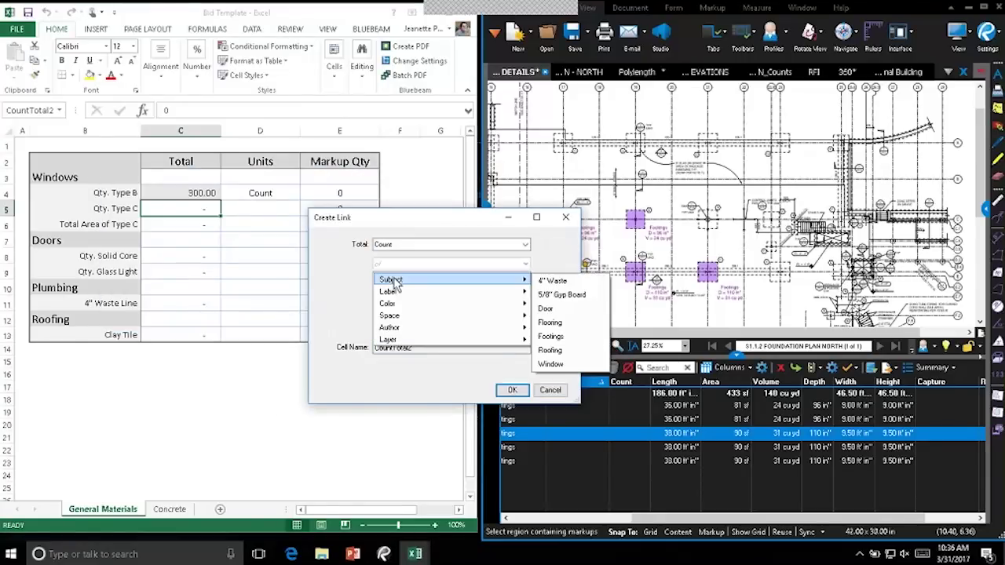
left_click(556, 367)
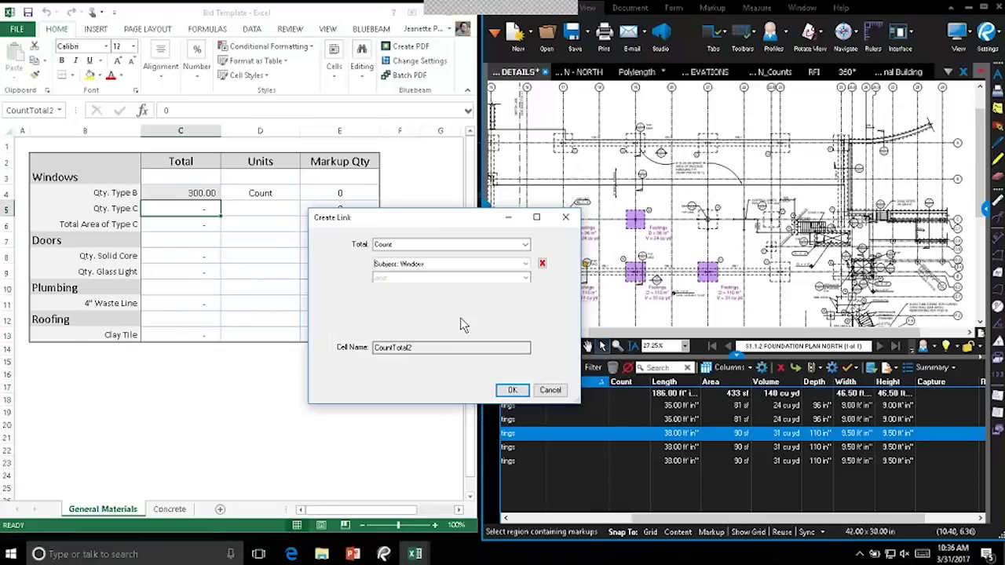
left_click(441, 281)
mouse_move(434, 297)
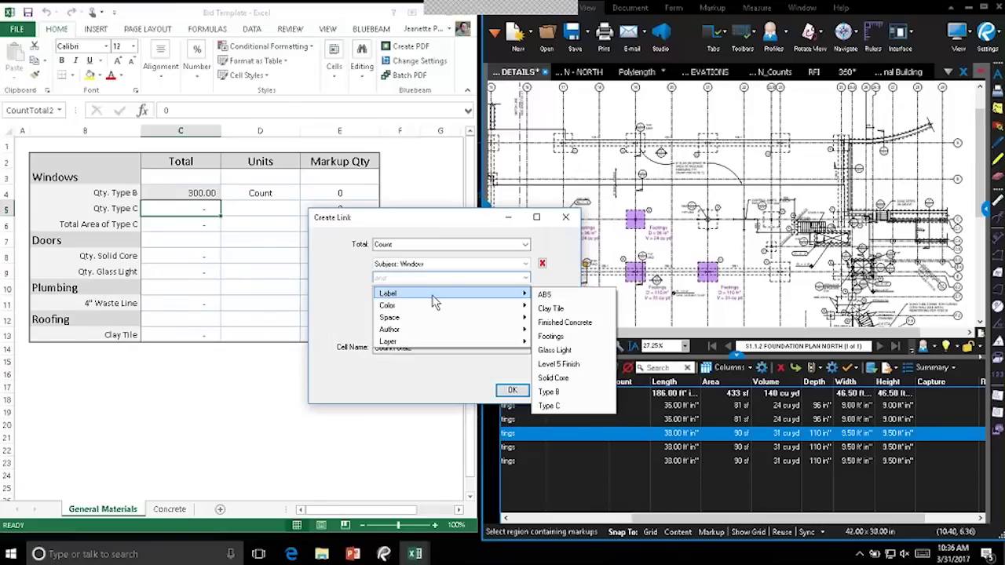
left_click(556, 407)
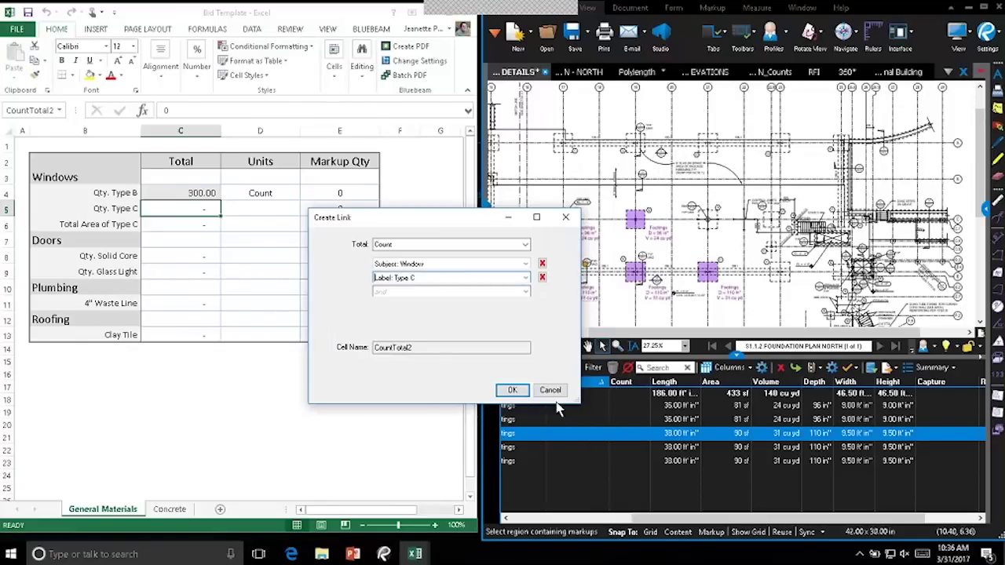
left_click(512, 390)
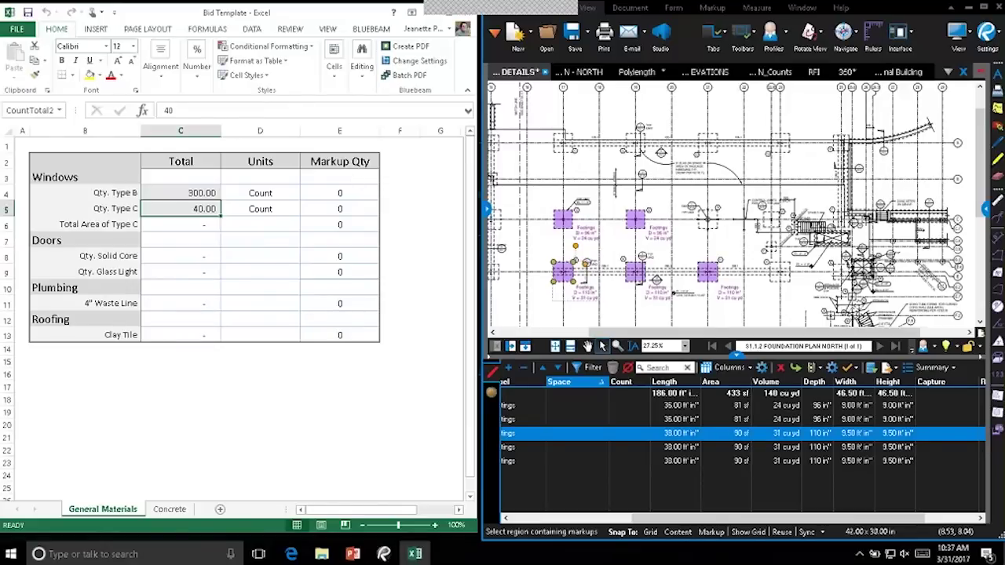
Step: Close the Bid Template workbook without saving the changes and maximize the Revu window
left_click_drag(355, 14, 275, 47)
left_click(387, 46)
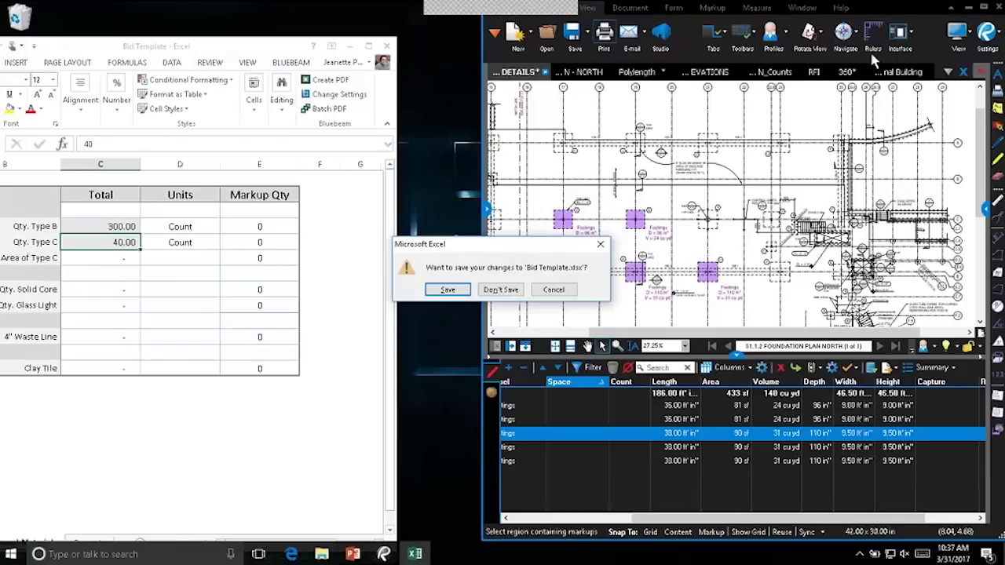
key("Tab")
key("Return")
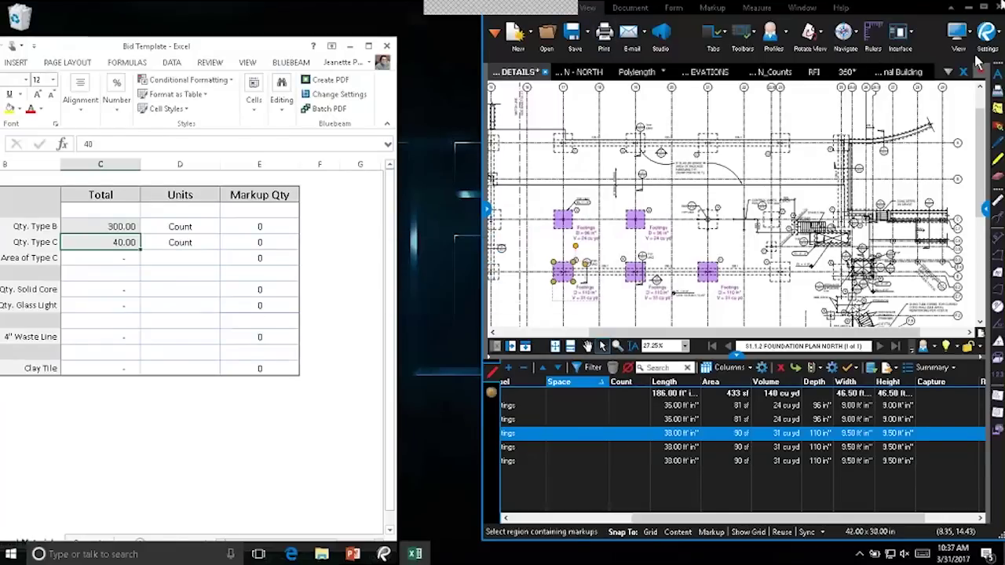
left_click(985, 8)
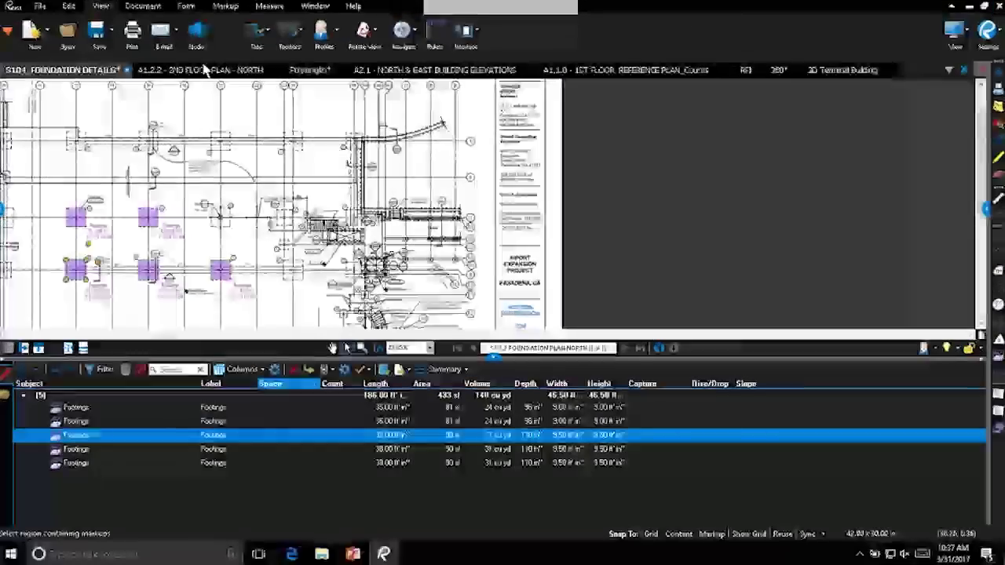
Step: Show the A1.2.2 - 2ND FLOOR PLAN - NORTH drawing with the markups list hidden, focused on the polished concrete rooms
left_click(204, 75)
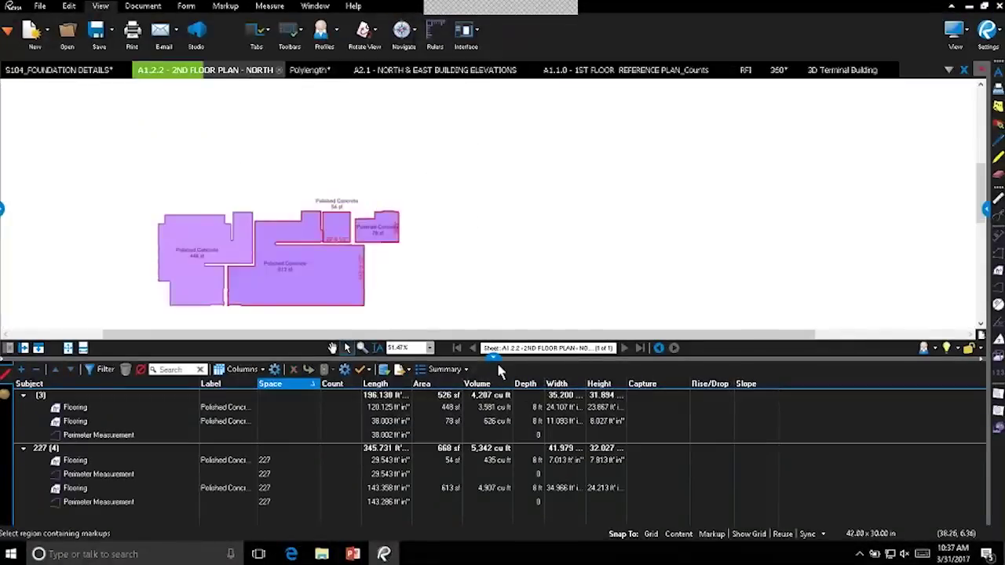
left_click(493, 357)
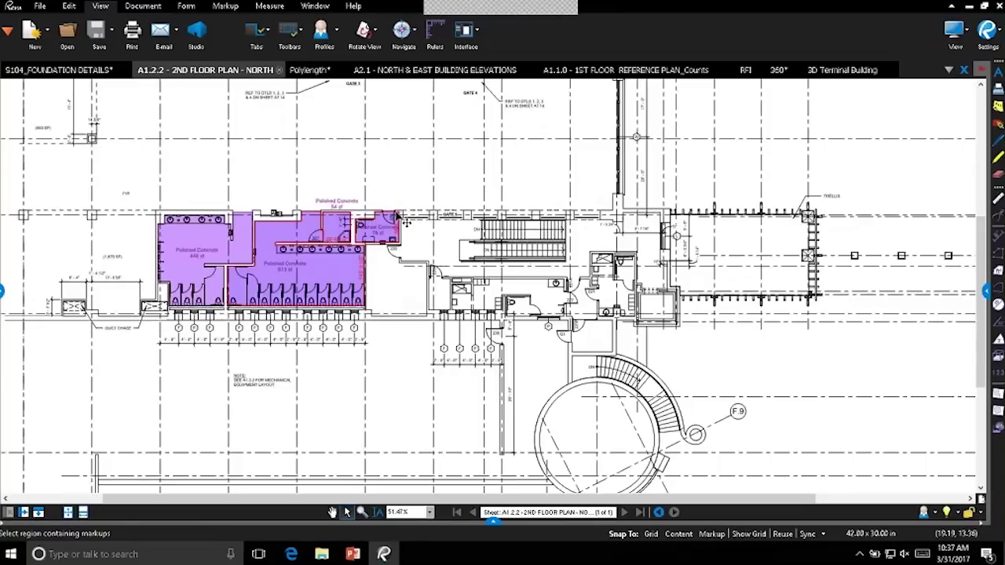
scroll(188, 157, "up", 3)
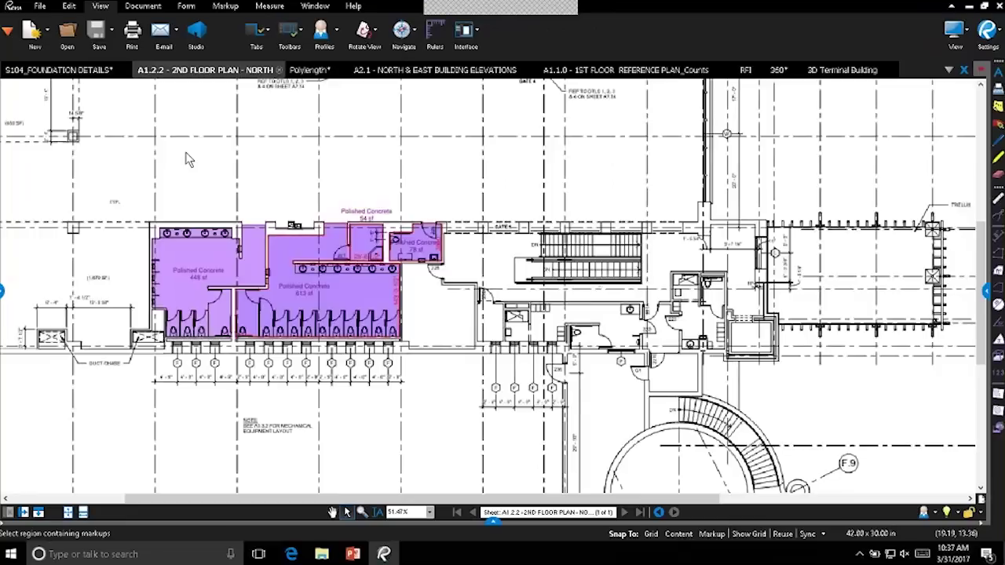
left_click_drag(522, 324, 531, 287)
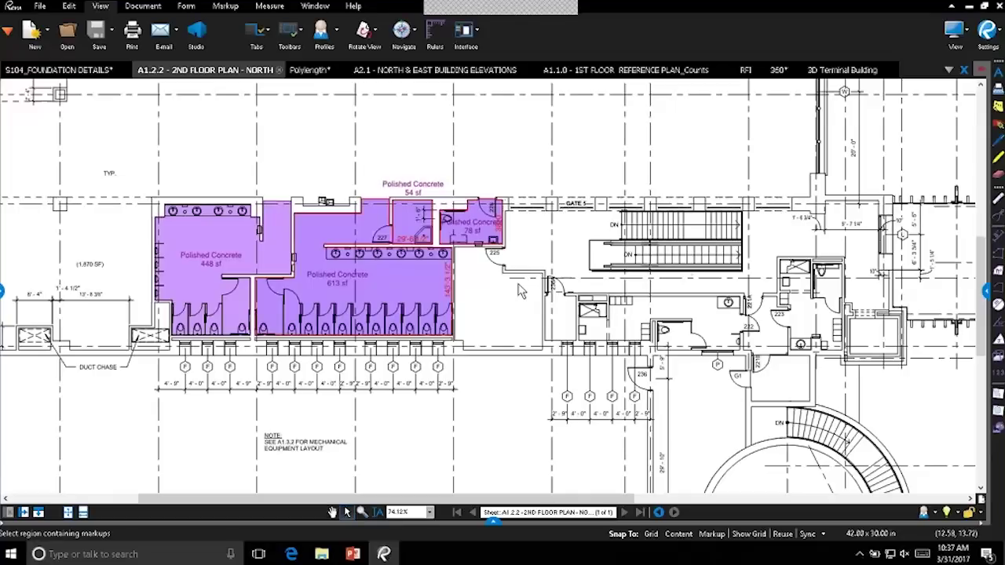
Step: Start Dynamic Fill and add a boundary across the door 225 opening from jamb to jamb
left_click(267, 8)
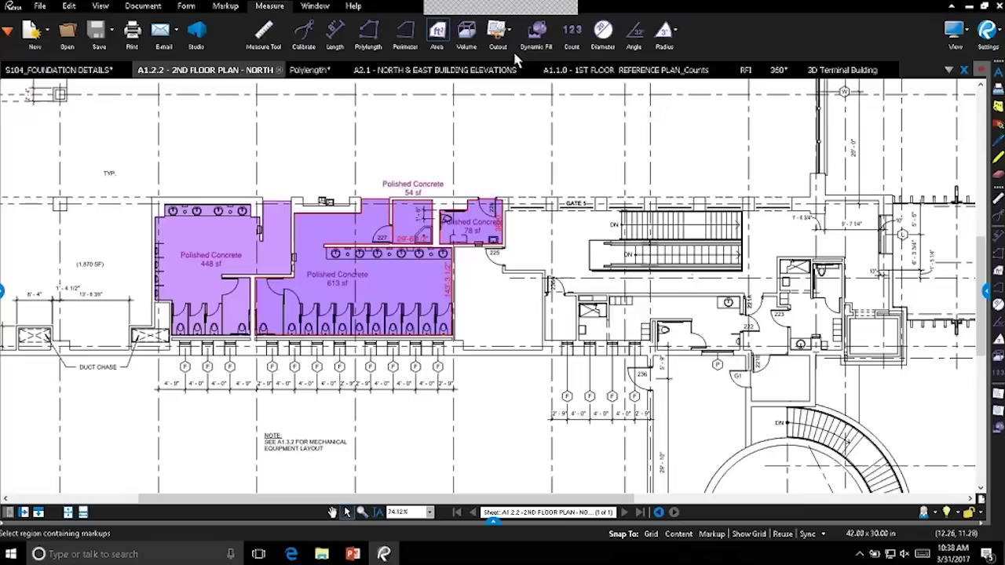
left_click(537, 33)
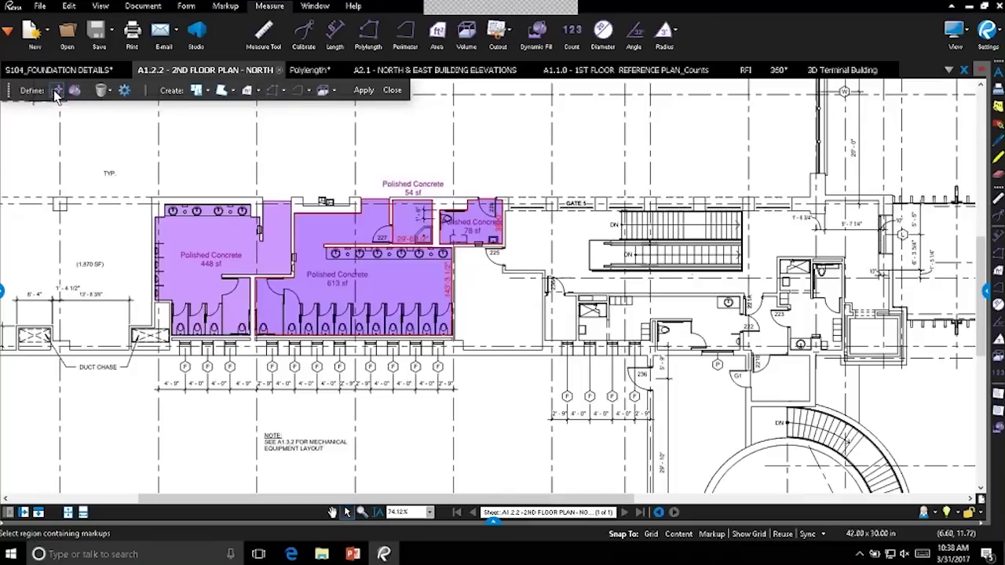
left_click(57, 91)
scroll(502, 235, "up", 6)
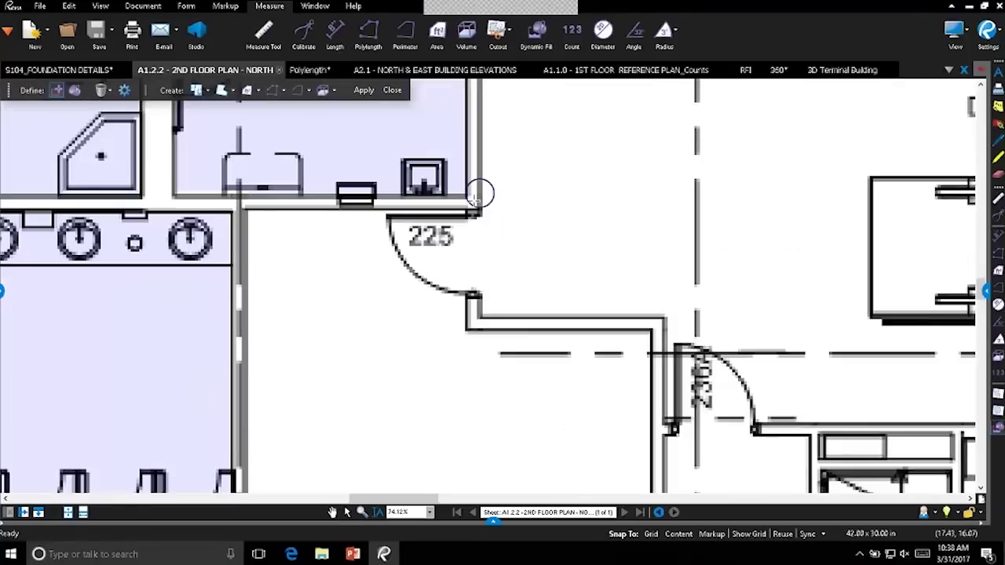
scroll(479, 195, "up", 5)
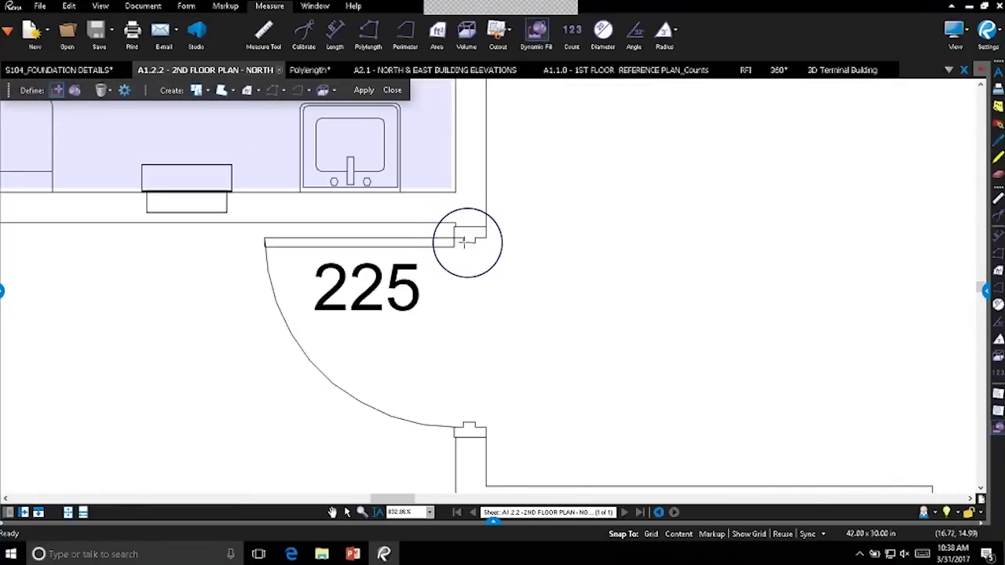
left_click(464, 241)
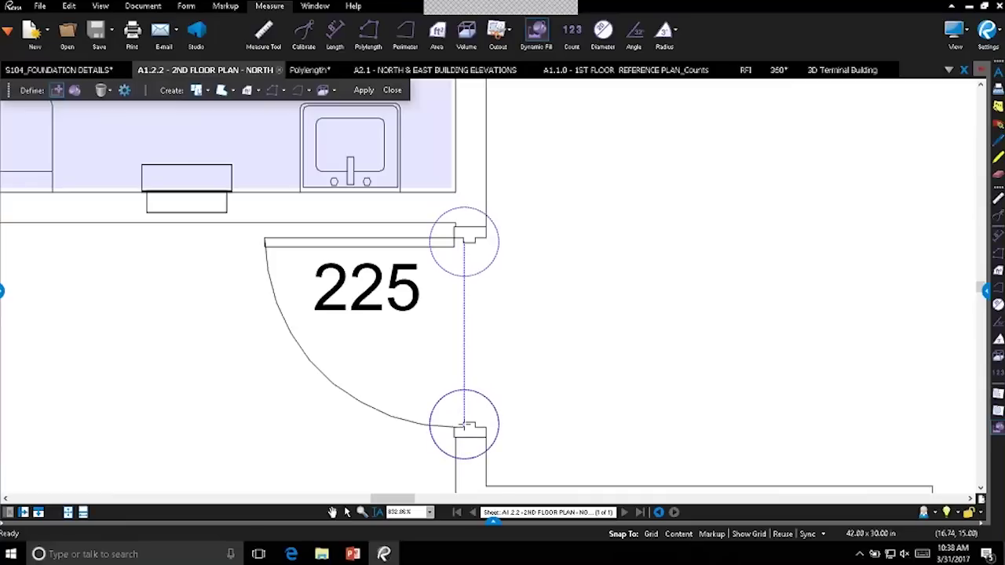
left_click(464, 425)
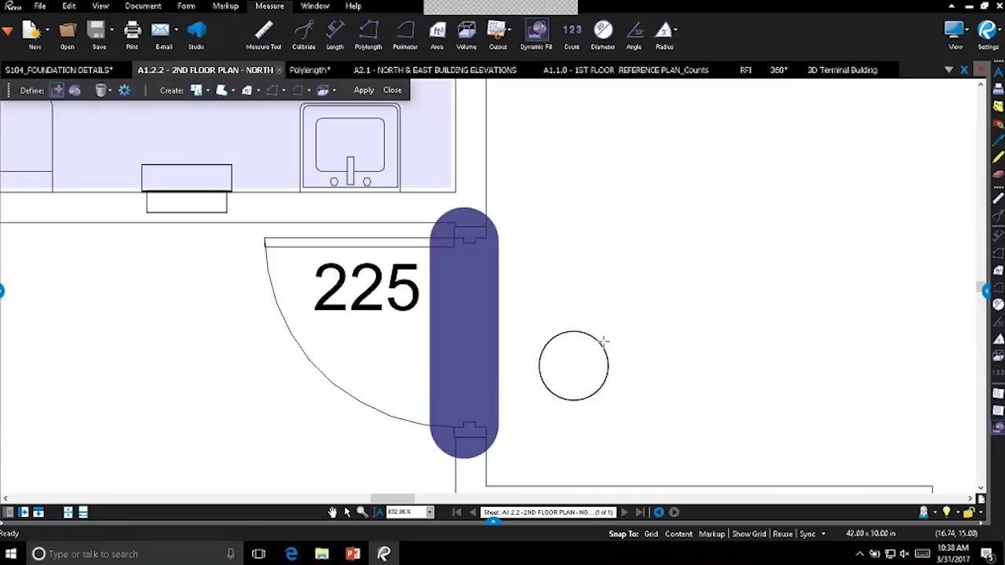
Step: Fill the whole room behind door 225 with Dynamic Fill
scroll(602, 341, "down", 8)
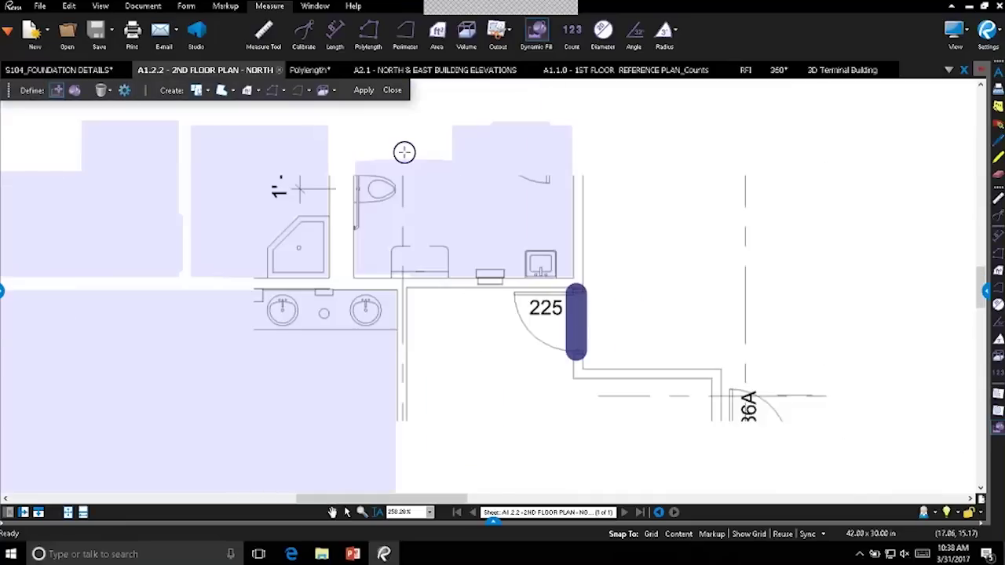
scroll(405, 151, "down", 2)
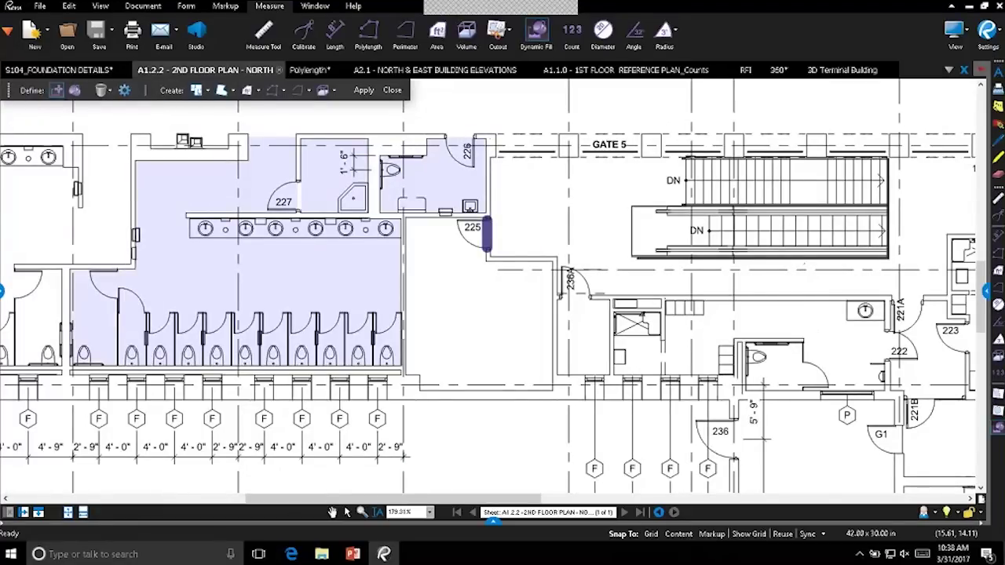
left_click(75, 91)
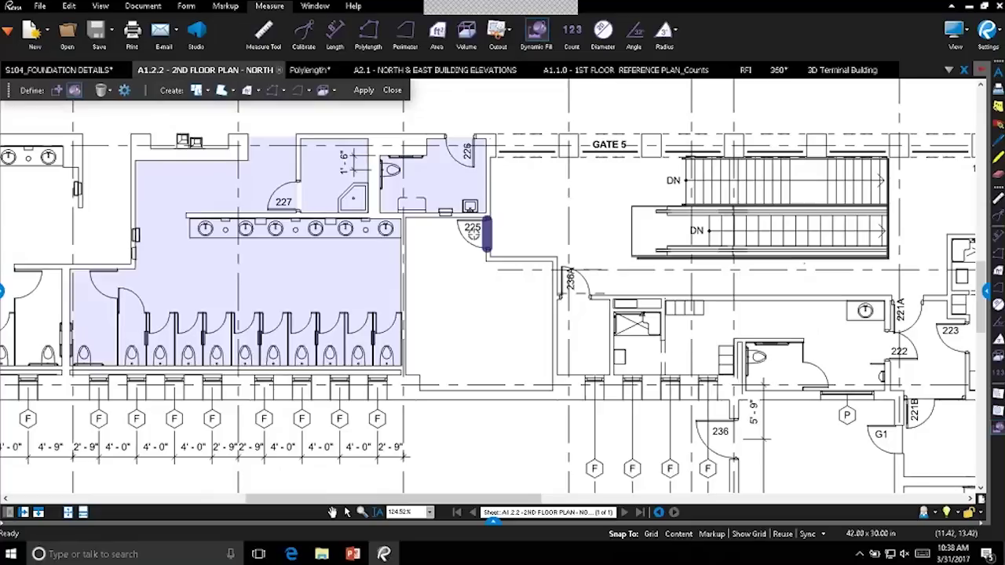
left_click(452, 237)
mouse_move(452, 238)
left_mouse_down()
mouse_move(458, 334)
mouse_move(509, 339)
mouse_move(535, 275)
left_mouse_up()
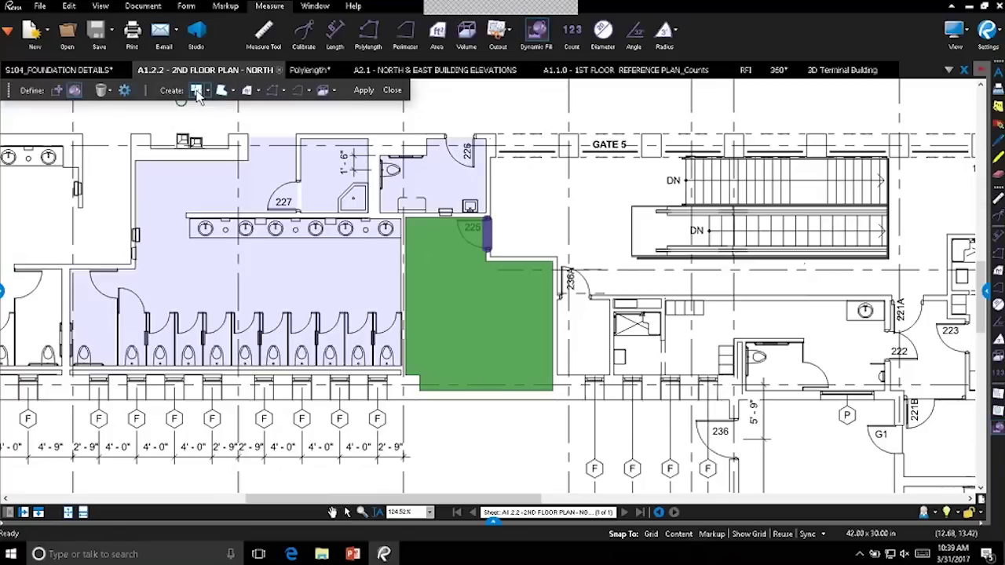
Step: Name the Dynamic Fill space 225 and include the space in what the fill creates
left_click(207, 93)
left_click(220, 120)
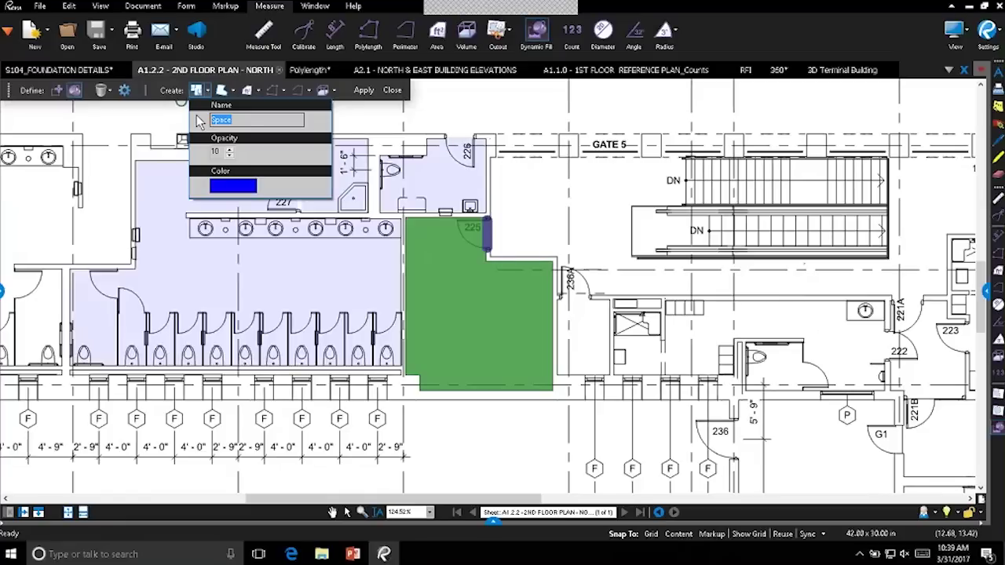
type("225")
left_click(198, 92)
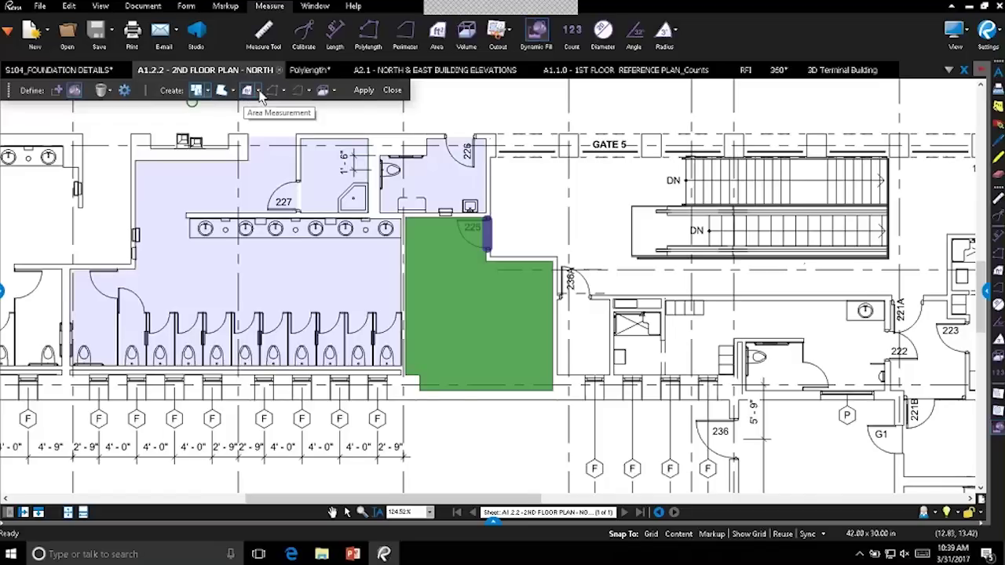
Step: Include a Flooring area measurement labelled Polished Concrete and a perimeter measurement with default properties in the fill output
left_click(259, 91)
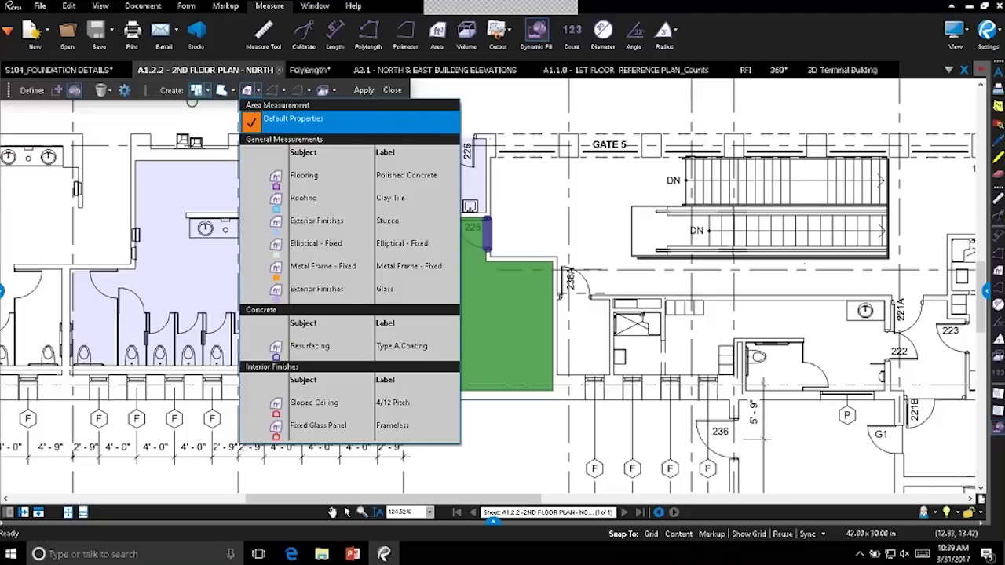
left_click(329, 184)
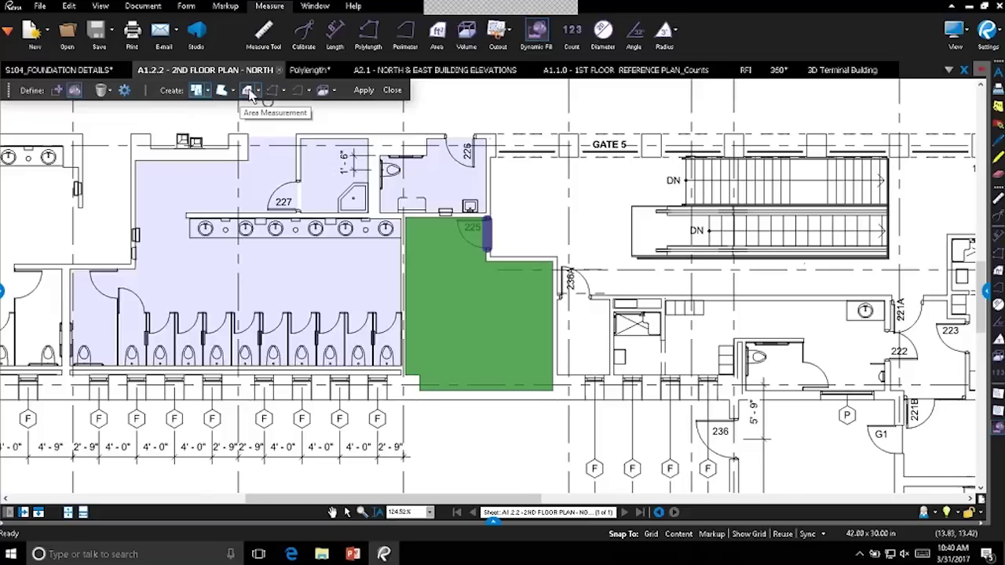
left_click(308, 92)
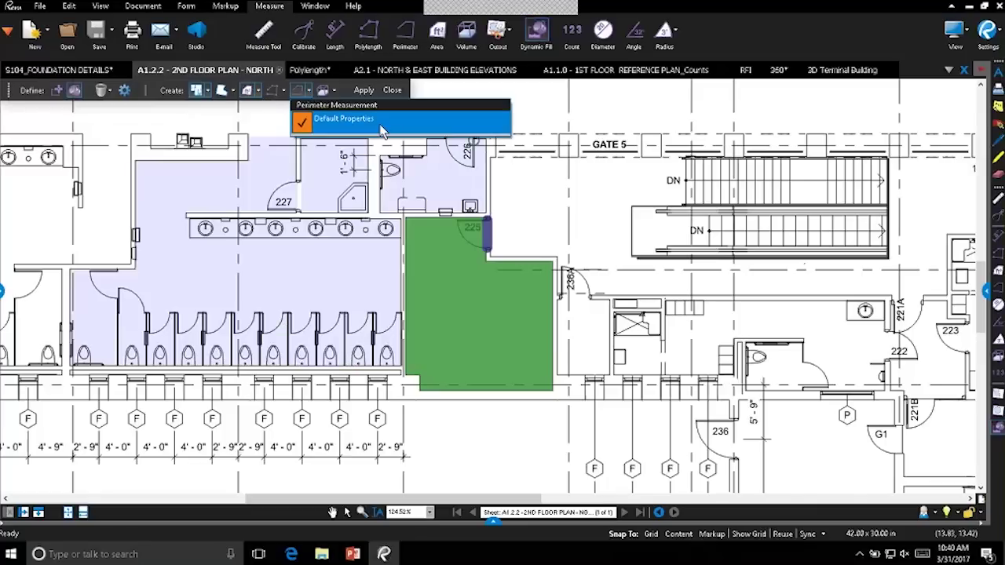
left_click(298, 92)
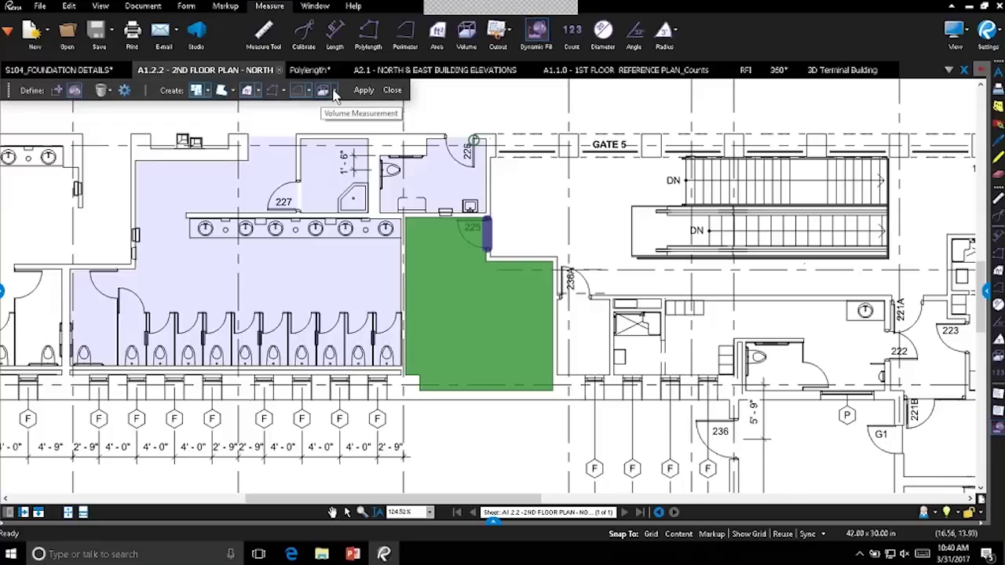
Step: Check the available volume measurement presets without adding one, and apply the fill to room 225
left_click(335, 92)
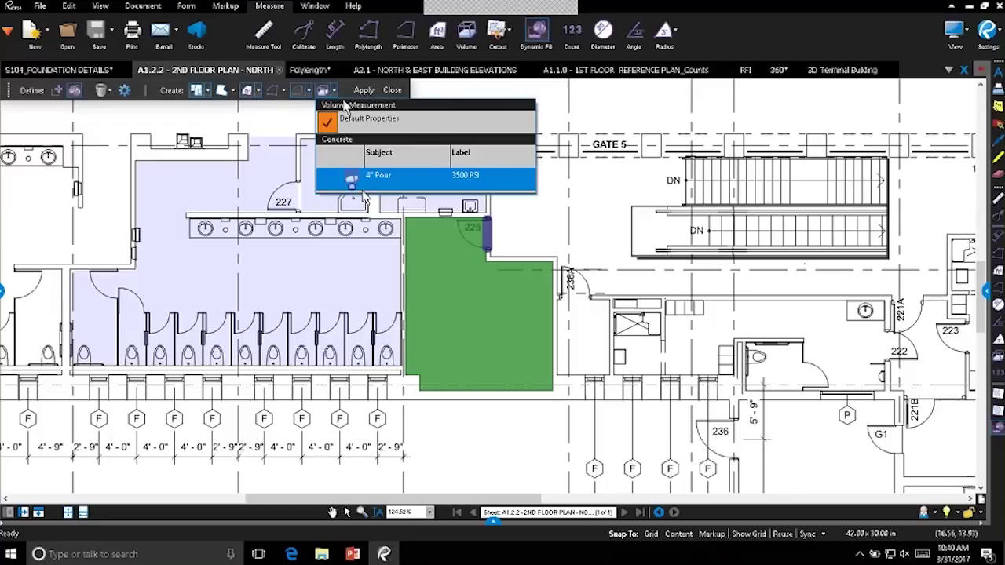
left_click(322, 92)
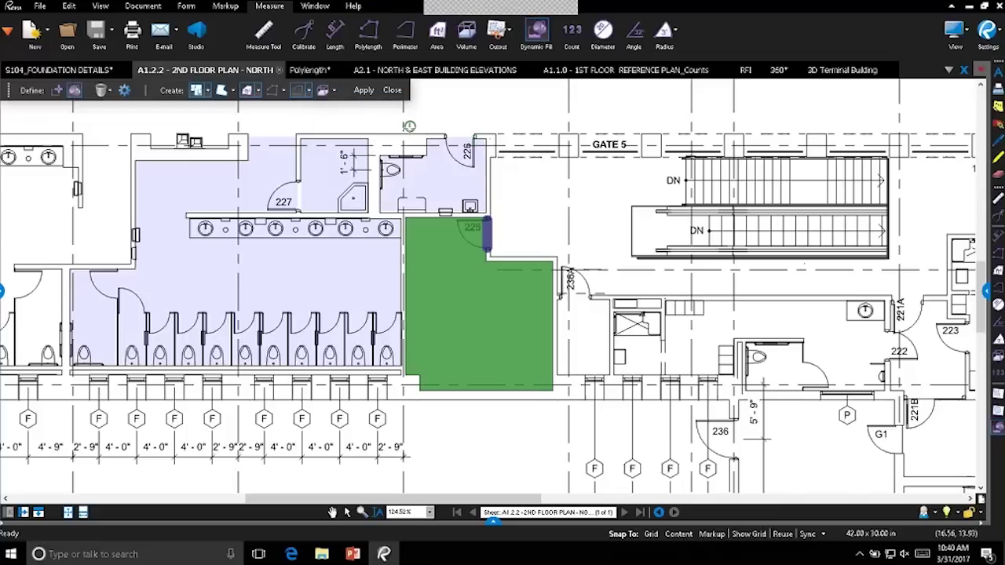
left_click(359, 96)
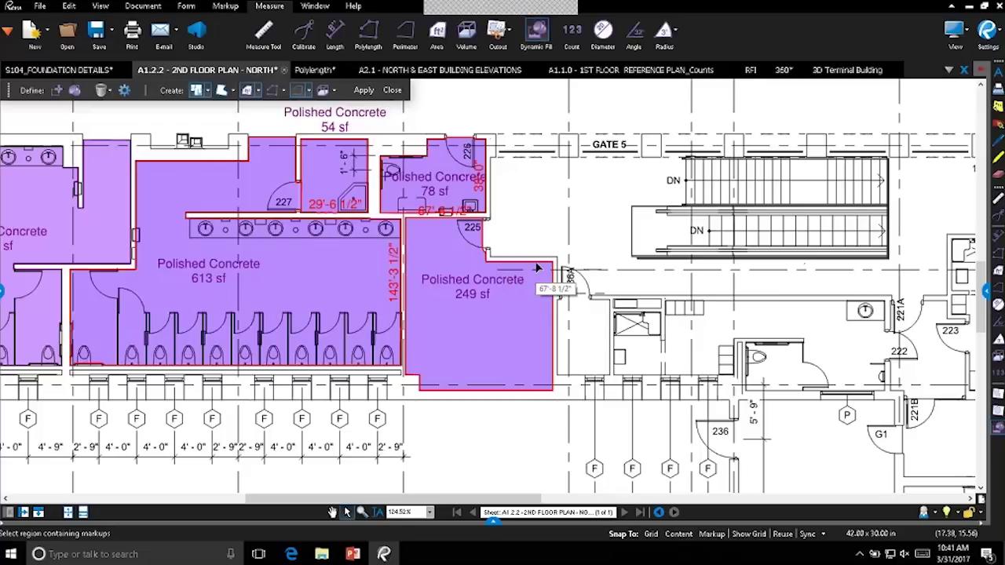
Step: Examine the markups list grouped by space and by subject, and hide the list again
left_click(490, 520)
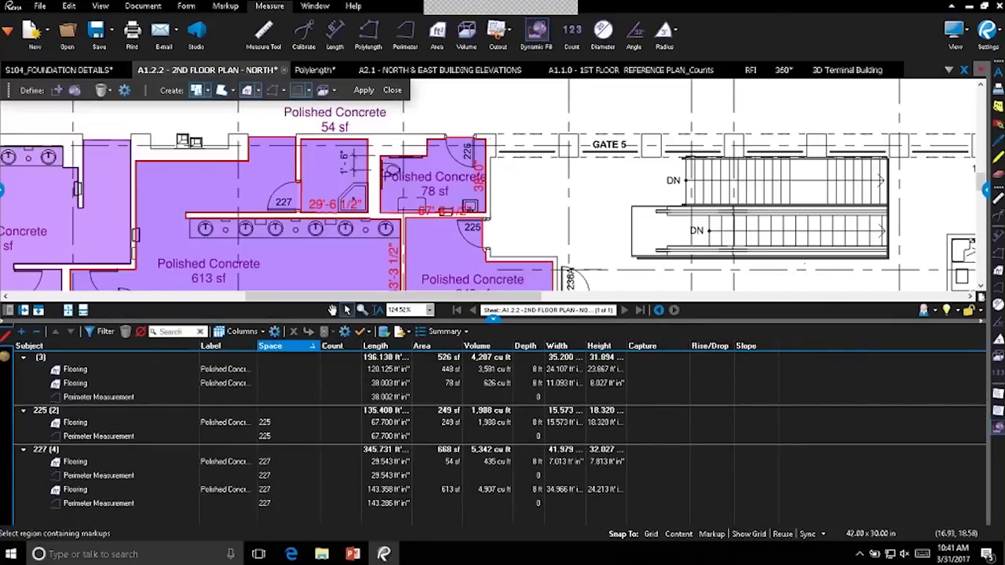
left_click(70, 346)
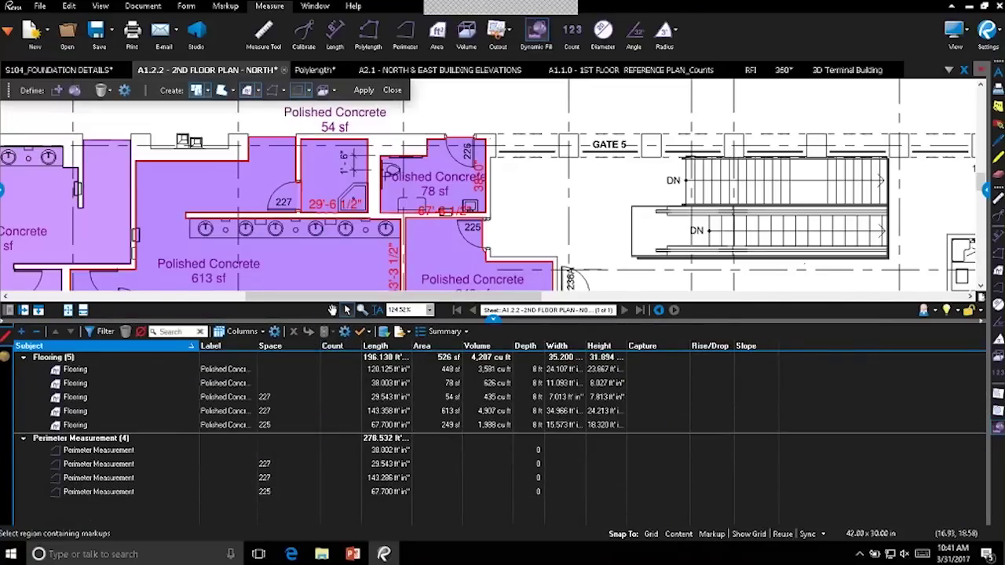
left_click(286, 347)
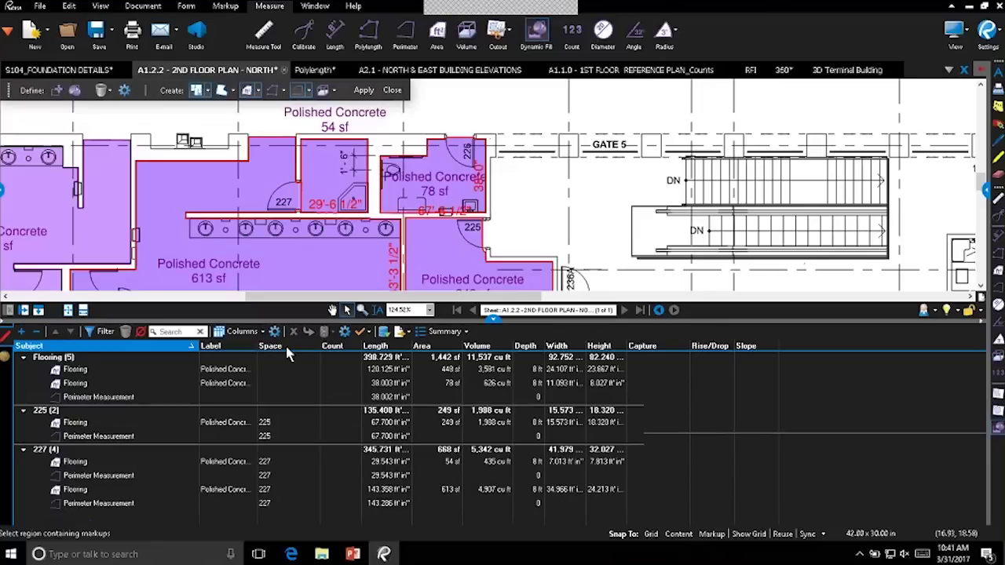
left_click(285, 351)
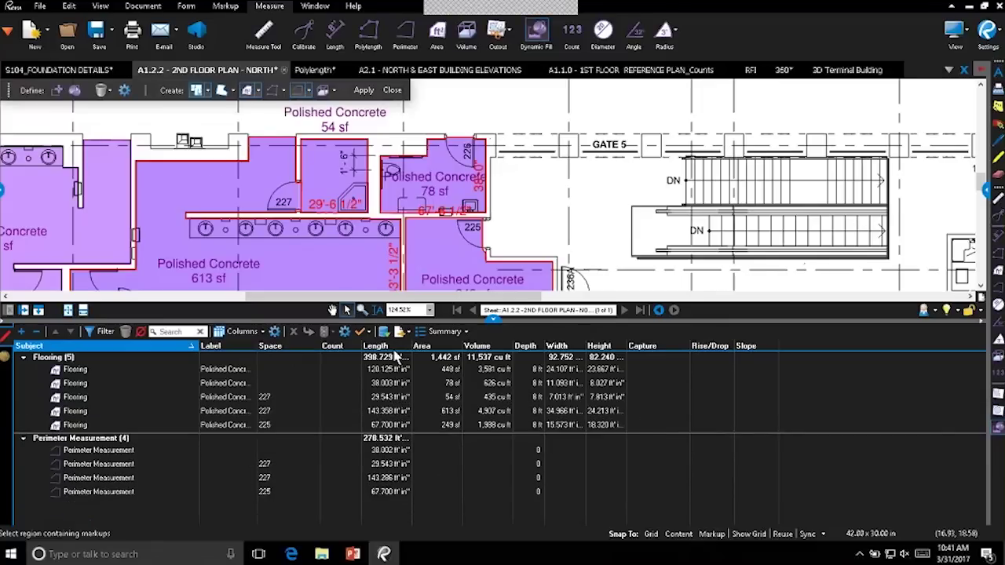
left_click(492, 318)
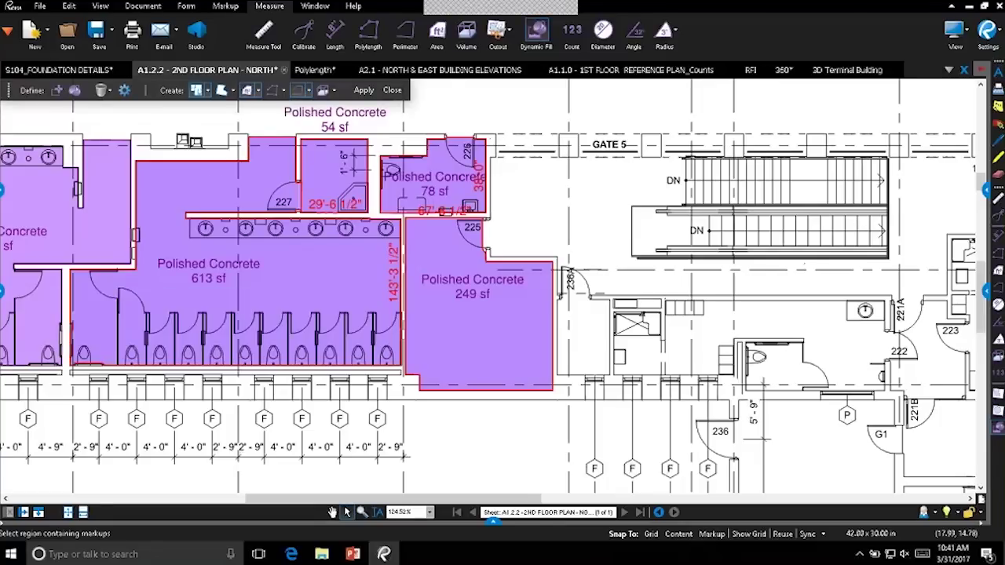
Step: Fill the inner circle of the round structure beside the curved stair with Dynamic Fill
scroll(584, 211, "down", 5)
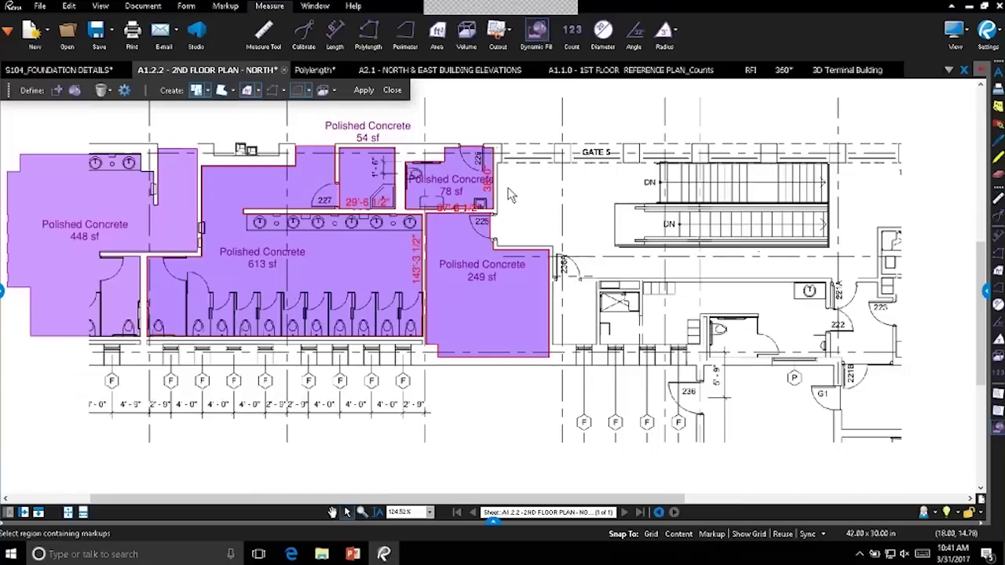
scroll(606, 312, "up", 5)
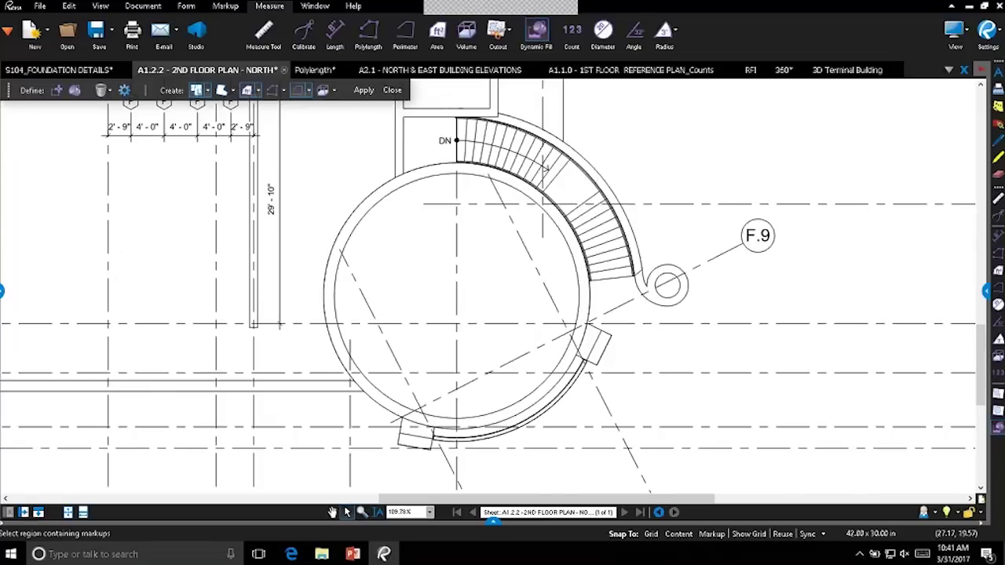
left_click(73, 92)
mouse_move(454, 229)
left_mouse_down()
mouse_move(369, 289)
mouse_move(382, 332)
mouse_move(409, 359)
mouse_move(536, 327)
mouse_move(547, 275)
mouse_move(525, 253)
left_mouse_up()
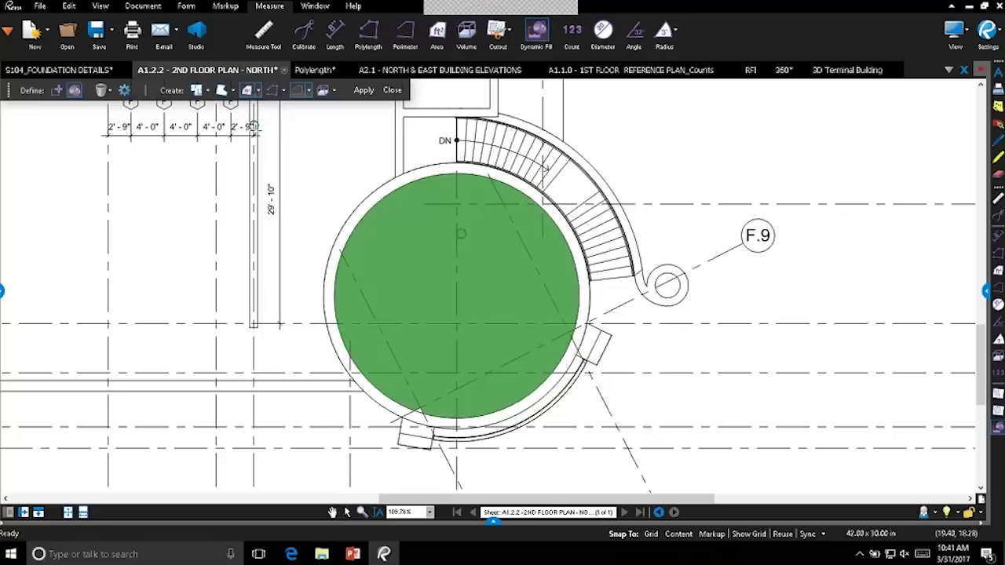
Step: Create a Roofing area measurement labelled Clay Tile from the circular fill, leaving out the perimeter measurement
left_click(257, 91)
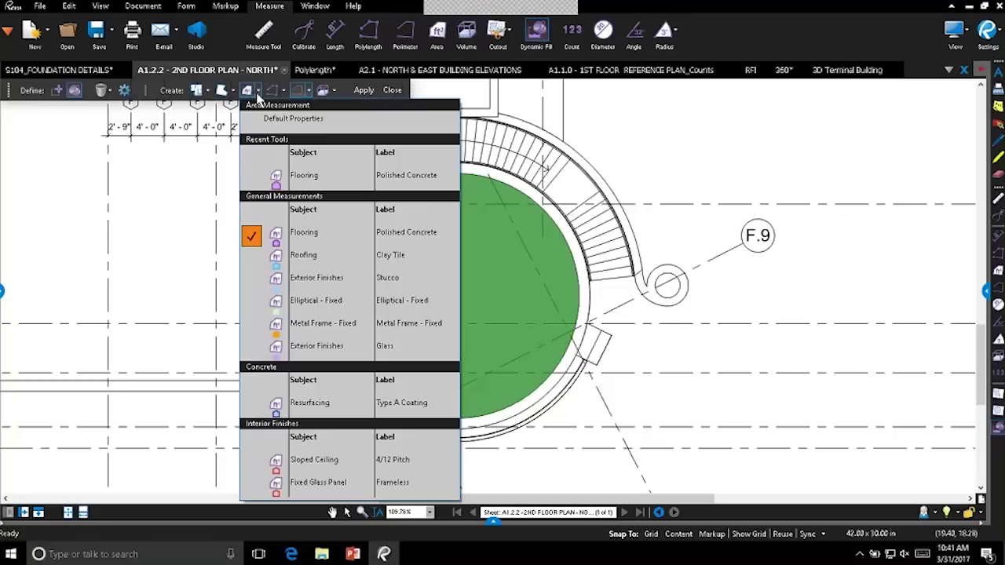
left_click(306, 259)
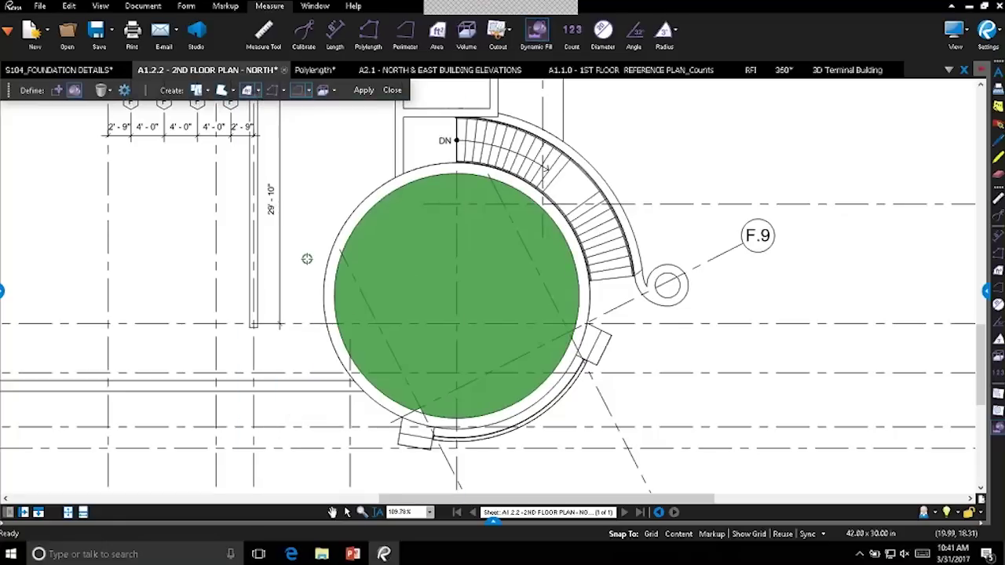
left_click(310, 95)
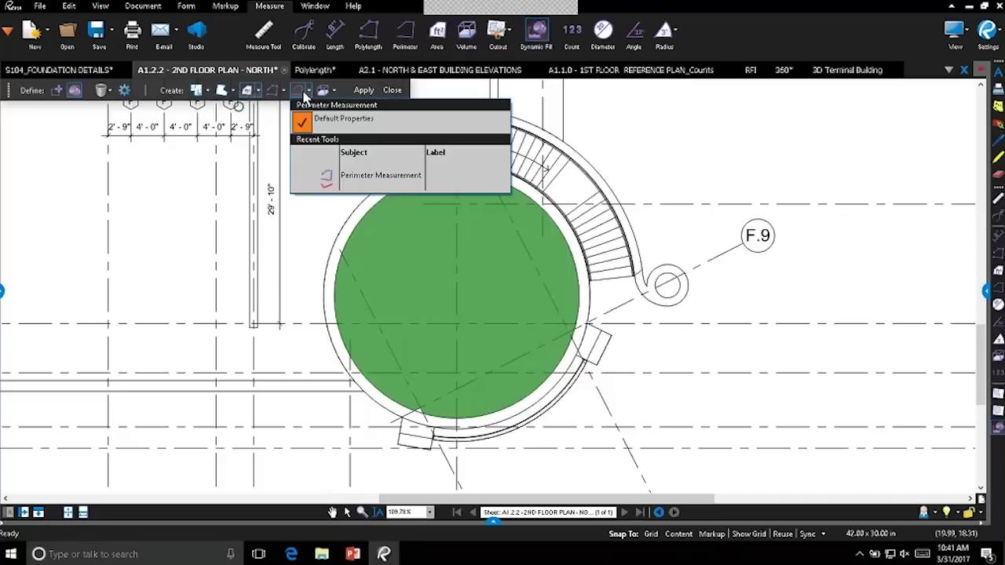
left_click(309, 95)
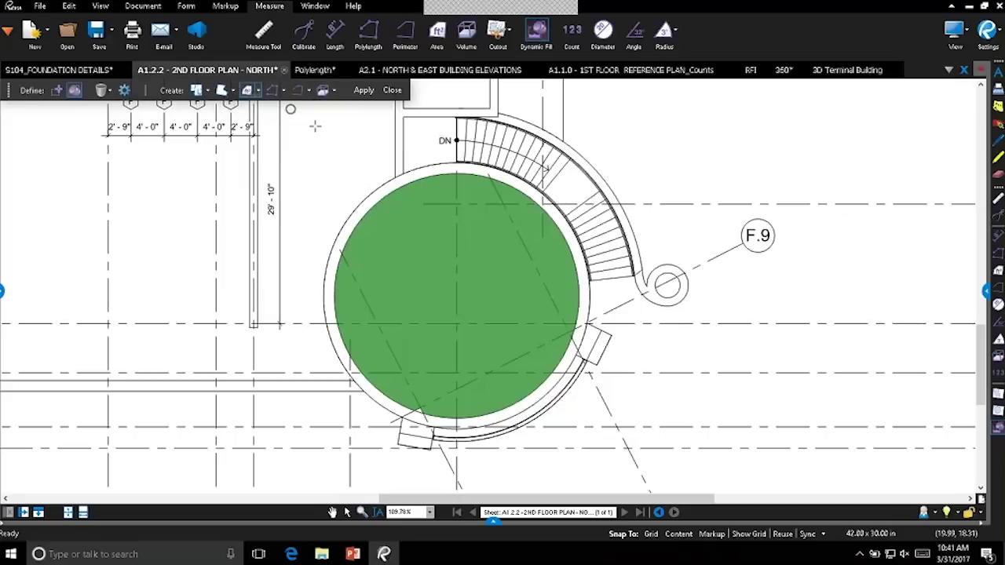
left_click(364, 91)
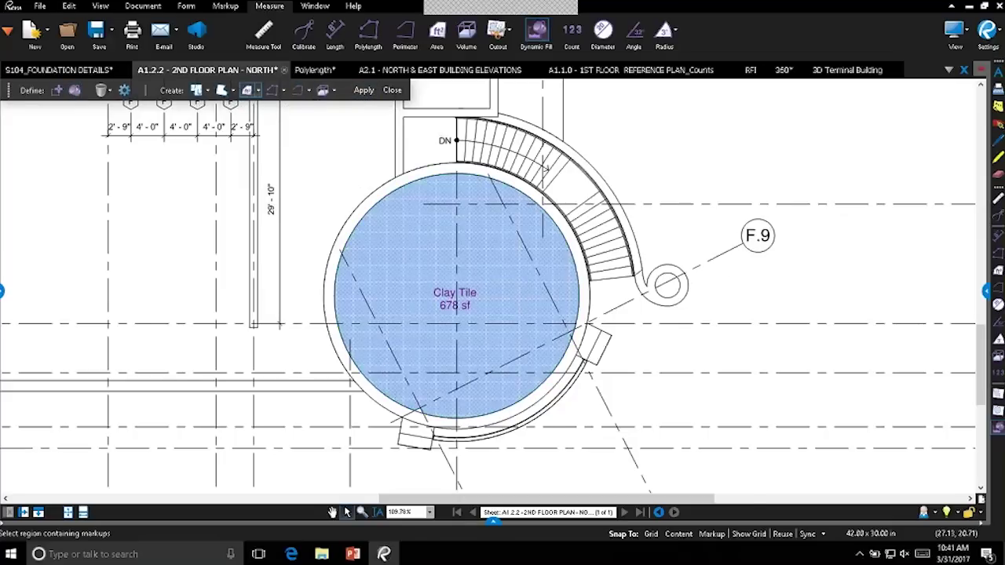
Step: Review the finished fills on the second floor plan and close Dynamic Fill
scroll(733, 314, "down", 2)
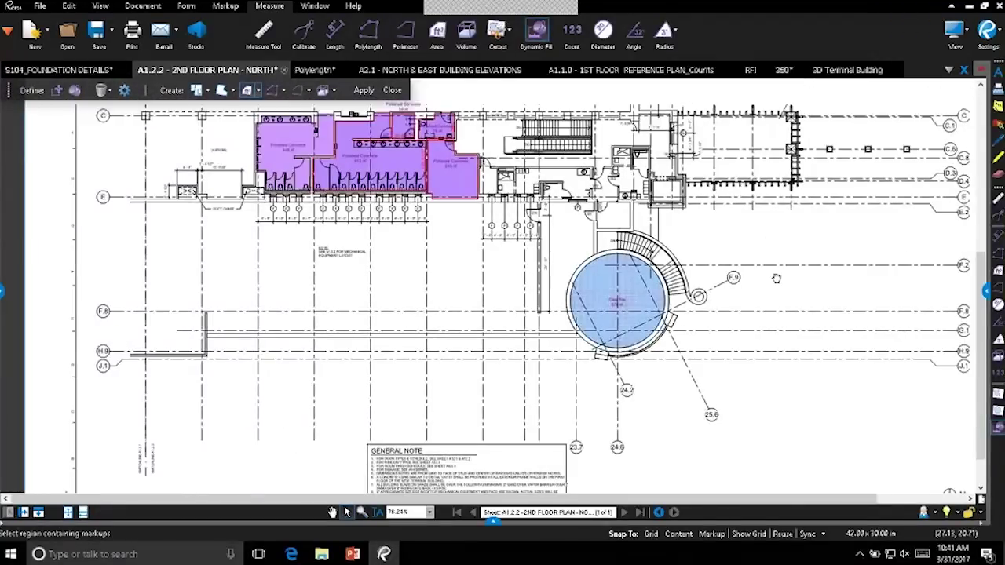
scroll(520, 245, "up", 2)
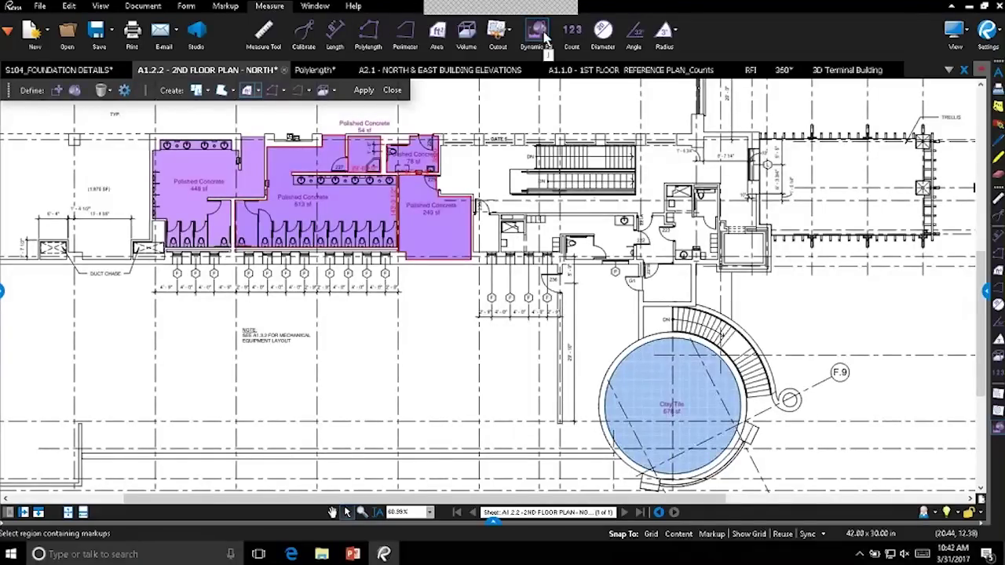
left_click(394, 93)
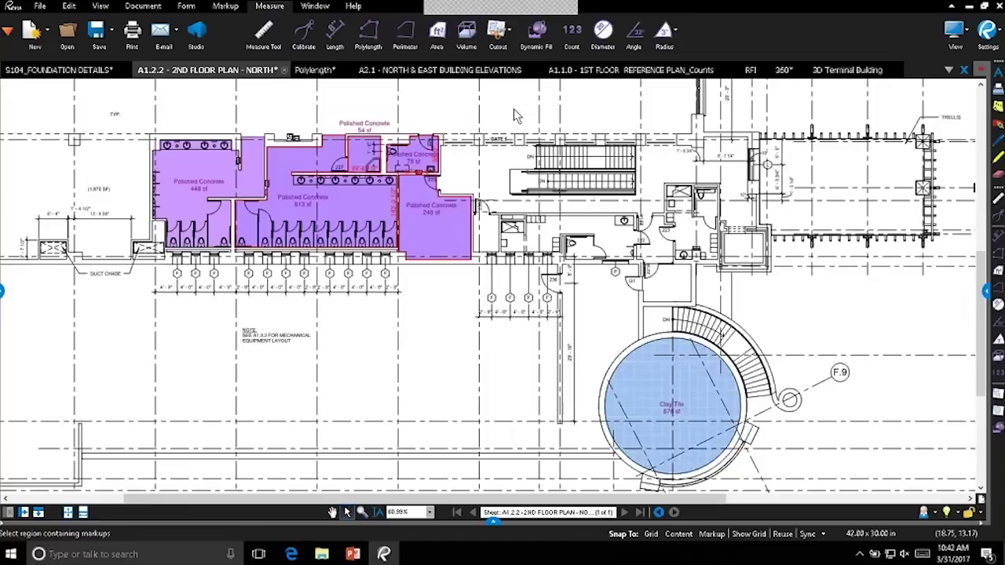
scroll(441, 96, "down", 2)
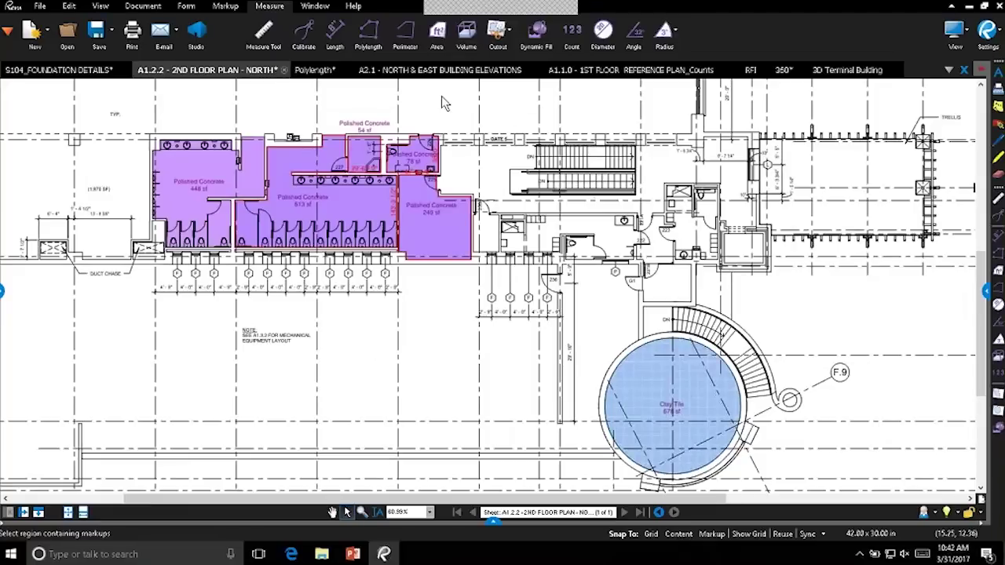
Step: Show the 1ST FLOOR PLAN PLUMBING - SOUTH sheet in the Polylength document, including its title block
left_click(314, 69)
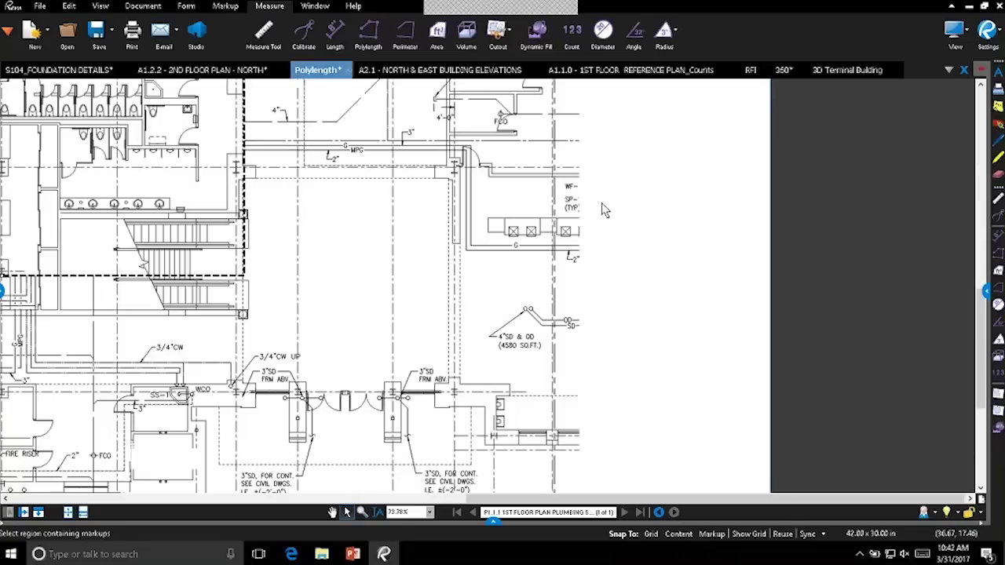
left_click_drag(636, 353, 665, 188)
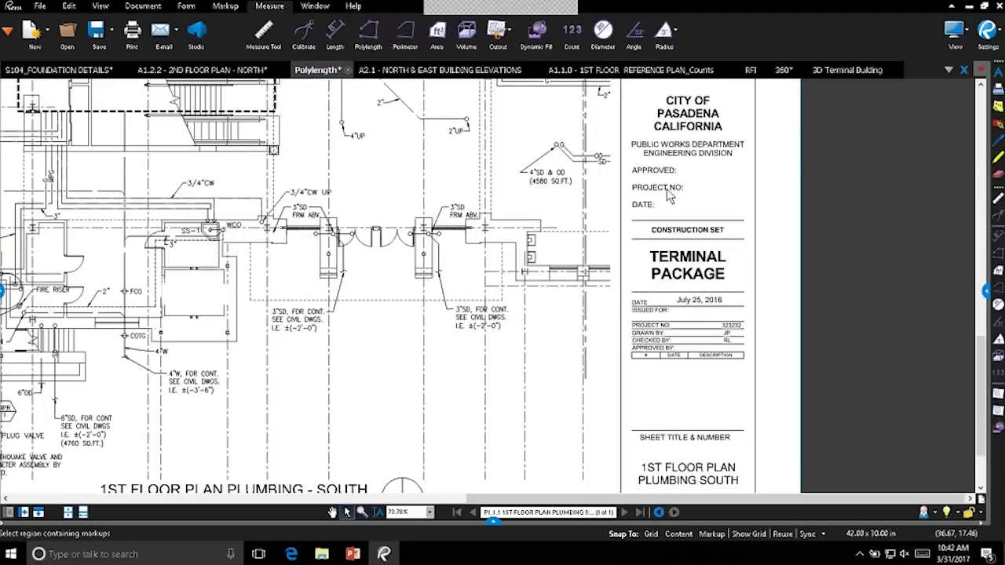
scroll(705, 316, "down", 3)
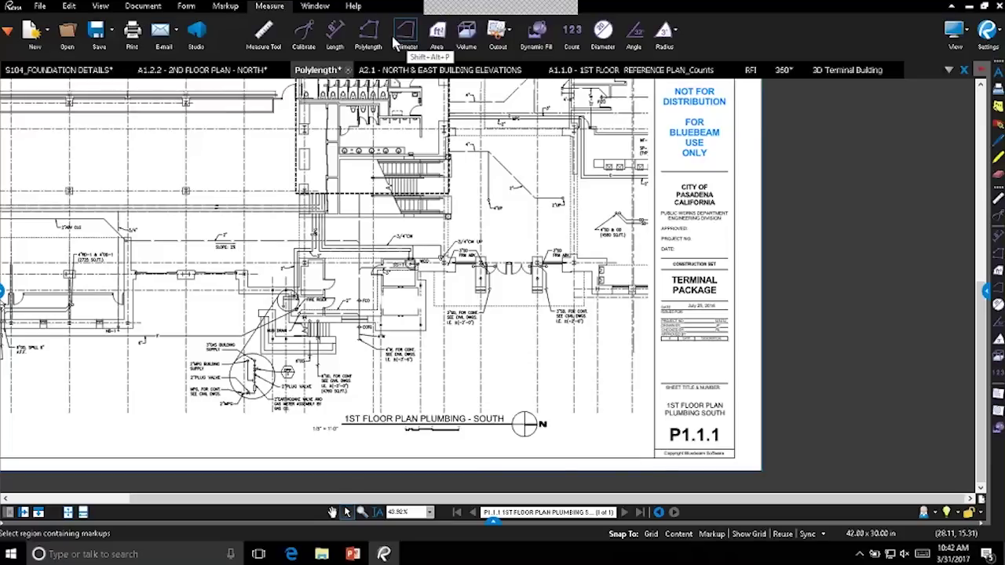
Step: Measure the 4" pipe run with Polylength from the dashed boundary line around the bend to the 4"UP riser
left_click(371, 35)
scroll(504, 147, "up", 5)
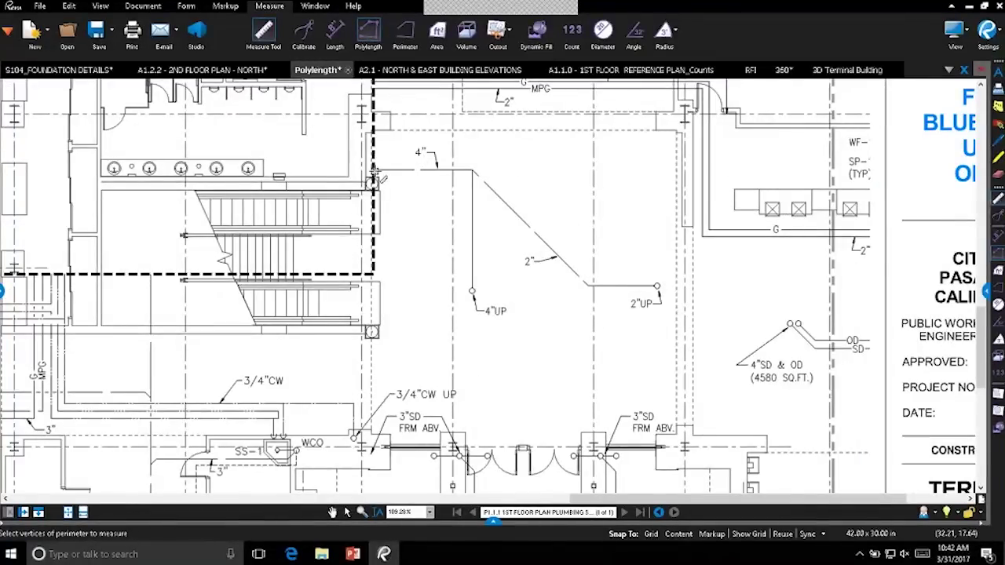
left_click(373, 171)
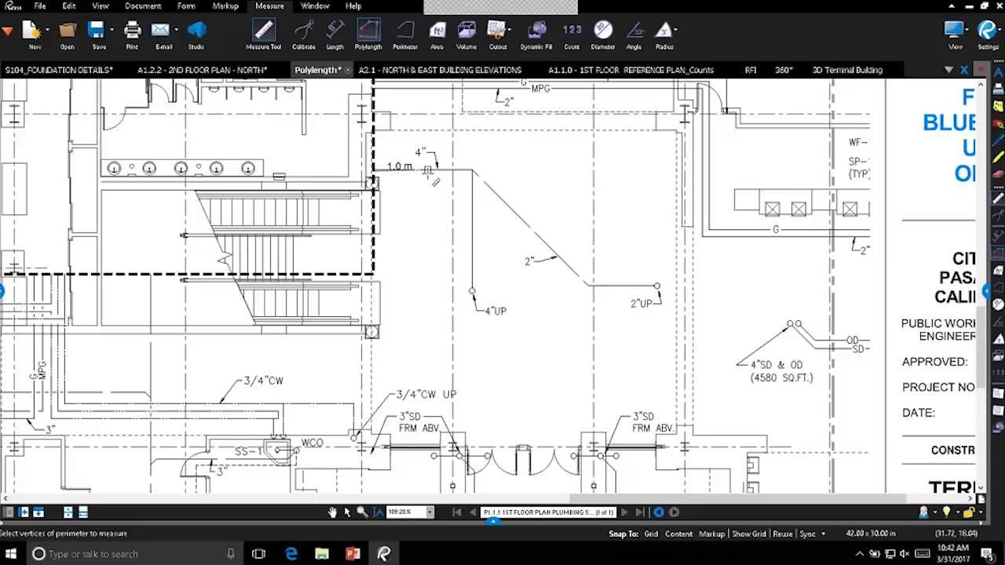
key("Escape")
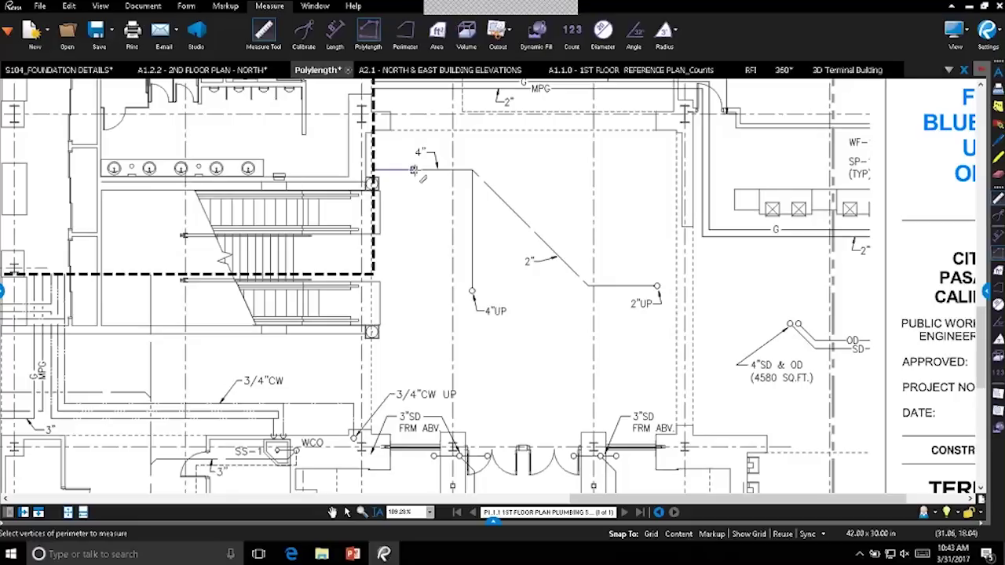
left_click(471, 170)
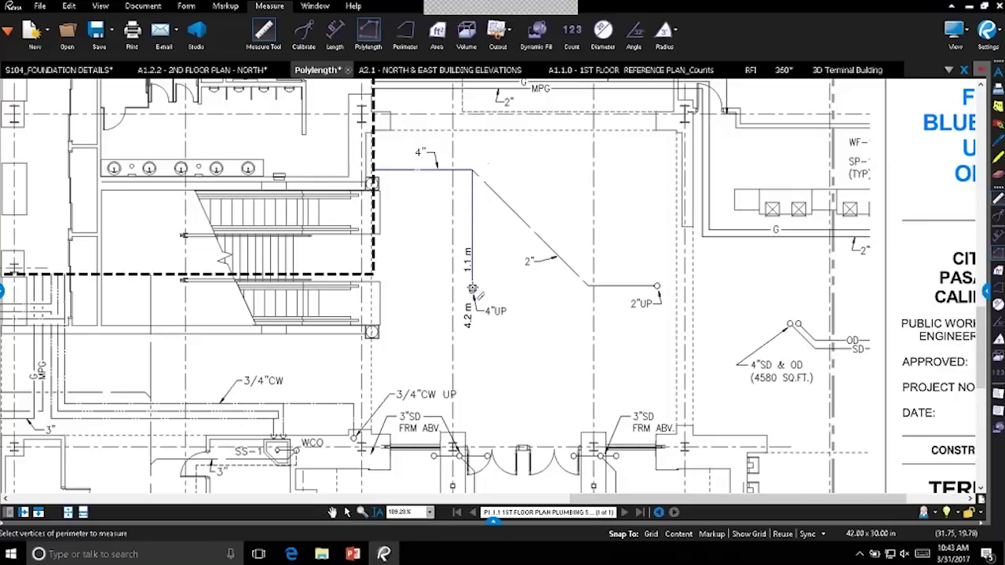
left_click(472, 288)
double_click(472, 288)
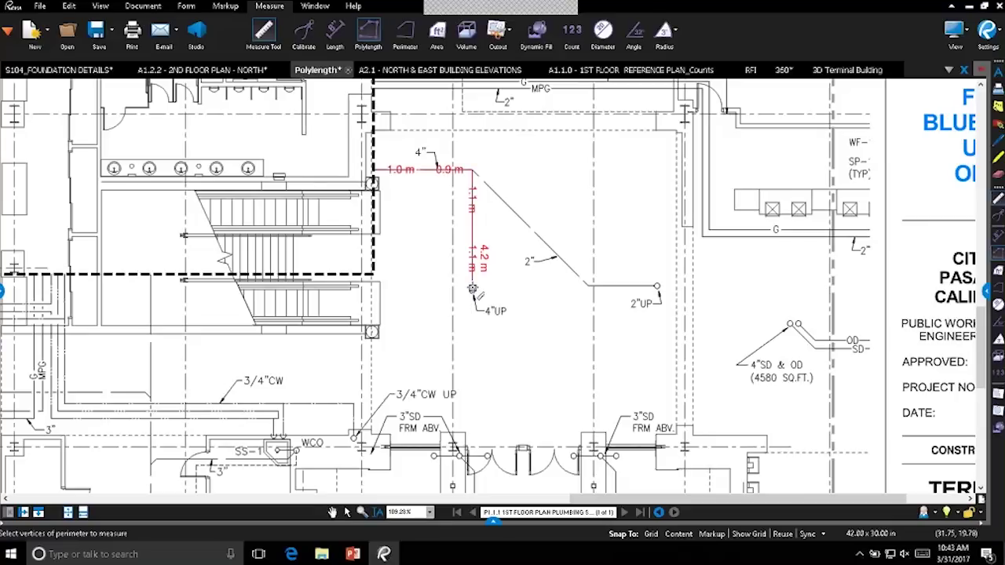
Step: Measure the diagonal 2" pipe with Polylength from the 4" pipe bend, through an intermediate point, to the pipe's lower corner
left_click(472, 169)
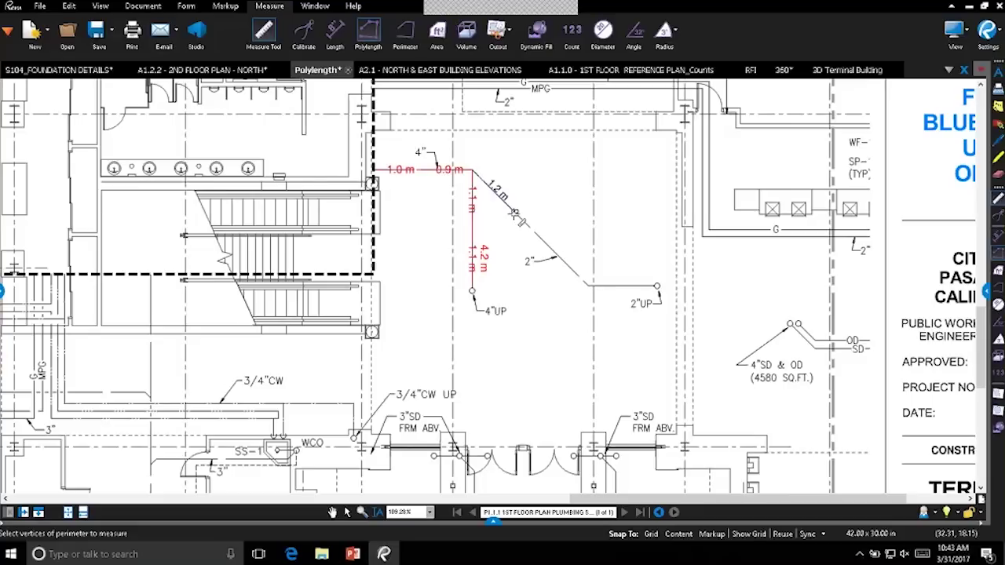
left_click(515, 214)
double_click(588, 288)
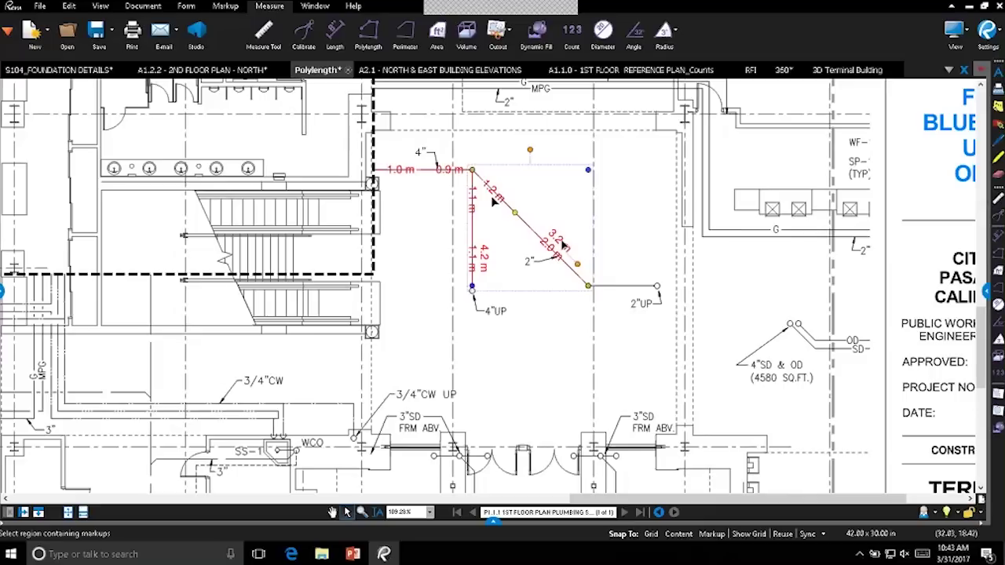
left_click(623, 183)
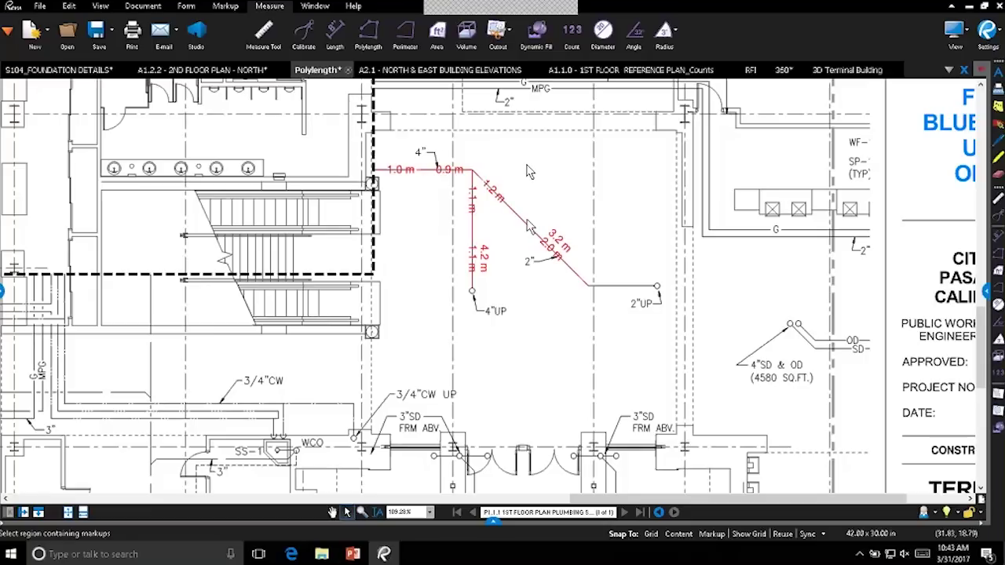
Step: Split the 4" pipe measurement into separate markups at the bend and at the vertical run's midpoint
left_click(473, 228)
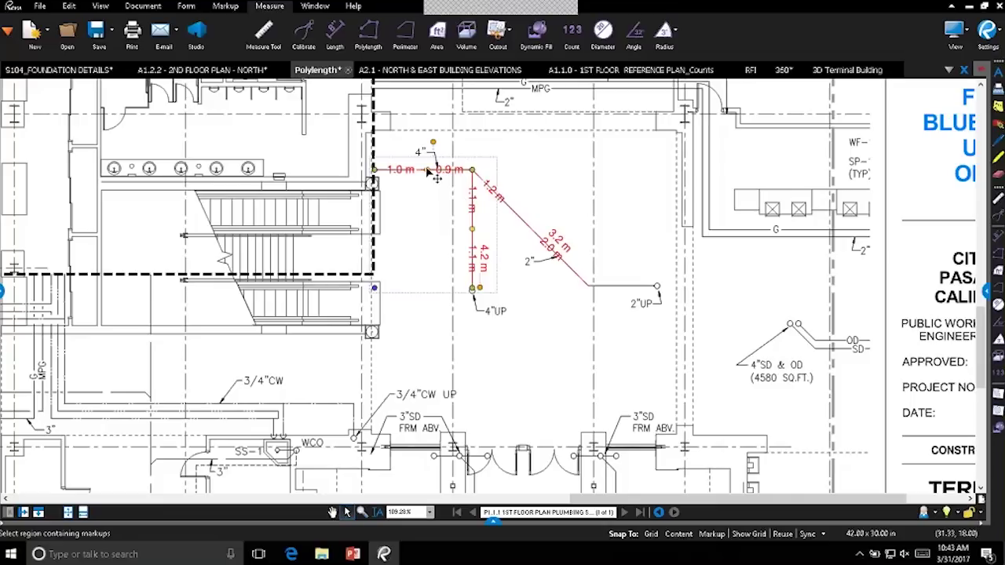
right_click(472, 225)
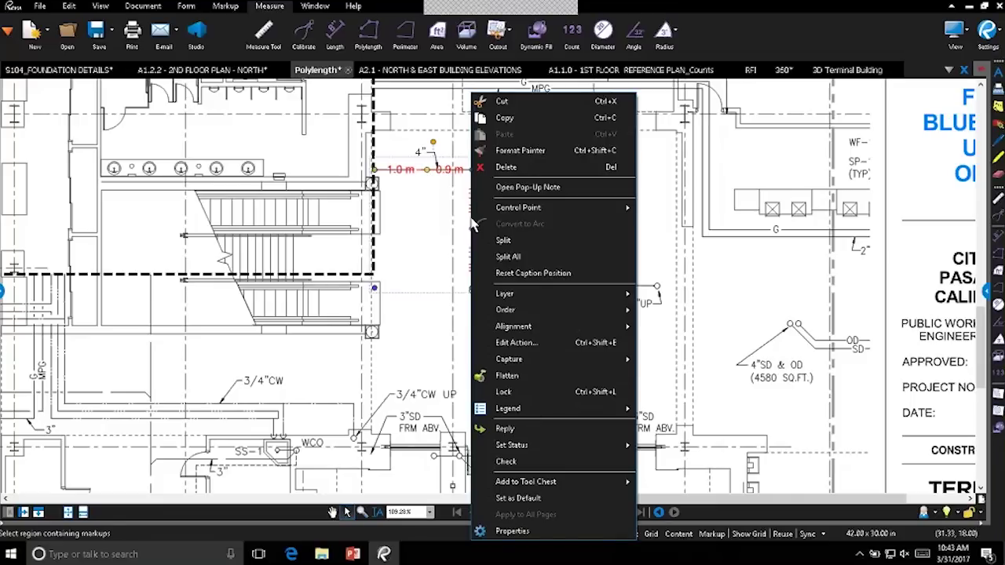
left_click(505, 241)
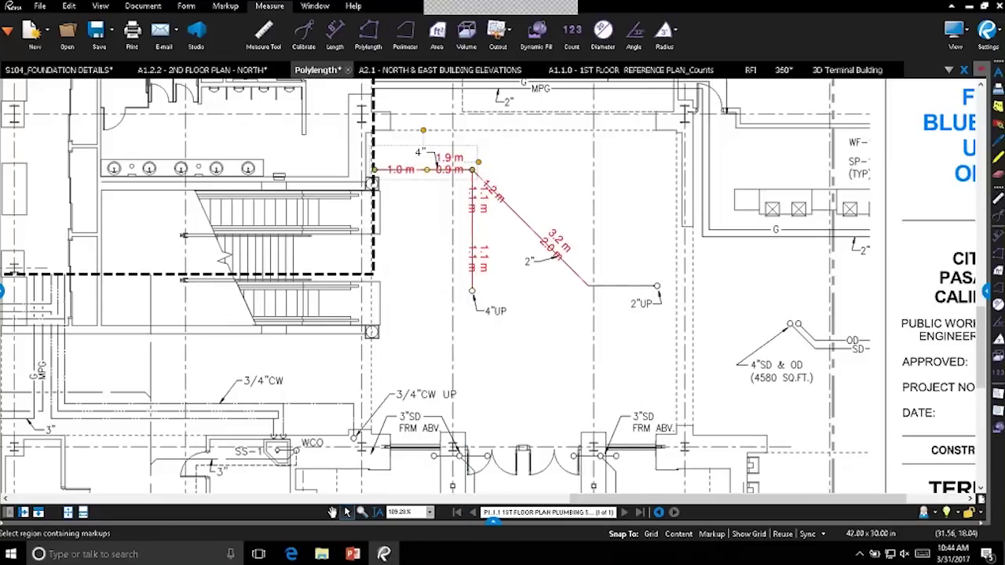
Step: Set the subject of the horizontal 4" pipe measurement to 4" Pipe
mouse_move(463, 169)
left_mouse_down()
mouse_move(452, 142)
mouse_move(454, 171)
left_mouse_up()
right_click(454, 172)
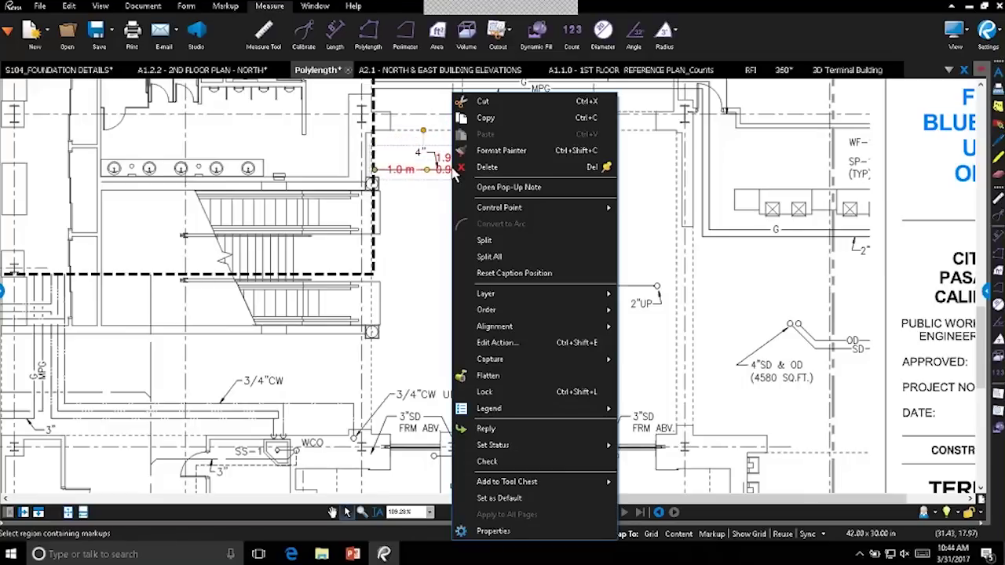
left_click(490, 530)
triple_click(910, 132)
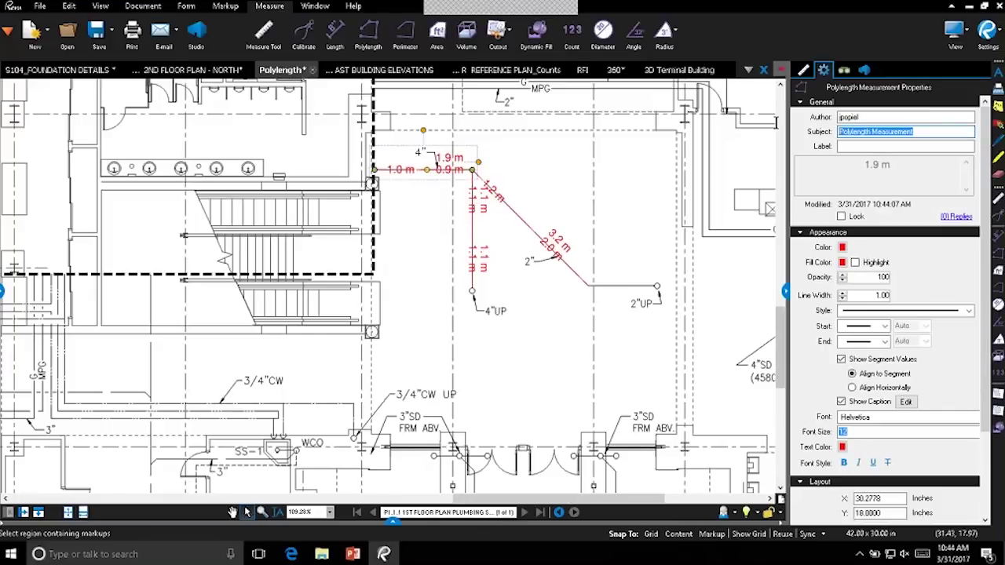
type("4\" Pipe")
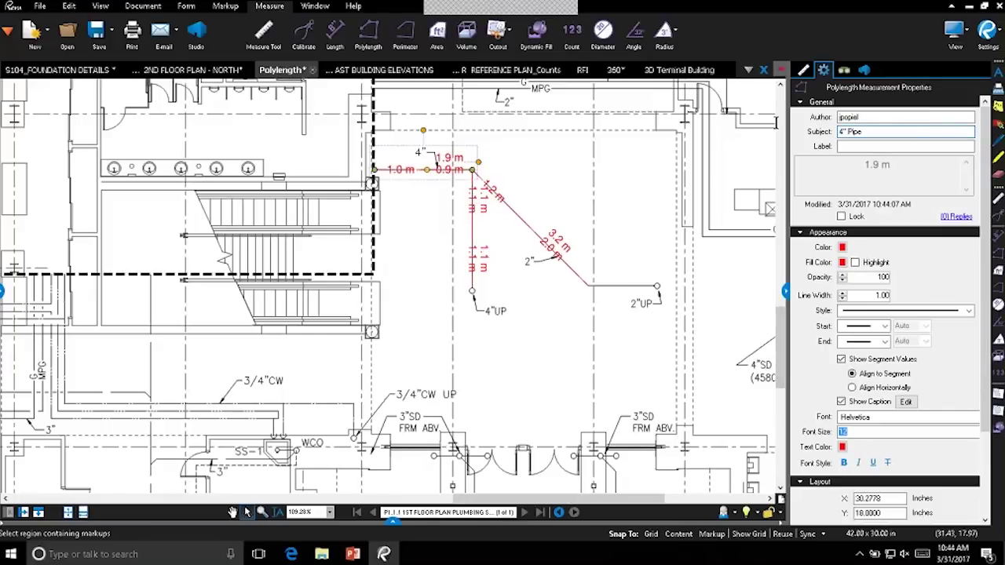
left_click(843, 148)
left_click(538, 197)
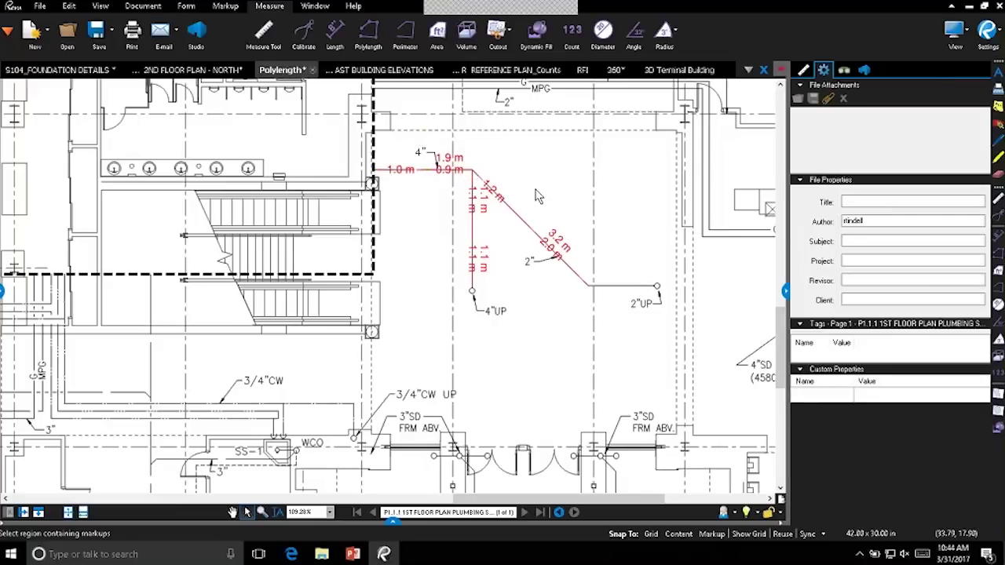
Step: Split all segments of the diagonal 2" pipe measurement into individual measurements and check the resulting pieces
left_click(474, 227)
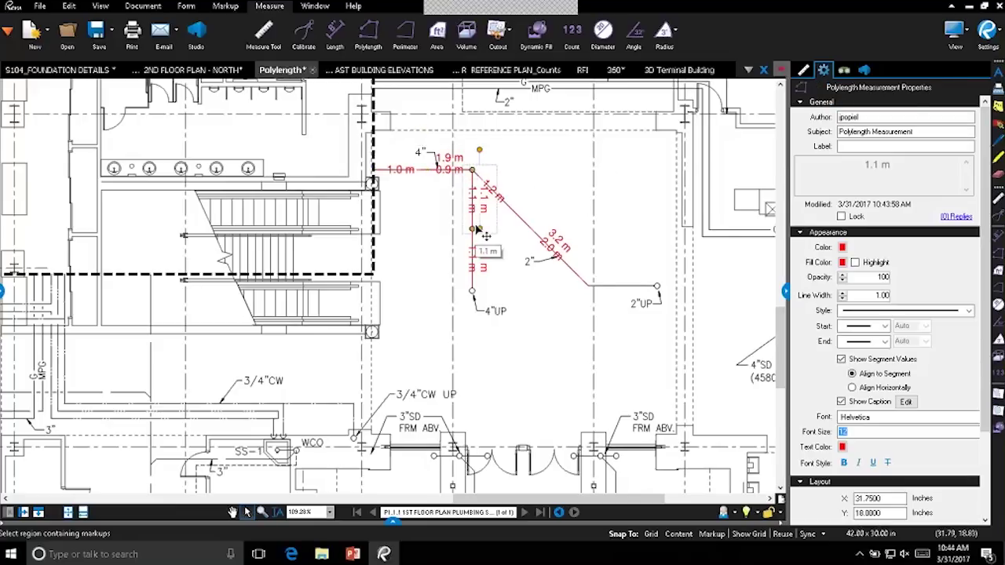
right_click(524, 225)
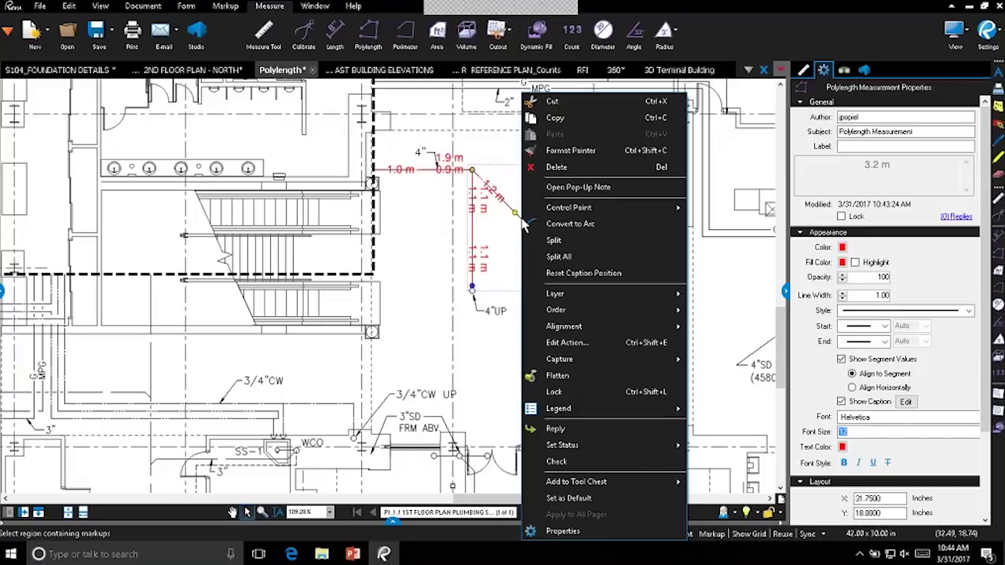
left_click(553, 257)
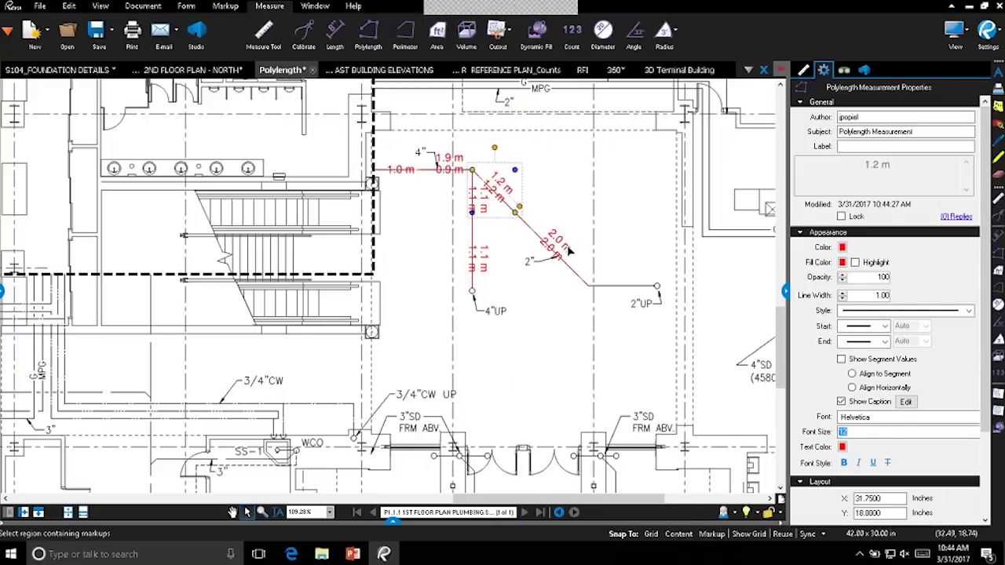
left_click(540, 237)
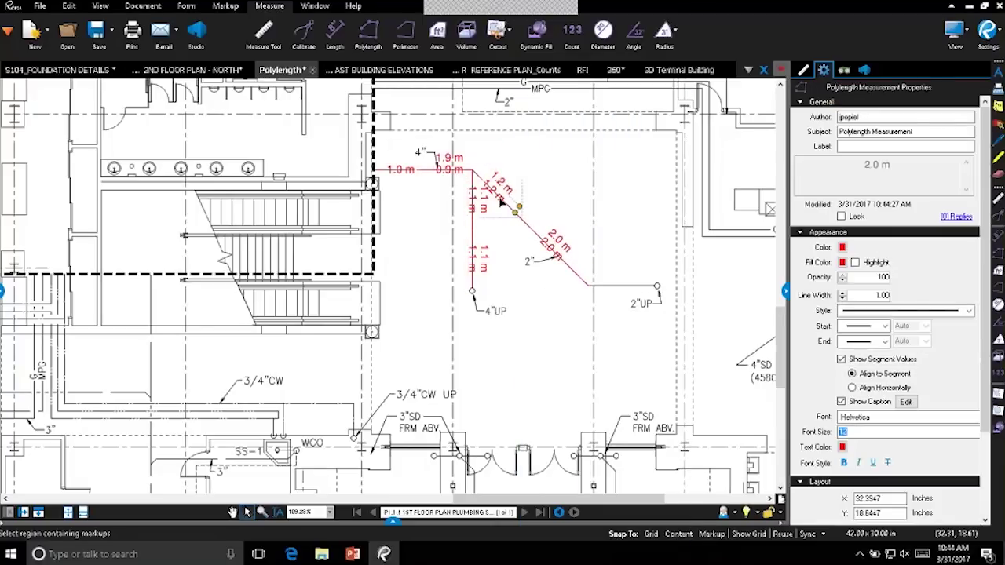
left_click(567, 245)
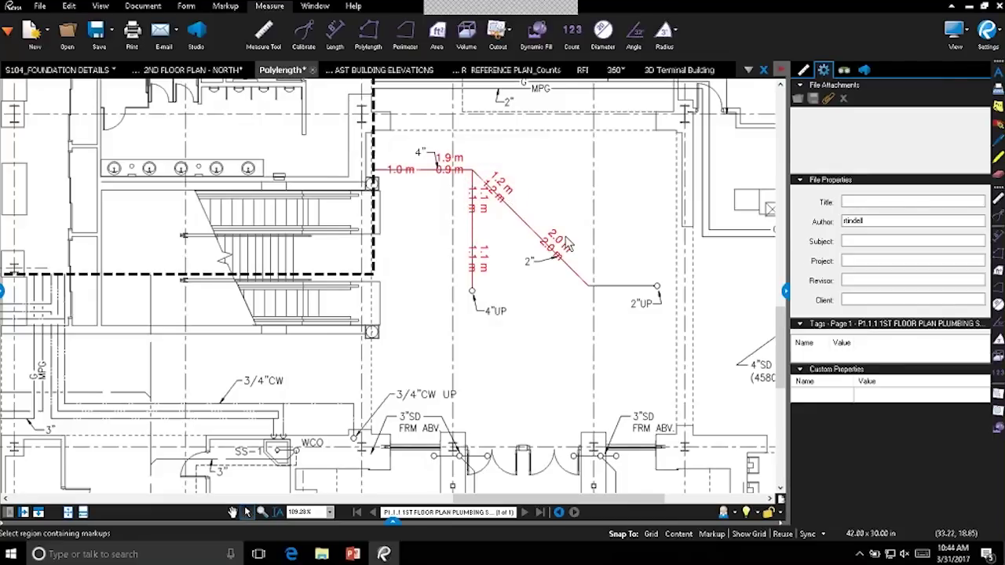
Step: For the lower diagonal 2" pipe measurement, align the segment values horizontally and turn off Show Segment Values, keeping the caption
left_click(565, 243)
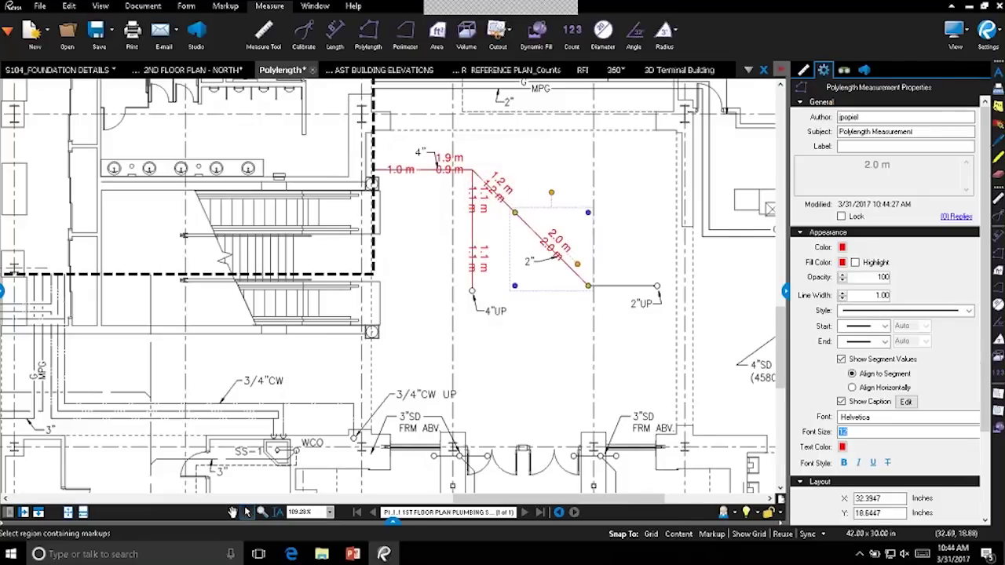
left_click(905, 402)
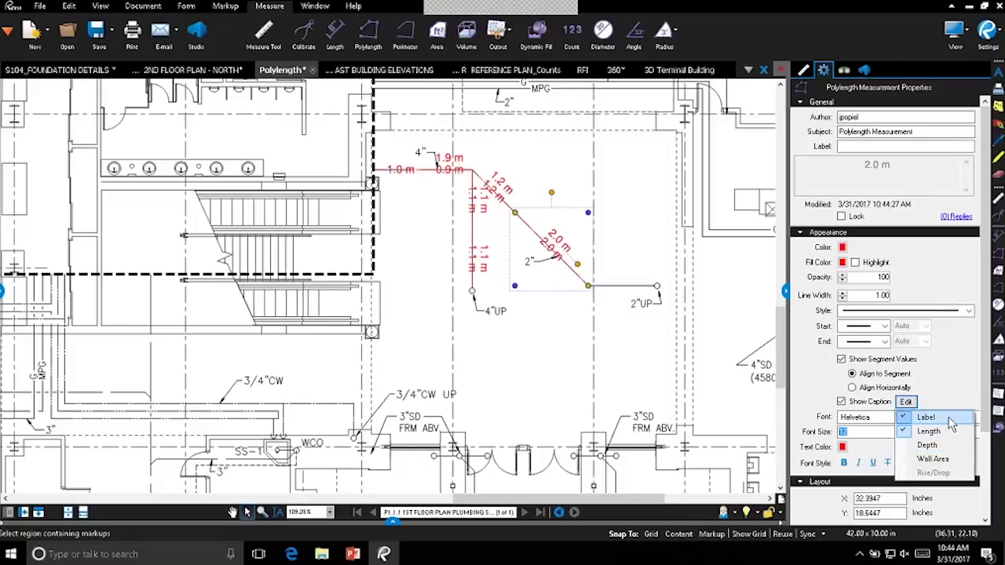
left_click(952, 379)
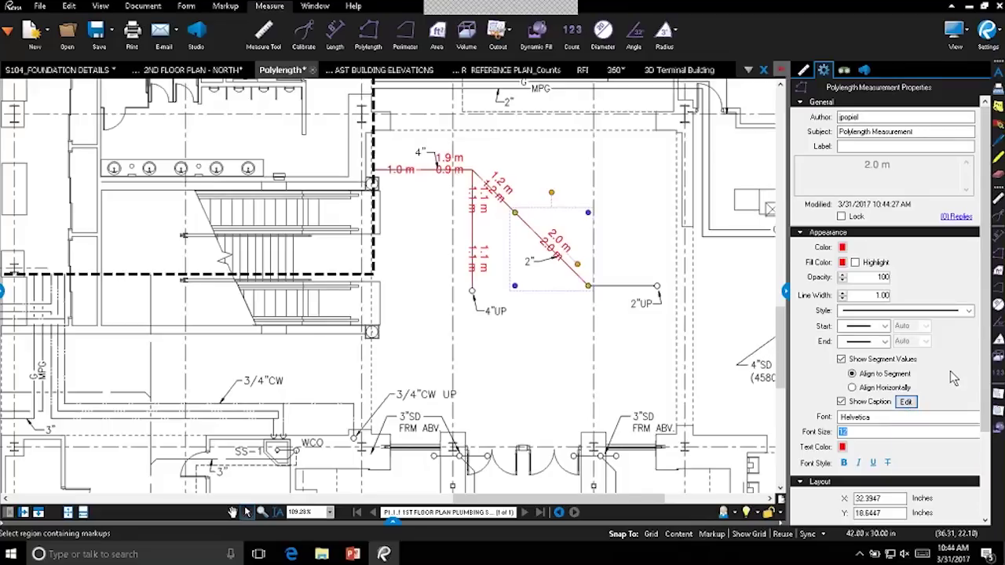
left_click(853, 388)
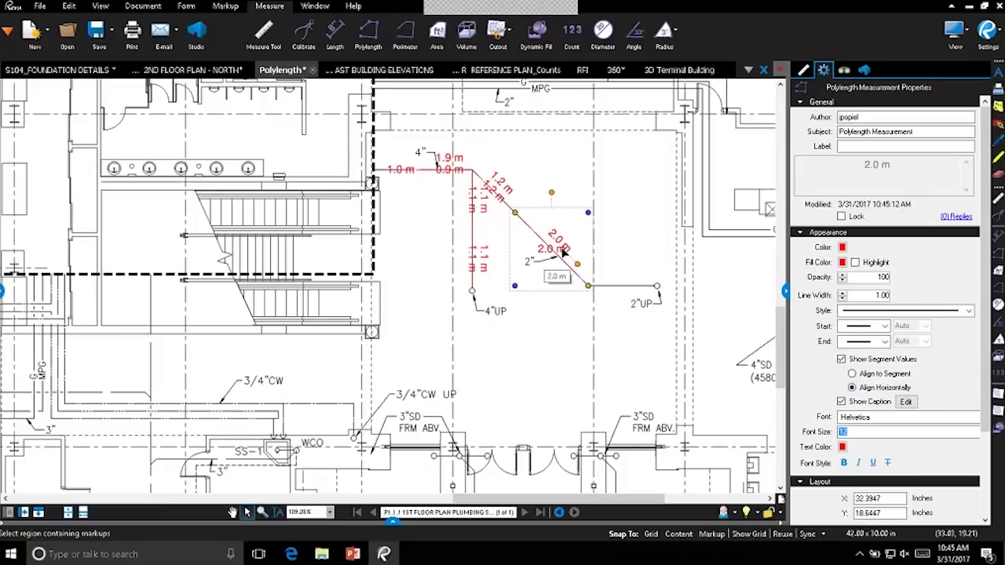
left_click(592, 255)
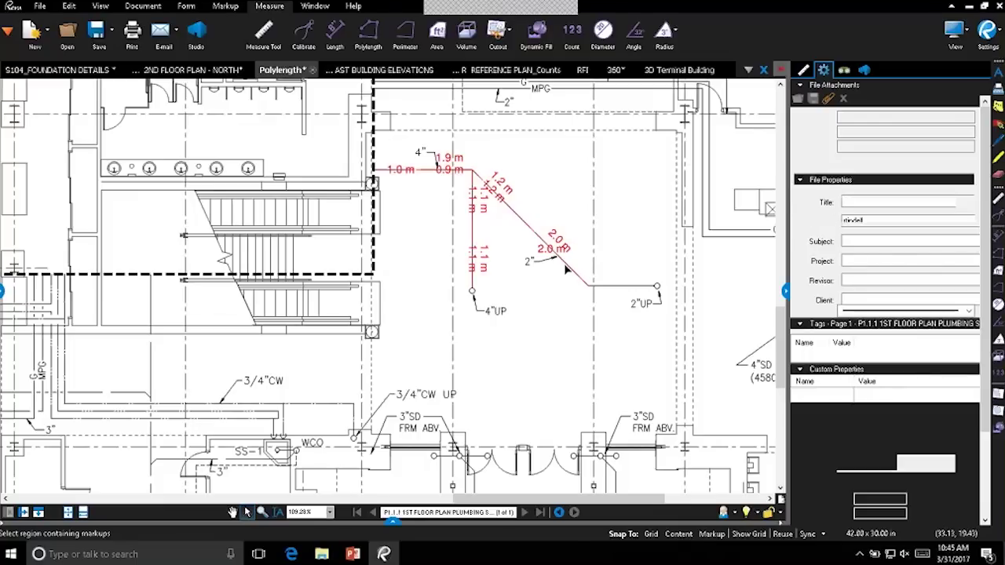
left_click(566, 269)
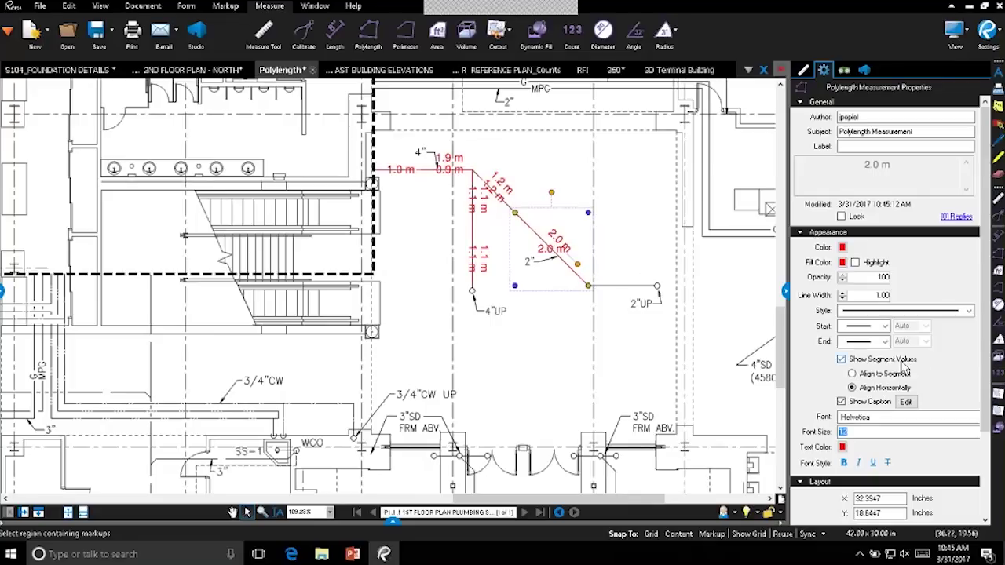
left_click(842, 360)
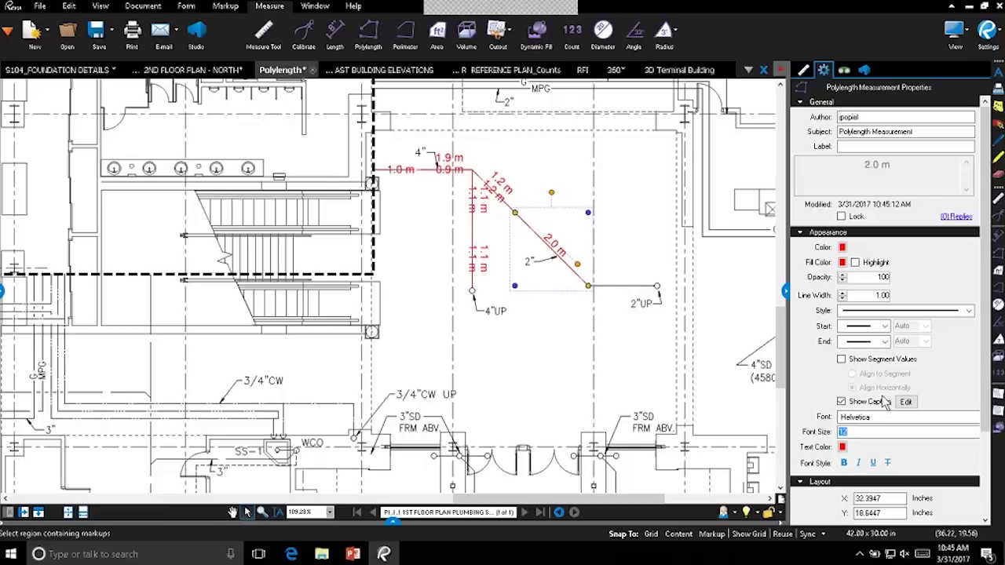
left_click(785, 290)
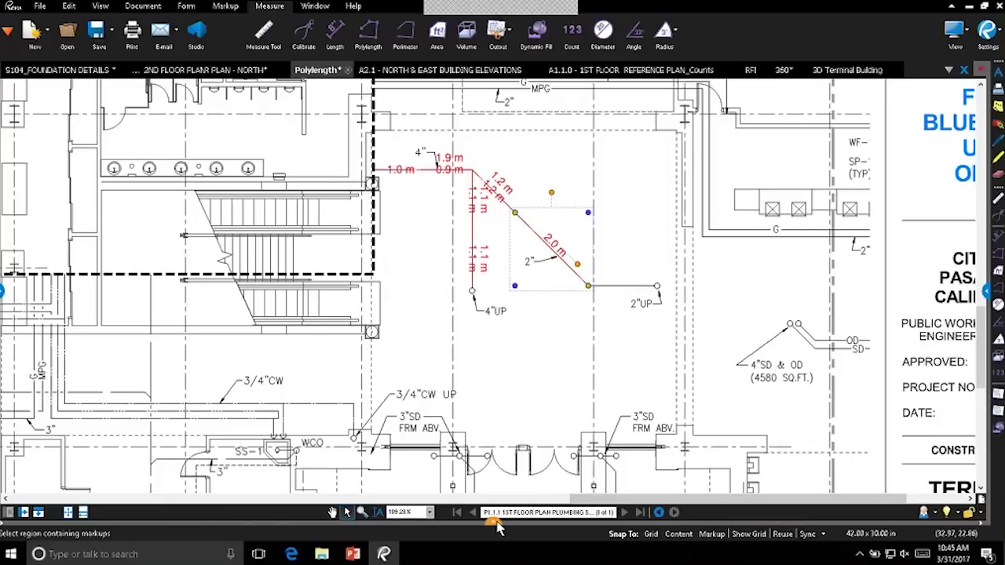
Step: Review the pipe lengths and the available columns, including Rise/Drop and Slope, in the Markups List
left_click(495, 525)
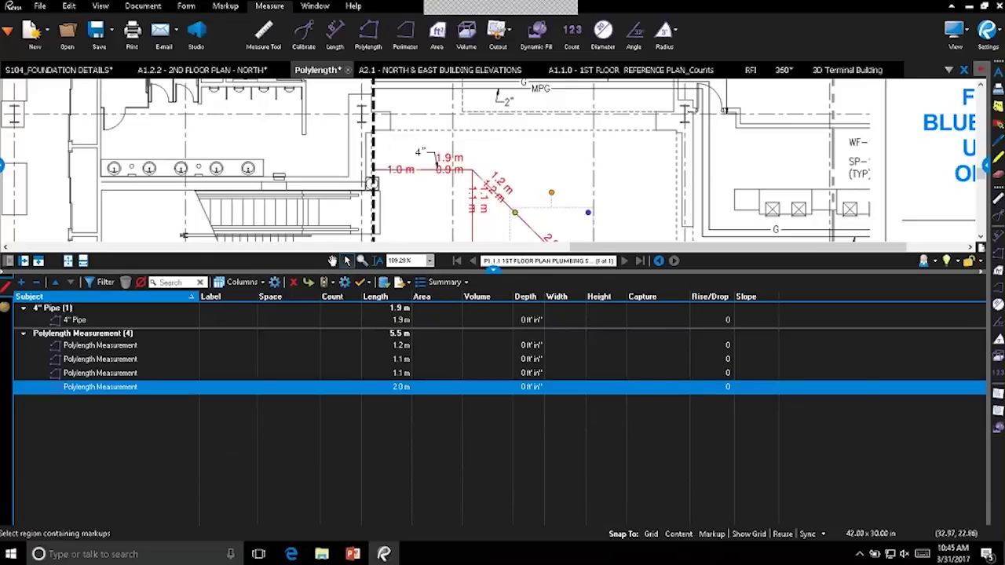
left_click(255, 283)
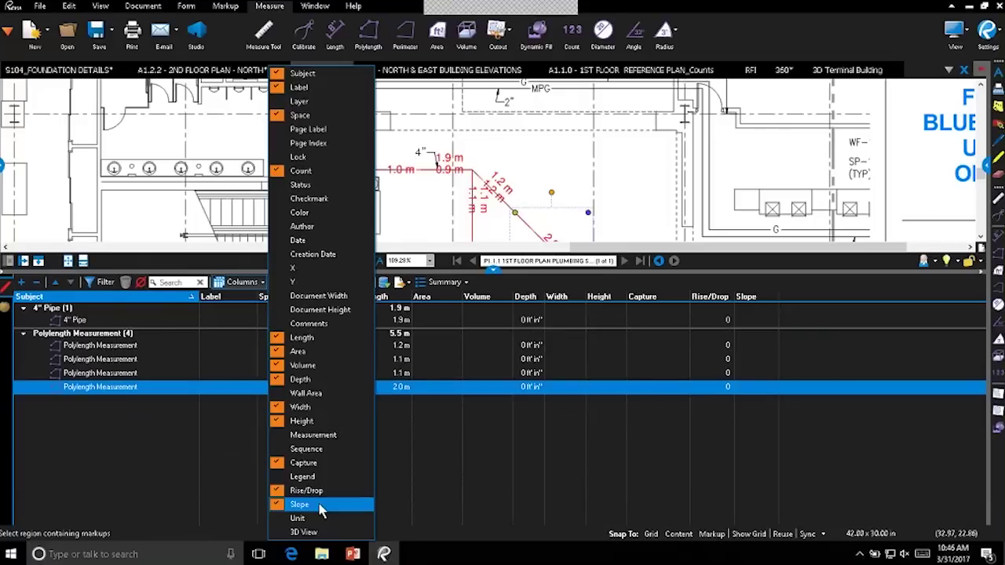
left_click(634, 193)
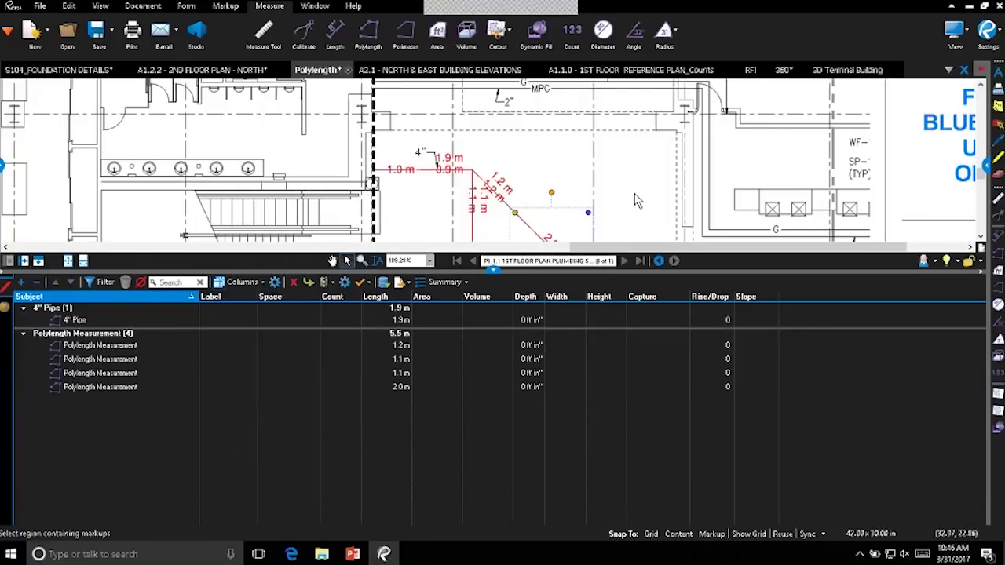
left_click(491, 267)
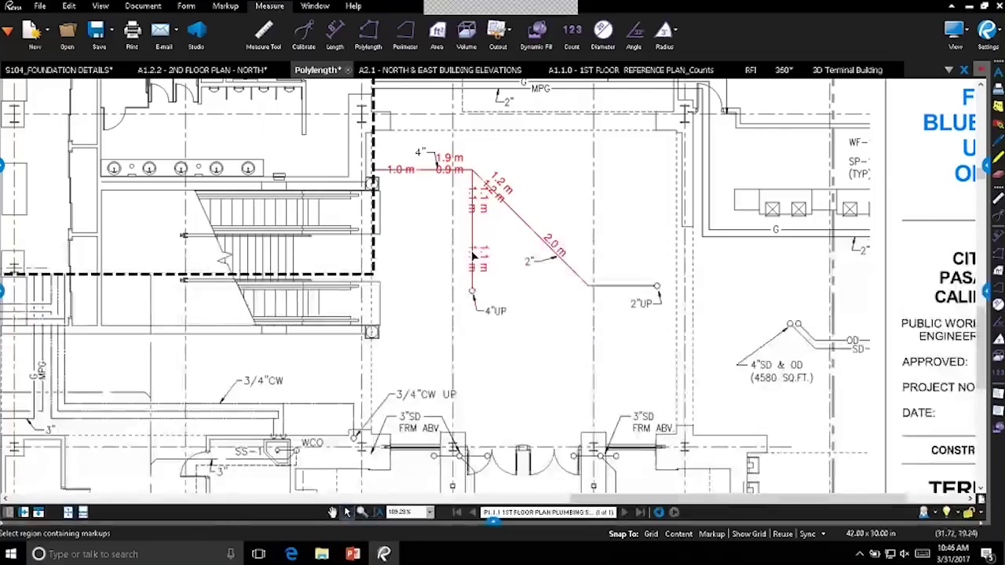
Step: Set the Rise/Drop of the lower vertical 4" pipe segment at the 4"UP riser to 2 m
left_click(472, 255)
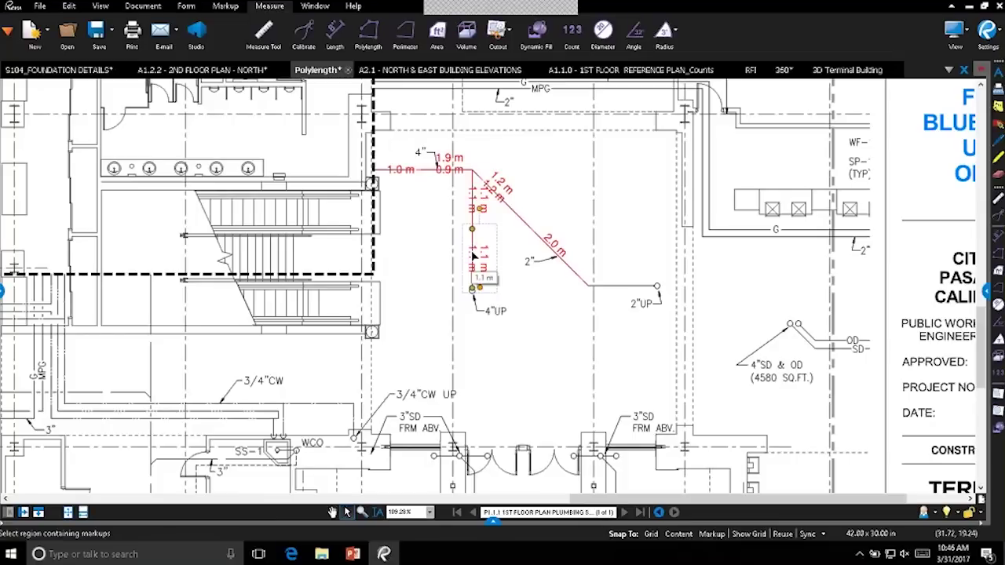
right_click(472, 255)
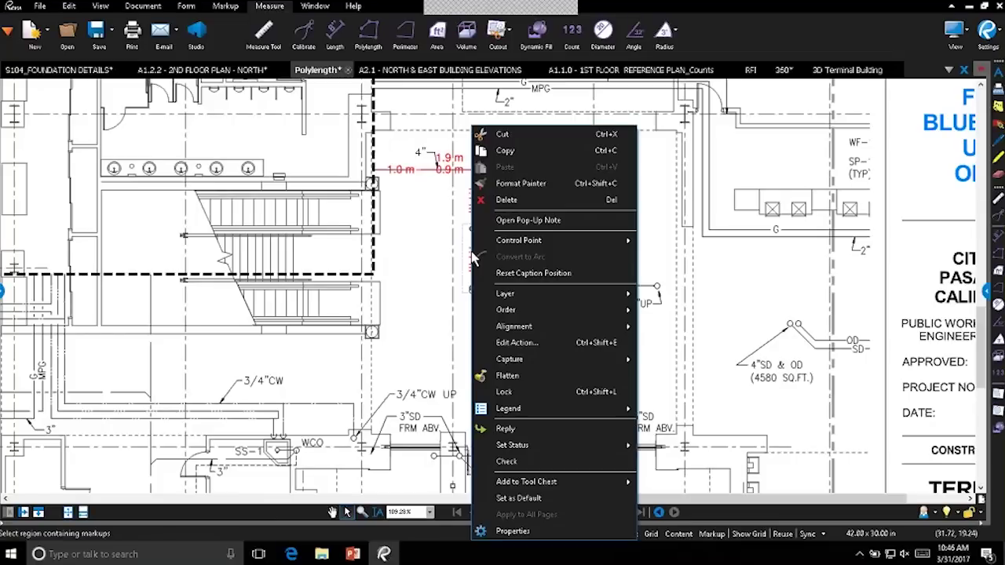
left_click(572, 532)
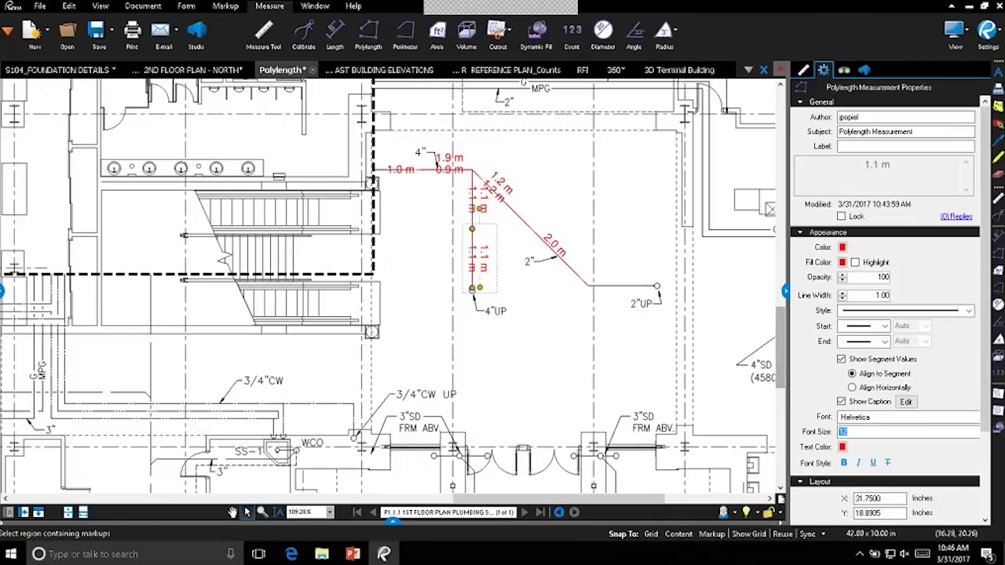
left_click(804, 70)
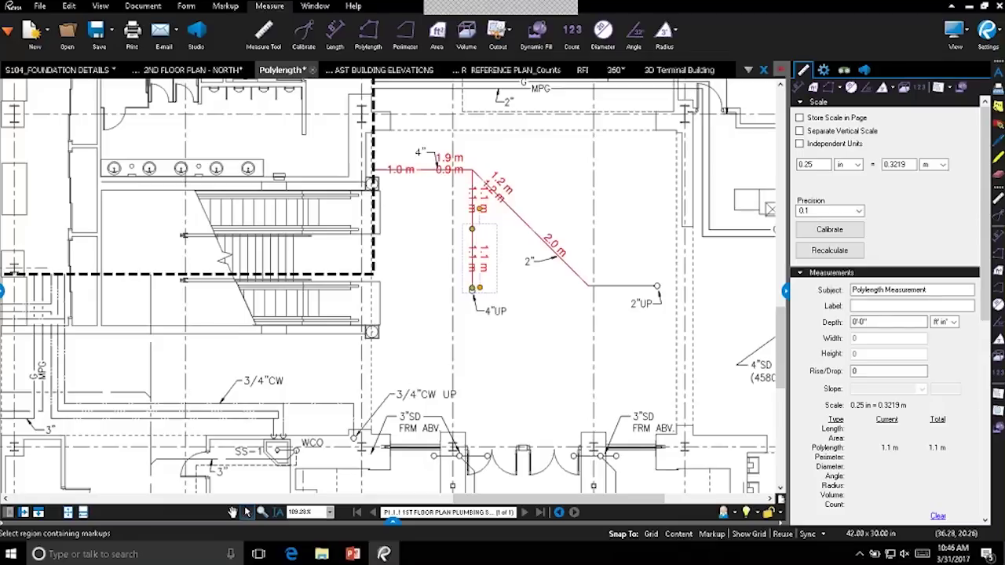
double_click(871, 370)
type("2")
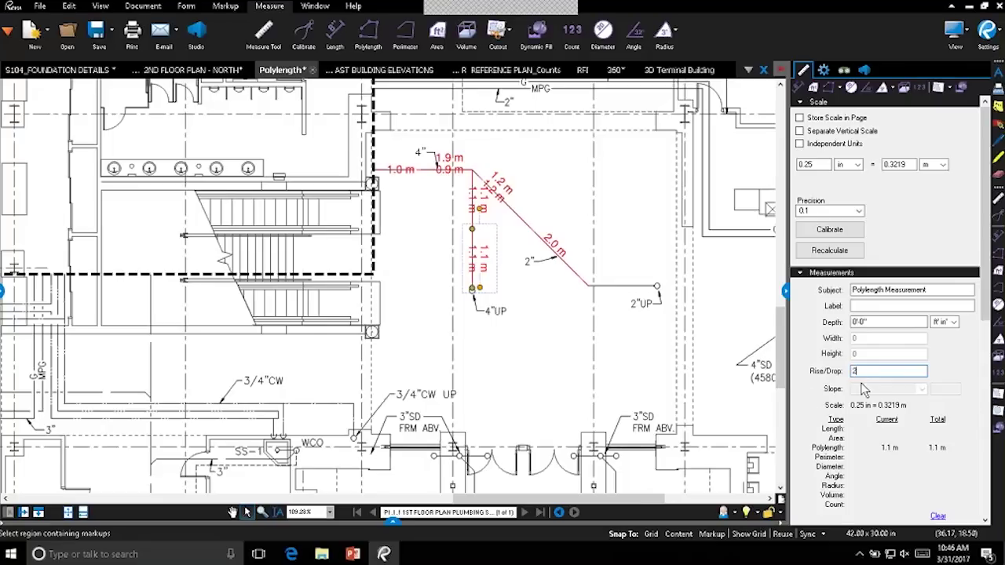
left_click(581, 353)
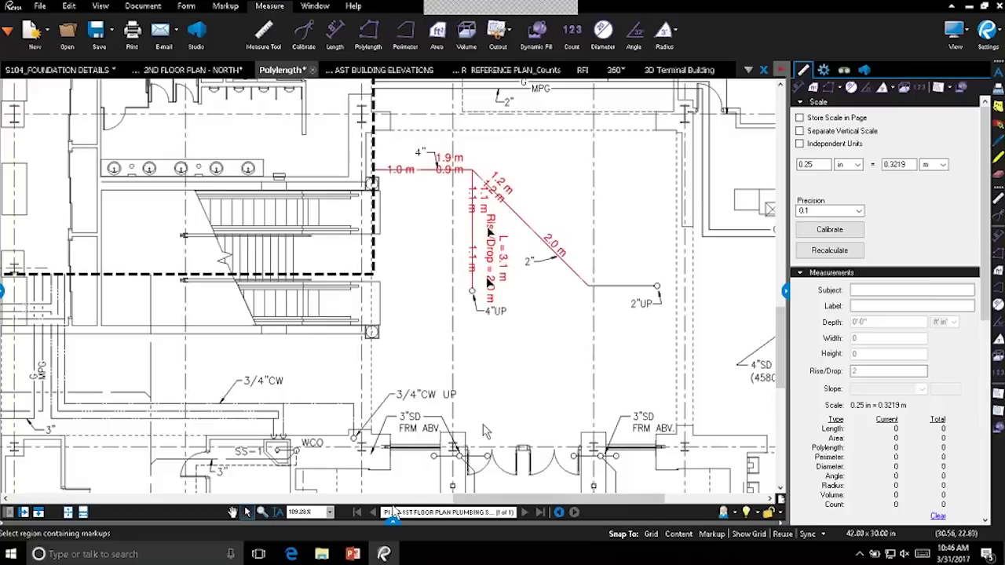
Step: Check the Rise/Drop entry of the 4" riser segment in the Markups List and the values available for its caption
left_click(393, 519)
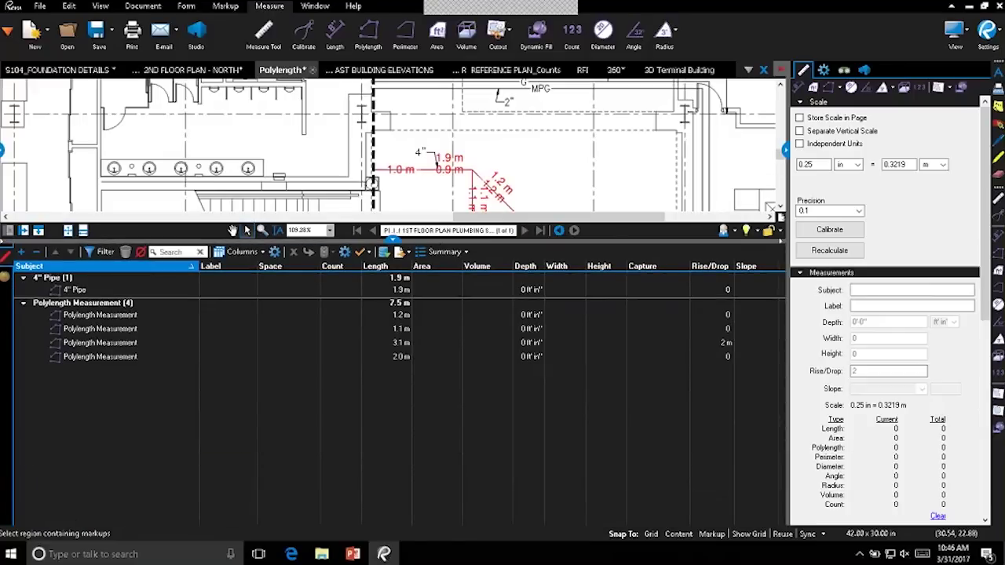
left_click(720, 343)
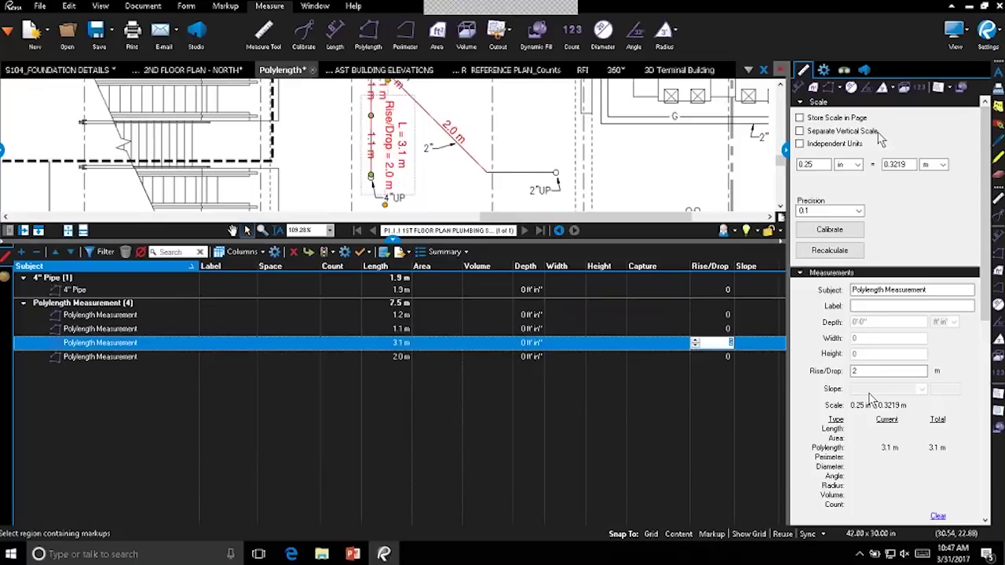
left_click(822, 70)
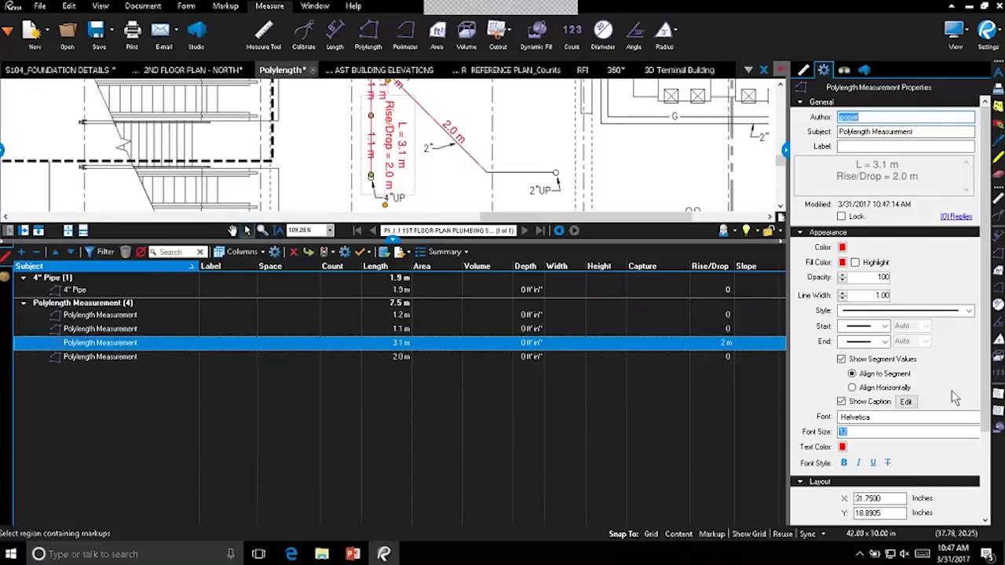
left_click(905, 401)
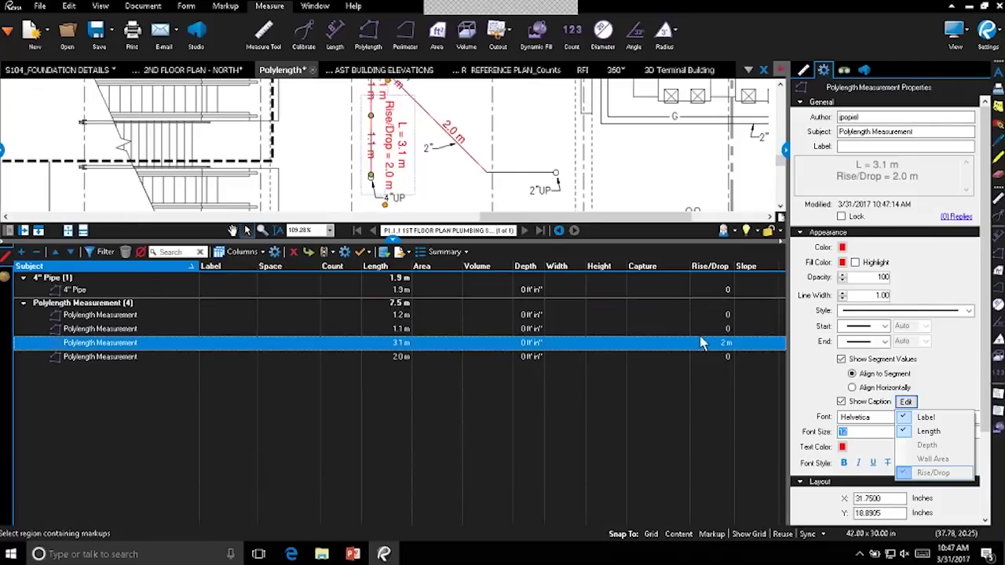
left_click(786, 150)
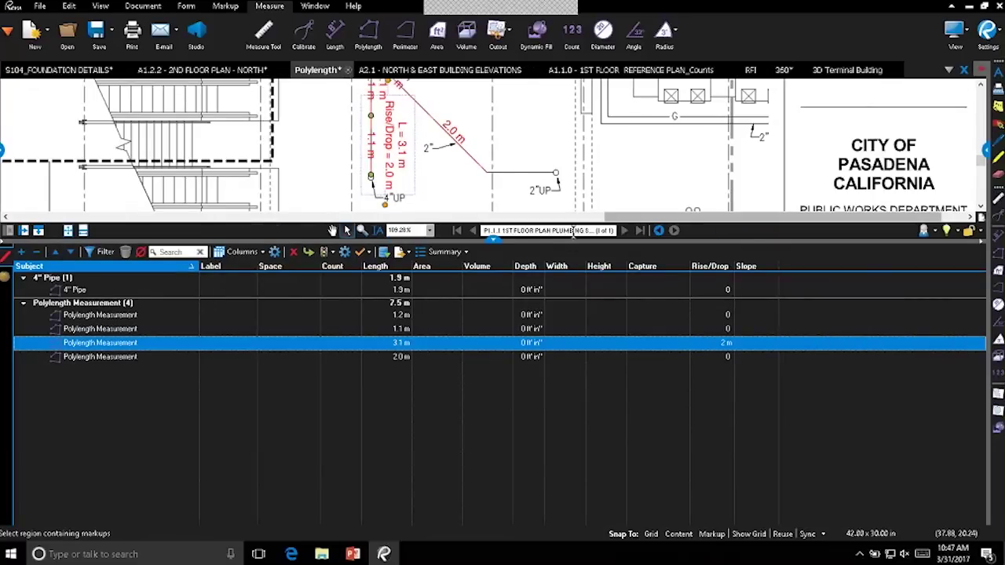
left_click(493, 240)
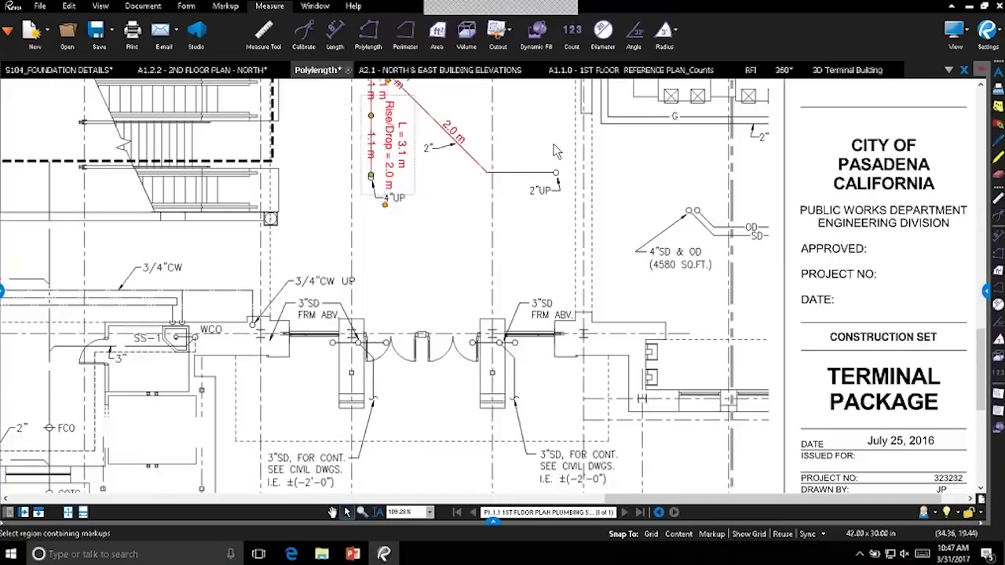
left_click_drag(559, 143, 574, 280)
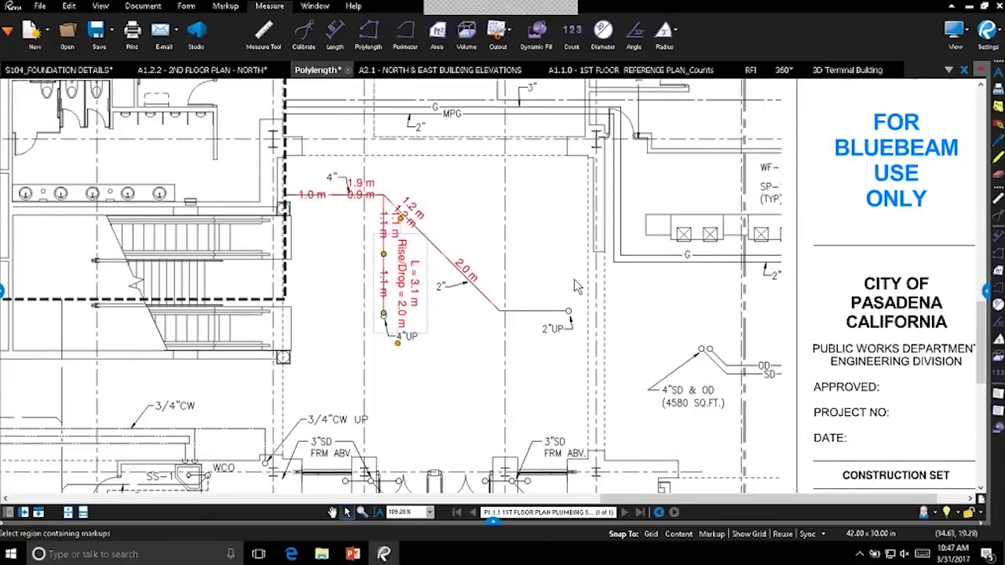
Step: Open the A1.3.0 - ROOF PLAN sheet from the 01_Sheets folder of the original documents in Revu 2017 Demo_Final
left_click(68, 39)
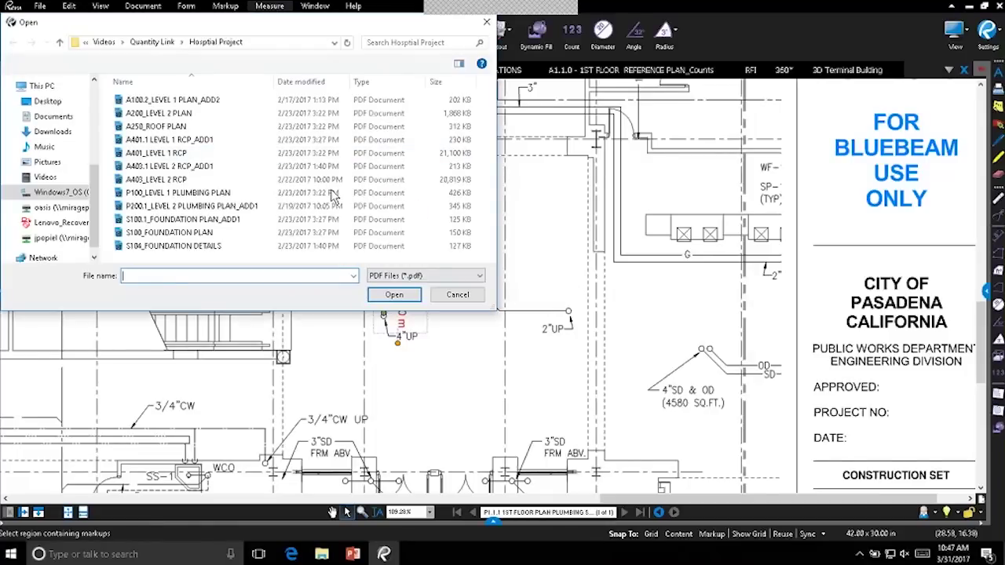
left_click(103, 43)
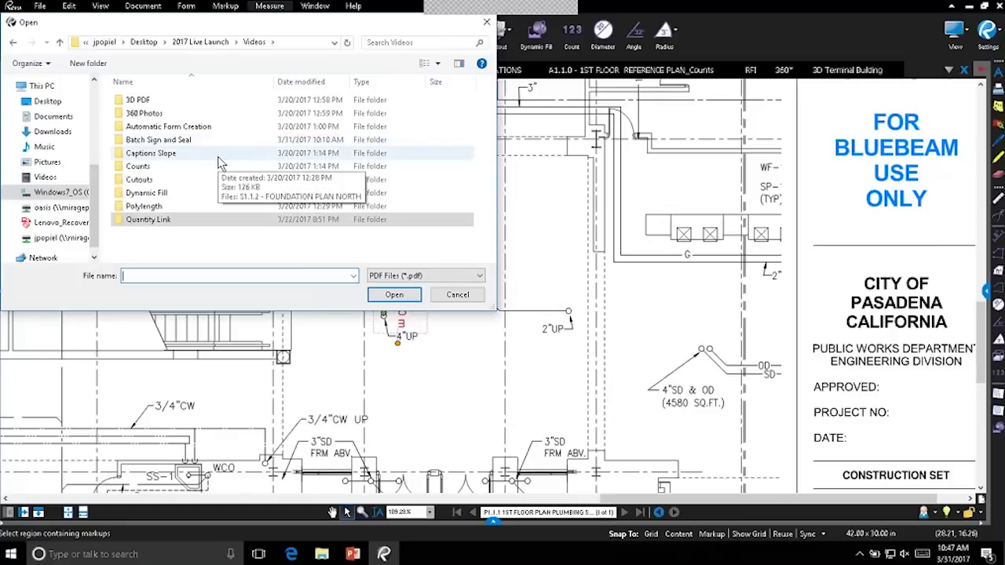
left_click_drag(194, 26, 455, 80)
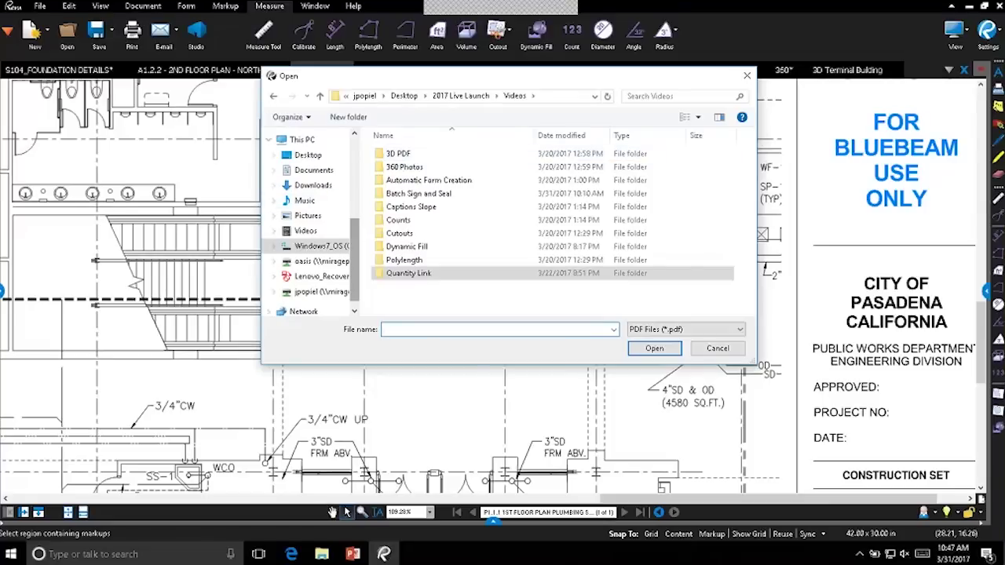
left_click(307, 156)
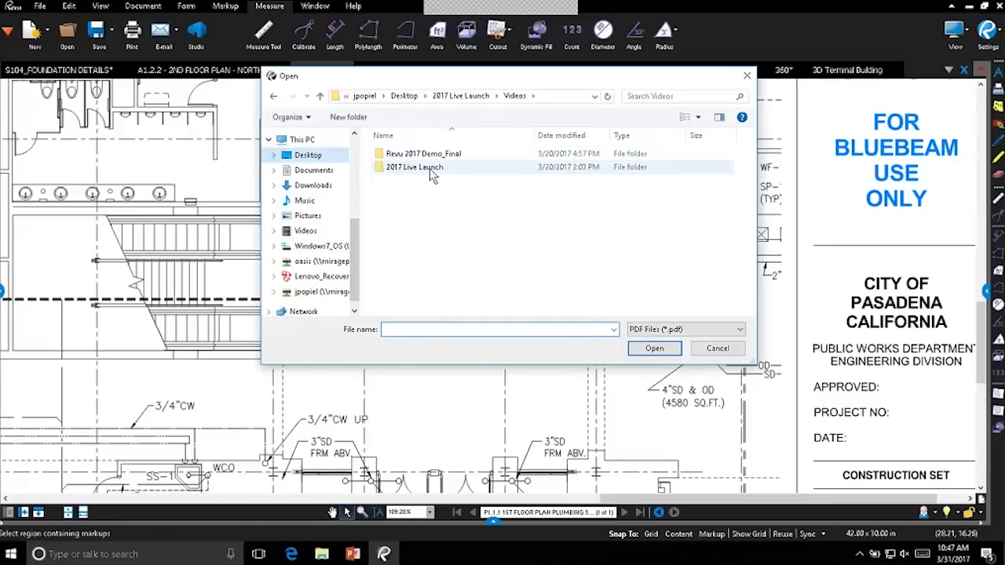
left_click(444, 155)
double_click(446, 157)
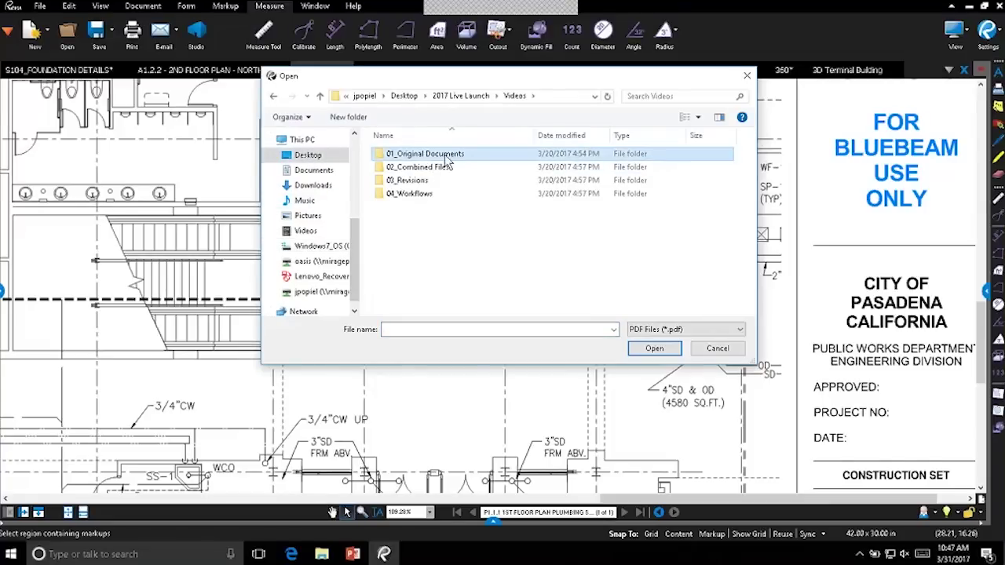
double_click(446, 155)
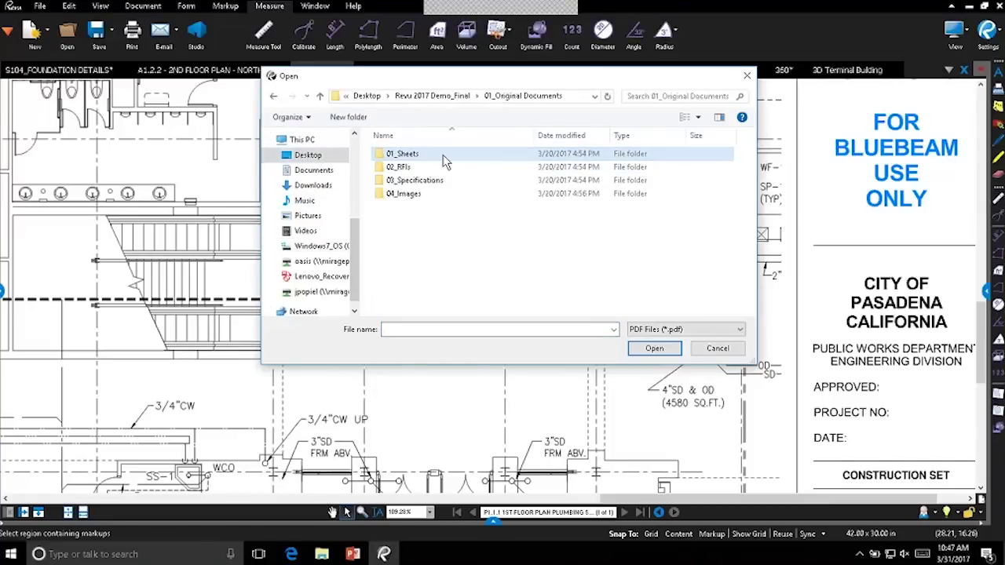
double_click(446, 157)
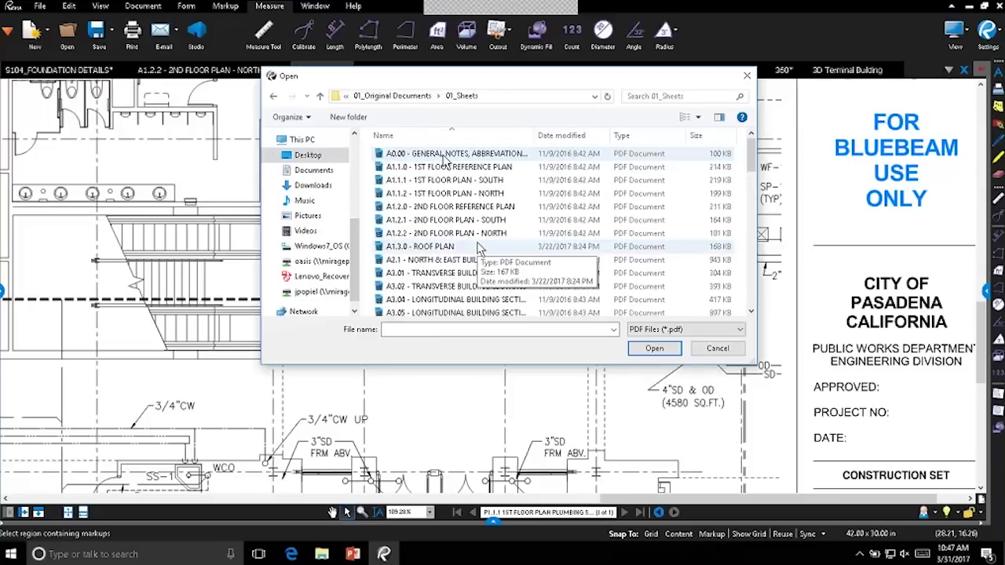
double_click(480, 248)
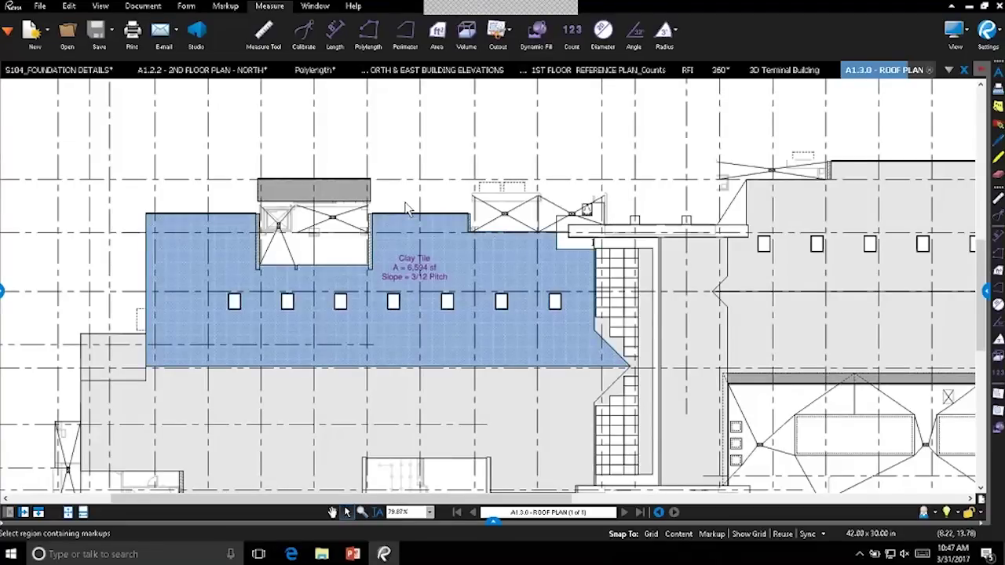
Step: Measure the small rectangular roof section beside grids D and E with the saved Clay Tile roofing area tool, covering about 333 sf
scroll(502, 290, "up", 4)
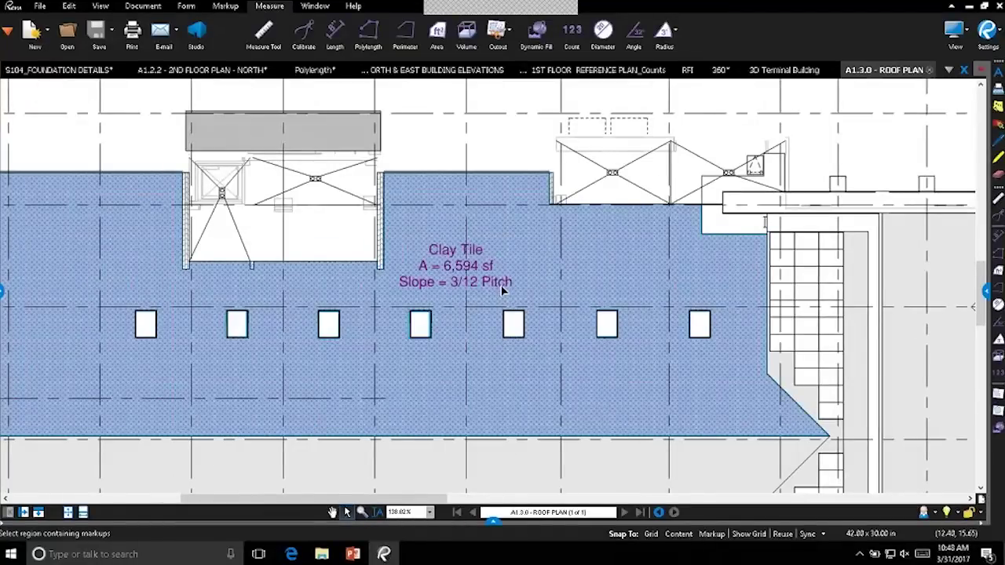
scroll(846, 223, "down", 1)
scroll(846, 223, "down", 2)
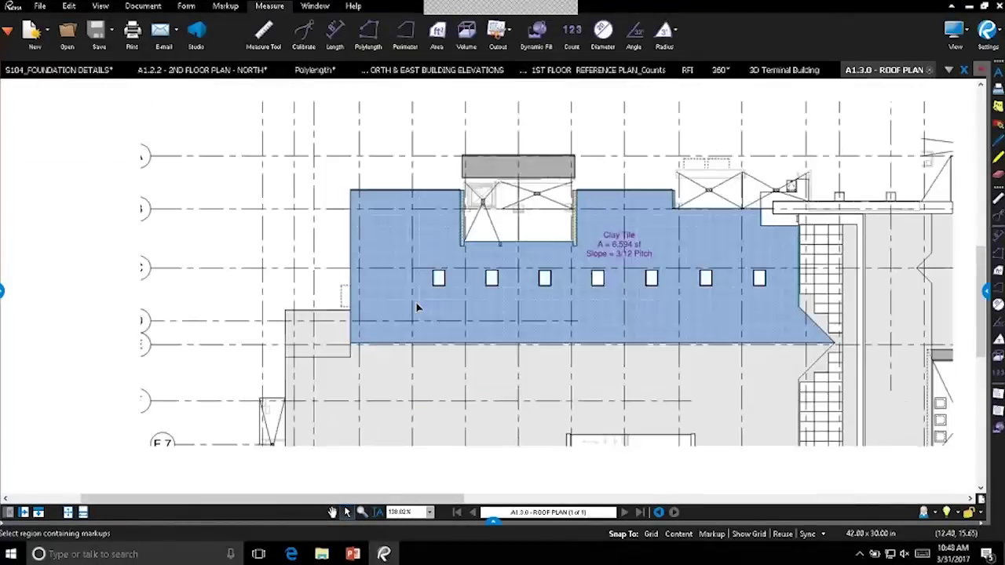
scroll(319, 369, "up", 1)
scroll(314, 249, "up", 2)
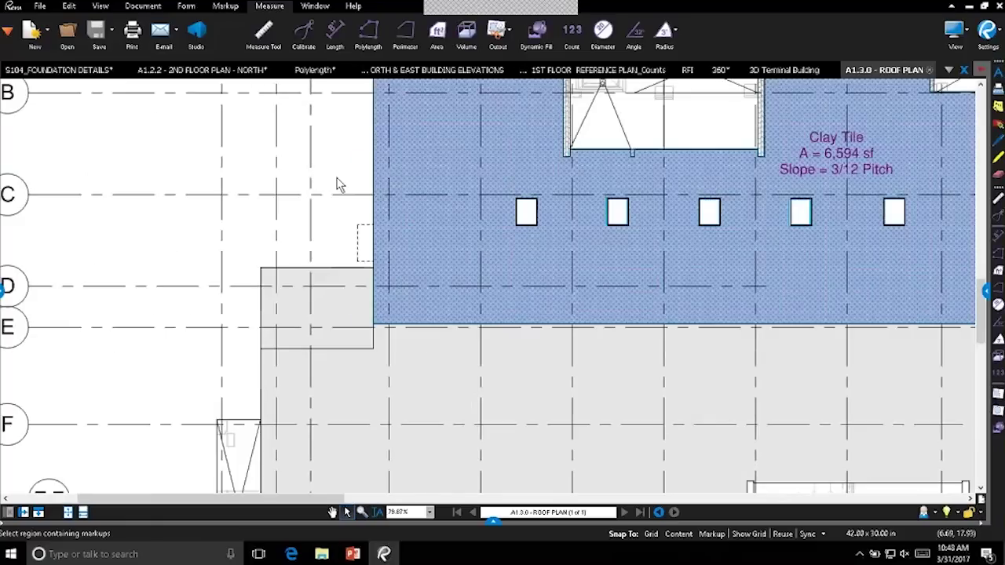
left_click(7, 30)
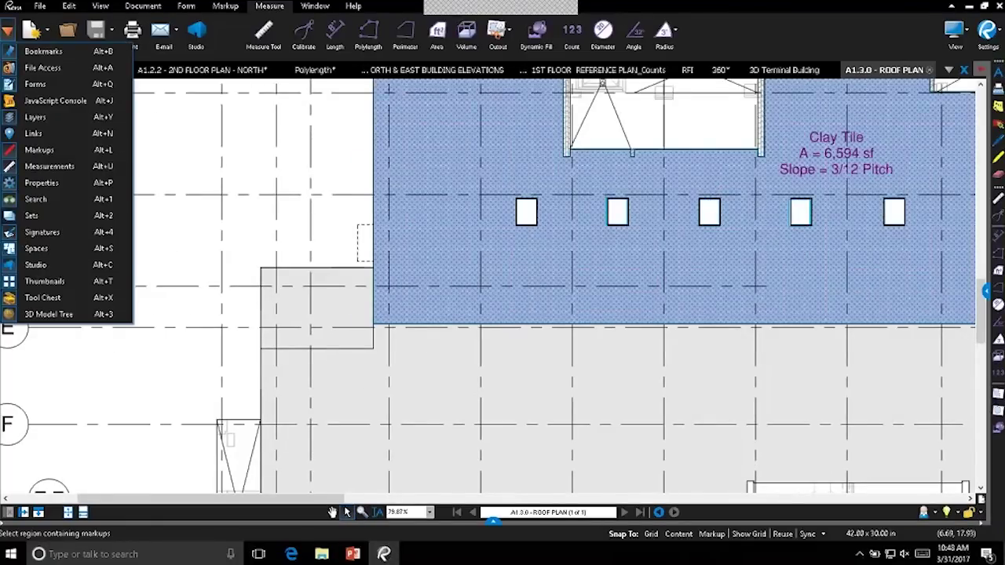
left_click(42, 298)
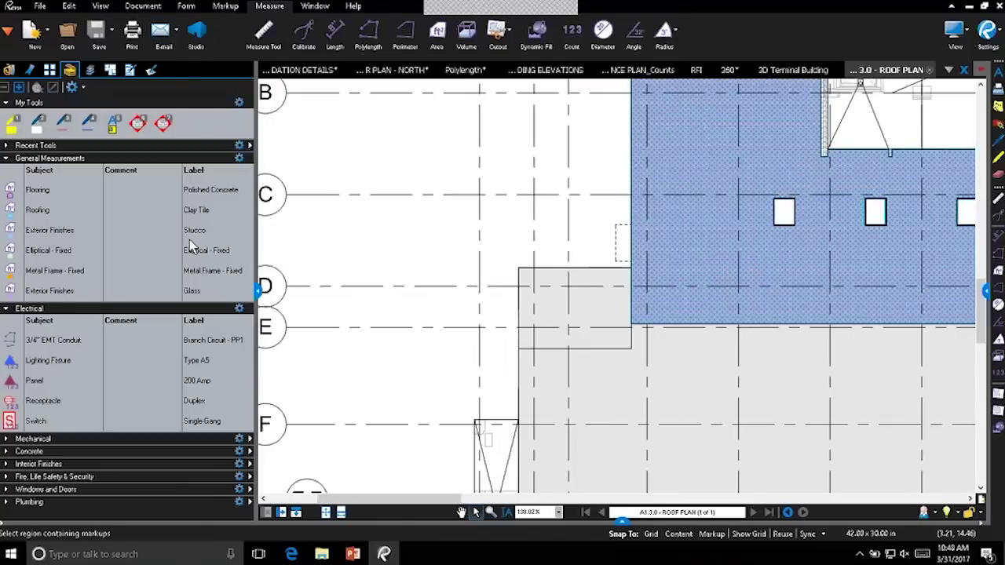
left_click(38, 211)
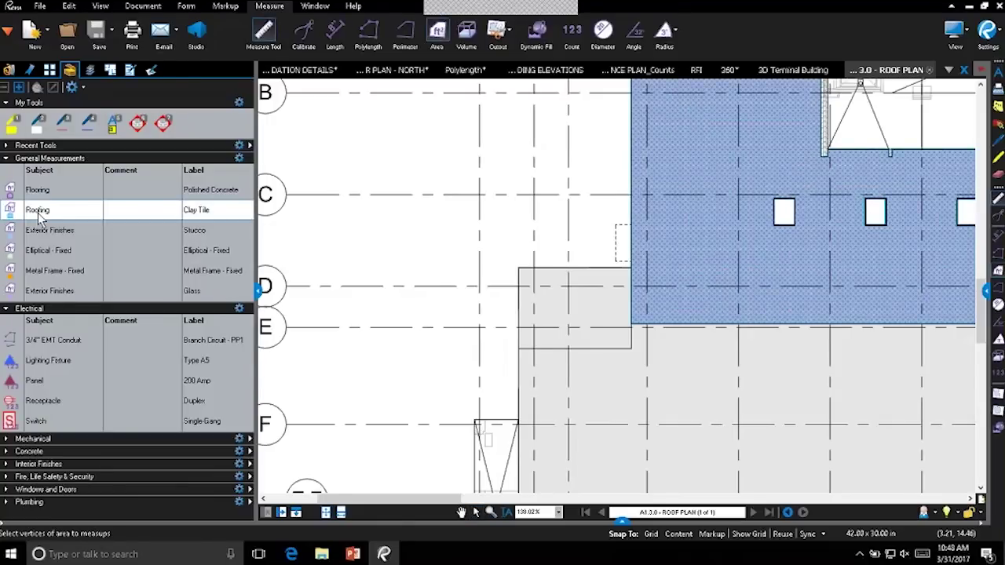
scroll(495, 262, "up", 1)
scroll(495, 262, "up", 2)
left_click_drag(479, 259, 667, 395)
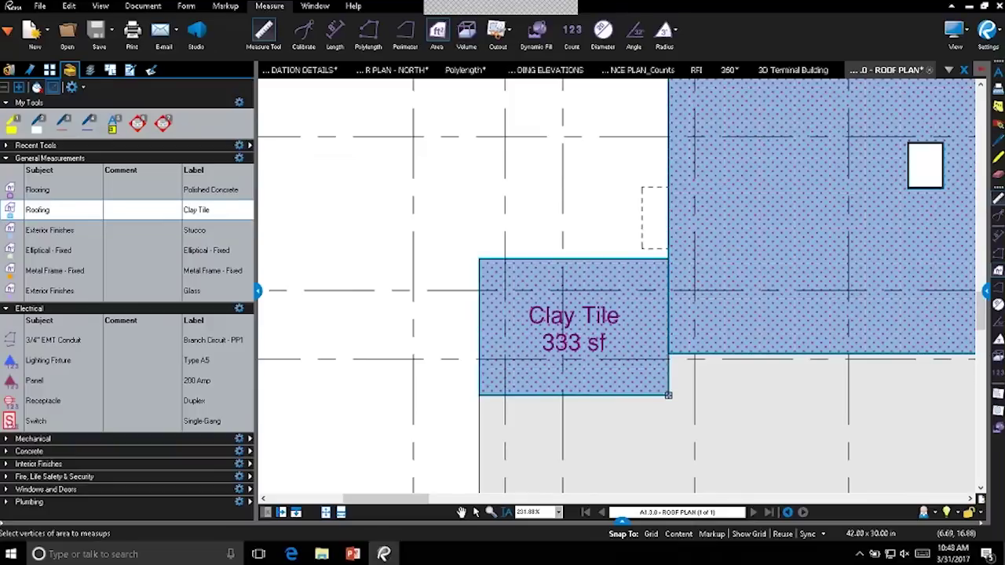
key("Escape")
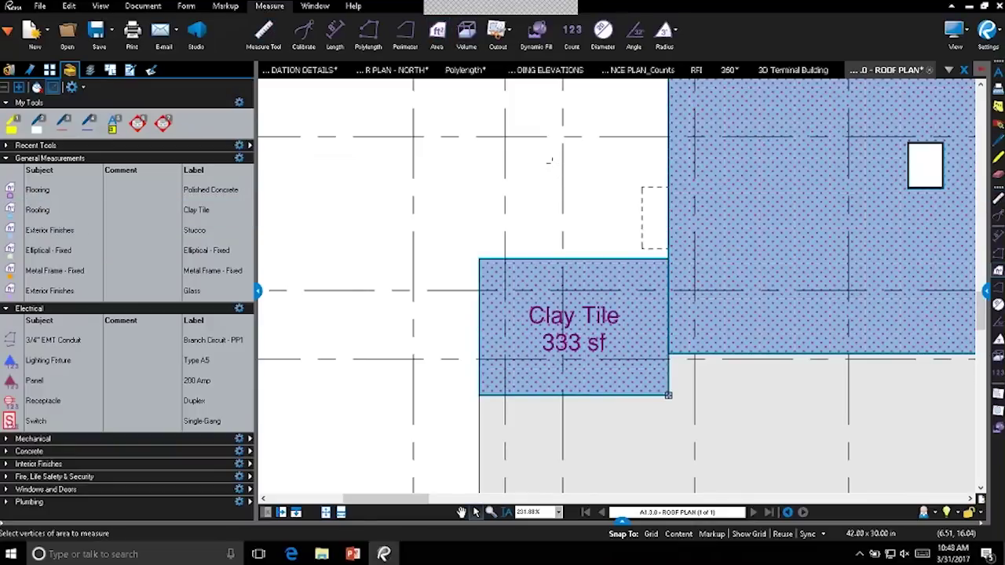
Step: Set the slope of the small Clay Tile area measurement to a 3/12 pitch
left_click(653, 306)
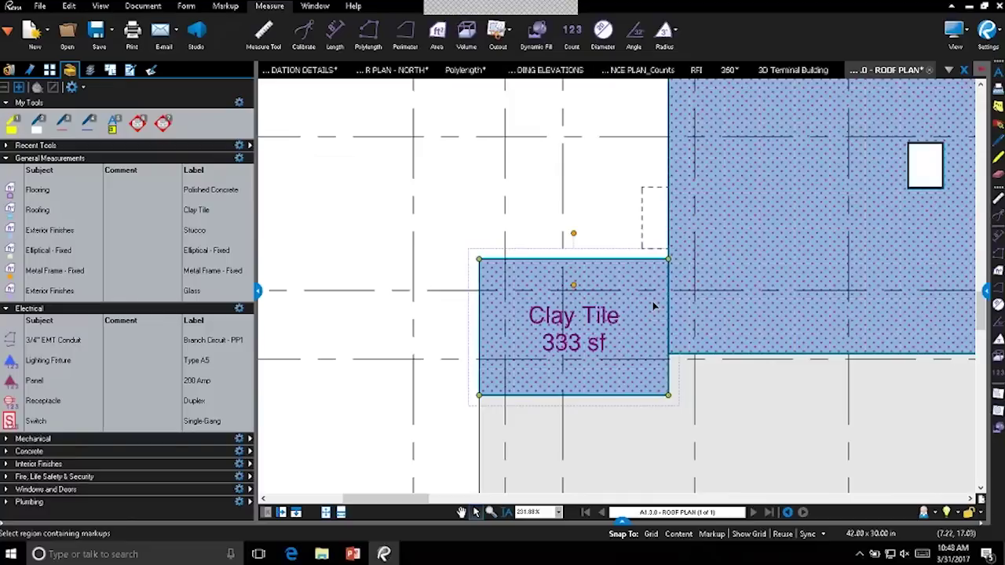
right_click(653, 306)
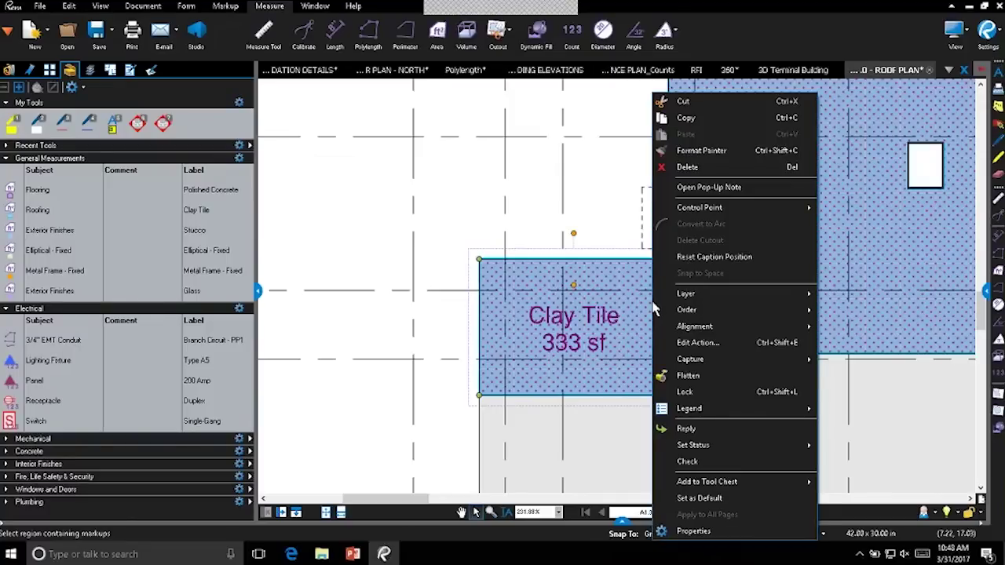
left_click(693, 531)
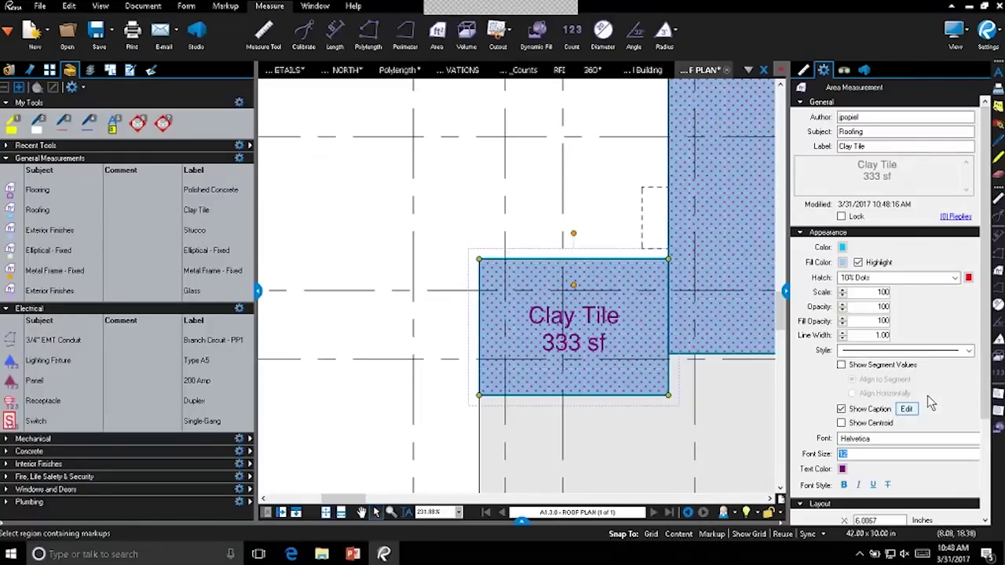
left_click(804, 70)
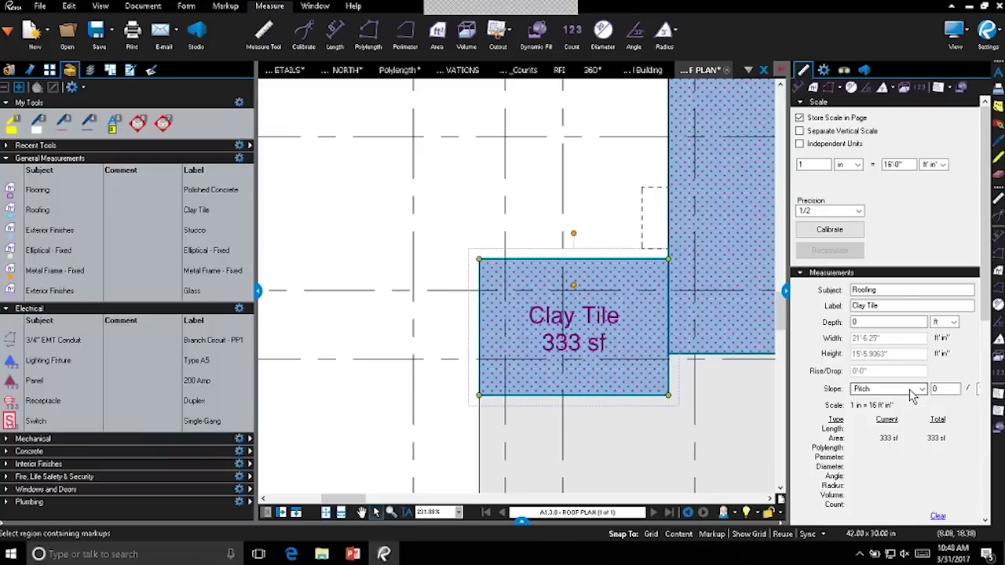
left_click(885, 392)
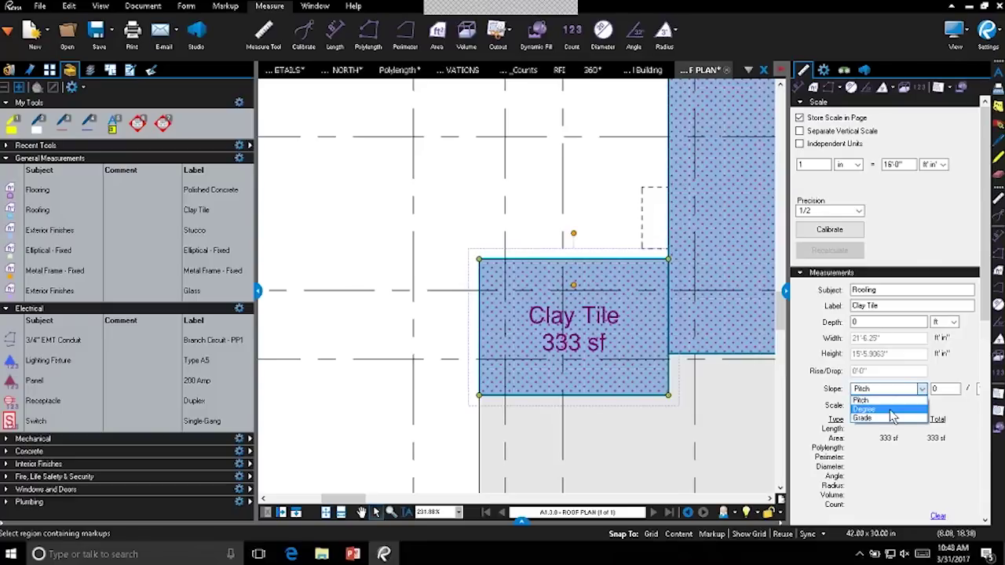
left_click(901, 401)
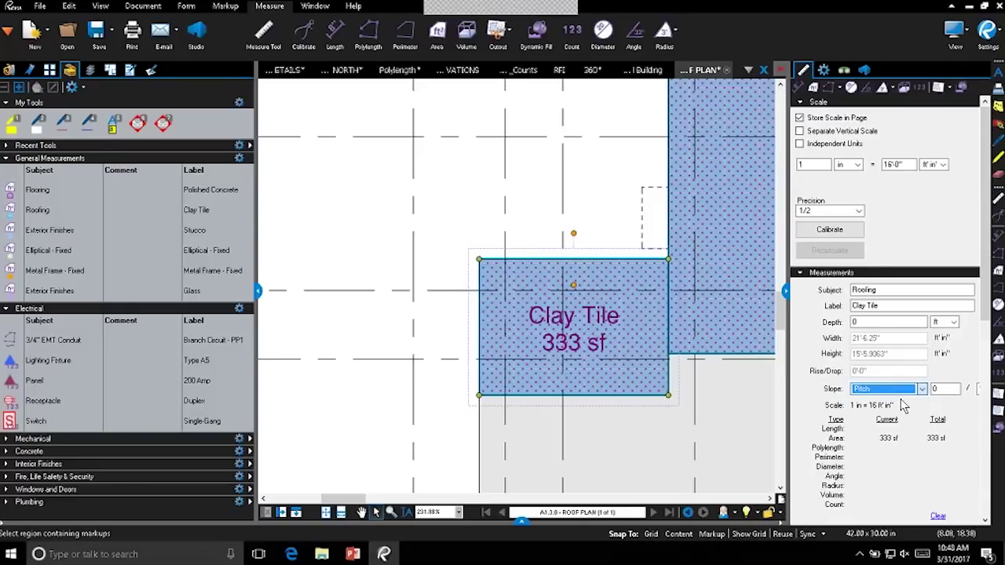
left_click_drag(785, 292, 730, 294)
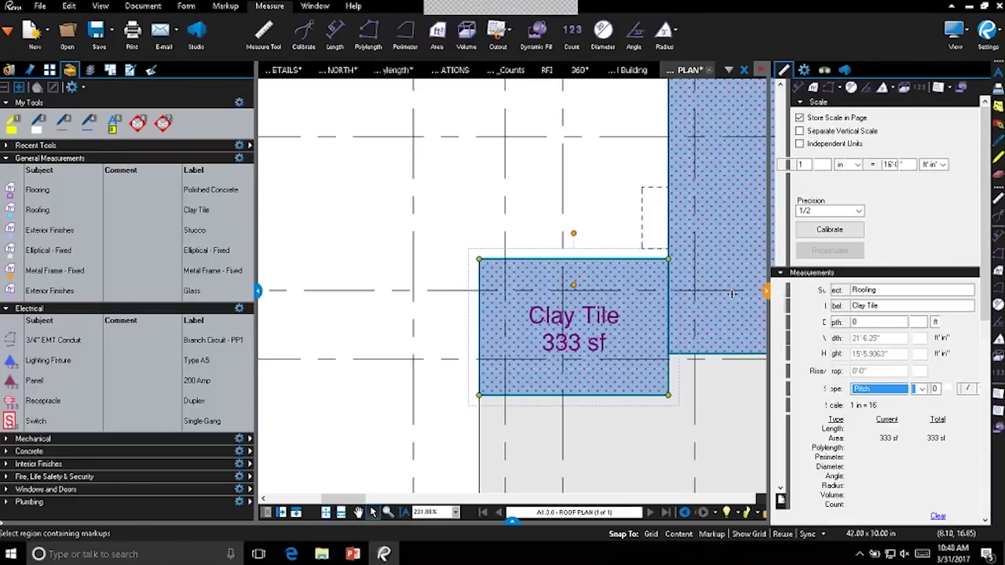
left_click(888, 388)
type("3")
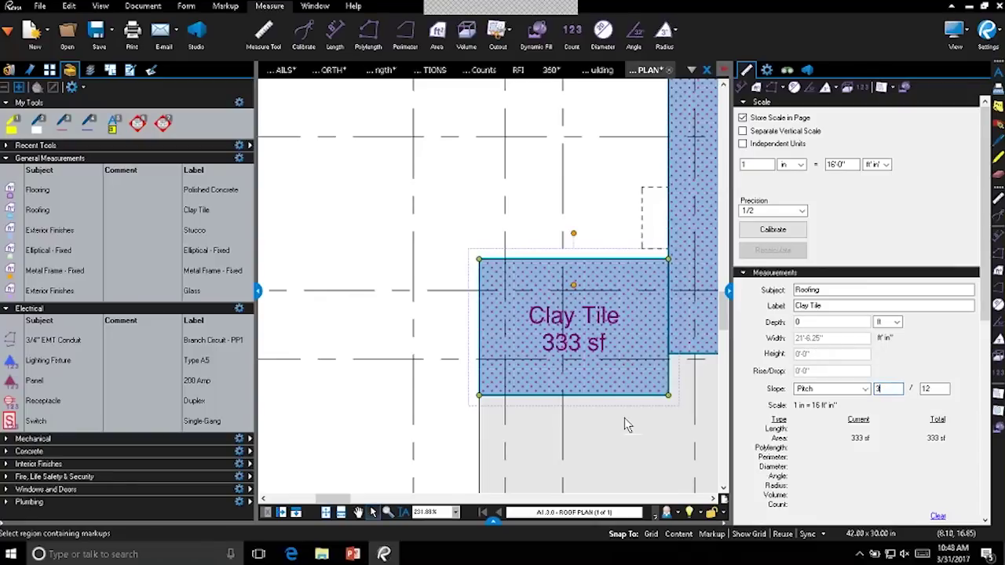
left_click(627, 424)
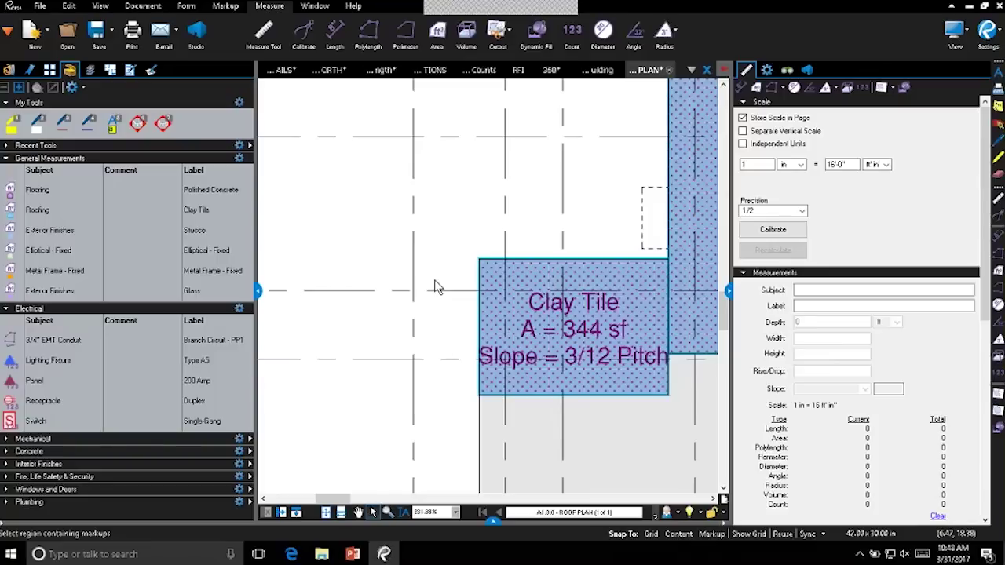
Step: Check the area and slope of both Clay Tile roofing measurements in the Markups List
key("alt+l")
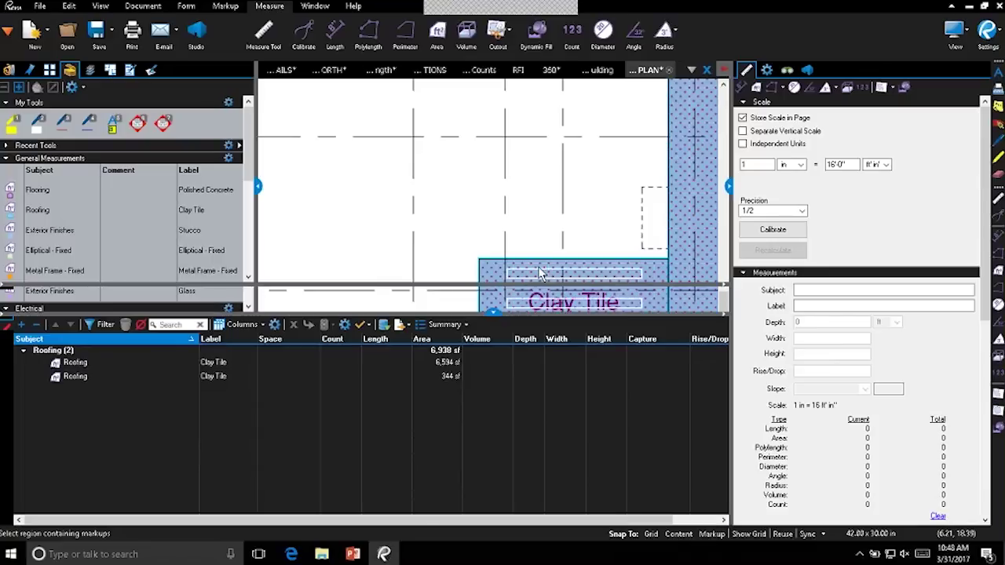
left_click_drag(424, 524, 471, 524)
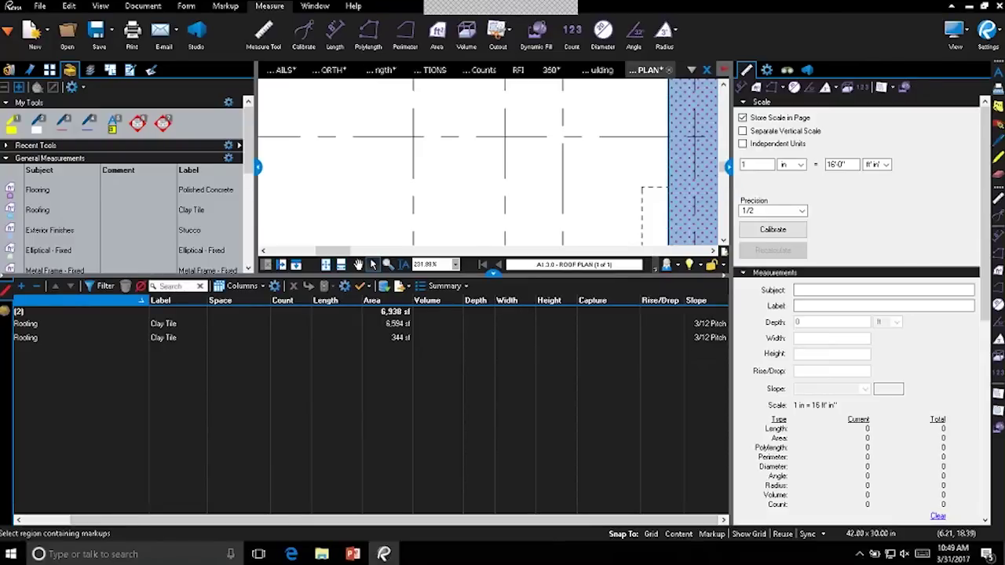
left_click(701, 331)
left_click(258, 291)
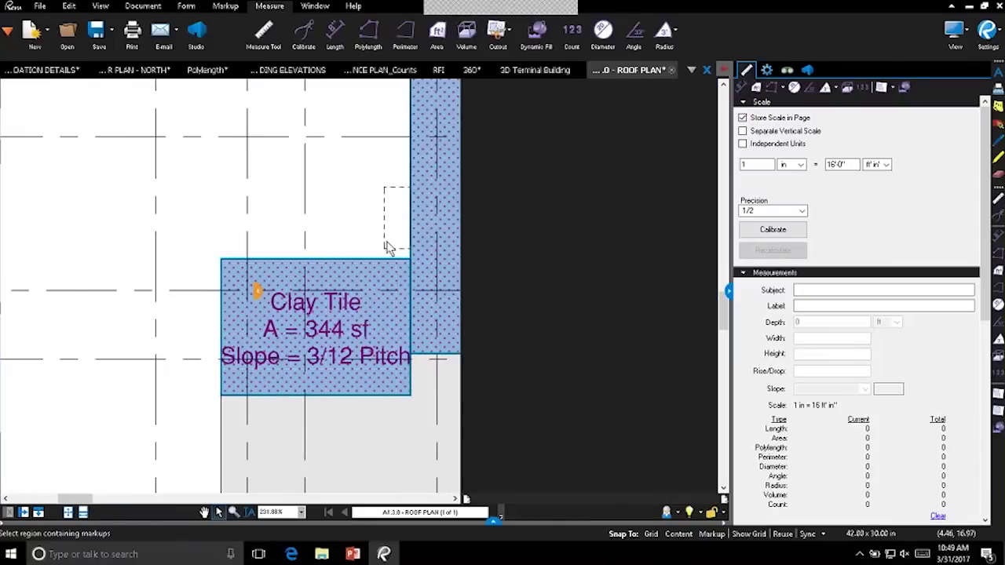
left_click_drag(522, 390, 361, 389)
left_click(729, 290)
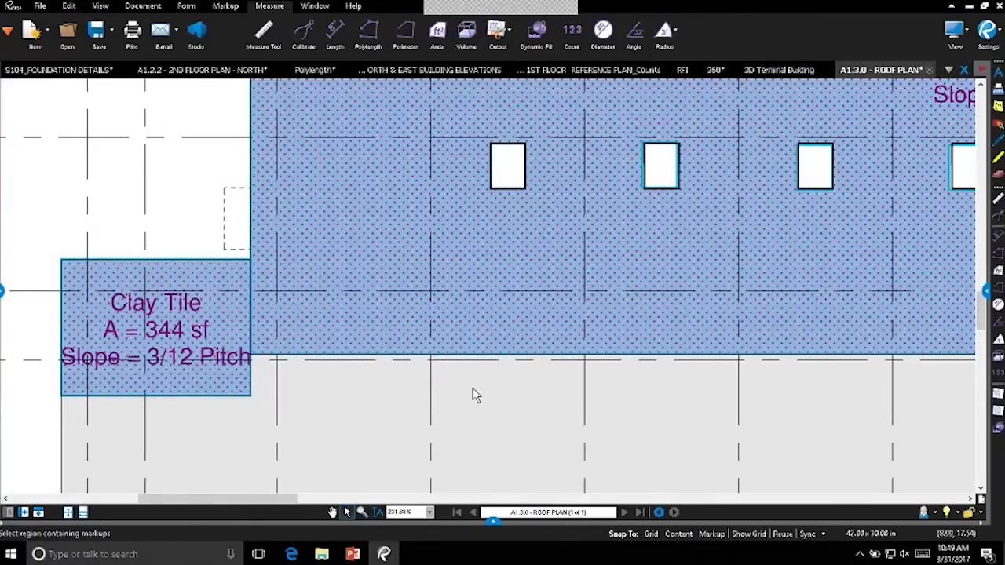
scroll(472, 396, "down", 3)
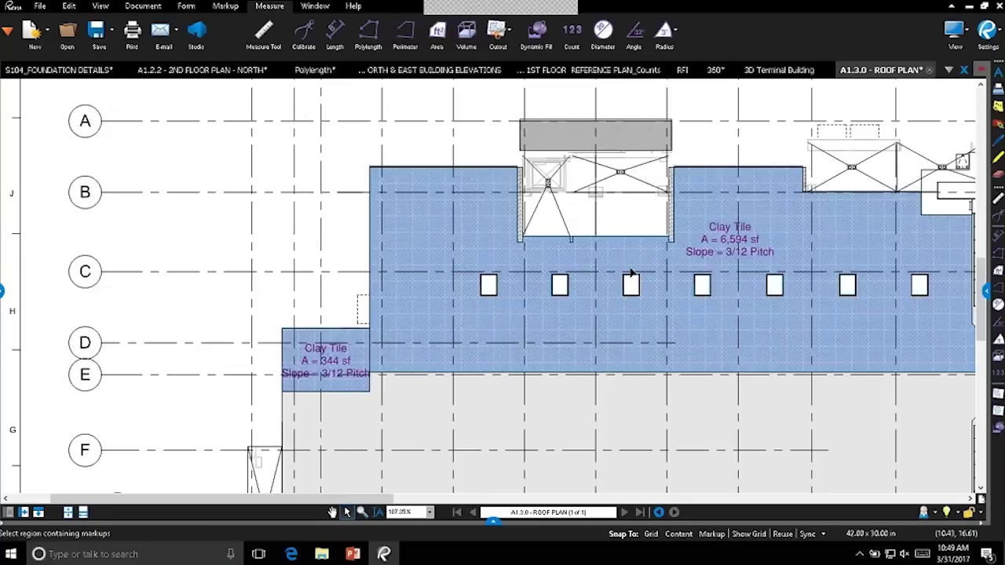
left_click_drag(650, 427, 561, 417)
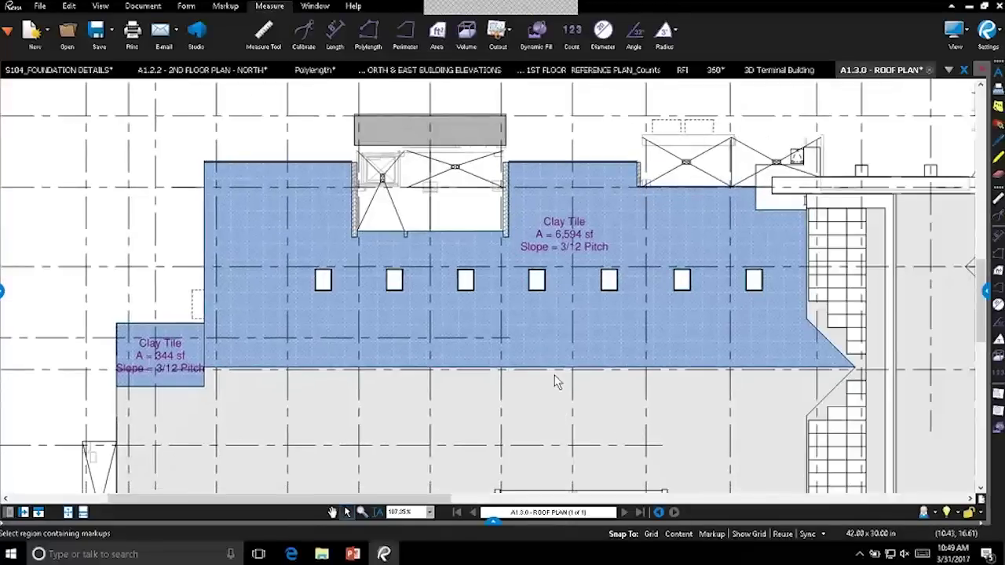
Step: Review the slope type options available for the small Clay Tile area measurement on the roof plan
left_click(172, 354)
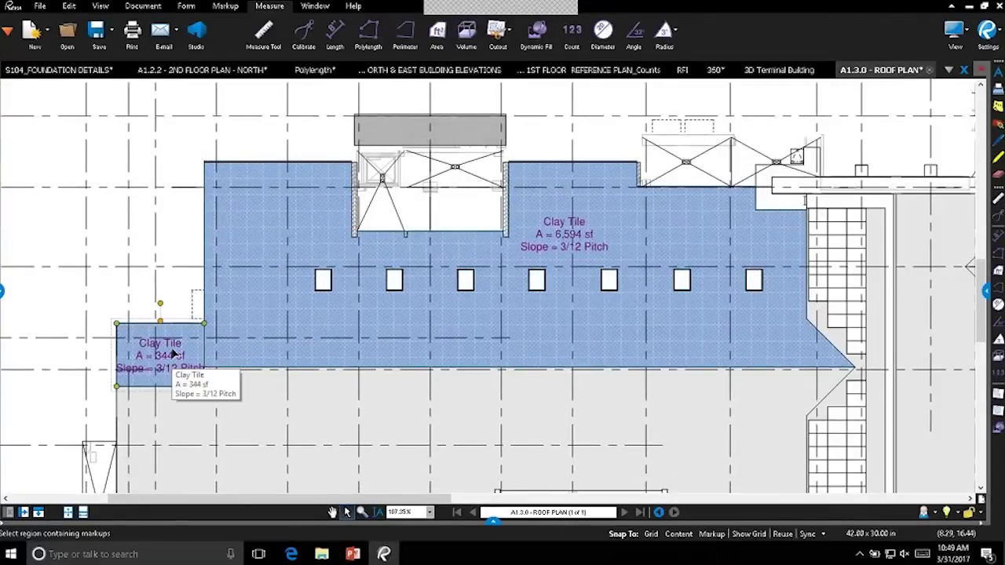
right_click(172, 354)
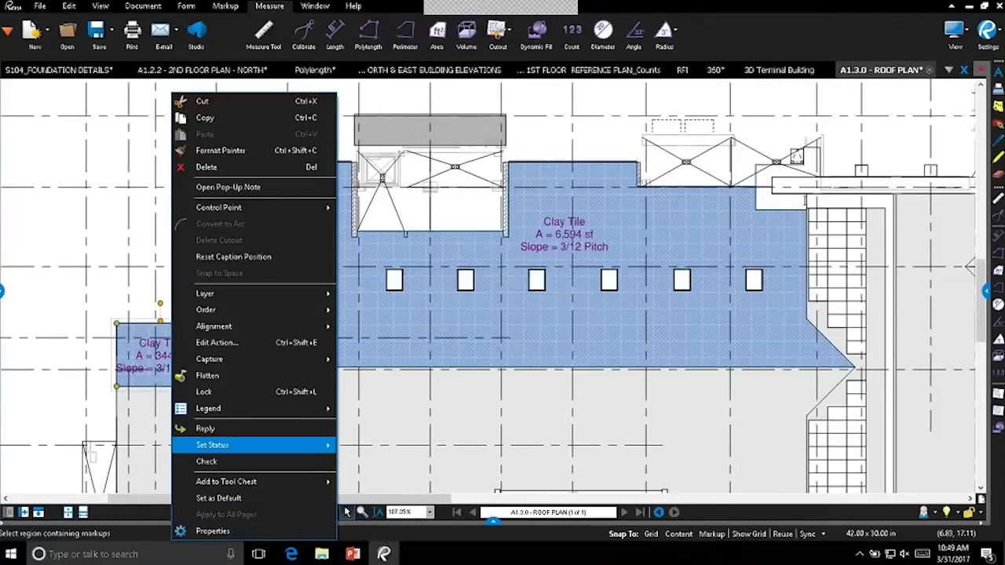
left_click(42, 103)
left_click(6, 31)
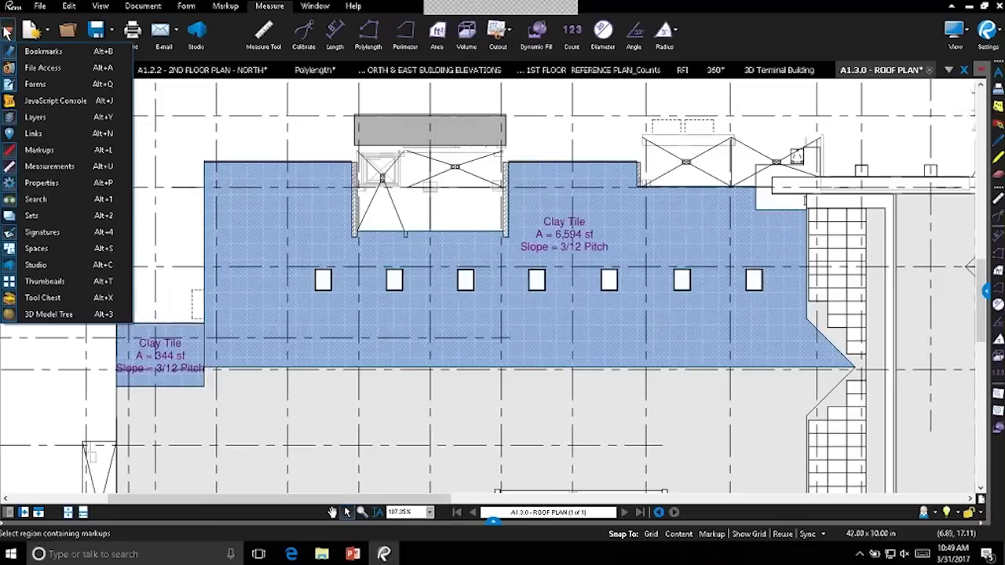
left_click(73, 250)
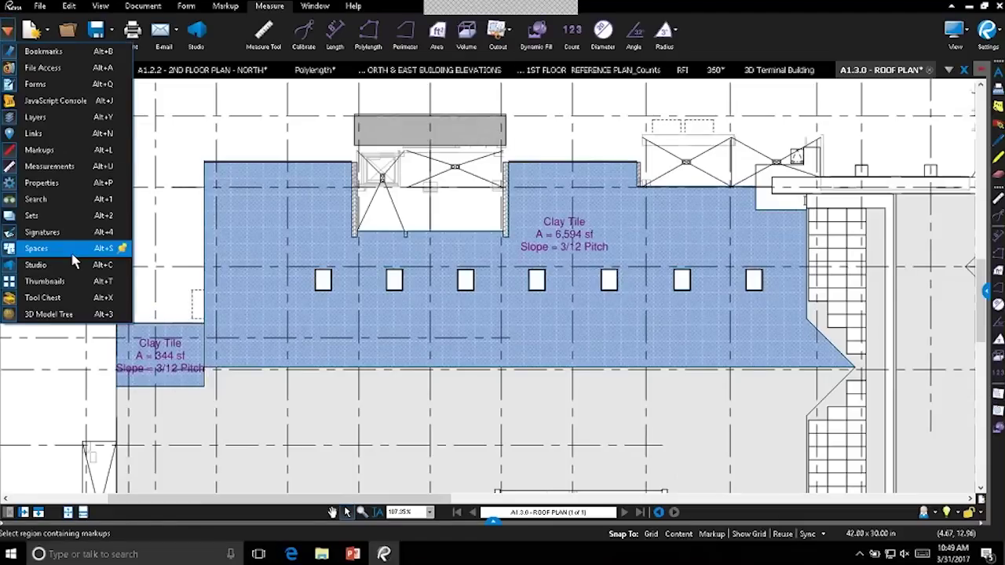
left_click(61, 133)
left_click(60, 167)
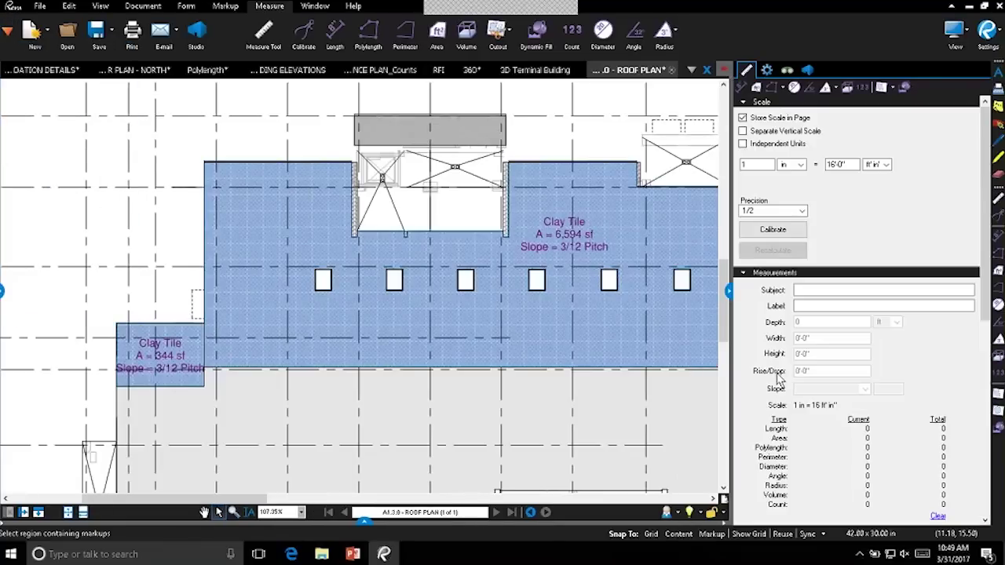
left_click(200, 339)
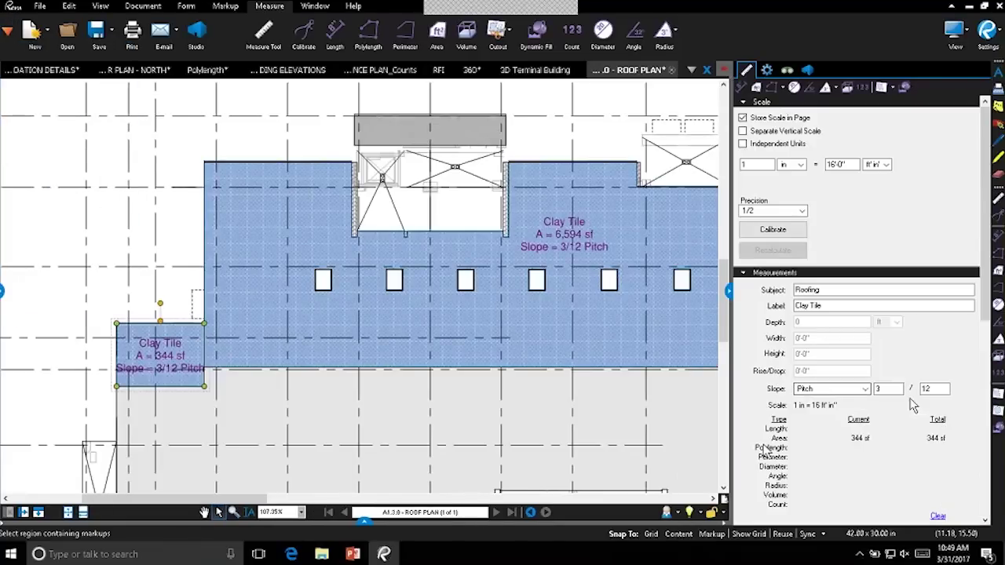
left_click(865, 391)
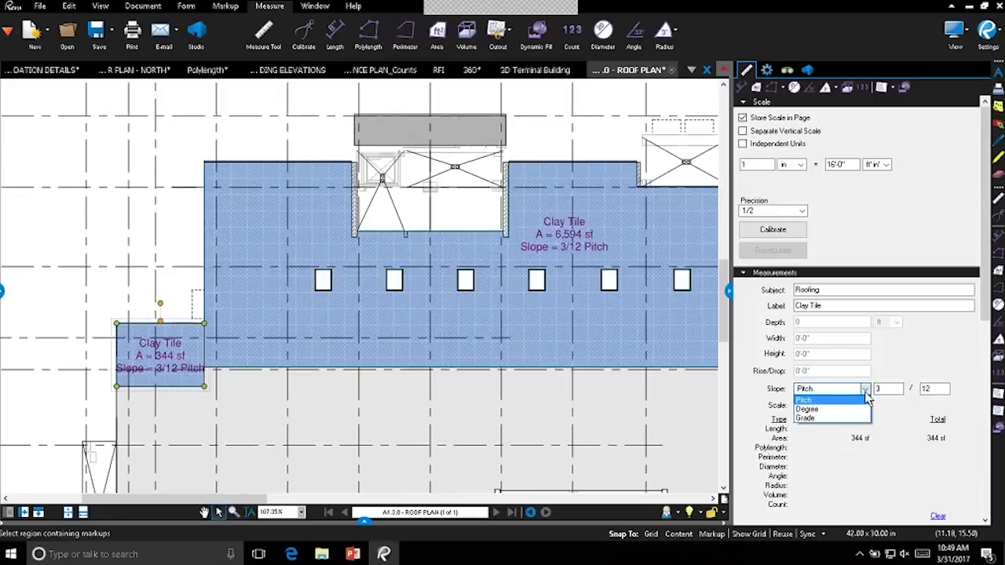
left_click(561, 418)
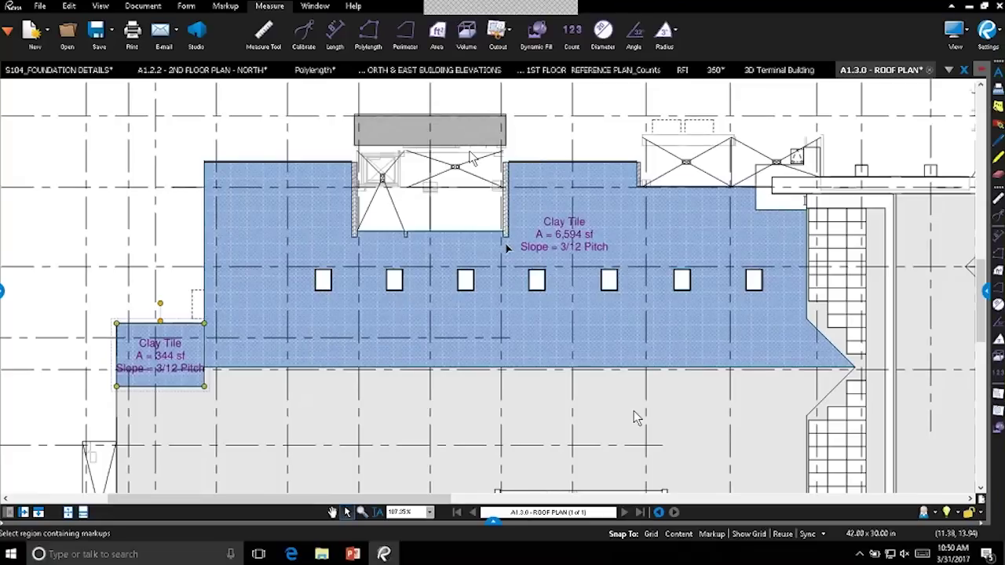
Step: Switch to the A2.1 - NORTH & EAST BUILDING ELEVATIONS sheet and show the whole Stucco wall area
mouse_move(438, 76)
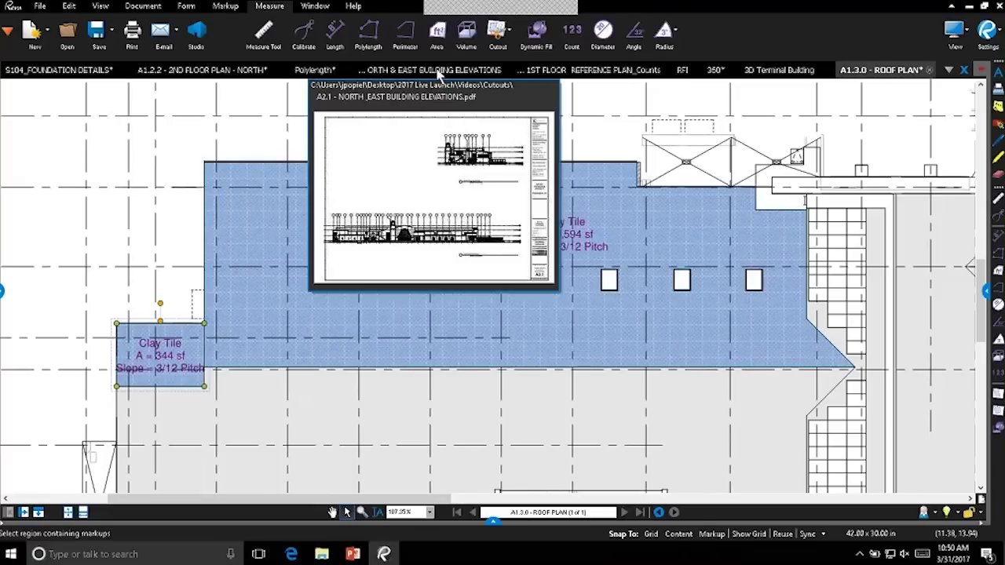
left_click(440, 72)
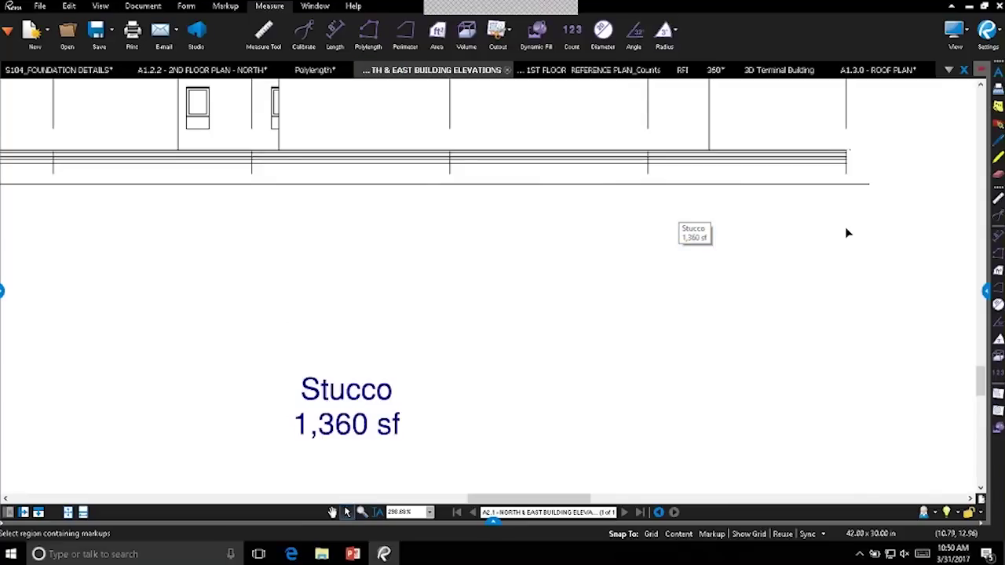
scroll(856, 229, "down", 3)
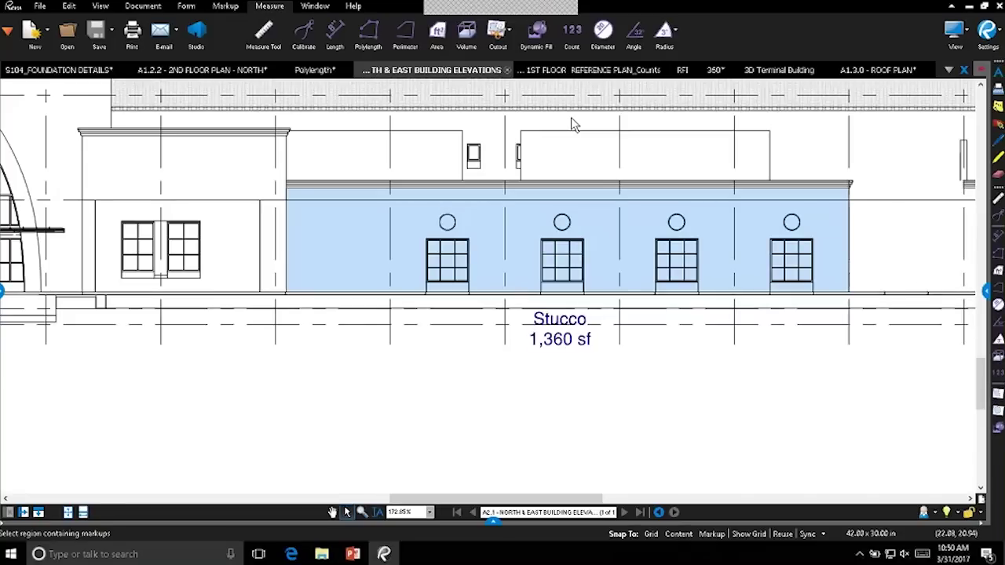
Step: Cut the first two rectangular windows out of the Stucco area with Polygon Cutout
left_click(509, 33)
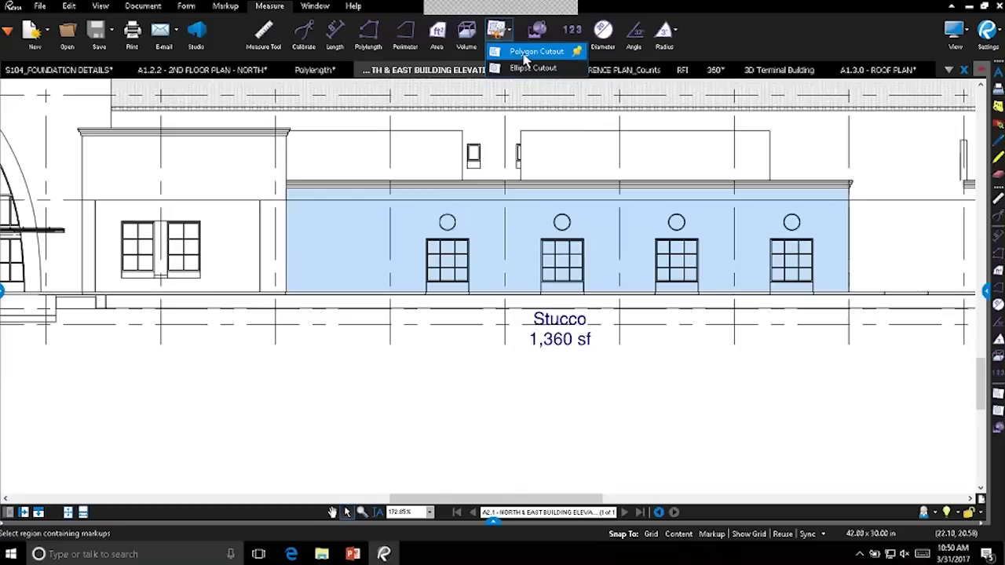
left_click(536, 52)
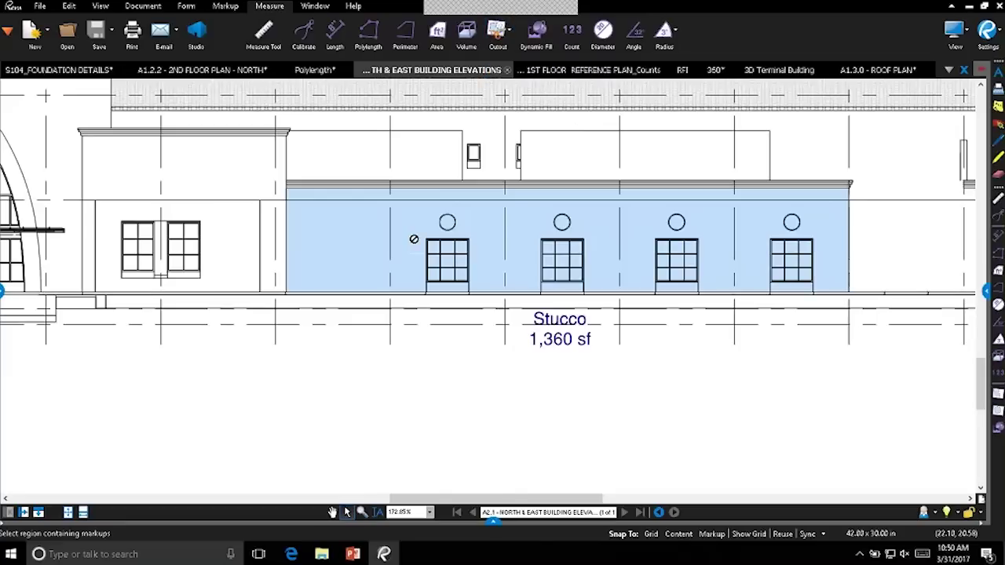
scroll(413, 239, "up", 5)
left_click_drag(427, 235, 538, 346)
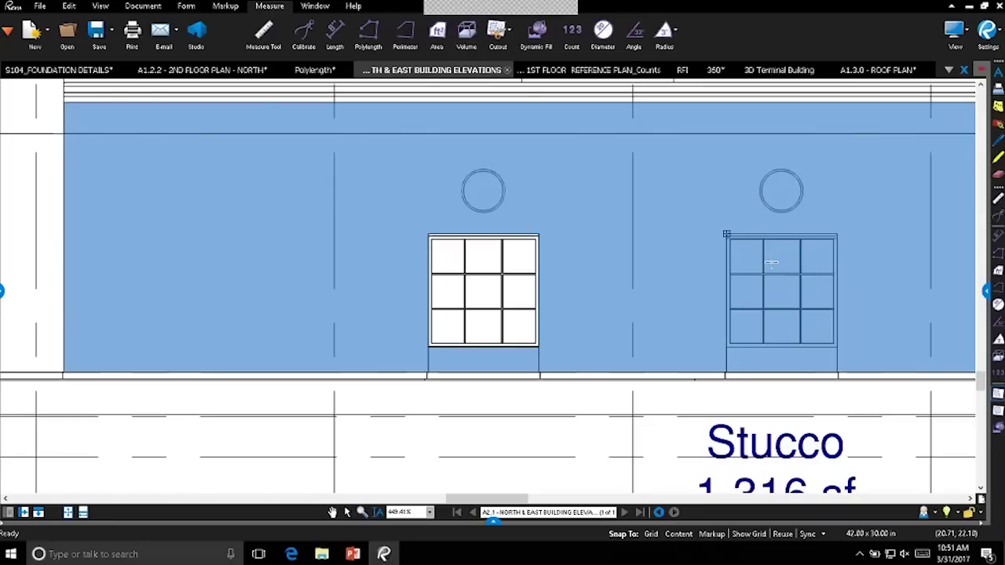
left_click_drag(726, 234, 837, 346)
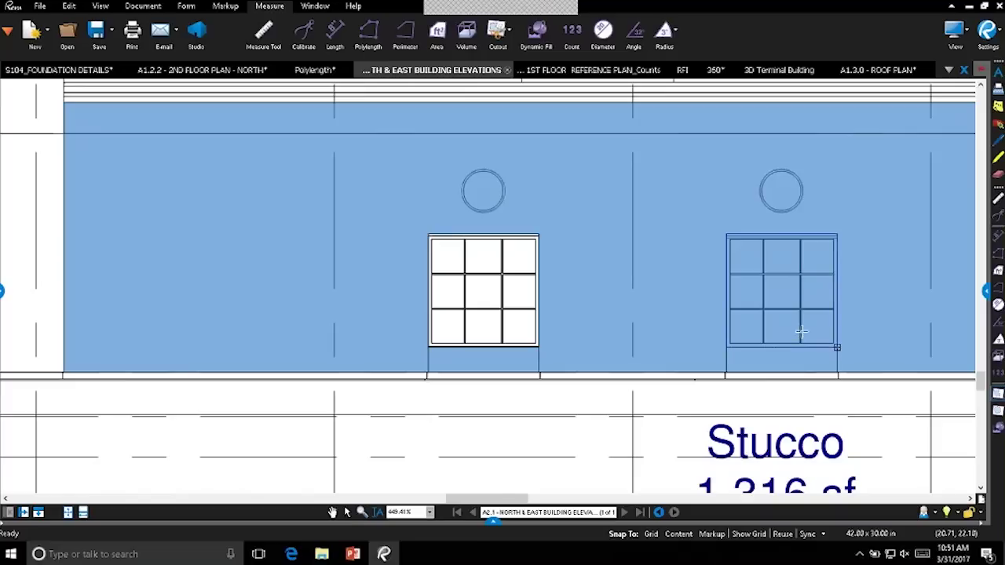
scroll(20, 89, "down", 2)
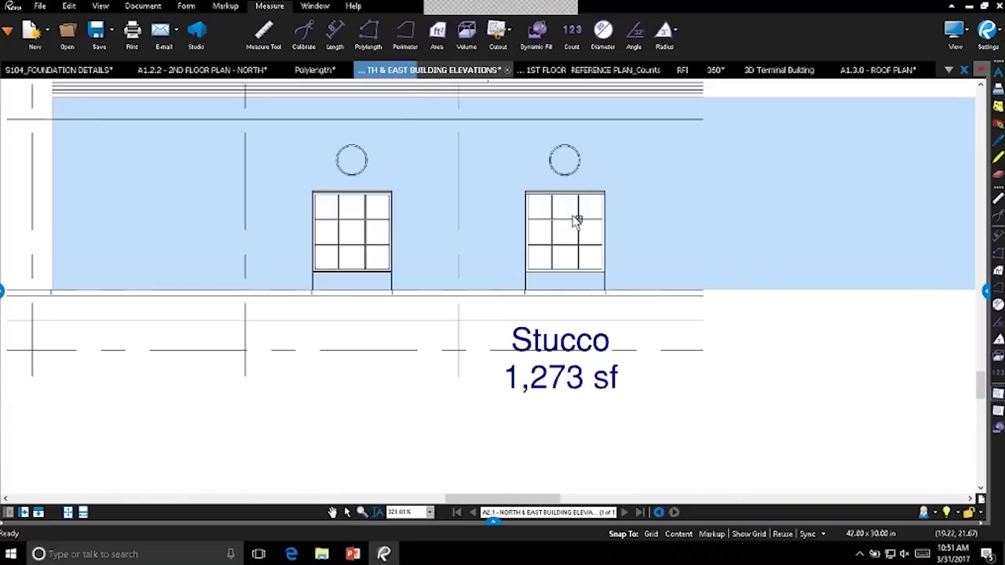
key("Escape")
Step: Fill both window cutouts with the saved Metal Frame - Fixed area tool, each about 6'-6" wide and 6'-8" high
left_click(8, 30)
left_click(43, 298)
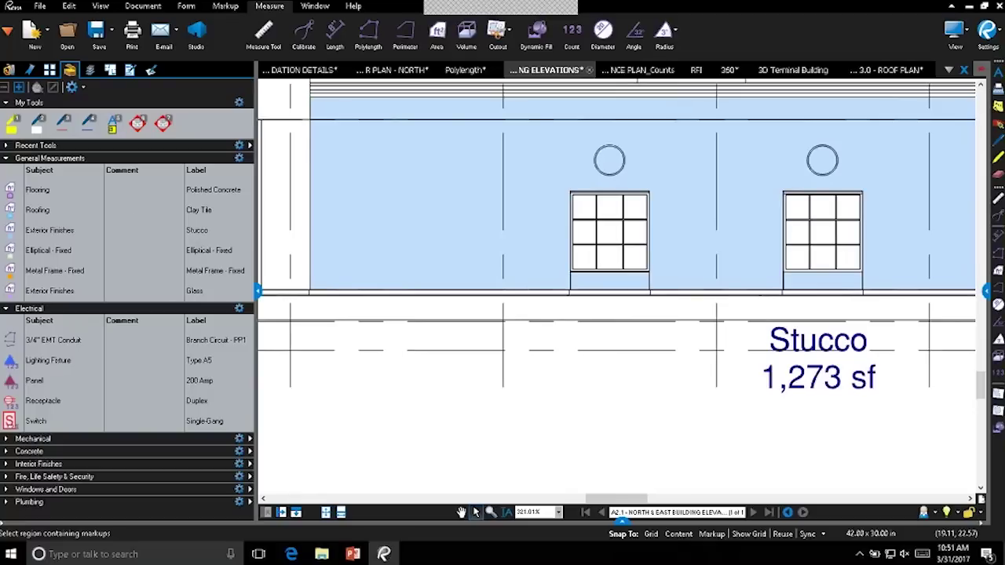
left_click(63, 271)
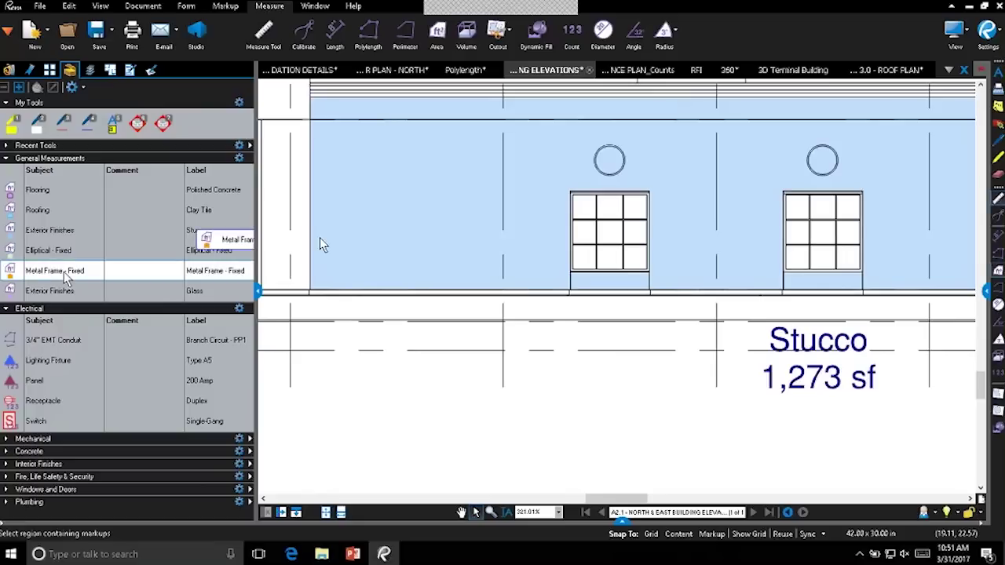
left_click(616, 230)
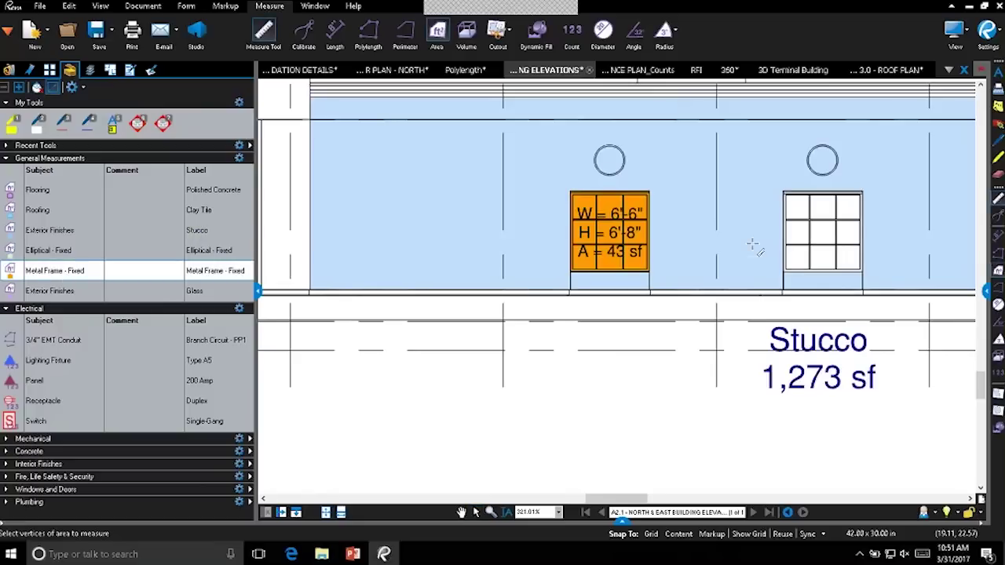
left_click(824, 222)
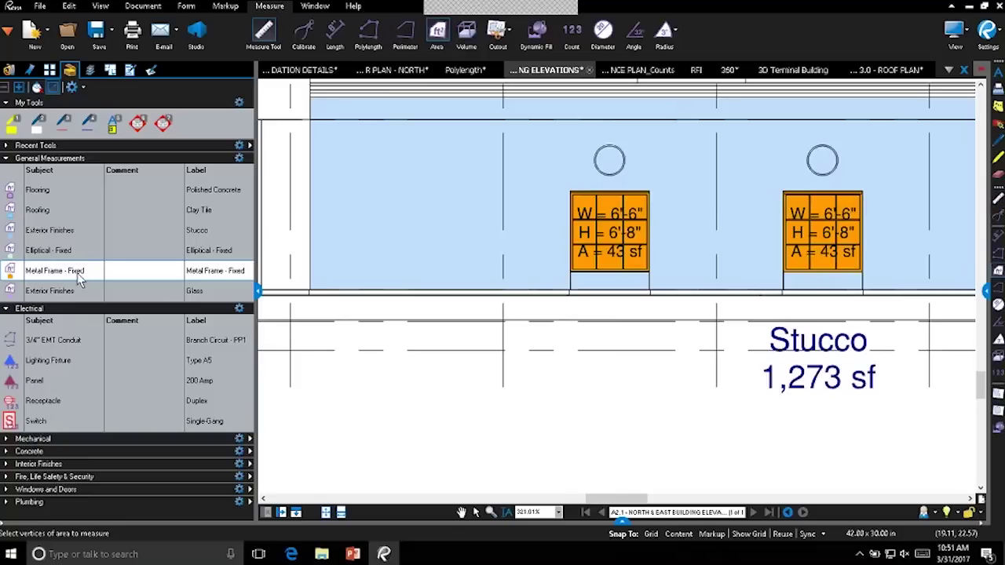
left_click_drag(744, 241, 589, 251)
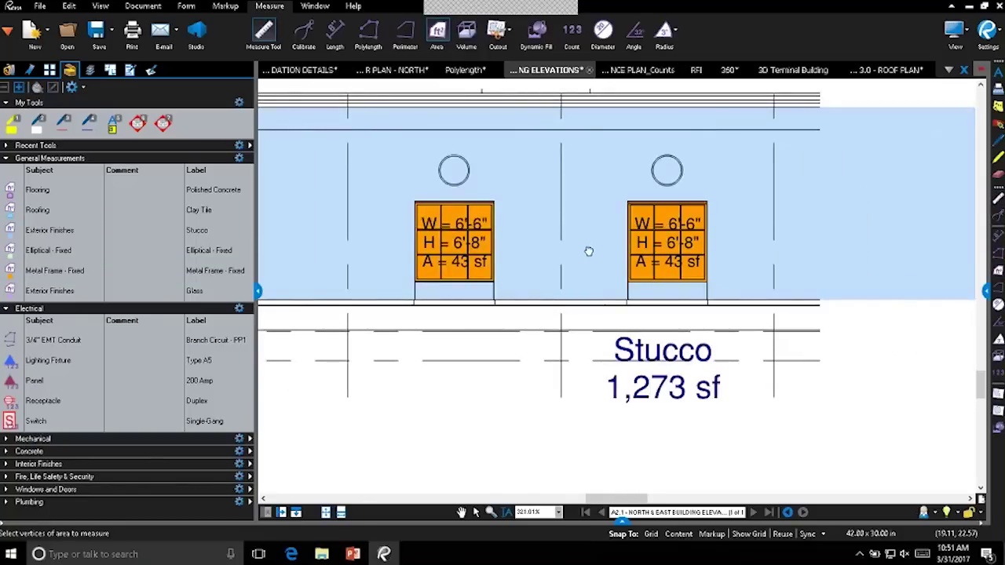
key("Escape")
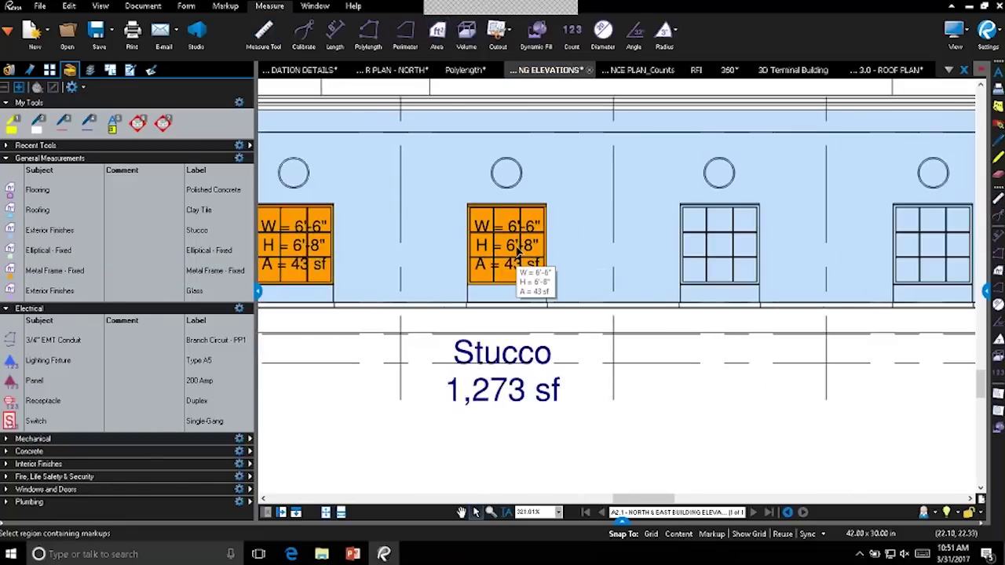
Step: Paste a copy of the second window's Metal Frame - Fixed area near the third window, and undo the paste
left_click(517, 250)
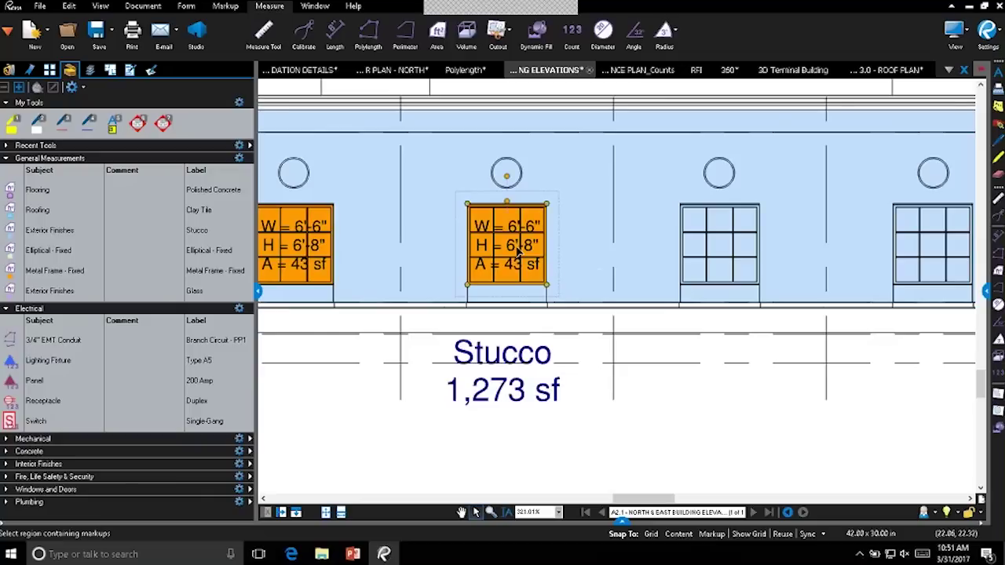
right_click(518, 250)
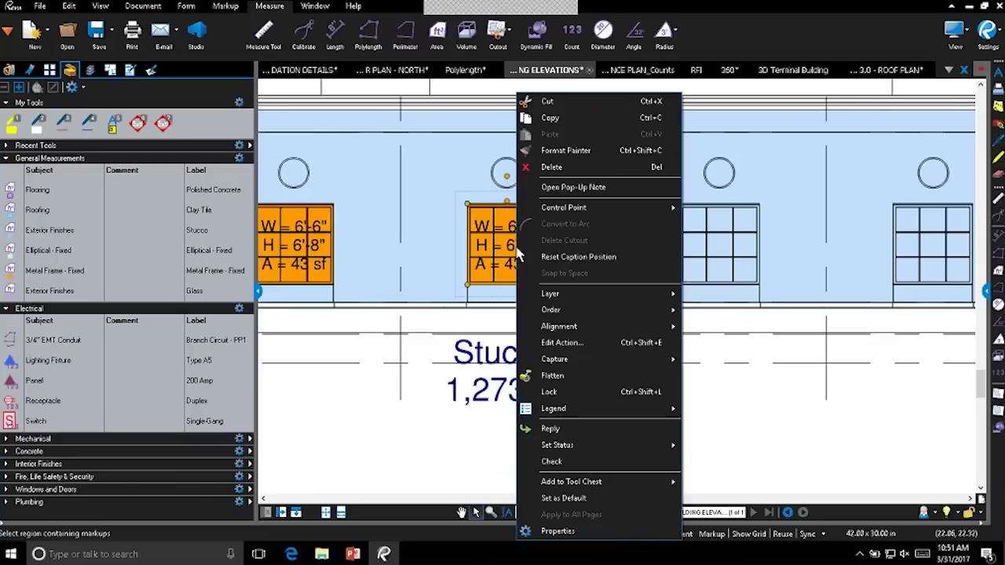
left_click(550, 118)
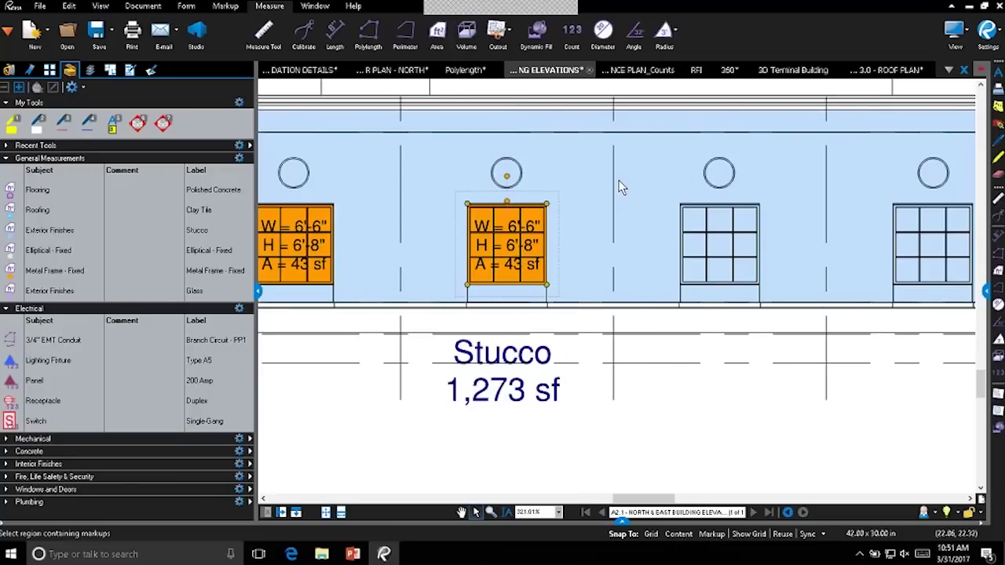
right_click(703, 186)
left_click(760, 135)
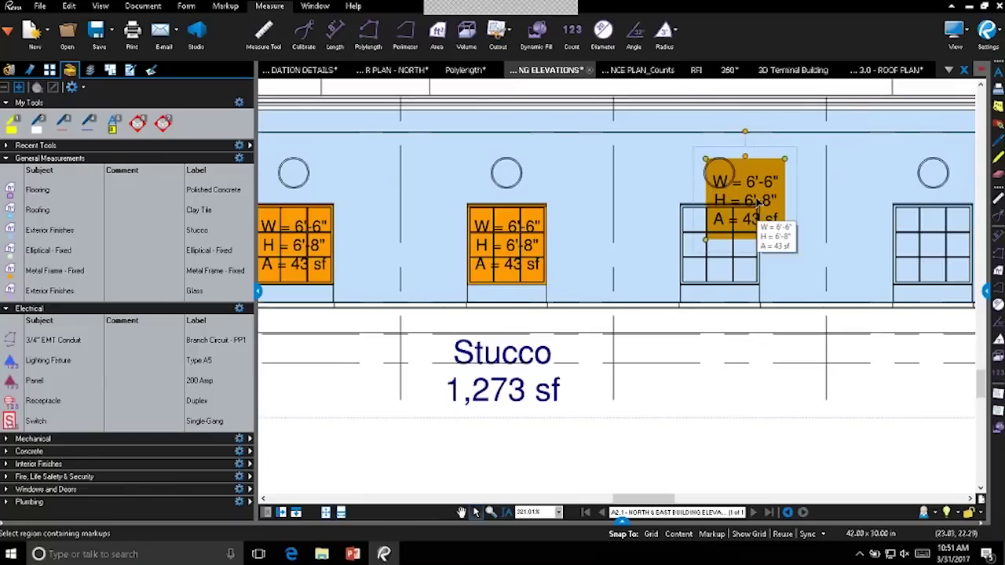
key("ctrl+z")
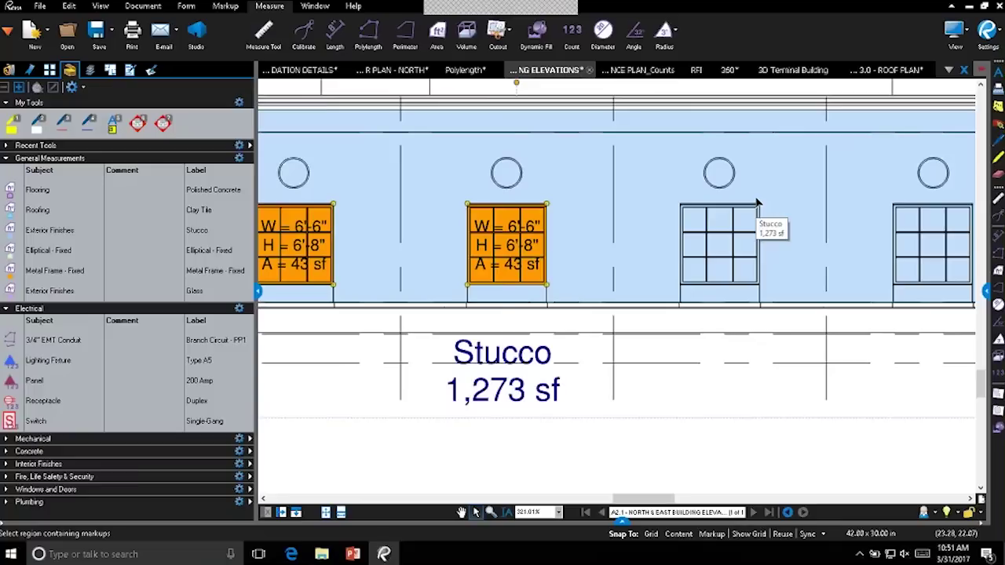
Step: Delete the Metal Frame - Fixed area from the second window cutout and hide the saved tools
left_click(492, 227)
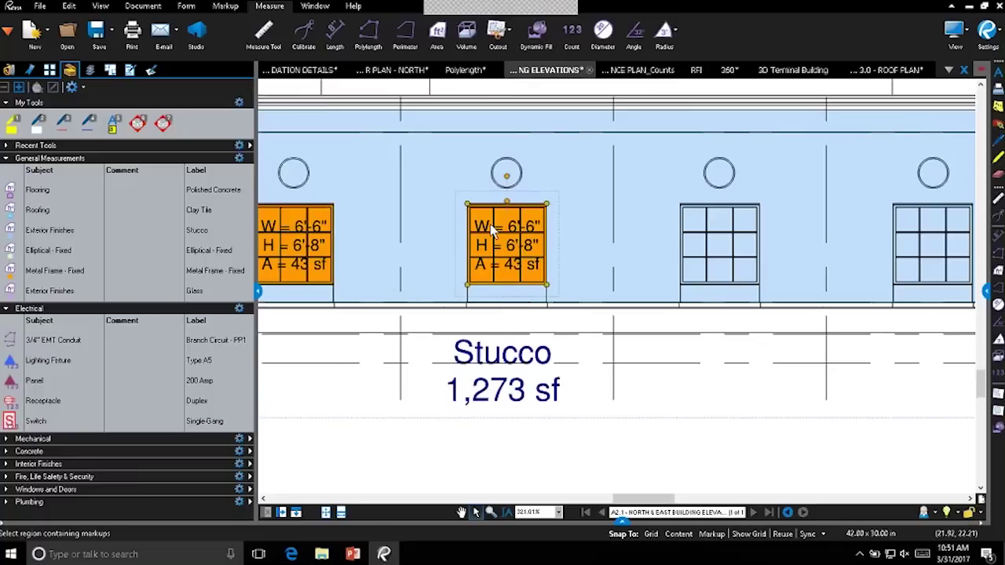
key("Delete")
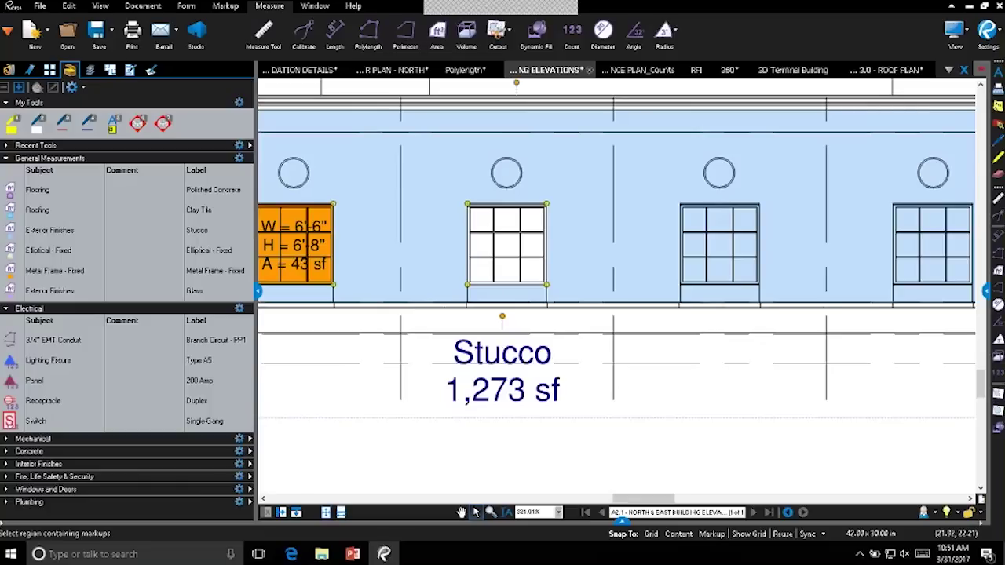
left_click(258, 291)
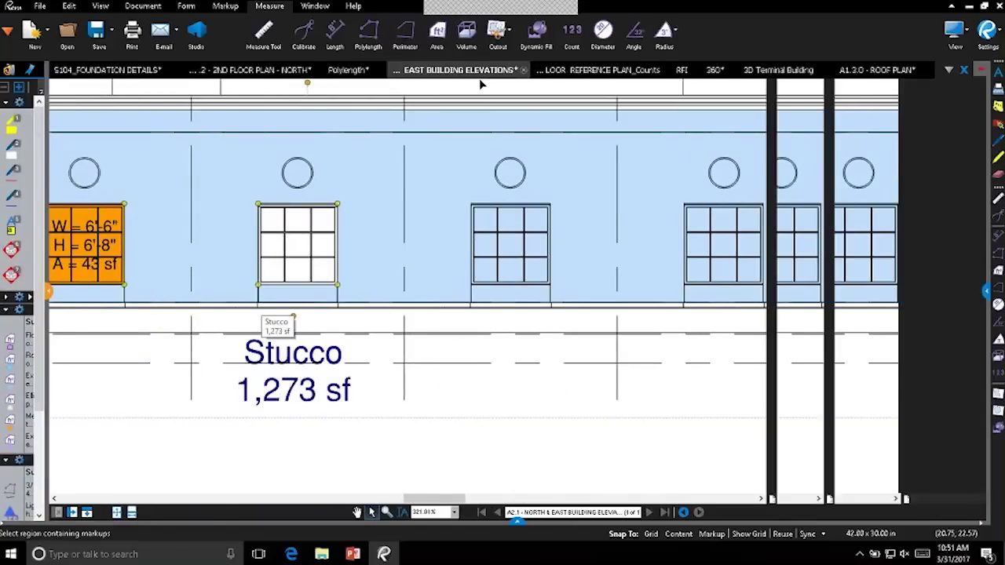
Step: Cut the round window above the third rectangular window out of the Stucco area with Ellipse Cutout, and stretch the cutout's edge toward the window outline
left_click(508, 30)
left_click(520, 45)
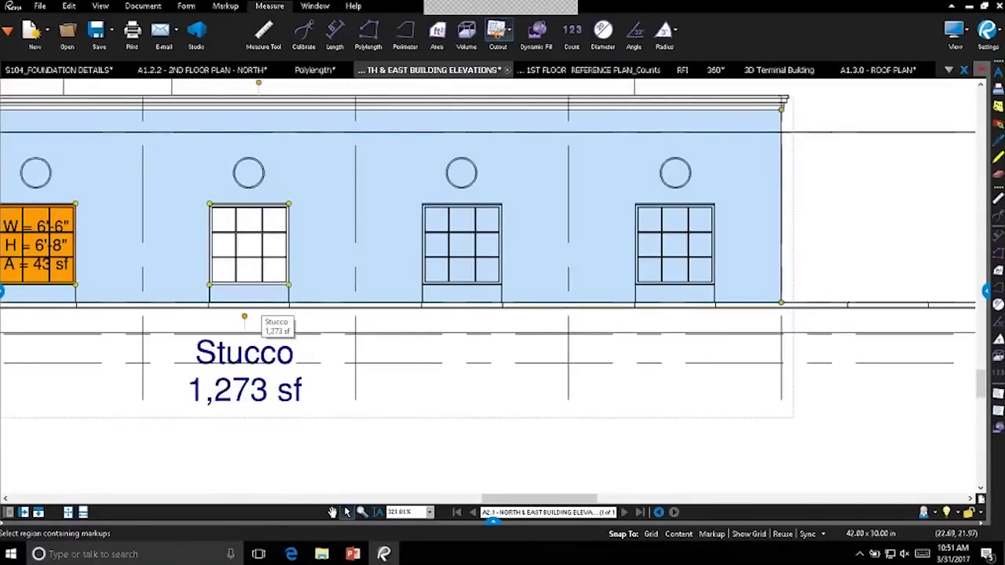
left_click(446, 164)
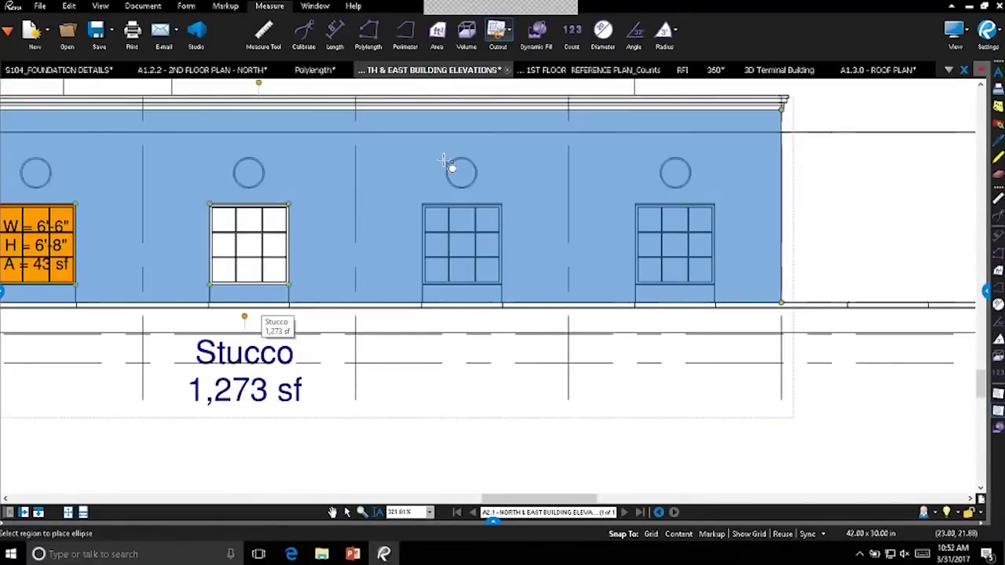
left_click_drag(444, 162, 470, 186)
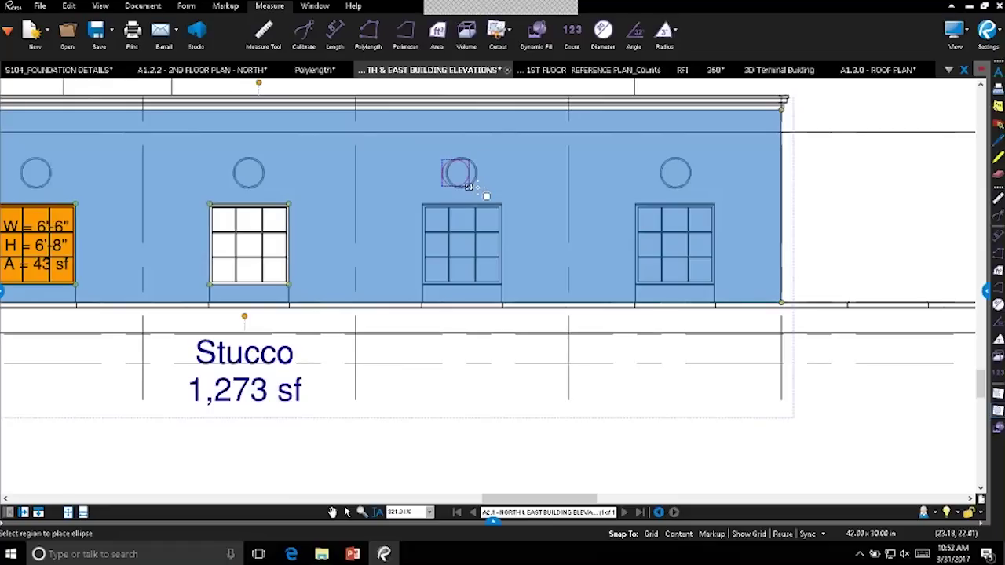
left_click(469, 186)
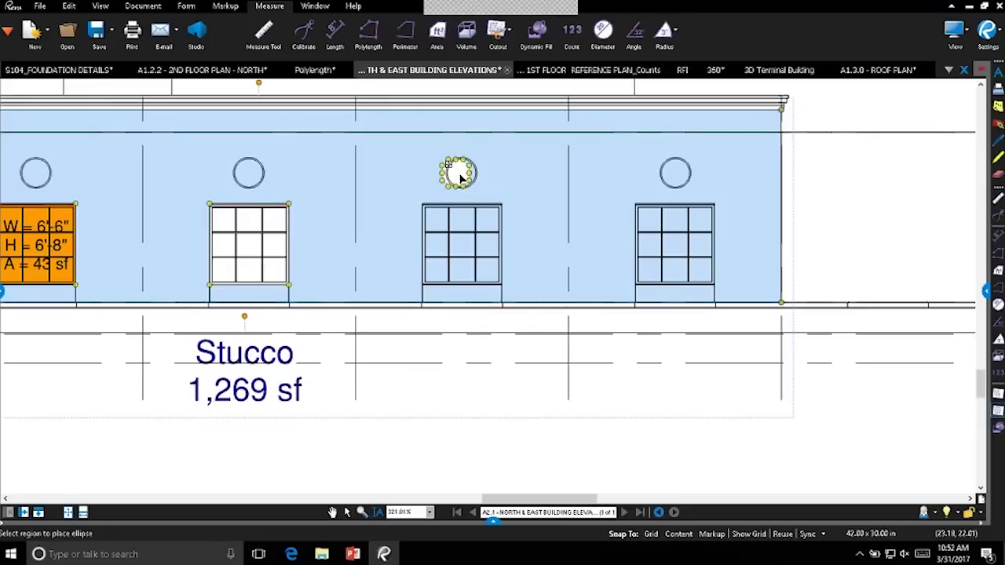
key("Escape")
left_click(466, 172)
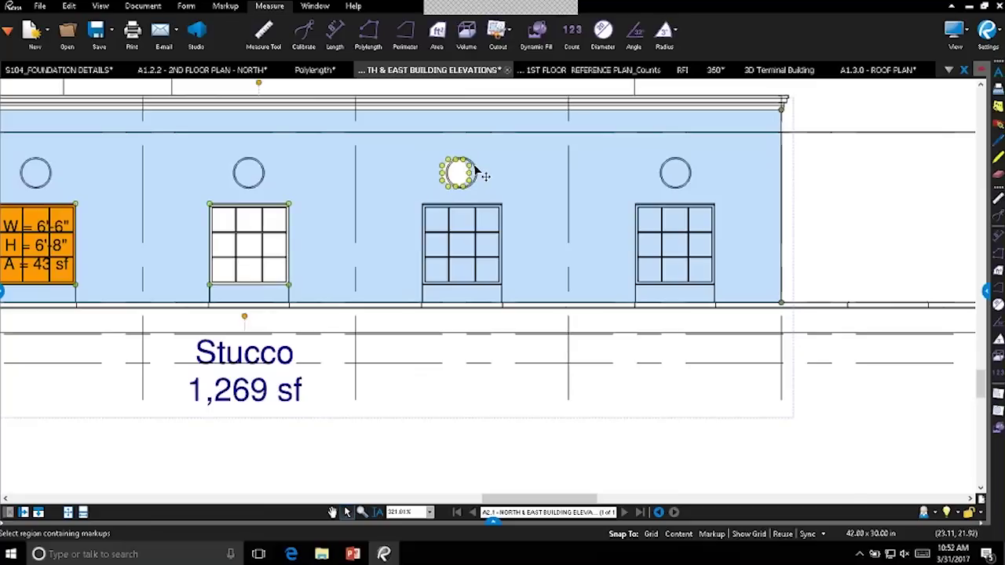
left_click_drag(469, 166, 475, 165)
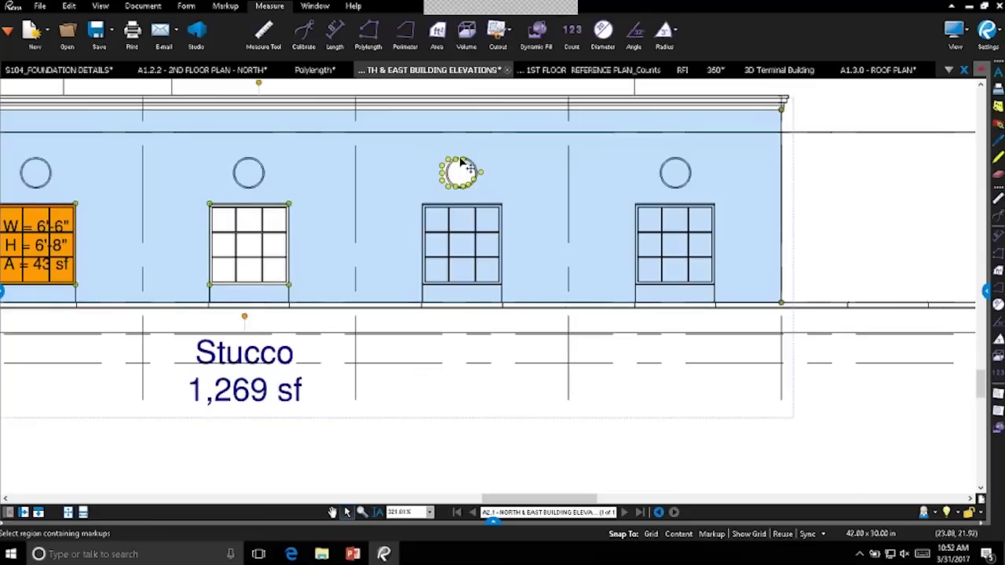
scroll(463, 162, "down", 4)
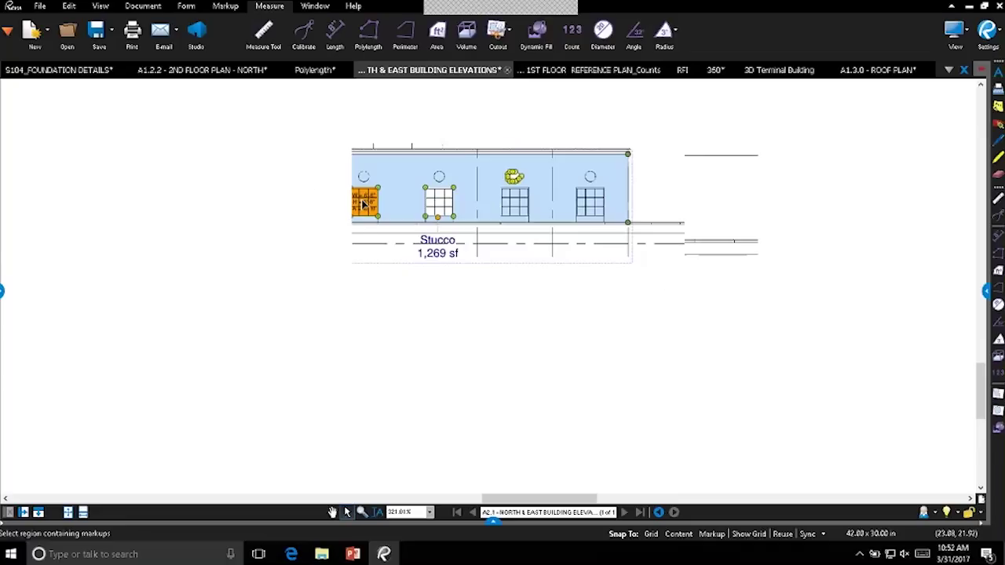
scroll(362, 205, "up", 5)
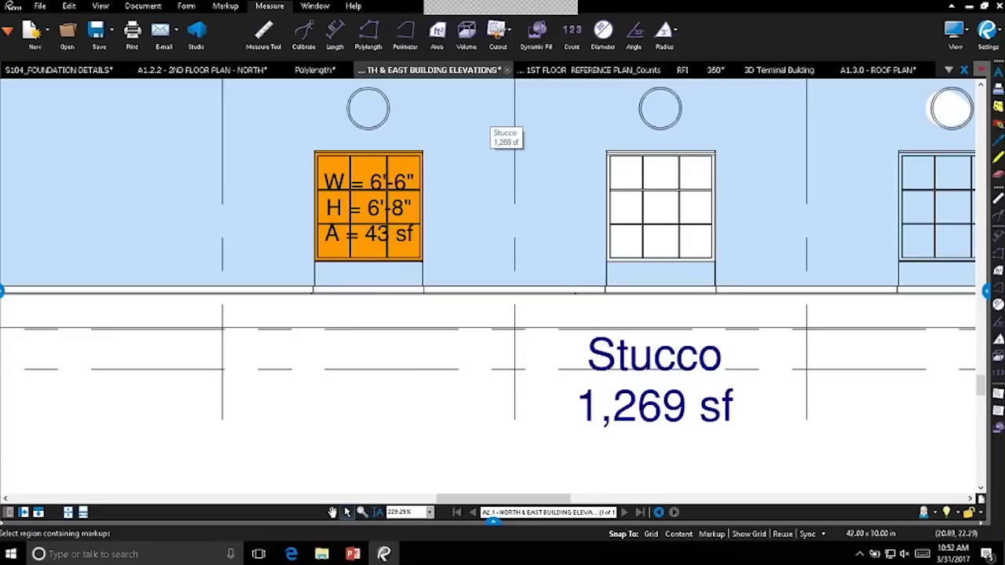
left_click(378, 240)
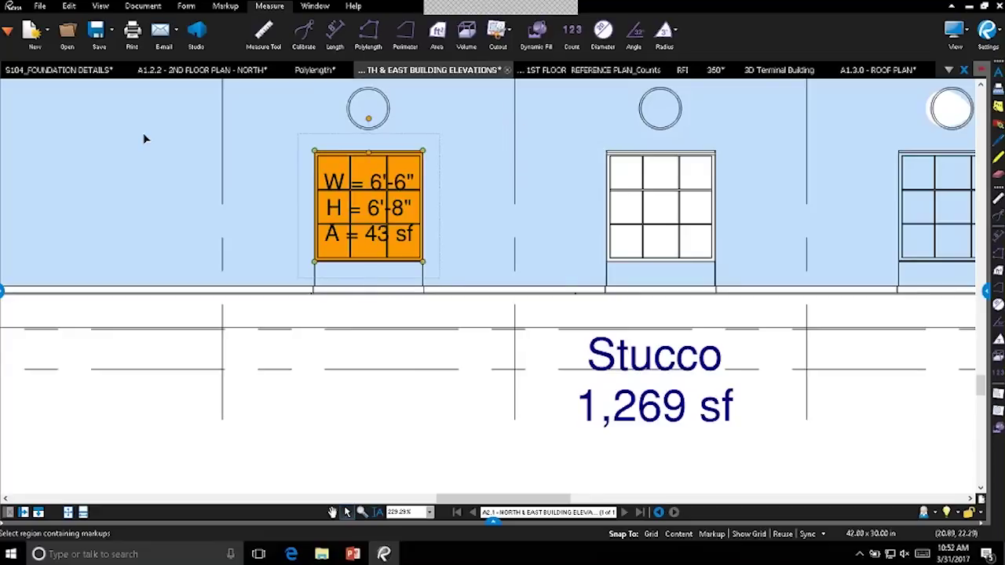
left_click_drag(574, 215, 506, 226)
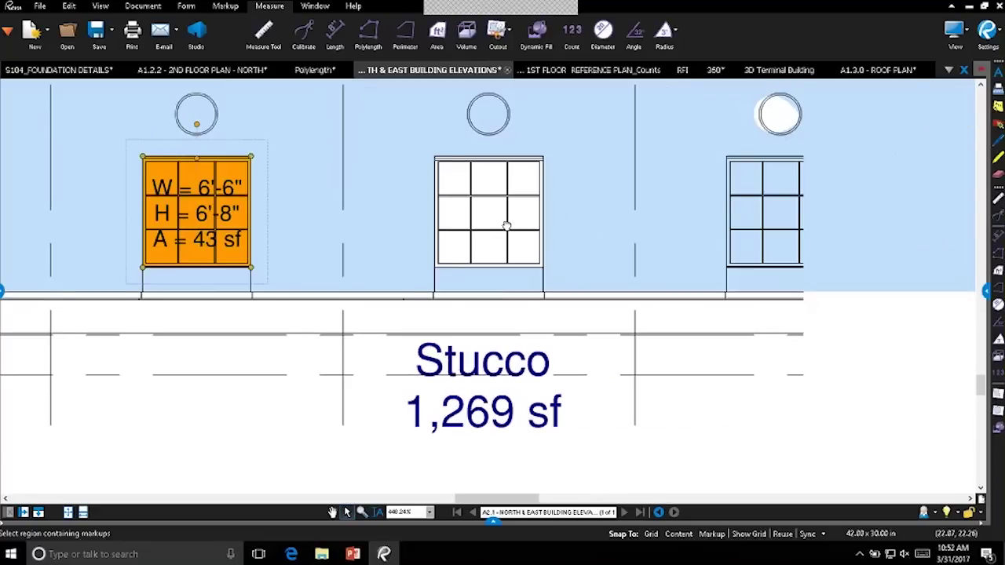
left_click(508, 29)
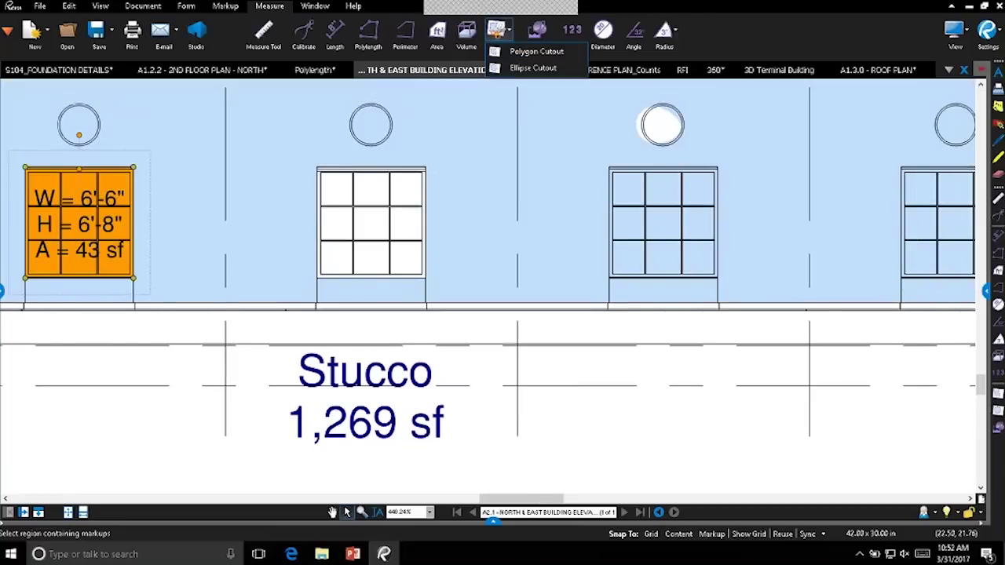
left_click(462, 219)
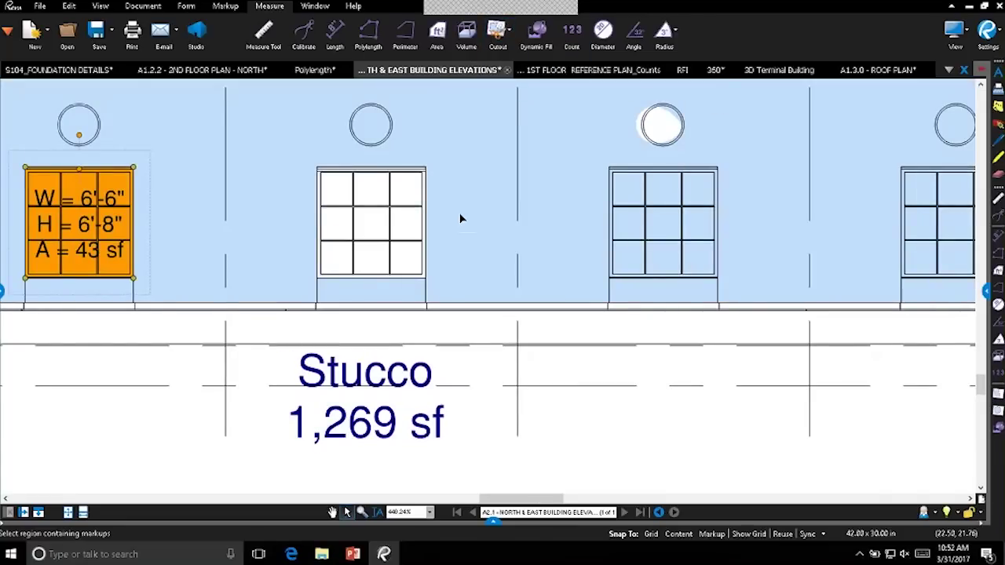
scroll(668, 218, "down", 4)
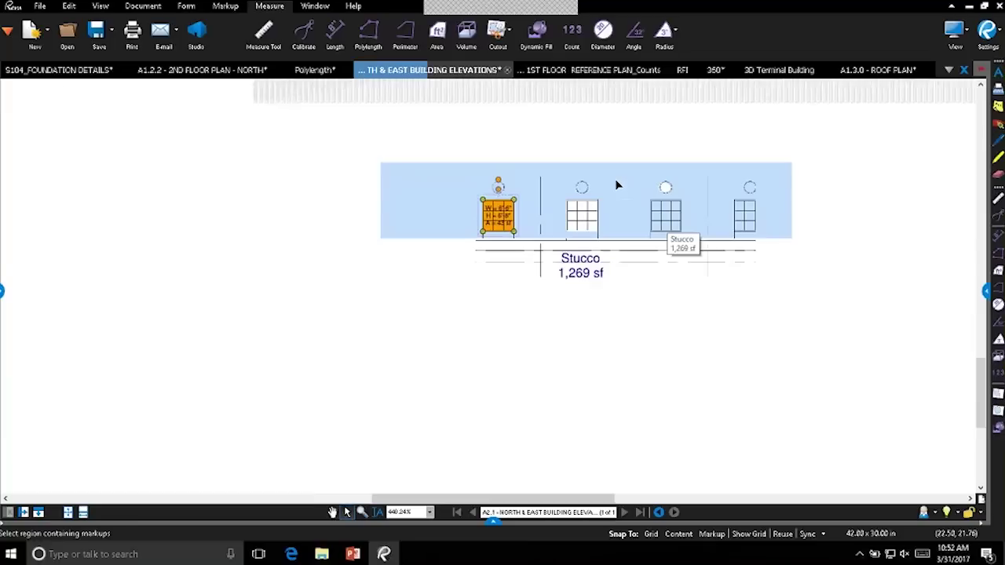
Step: Switch to the 1st Floor Reference Plan_Counts drawing and centre the floor plan
left_click(588, 72)
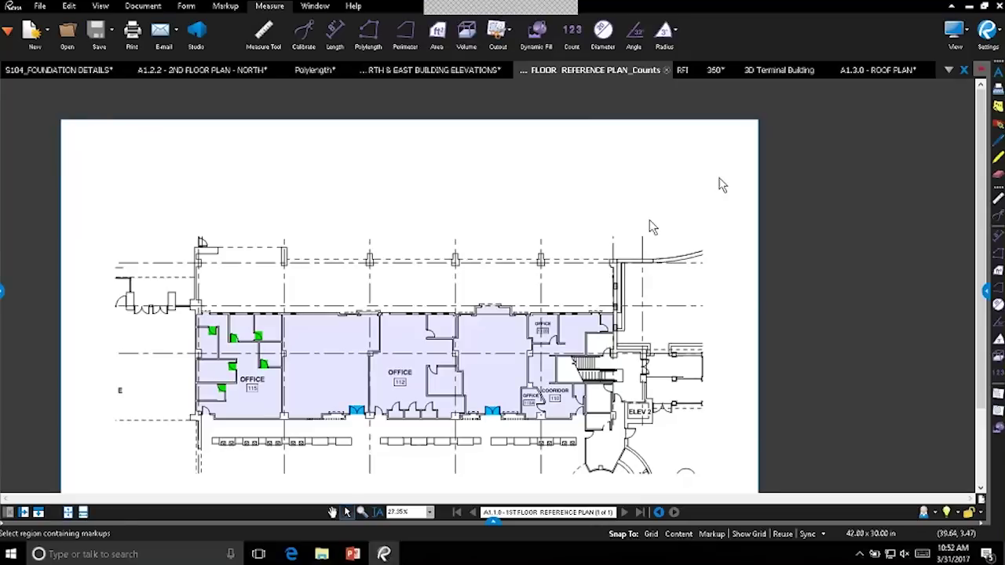
left_click_drag(679, 306, 703, 217)
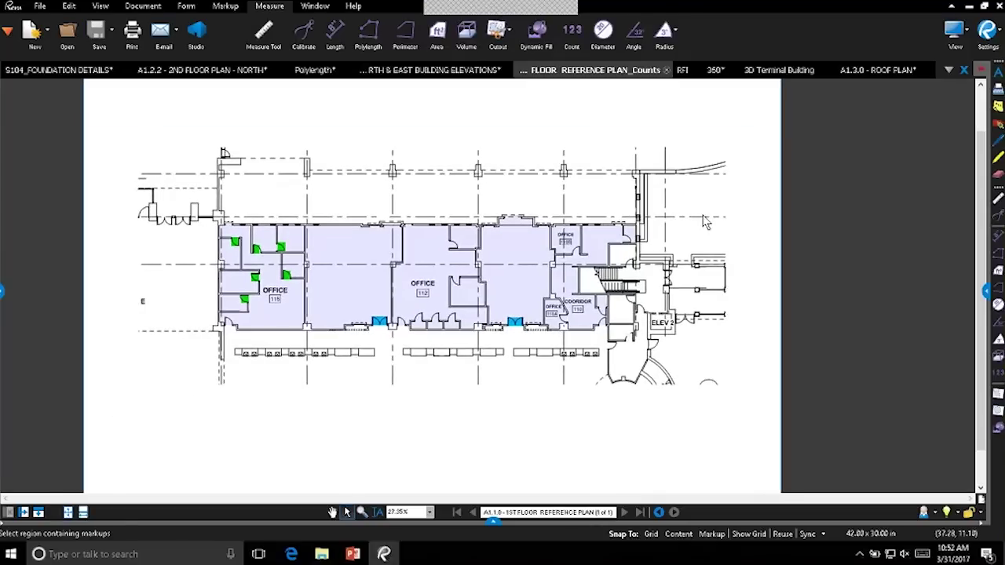
Step: Mark four doors around office 110B and corridor 110 with the Count tool
left_click(573, 34)
scroll(579, 259, "up", 2)
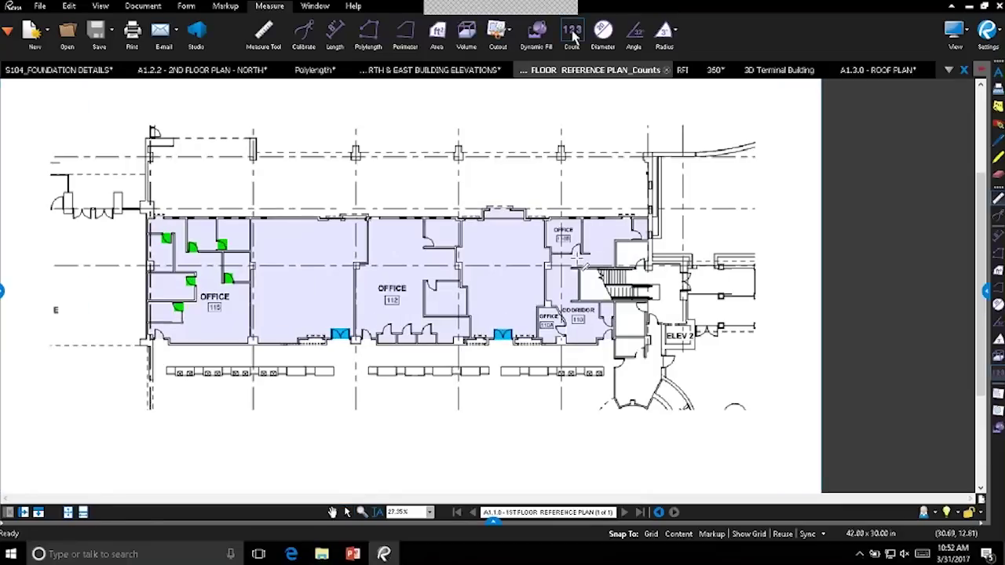
scroll(578, 258, "up", 3)
left_click(682, 218)
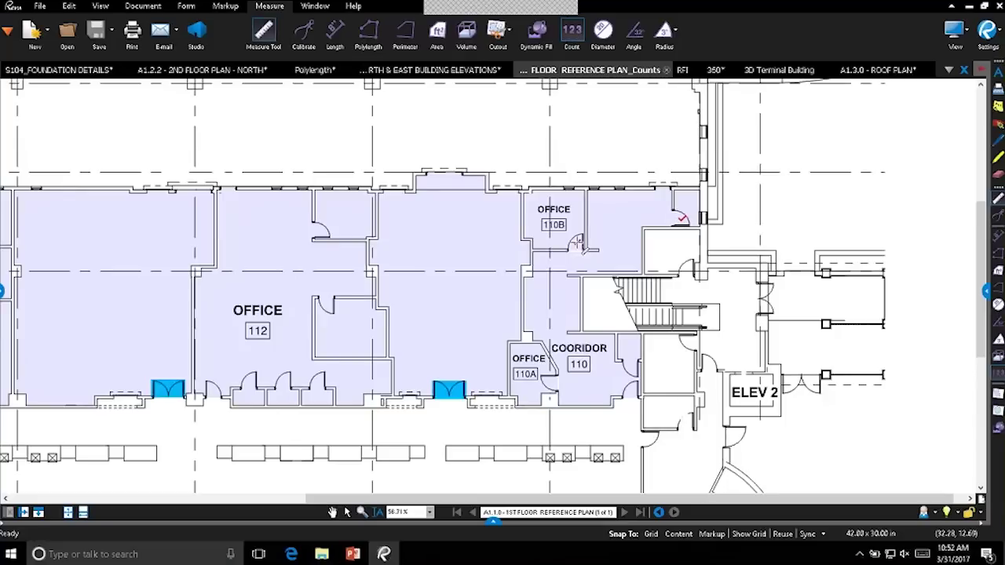
left_click(578, 244)
left_click(625, 393)
left_click(626, 366)
key("Escape")
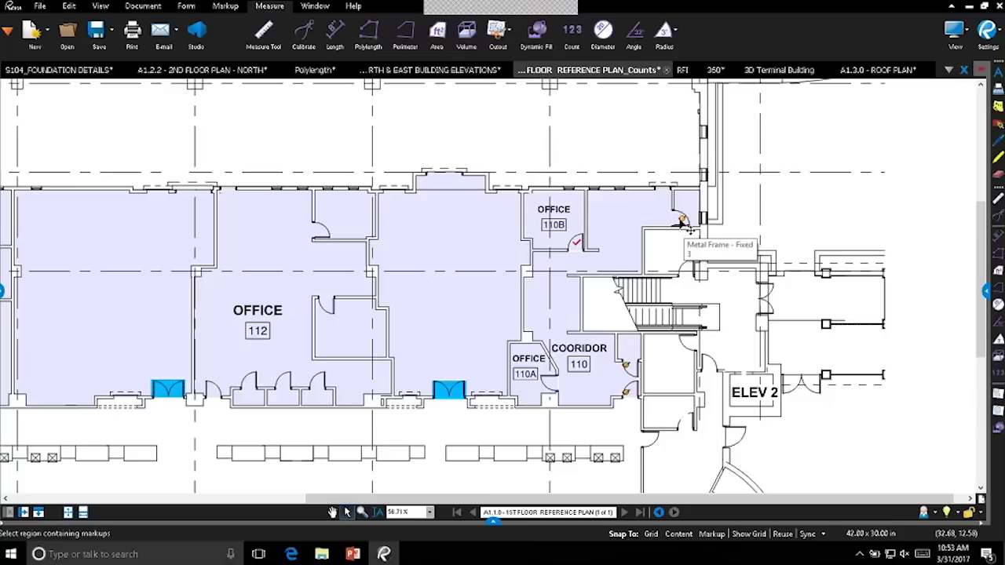
Step: Examine the properties of the door count, including its symbol and scale options, and hide them
right_click(685, 225)
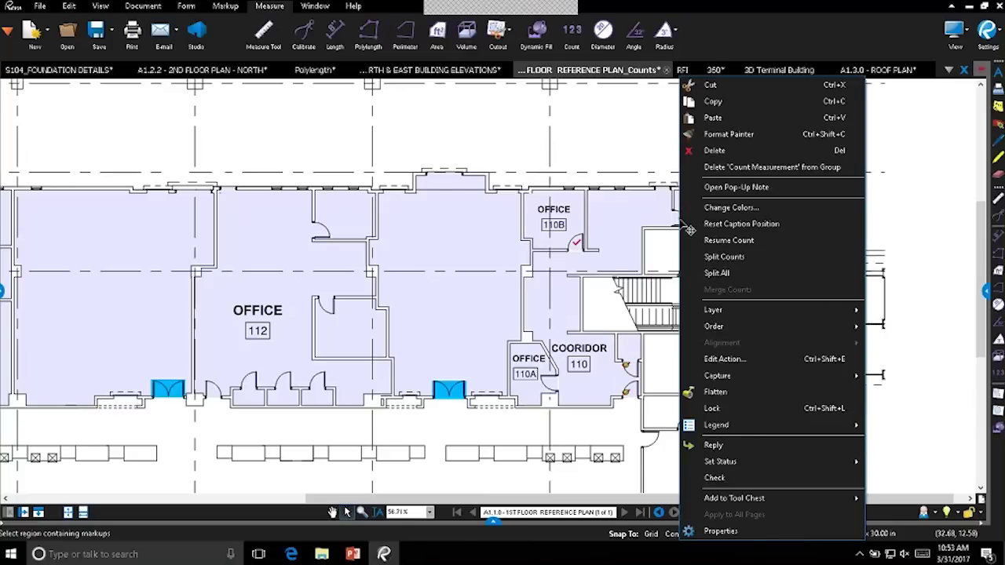
left_click(720, 530)
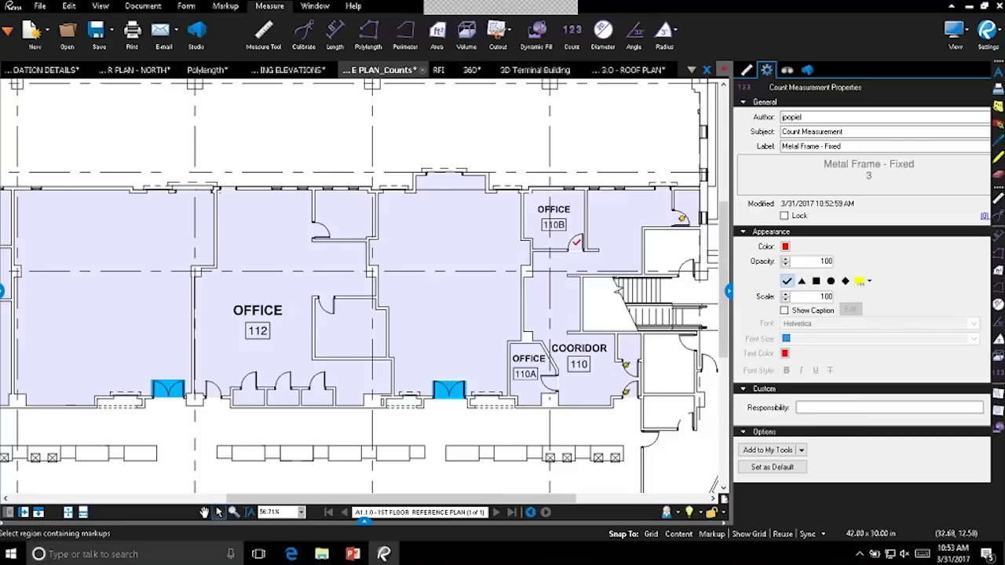
left_click(729, 294)
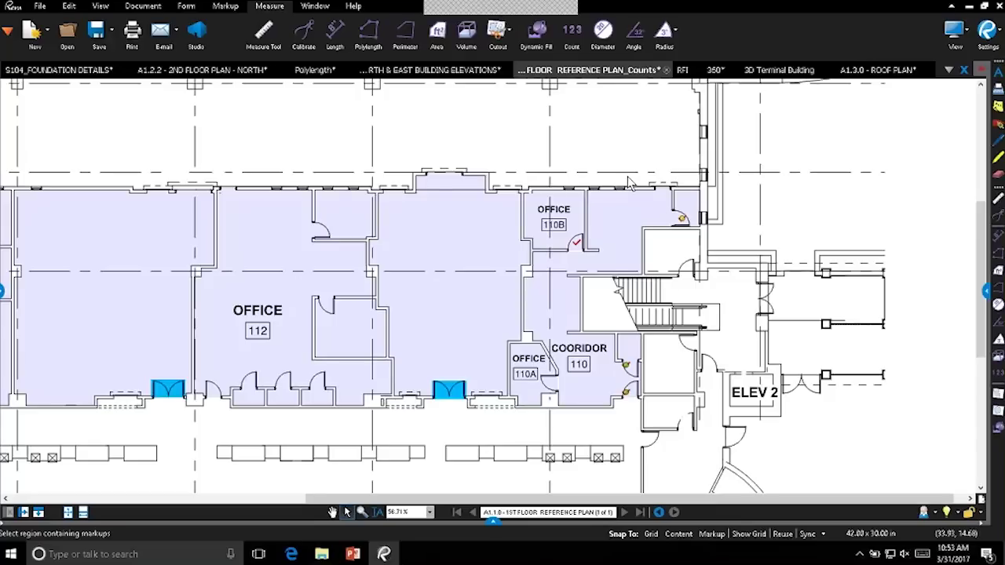
Step: Remove the count marks from the four doors around office 110B and corridor 110
key("ctrl+z")
key("Delete")
Step: Draw a rectangle markup about 0.88 in wide and 0.61 in high over the uppermost door in office 112
scroll(784, 289, "down", 2)
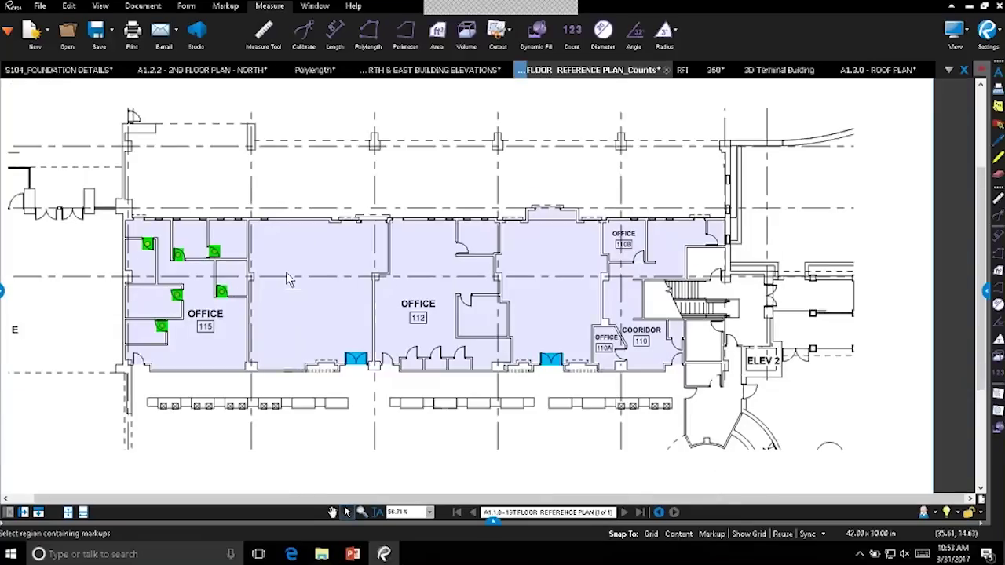
scroll(288, 278, "up", 3)
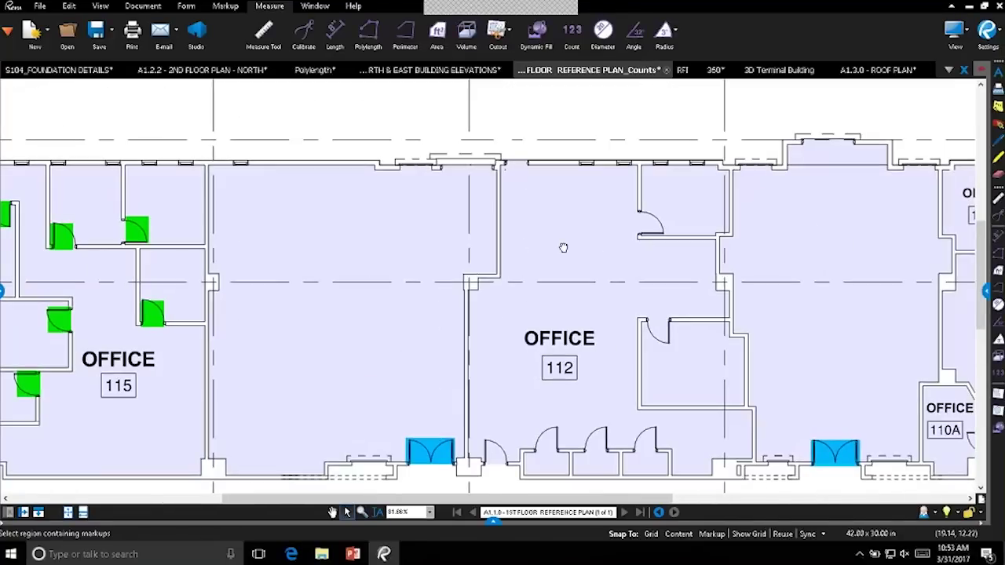
left_click_drag(563, 247, 505, 221)
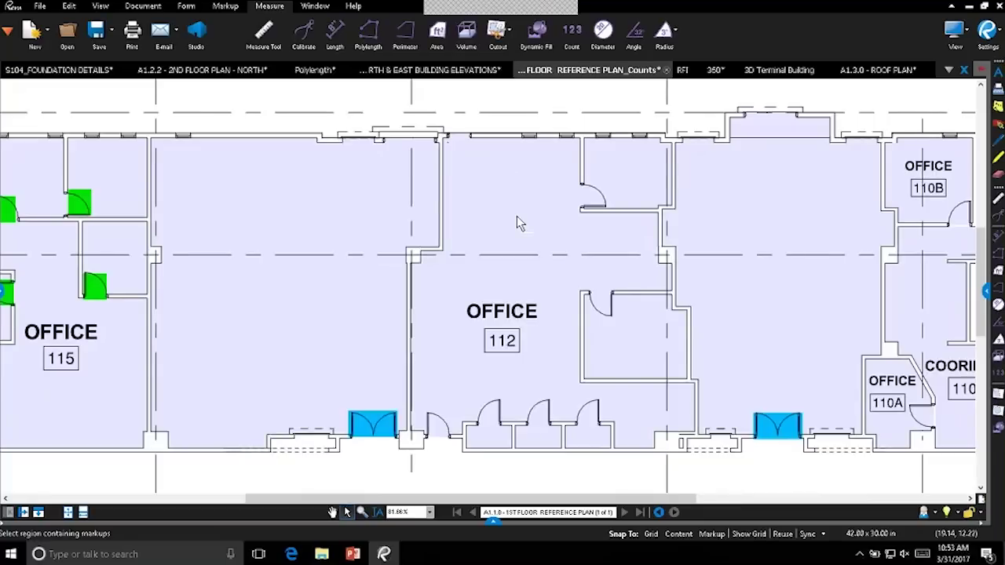
left_click(215, 7)
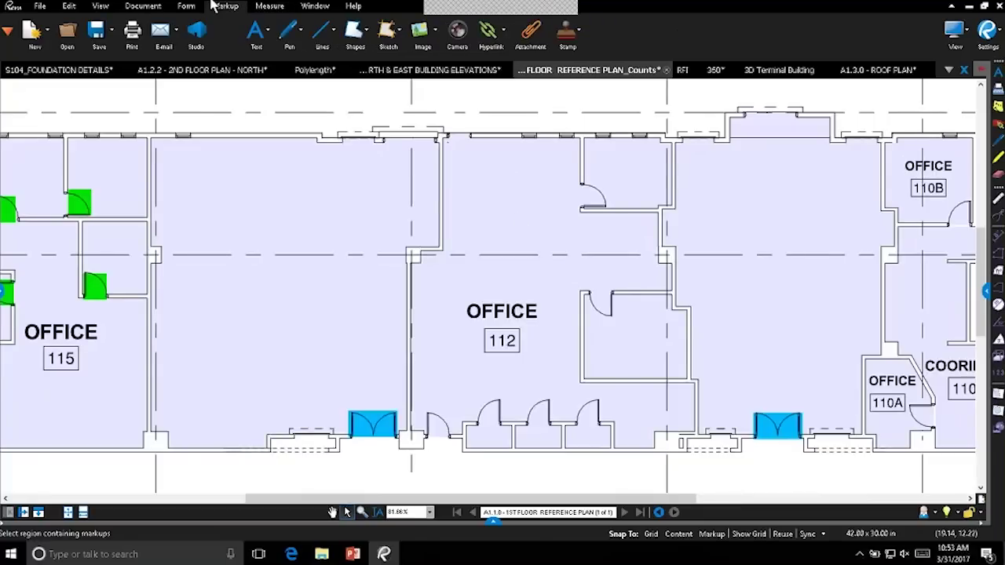
left_click(365, 30)
left_click(375, 45)
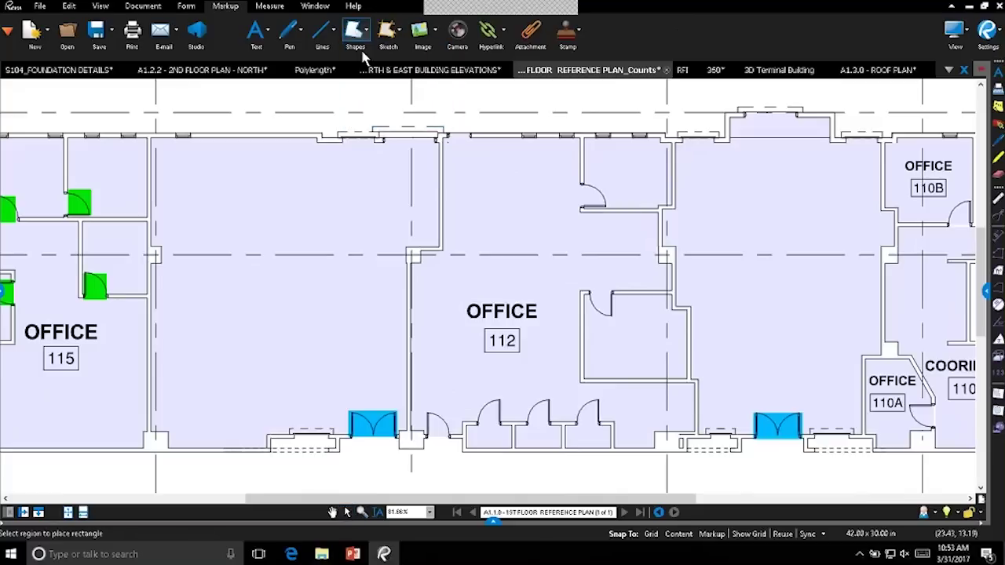
left_click_drag(566, 179, 610, 208)
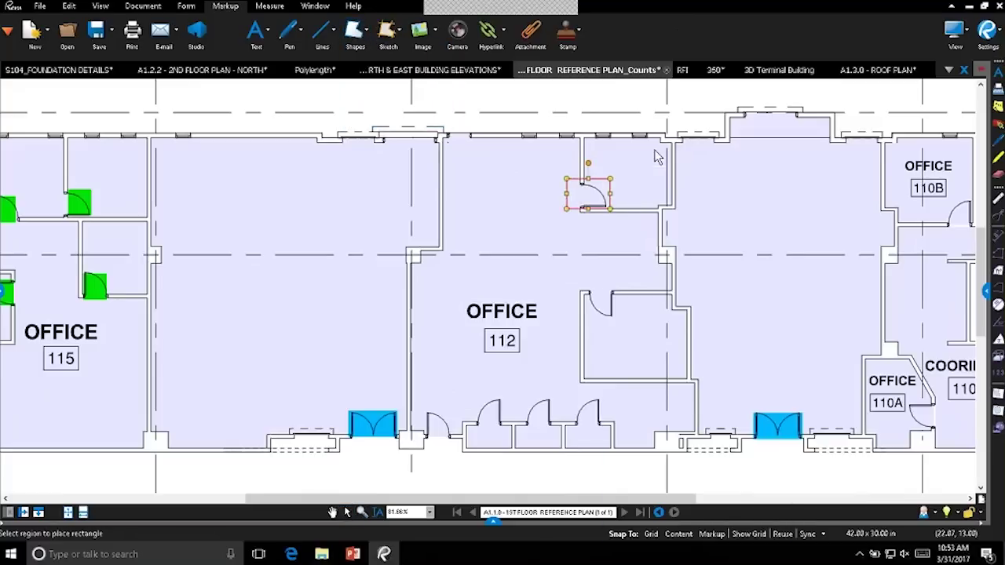
Step: Set the door rectangle's line colour and fill colour to yellow and turn on Highlight
right_click(605, 179)
left_click(668, 531)
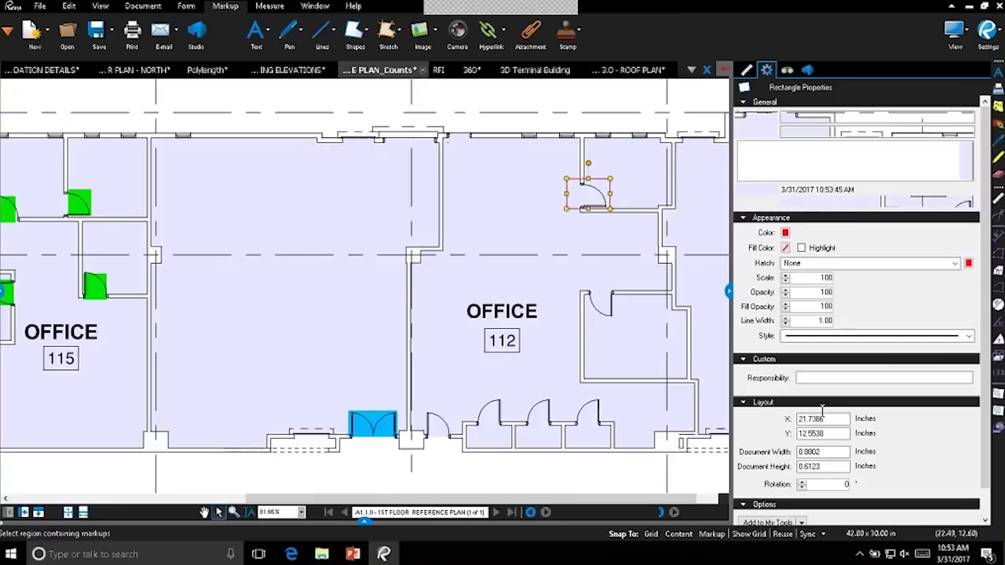
left_click(785, 232)
left_click(800, 267)
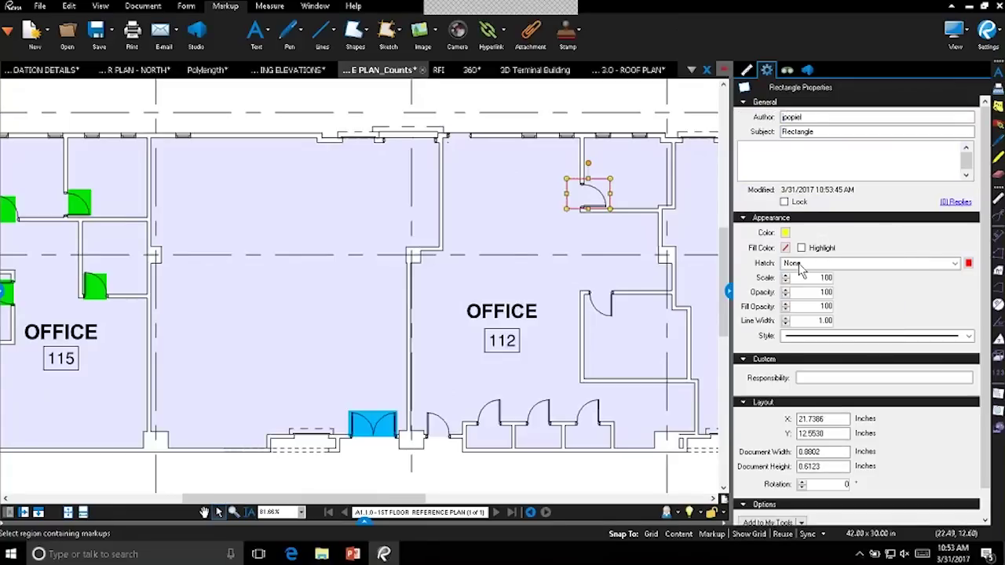
left_click(785, 248)
left_click(810, 276)
left_click(801, 249)
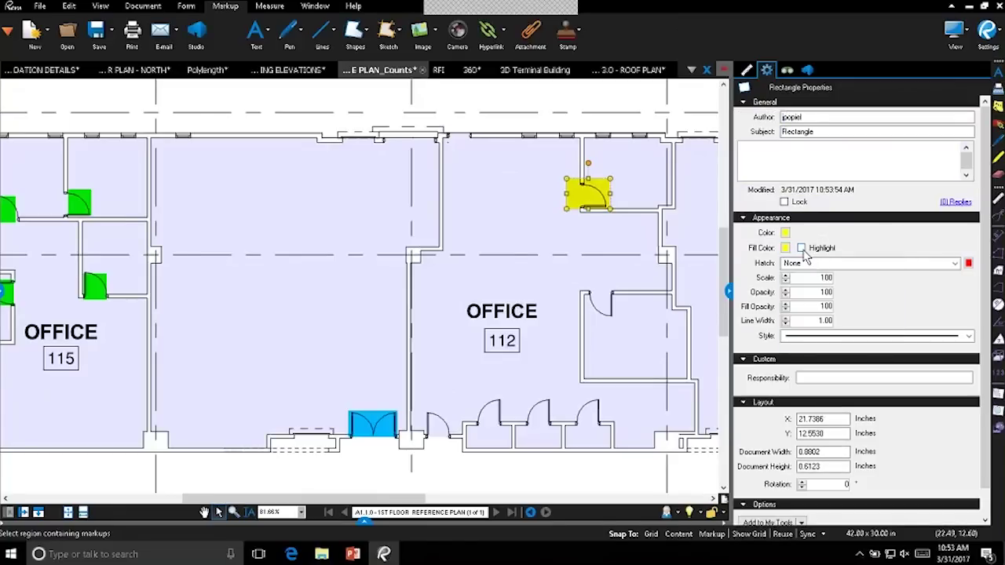
Step: Set the rectangle's subject to Door and its comment to Solid Core
double_click(852, 134)
type("Door")
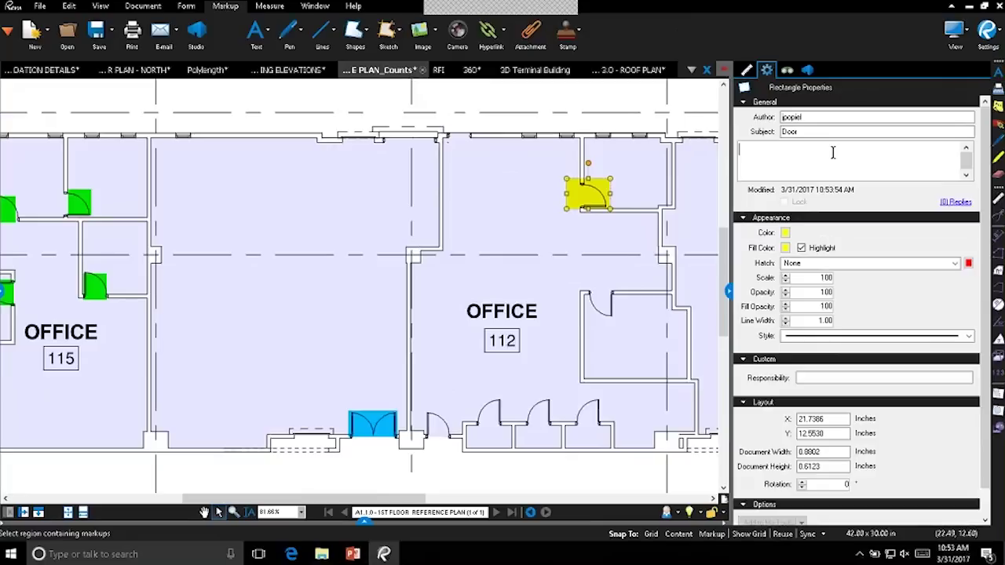
type("Solid Core")
Step: Add the Door rectangle to the General Measurements tool set and activate the saved Door tool for placement
right_click(599, 185)
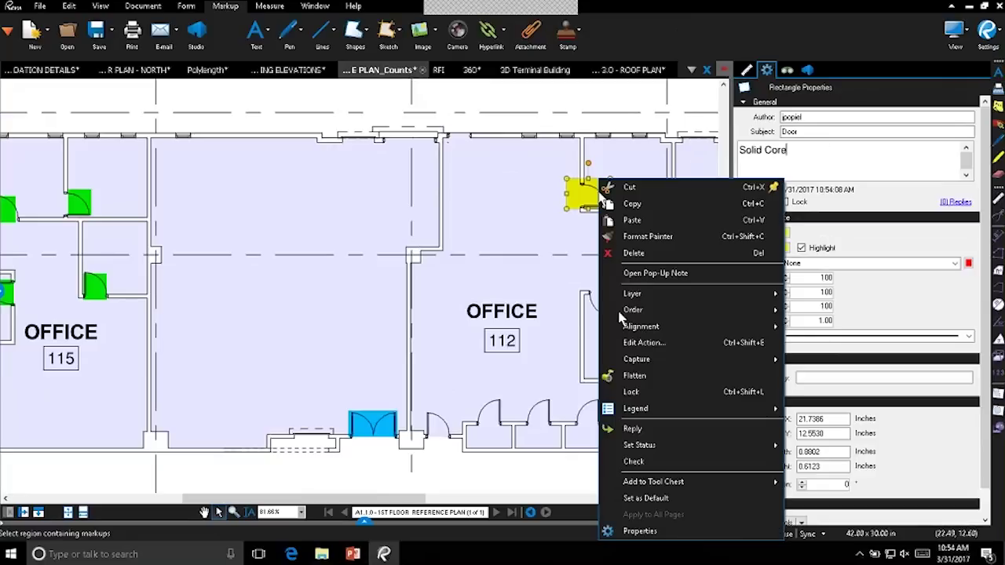
mouse_move(653, 481)
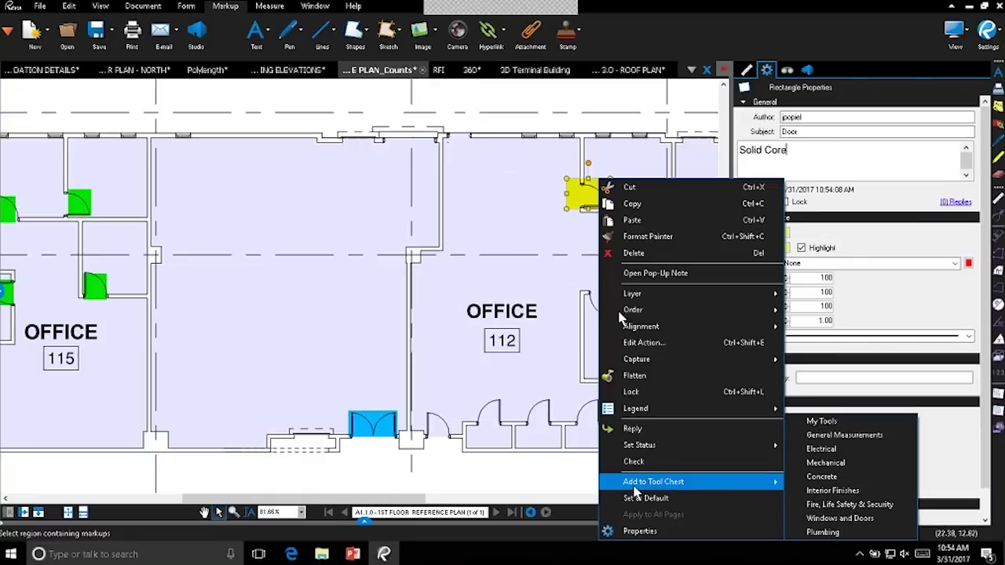
left_click(880, 450)
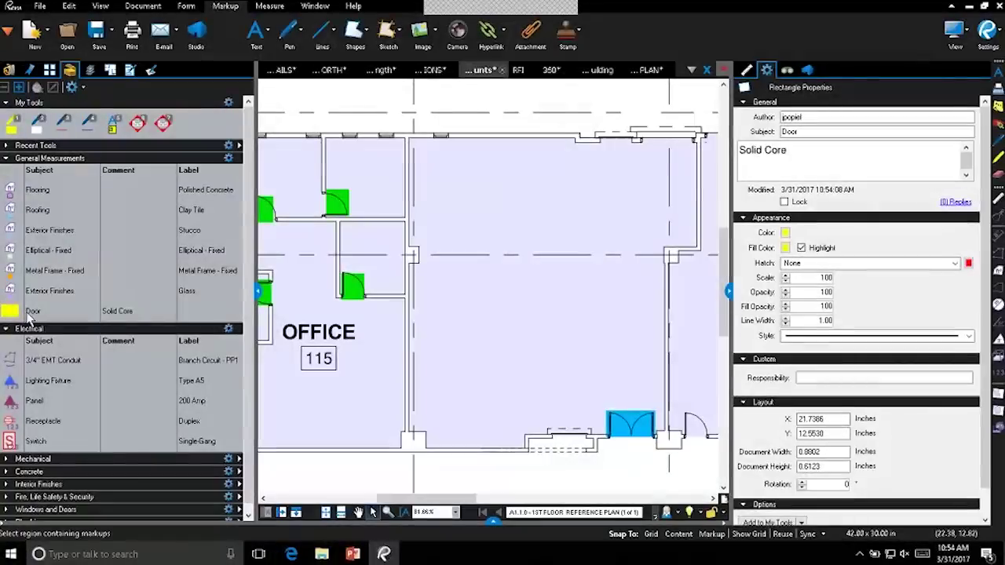
left_click(28, 314)
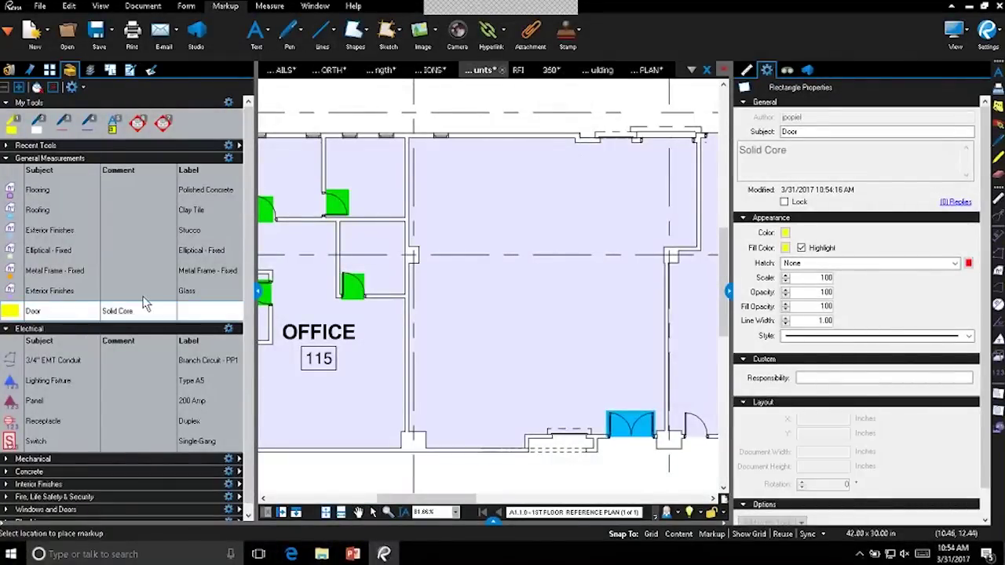
Step: Create a count tool from the saved Door rectangle in the General Measurements tool set
left_click(729, 291)
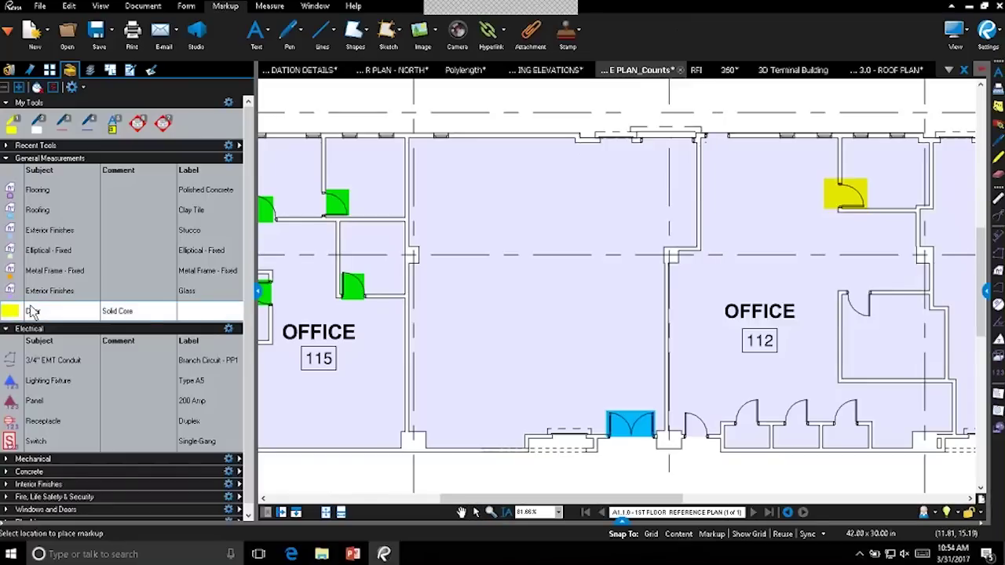
right_click(12, 312)
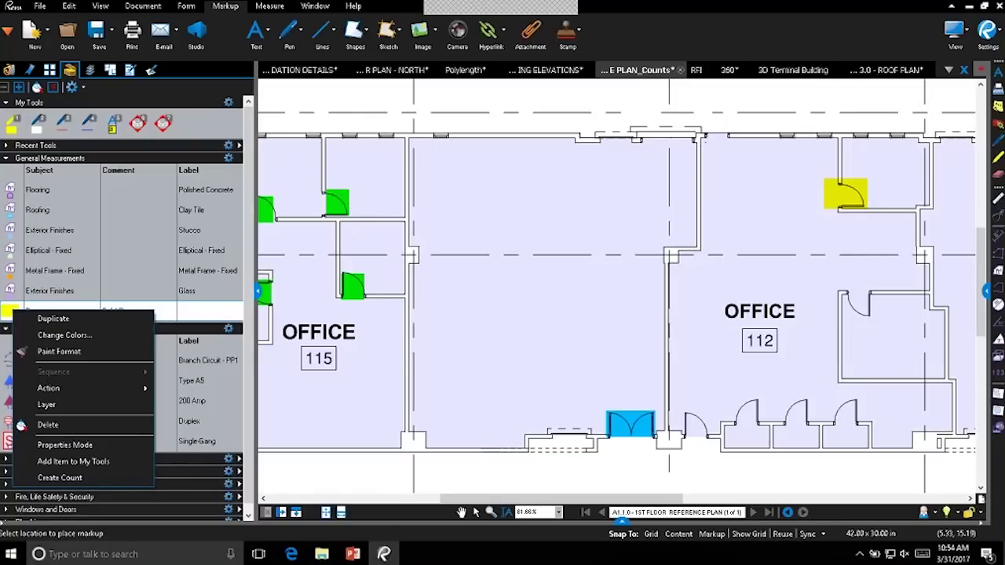
left_click(70, 477)
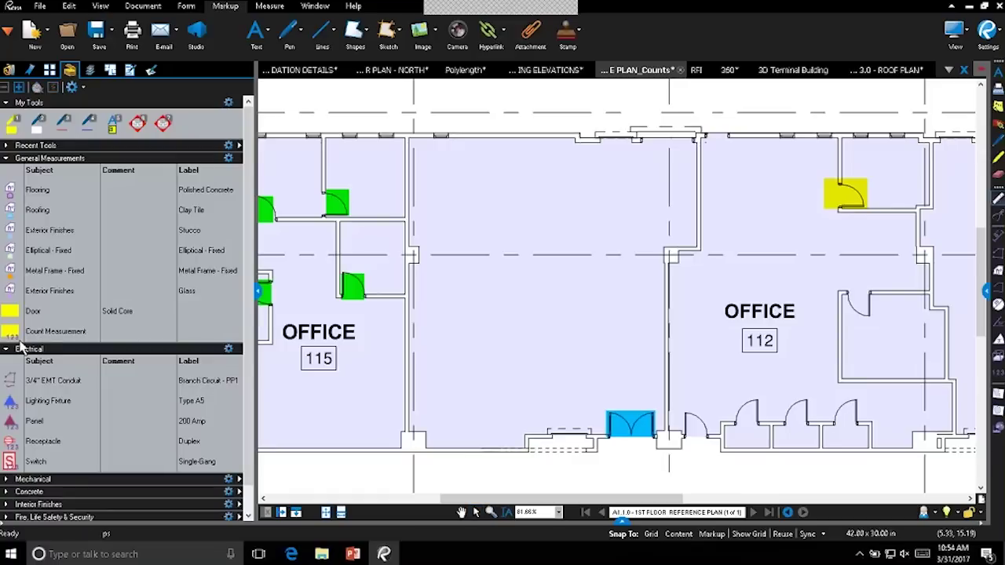
Step: Set the new count tool's subject to Door and its label to Solid Core
left_click(92, 331)
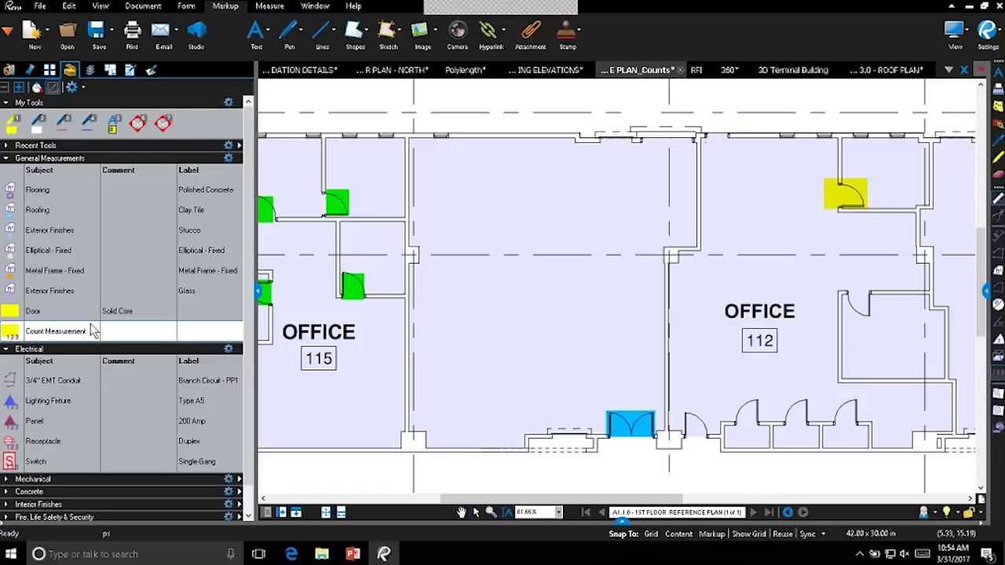
left_click(90, 332)
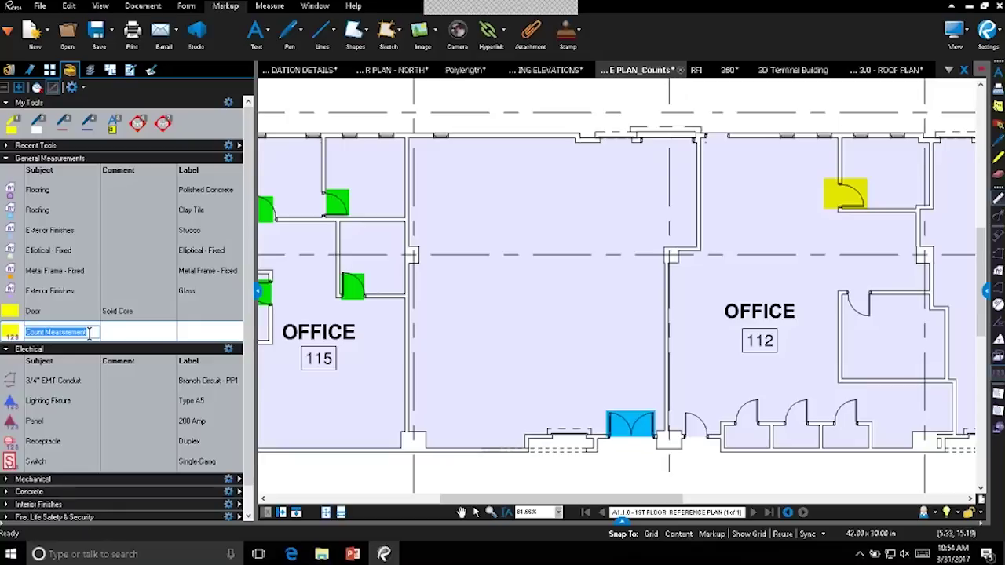
type("Door")
key("Tab")
type("So")
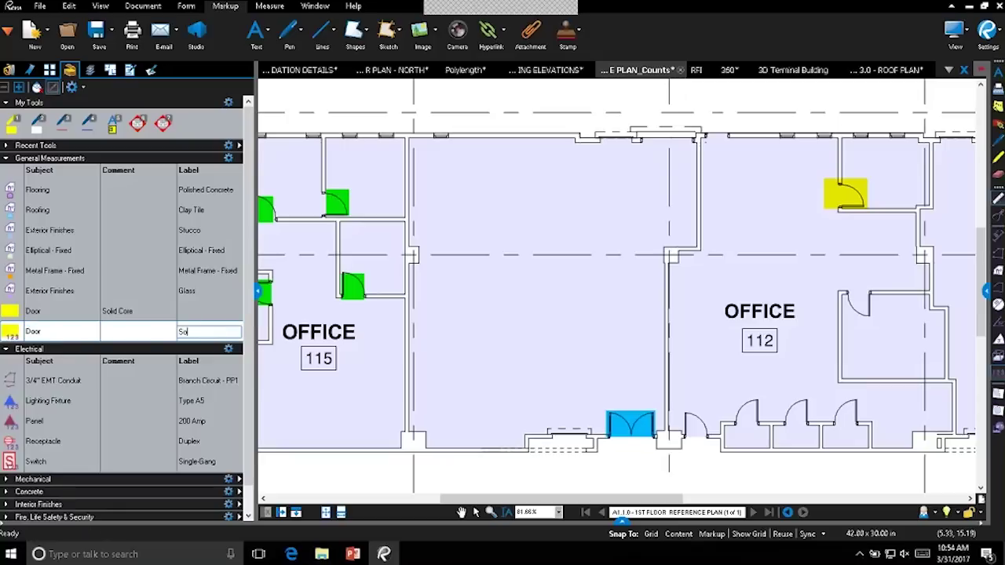
type("lid Core")
key("Return")
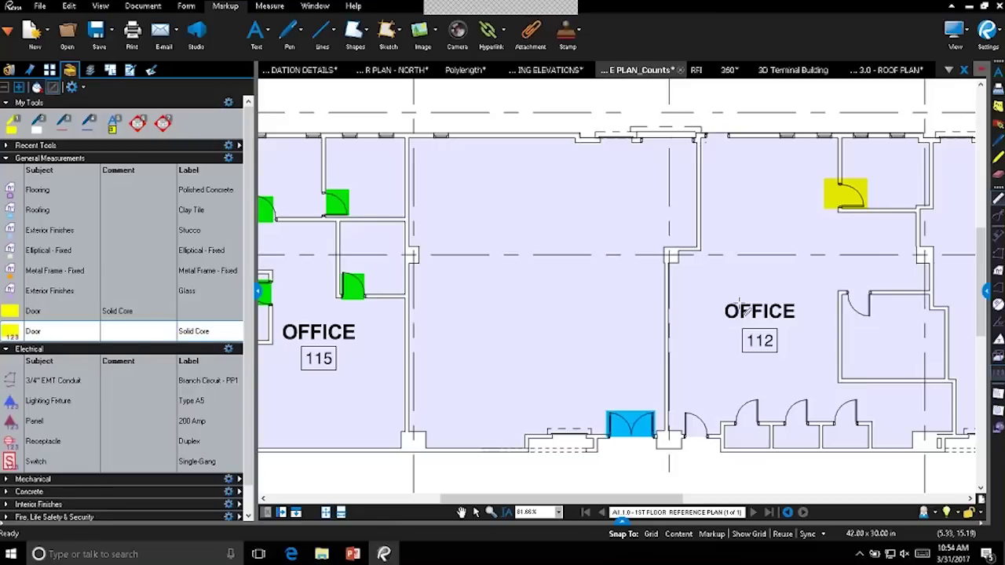
Step: Place Solid Core door counts on two office 112 doors, the doors of 110B and 110A, and the corridor 110 door east of 110B
left_click(859, 306)
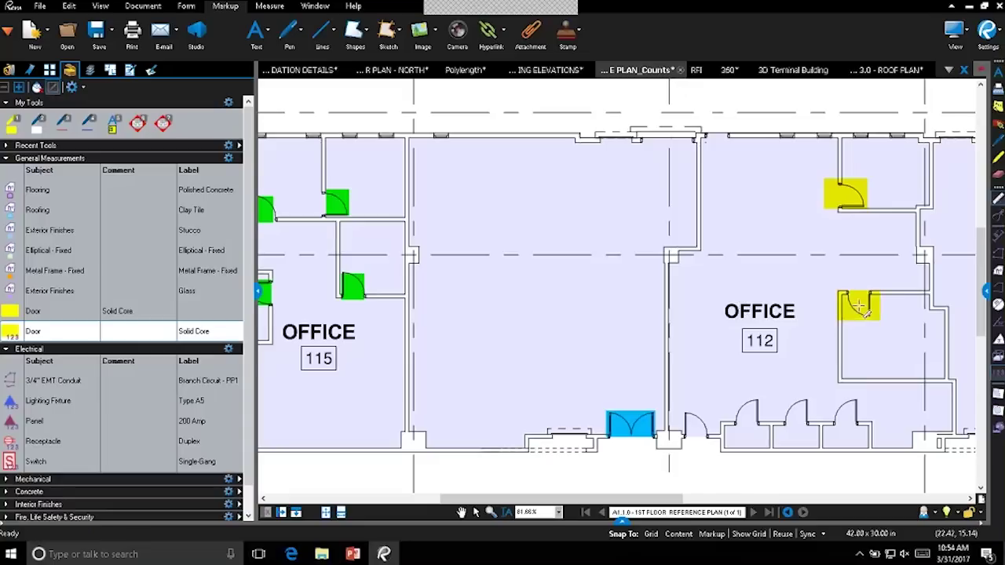
left_click(693, 427)
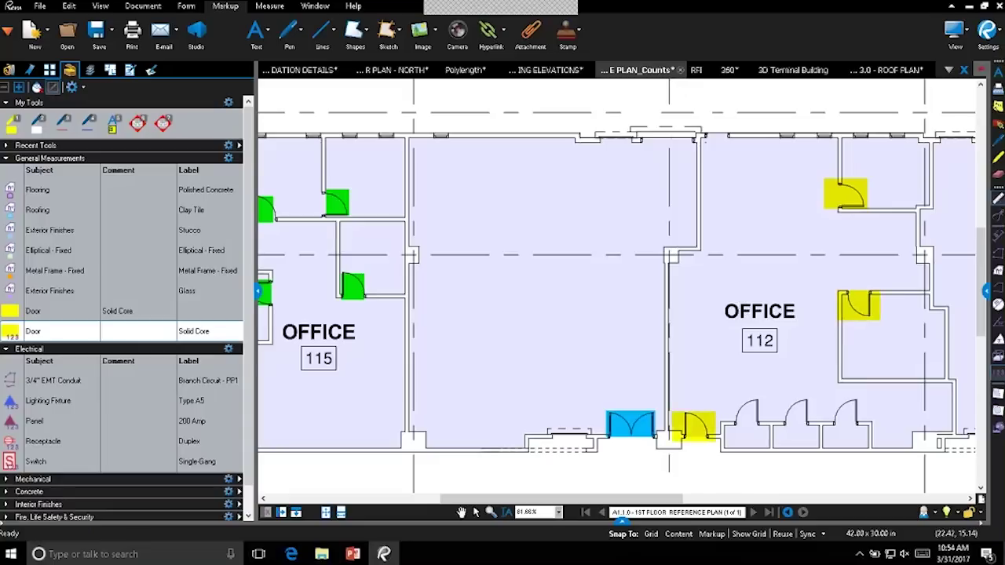
scroll(703, 138, "down", 5)
scroll(704, 269, "up", 4)
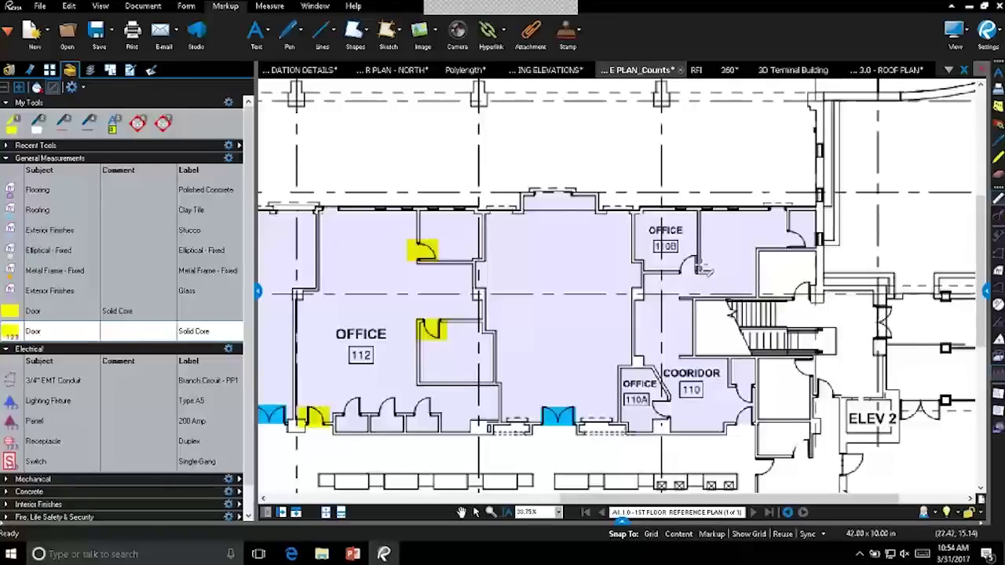
left_click(701, 268)
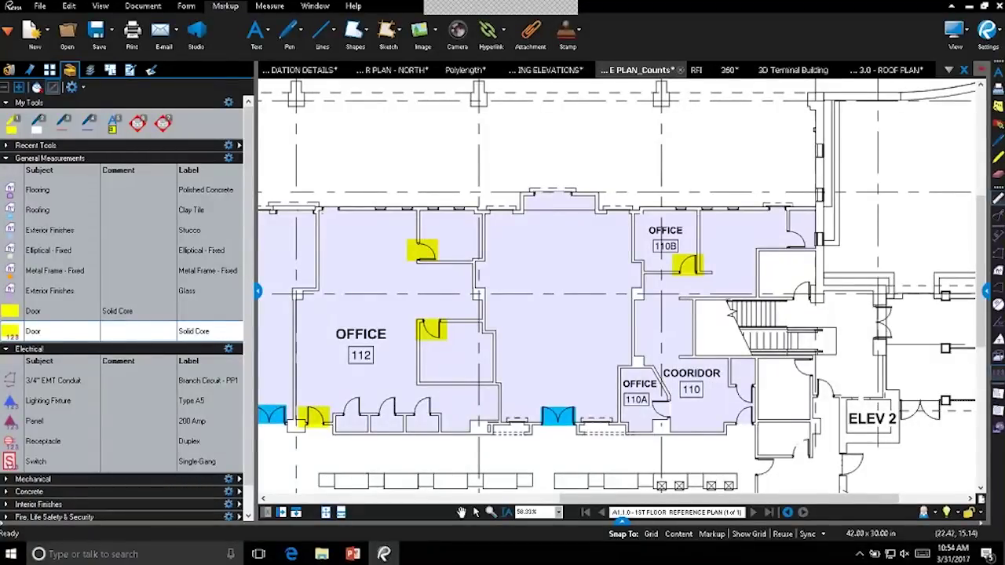
left_click(662, 410)
left_click(796, 237)
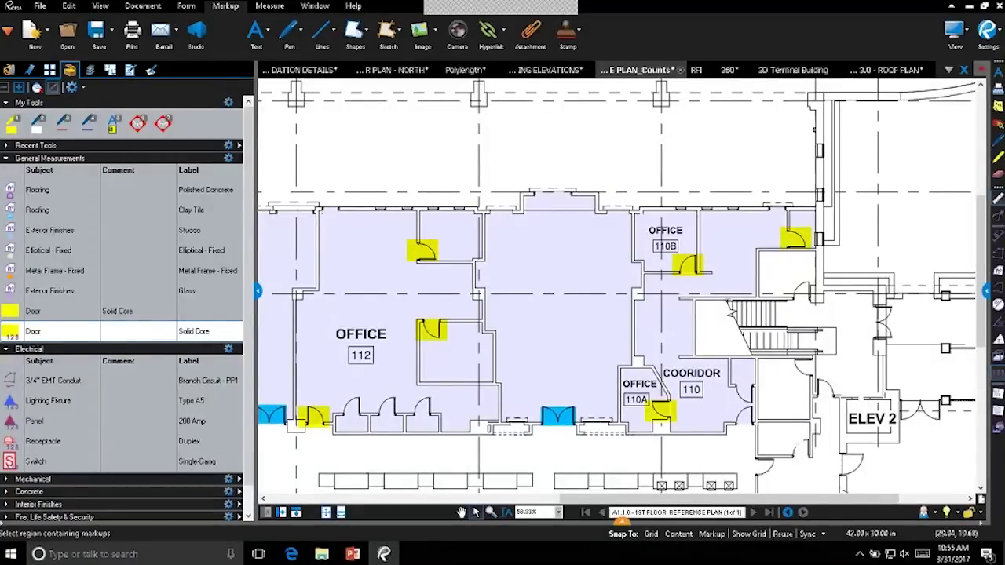
Step: Examine the Door entries in the markups list, checking the labels, spaces and counts of the Glass Light and Solid Core doors
key("alt+l")
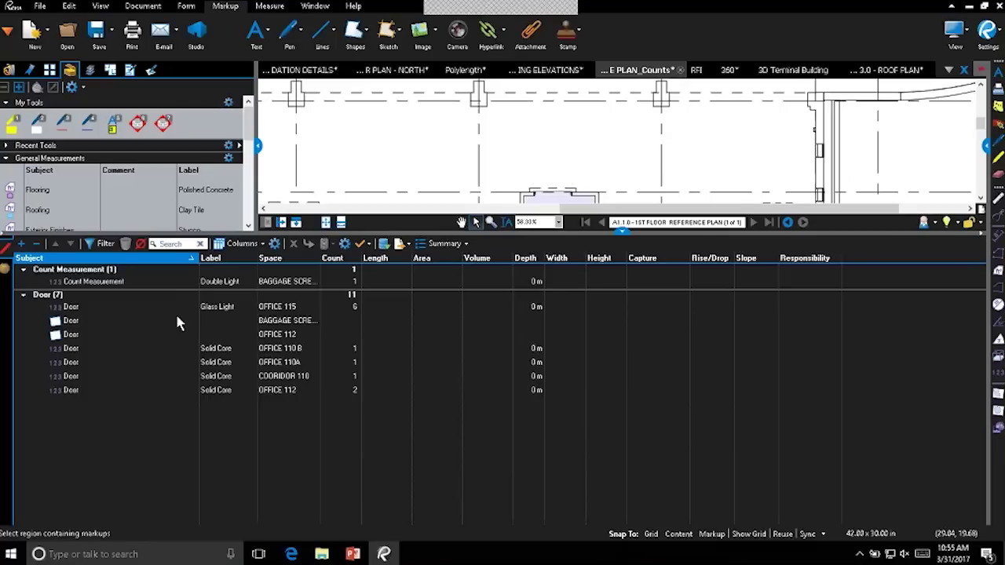
left_click(167, 355)
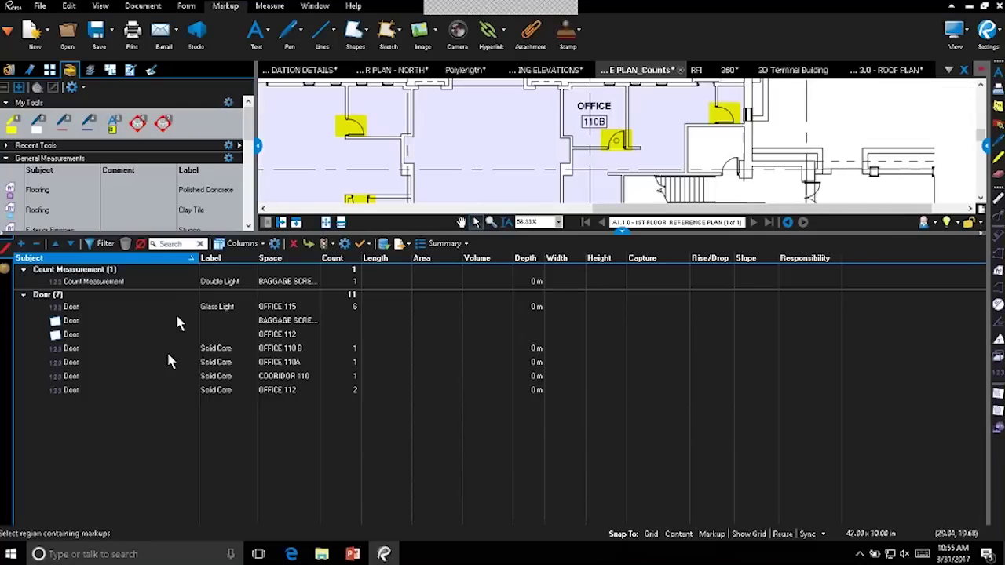
key("Down")
key("Down")
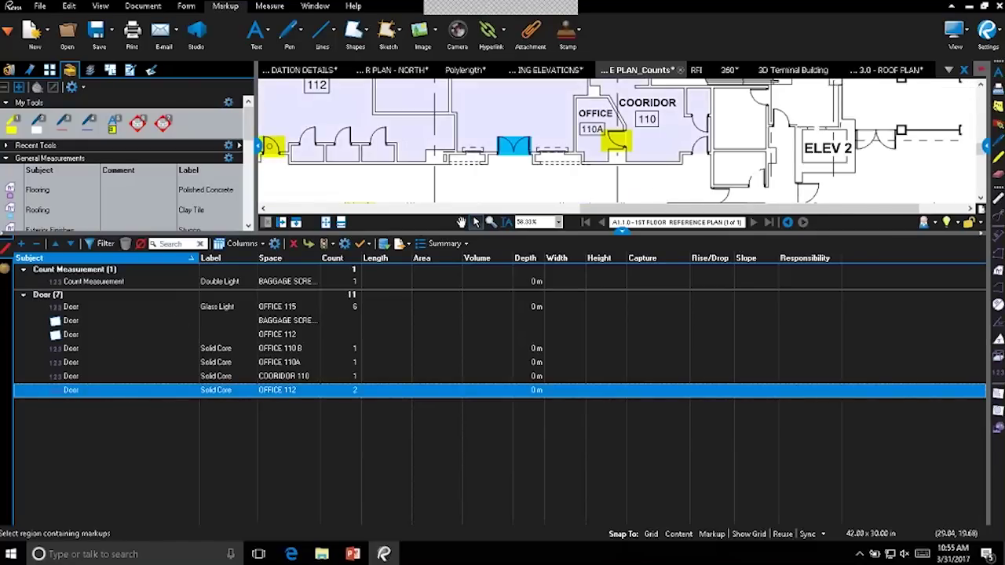
left_click(289, 309)
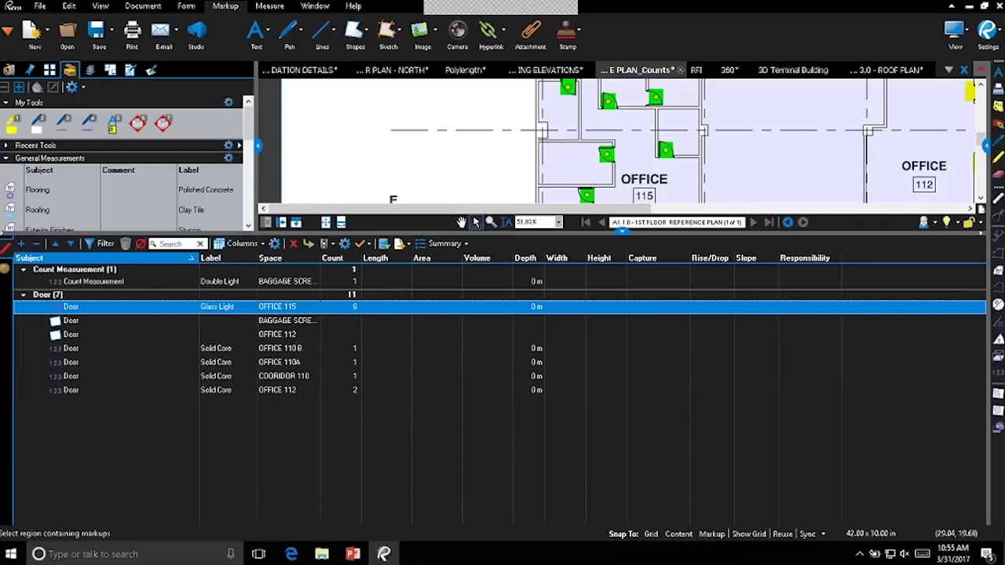
left_click(290, 390, "ctrl")
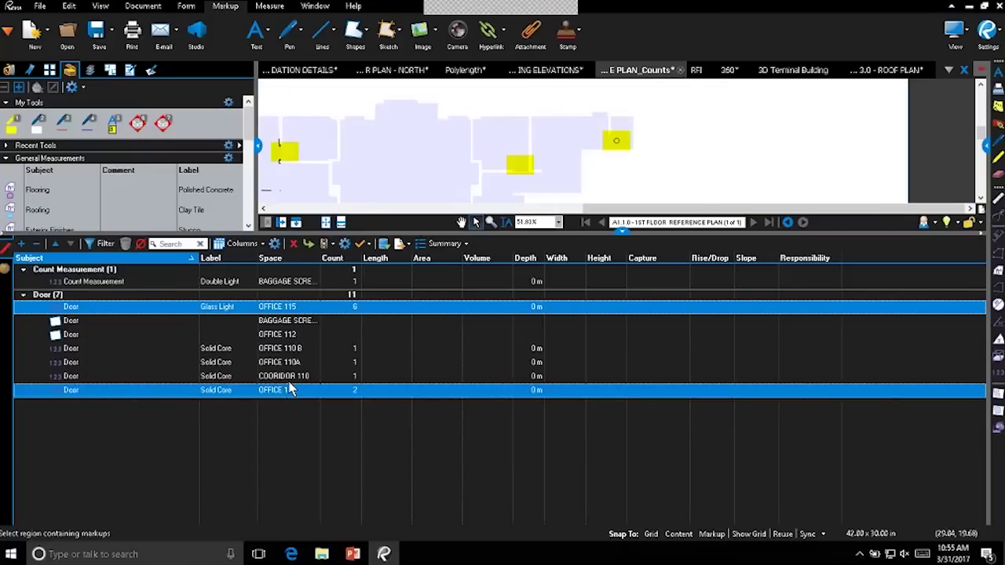
left_click(290, 390)
left_click(225, 351)
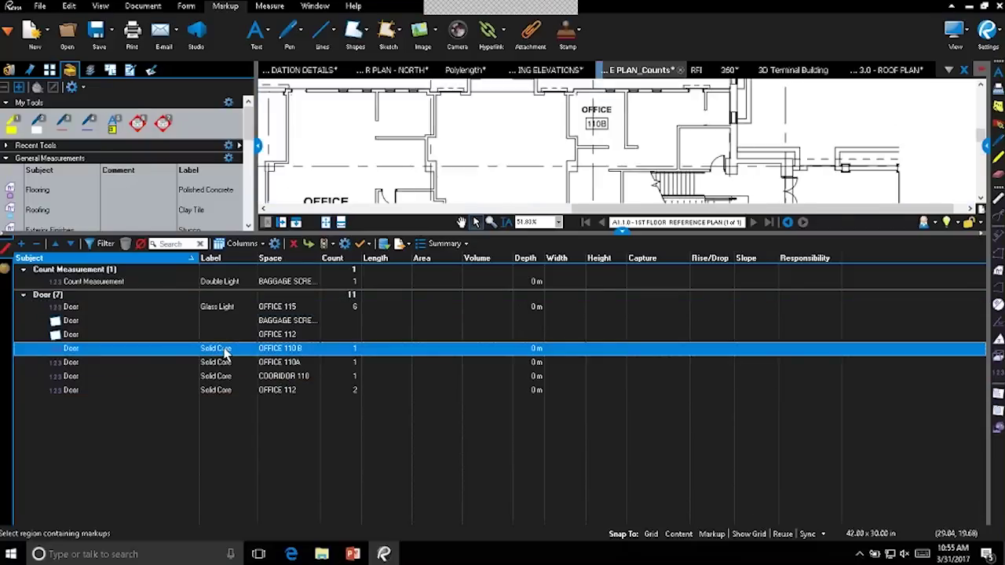
left_click(225, 362)
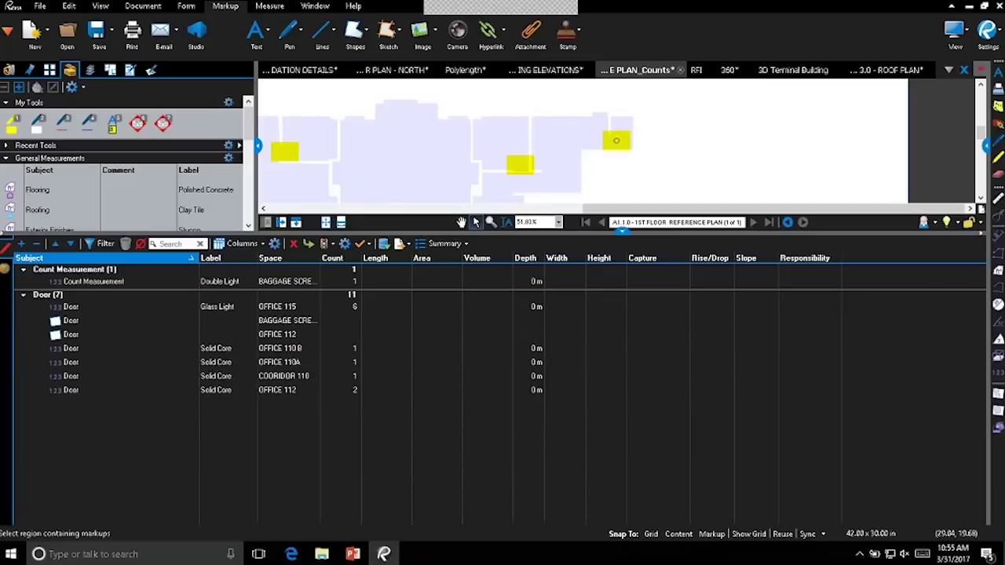
left_click(308, 390)
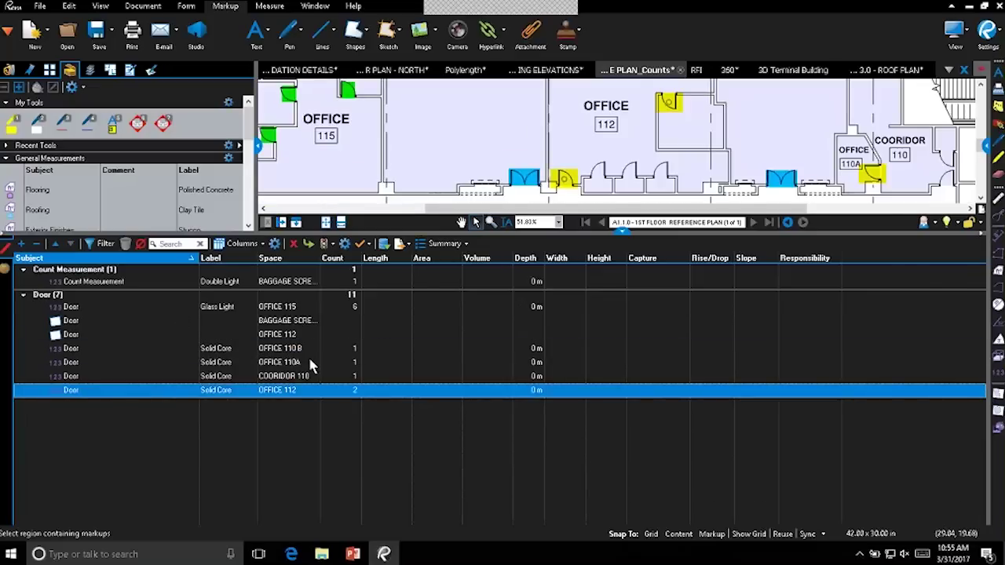
left_click(621, 231)
Step: Look over the marked-up floor plan, the Electrical tool set and the available profiles
left_click_drag(775, 159, 790, 392)
scroll(789, 392, "down", 2)
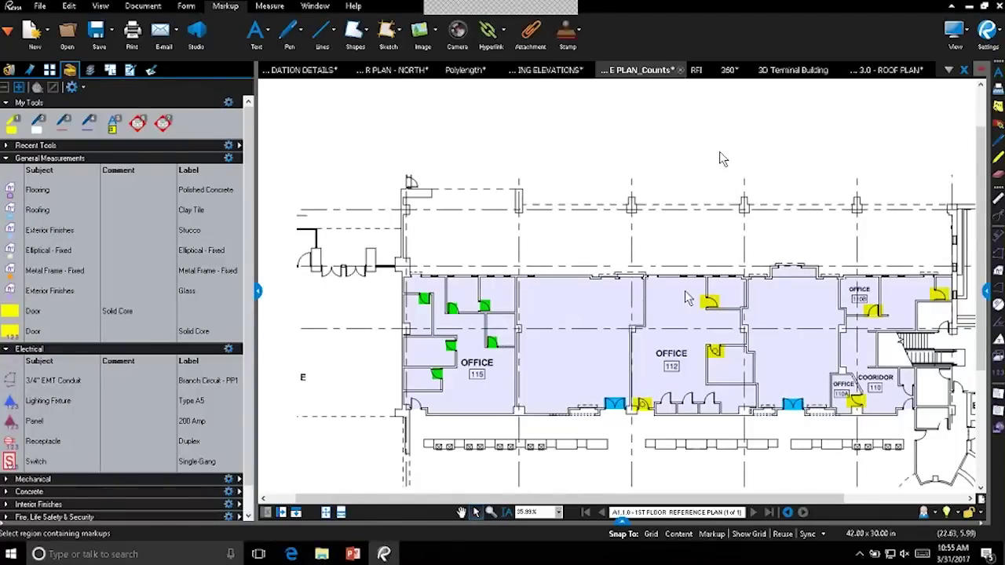
left_click_drag(688, 298, 619, 226)
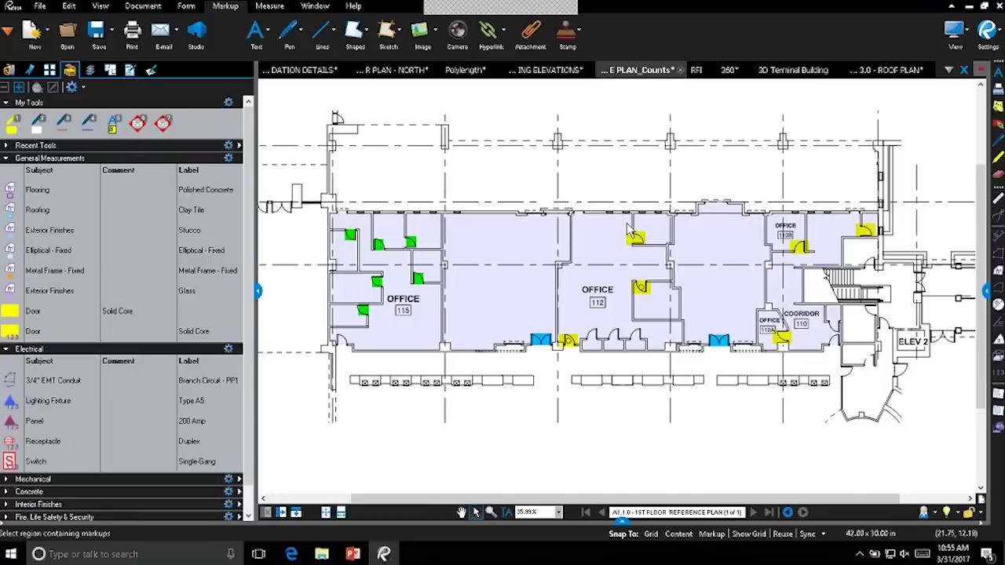
left_click_drag(839, 391, 823, 379)
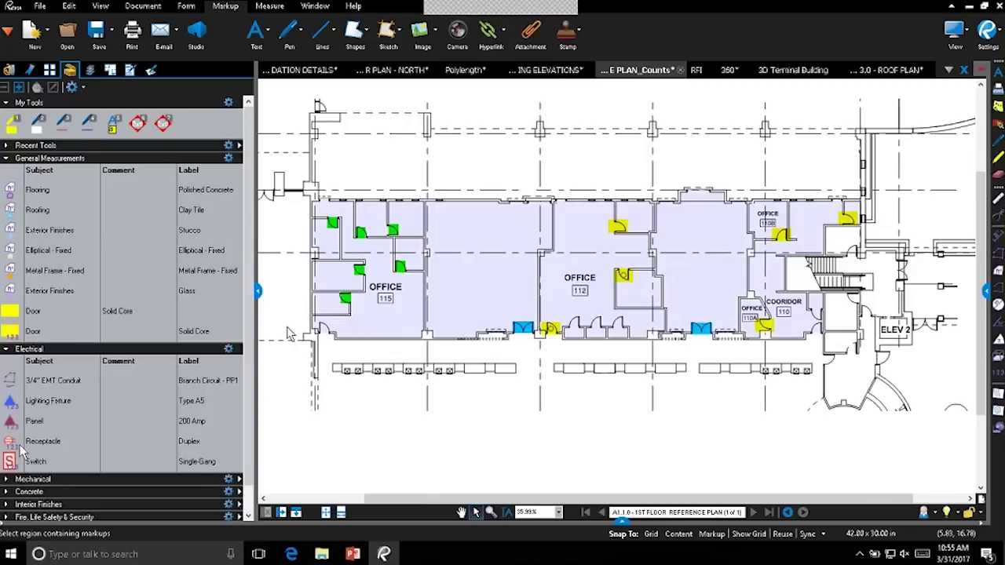
scroll(86, 385, "down", 1)
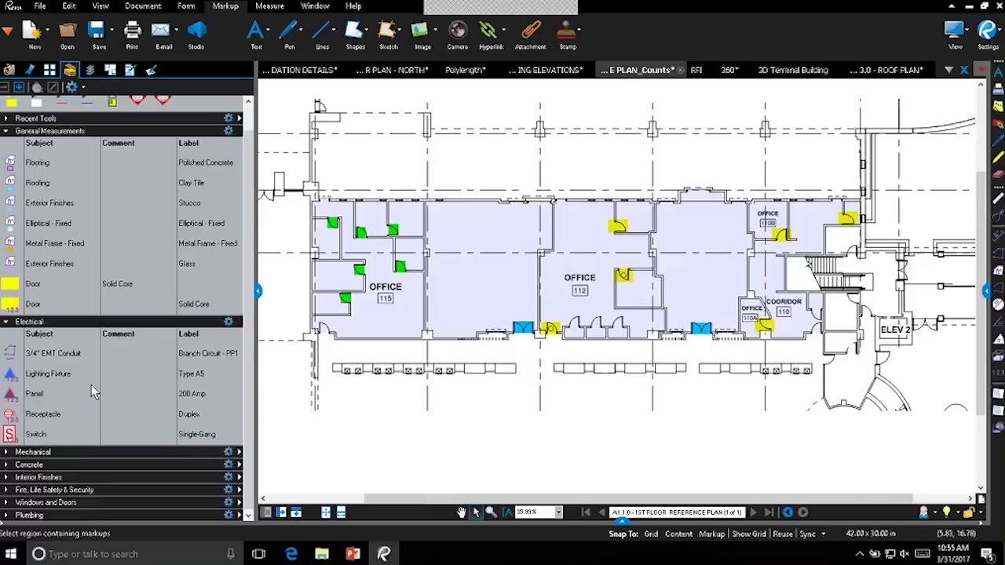
left_click(99, 5)
left_click(336, 32)
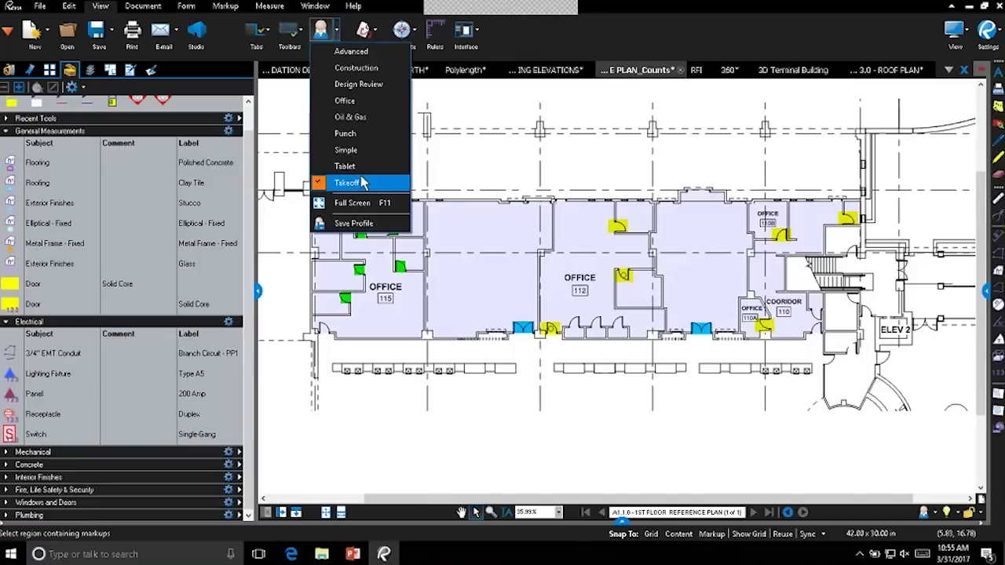
left_click(583, 161)
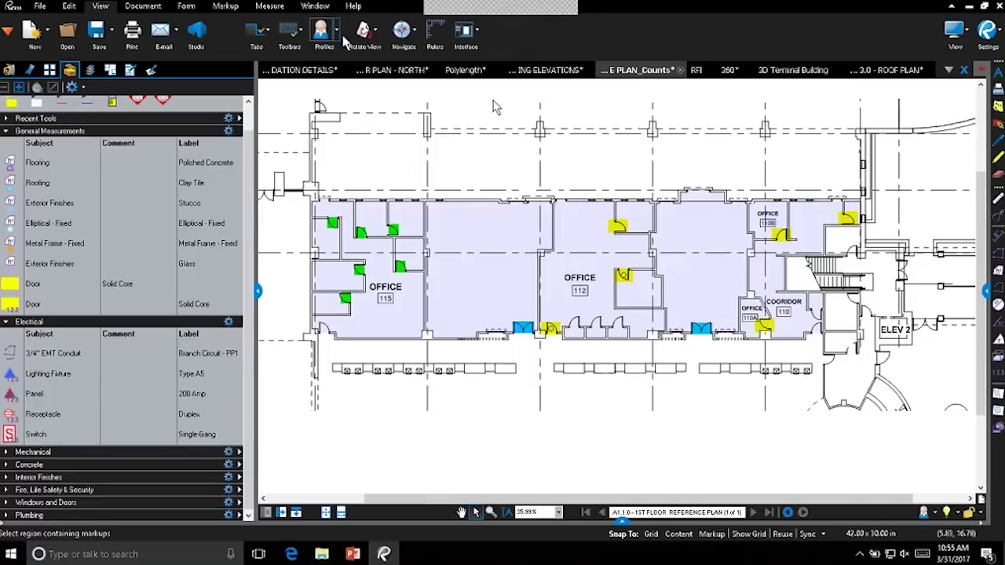
left_click(337, 33)
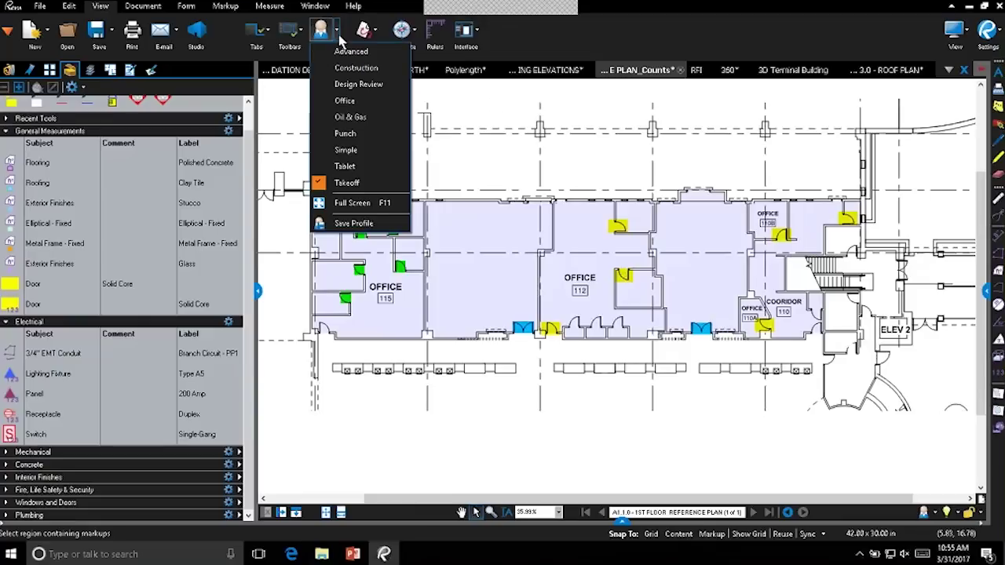
left_click(518, 174)
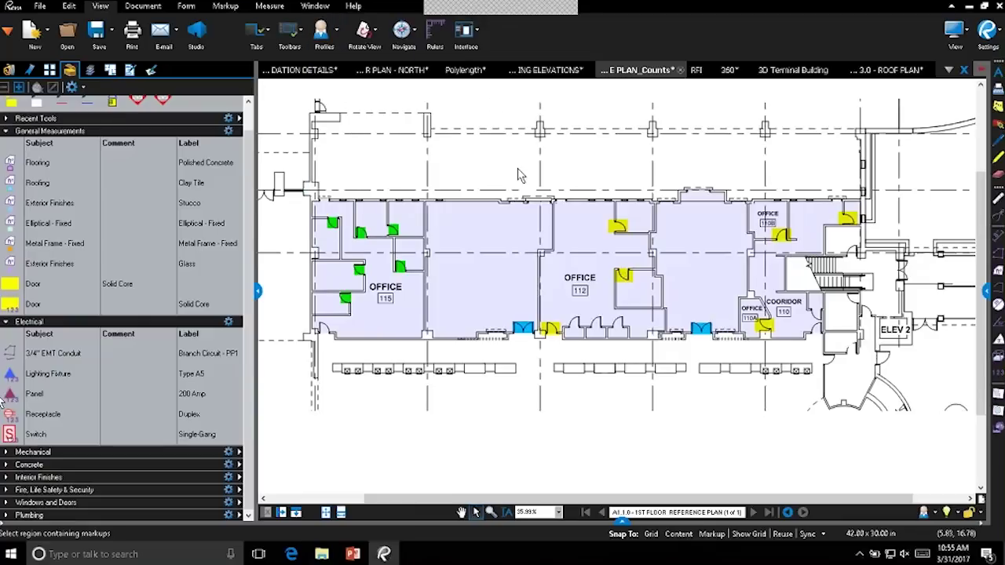
Step: Place four Duplex receptacle counts along the west and east walls of office 112 with the Electrical tool set
left_click(48, 414)
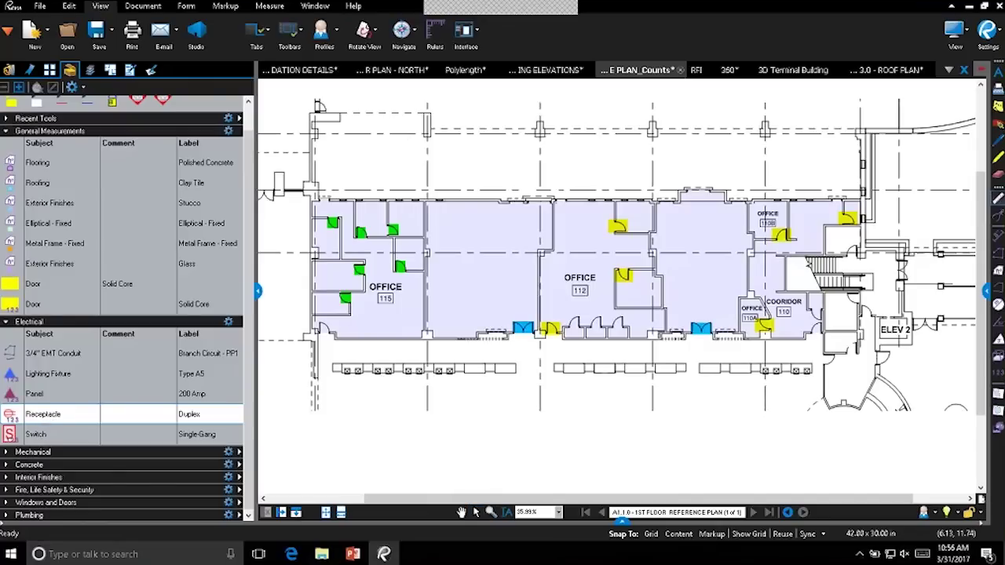
left_click(648, 214)
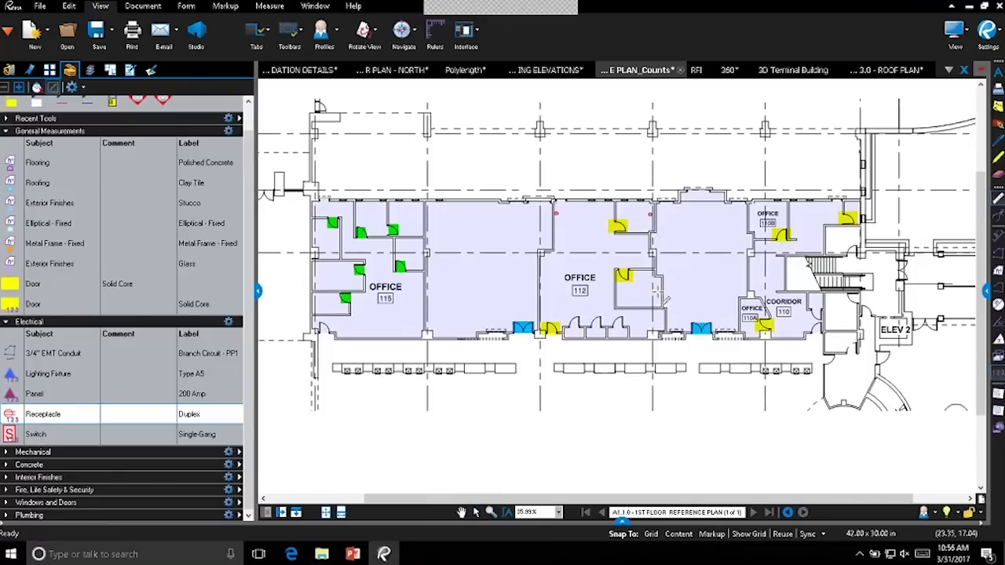
left_click(657, 292)
left_click(542, 292)
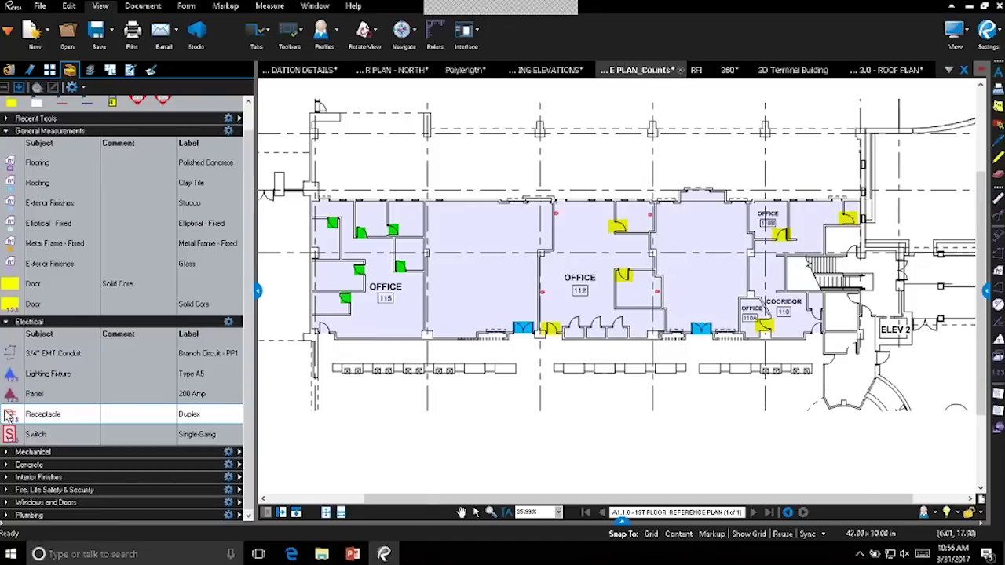
Step: Expand the Mechanical tool set to show its saved tools, and hide the tool sets to widen the drawing view
left_click(19, 451)
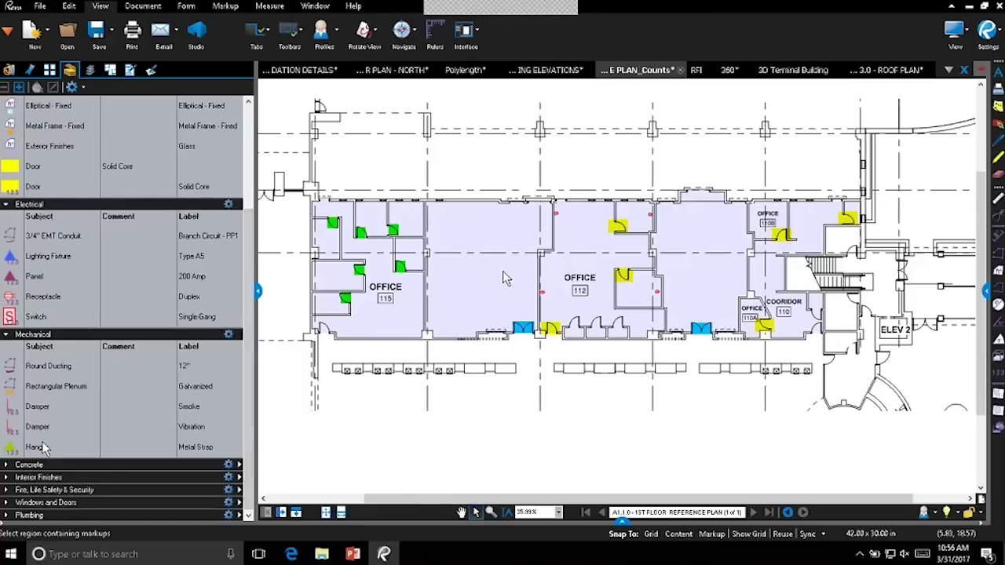
left_click(39, 298)
right_click(38, 301)
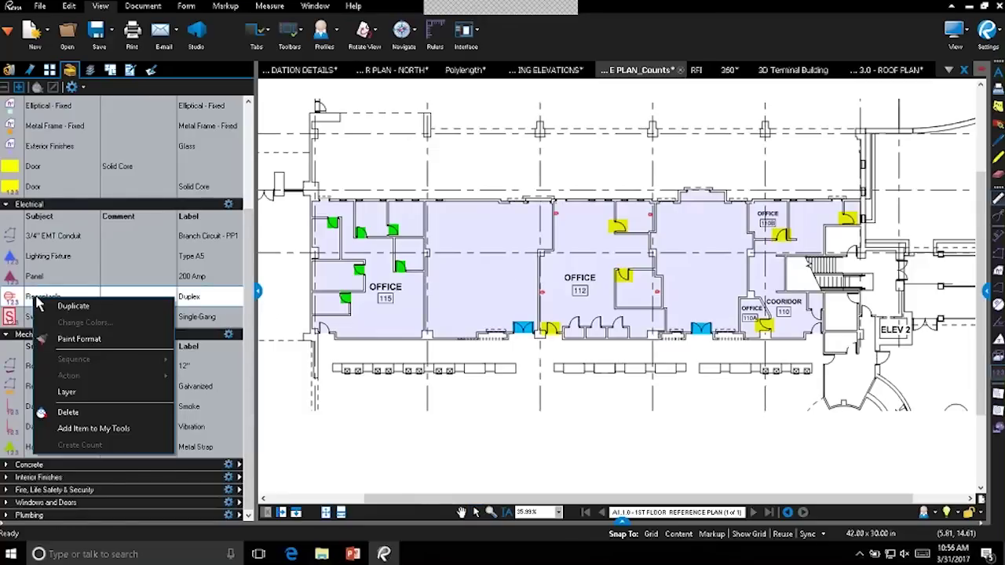
key("Escape")
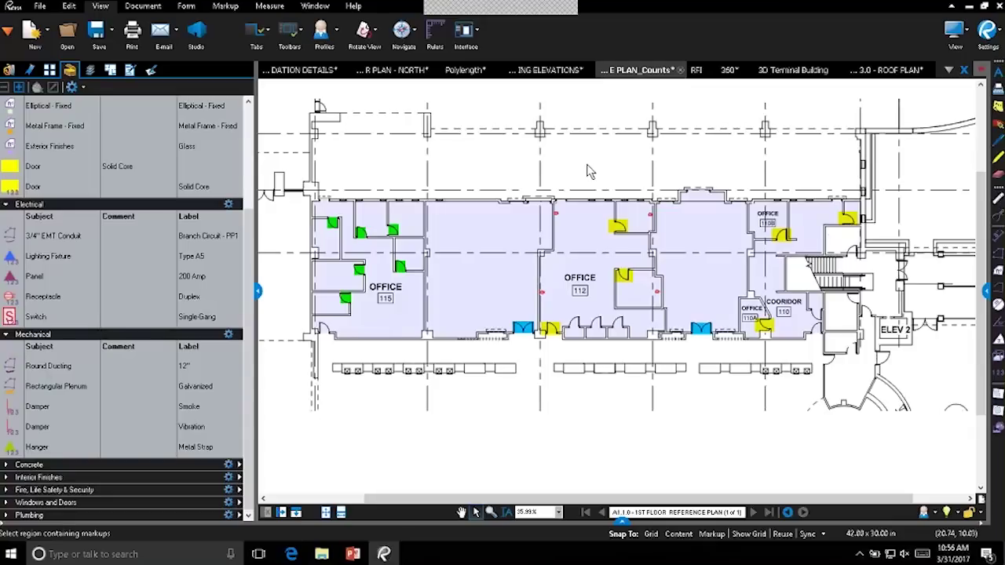
left_click(258, 292)
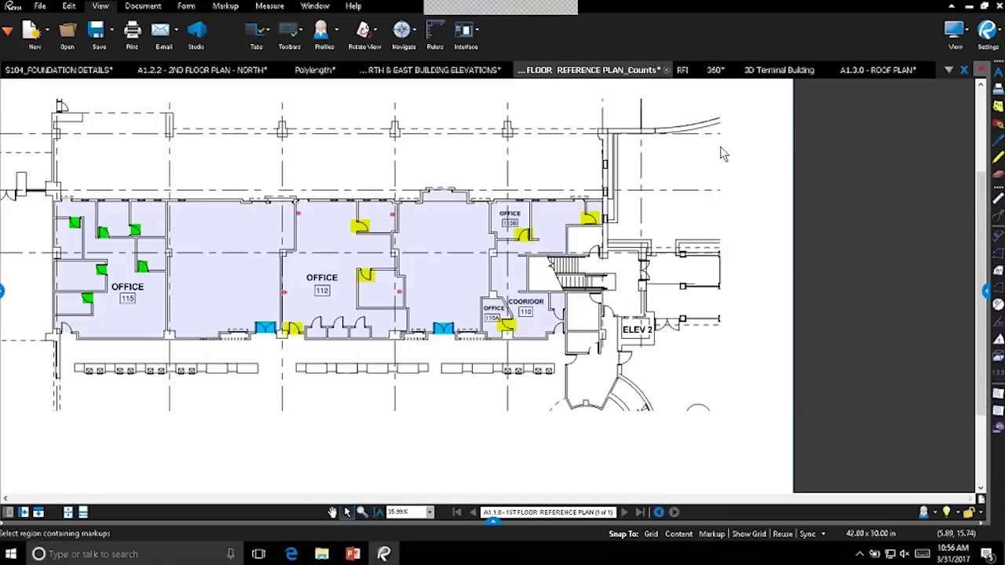
Step: Switch to the RFI document and automatically create form fields from its blank lines and boxes
mouse_move(685, 71)
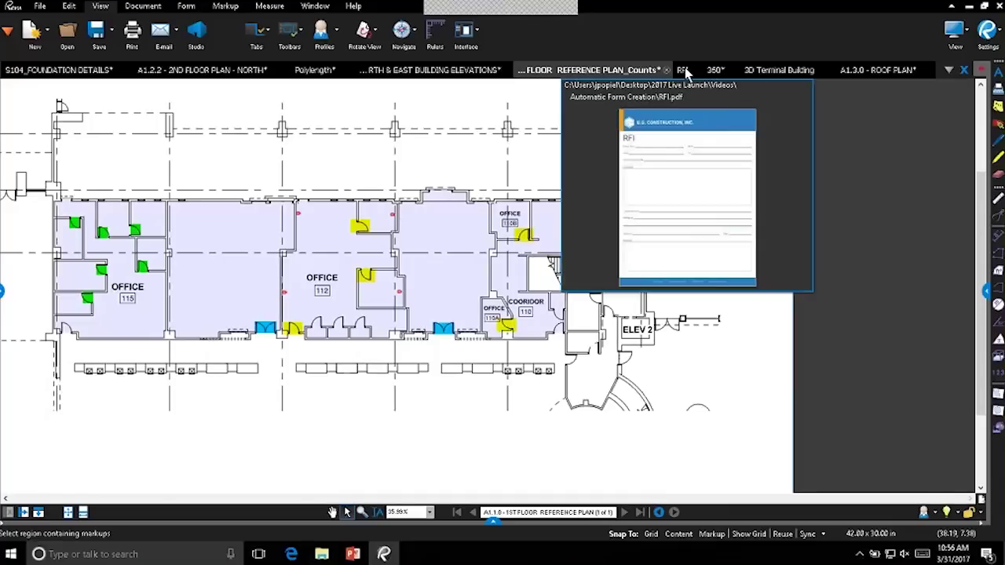
left_click(684, 70)
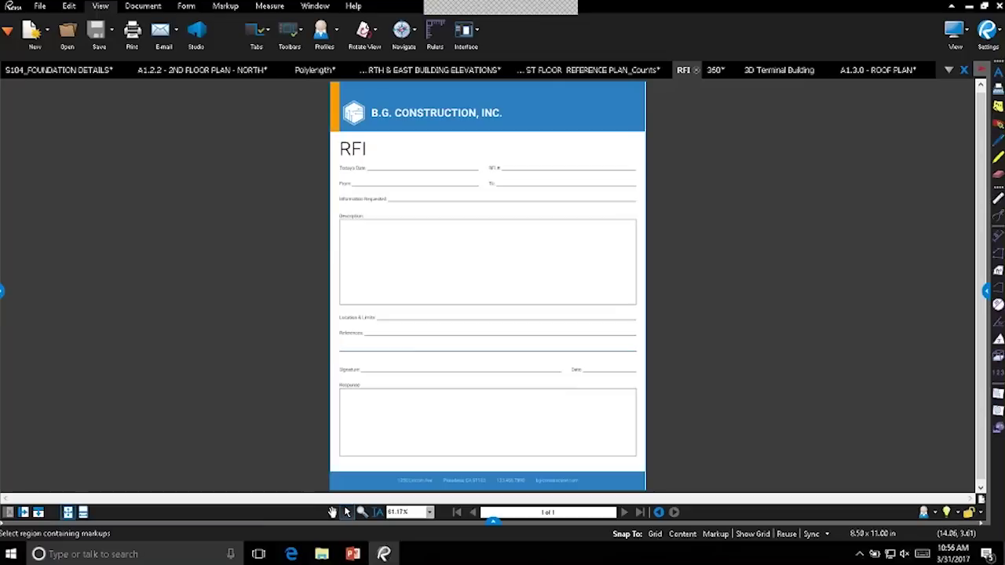
left_click(188, 8)
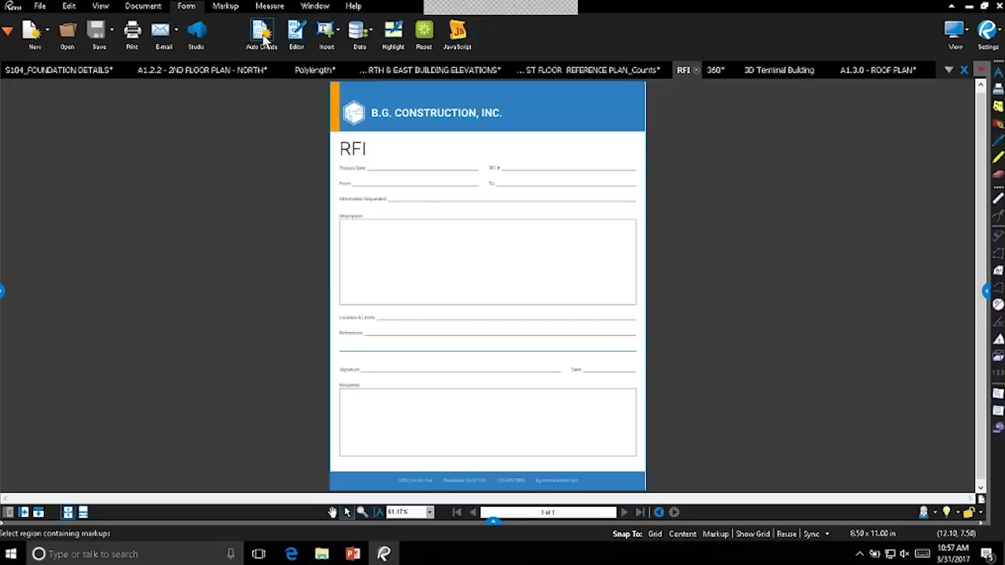
left_click(262, 38)
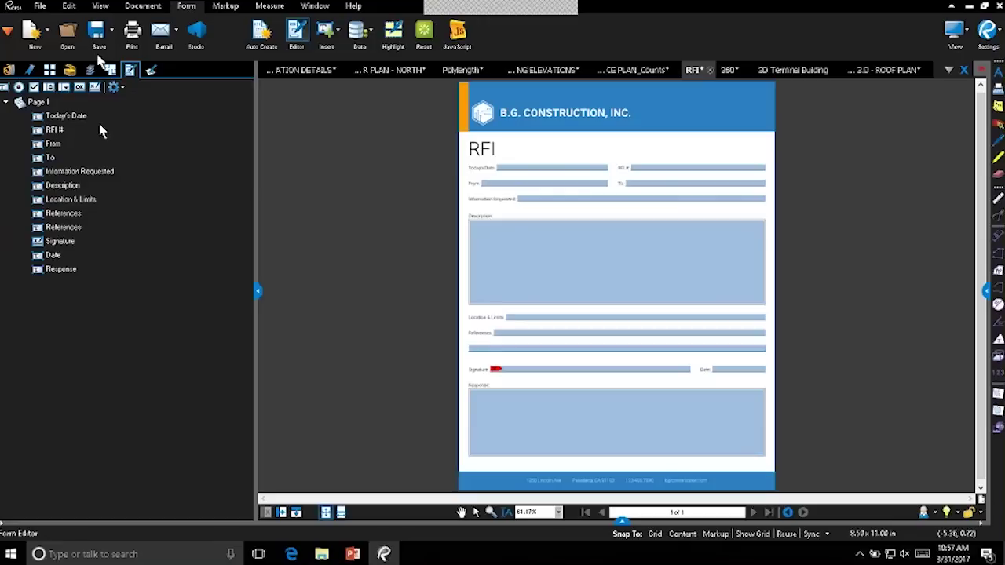
Step: Inspect the Today's Date, RFI #, From and Signature fields in the RFI's form field list, and hide the list
left_click(67, 119)
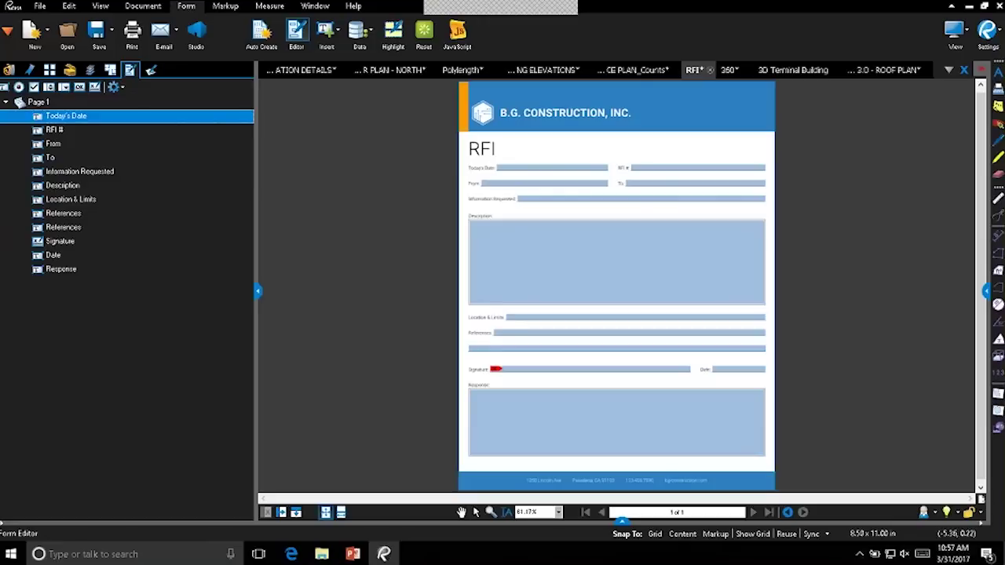
left_click(56, 130)
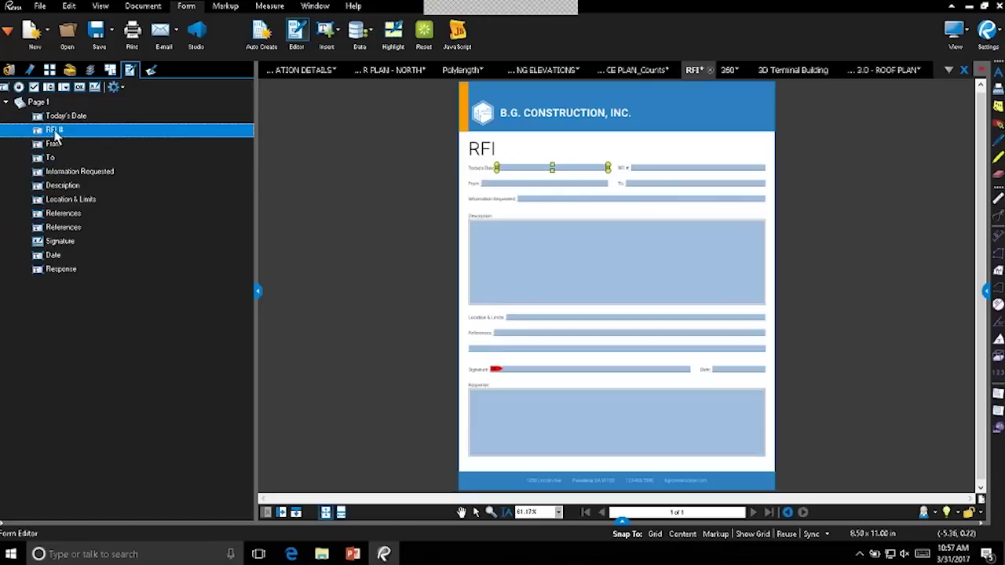
left_click(52, 145)
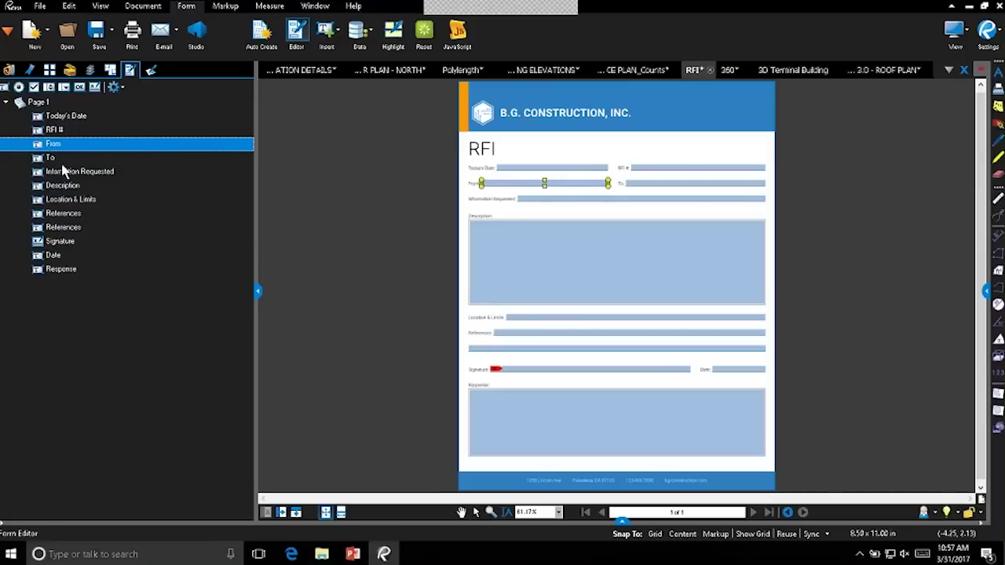
left_click(63, 166)
left_click(494, 369)
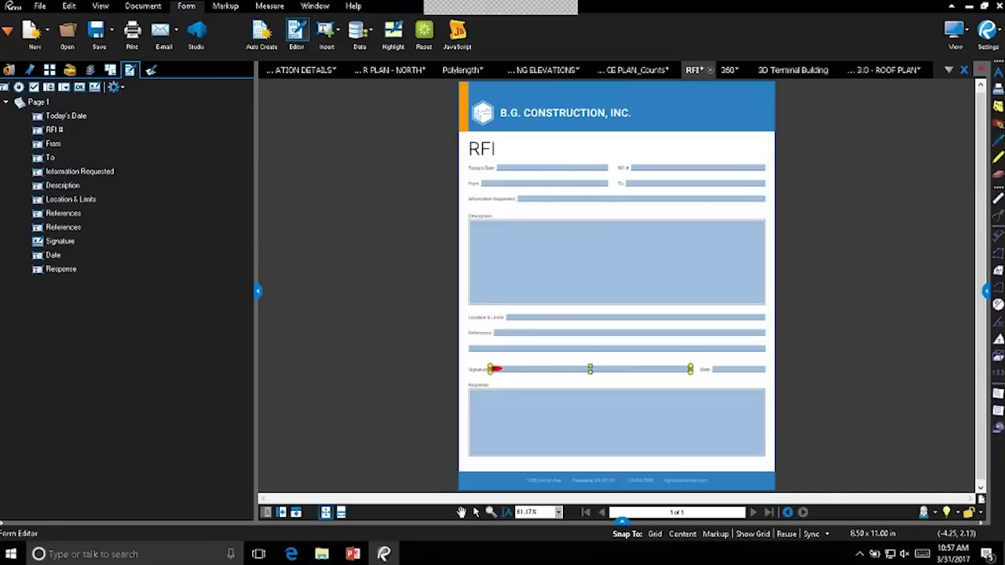
left_click(59, 242)
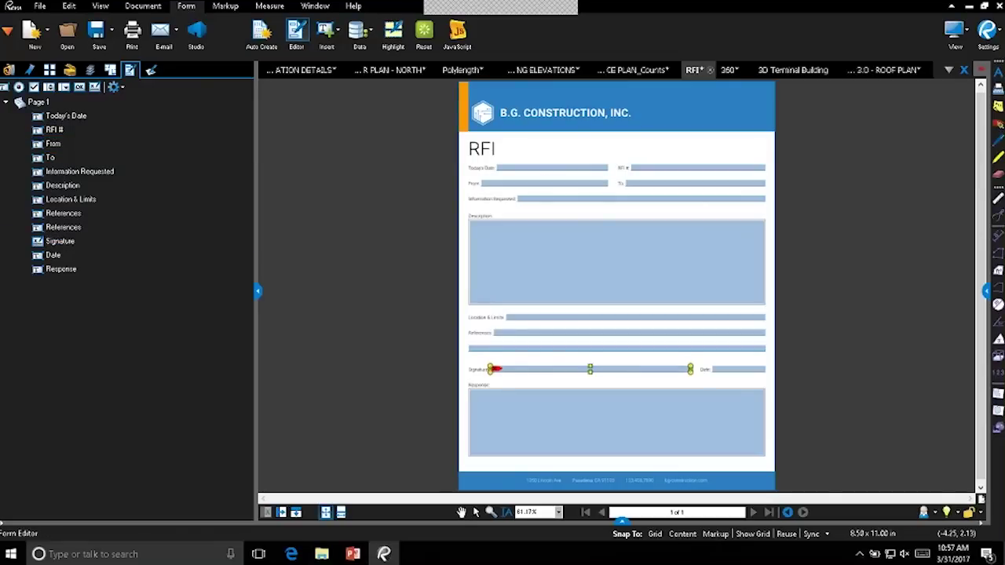
left_click(190, 317)
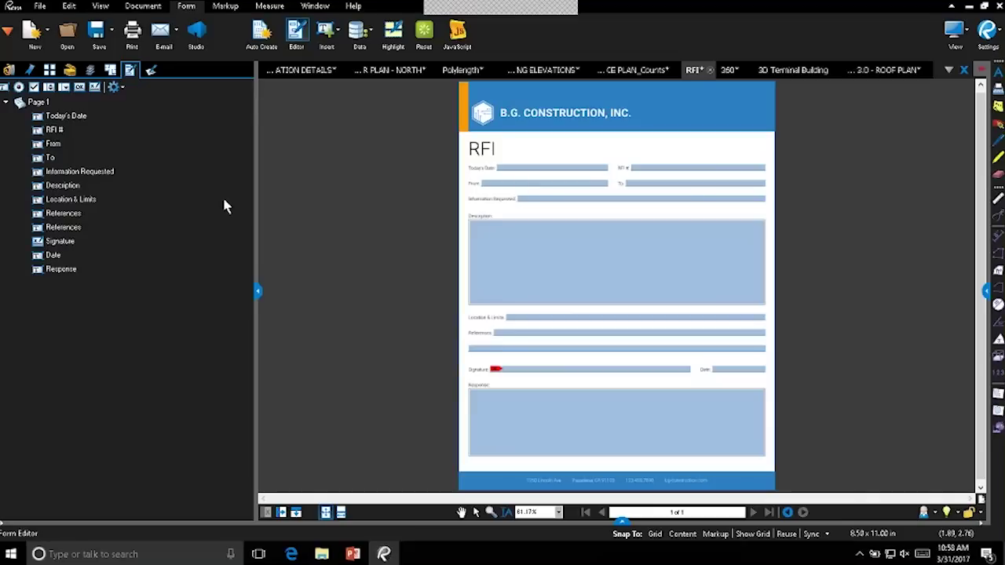
left_click(258, 291)
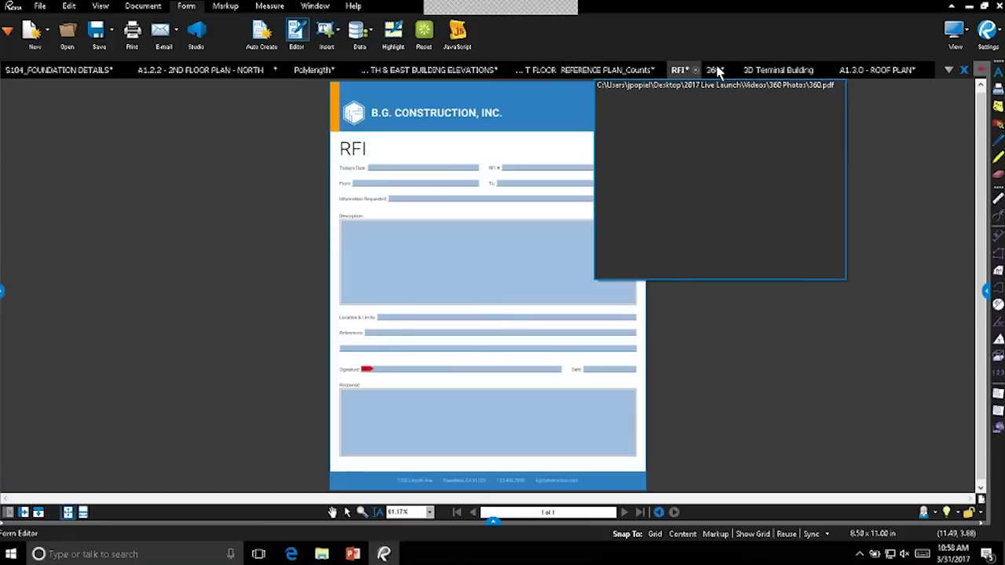
Step: Attach the 360 photo image from the 360 Photos folder as a capture to the red 360° symbol beside Circulation 217 in the 360 document
left_click(715, 69)
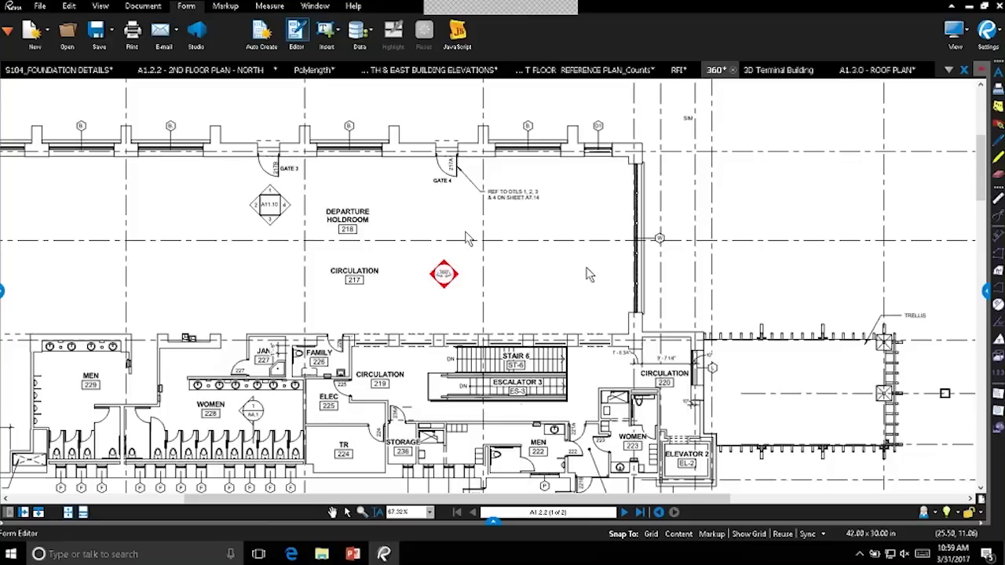
scroll(455, 258, "up", 5)
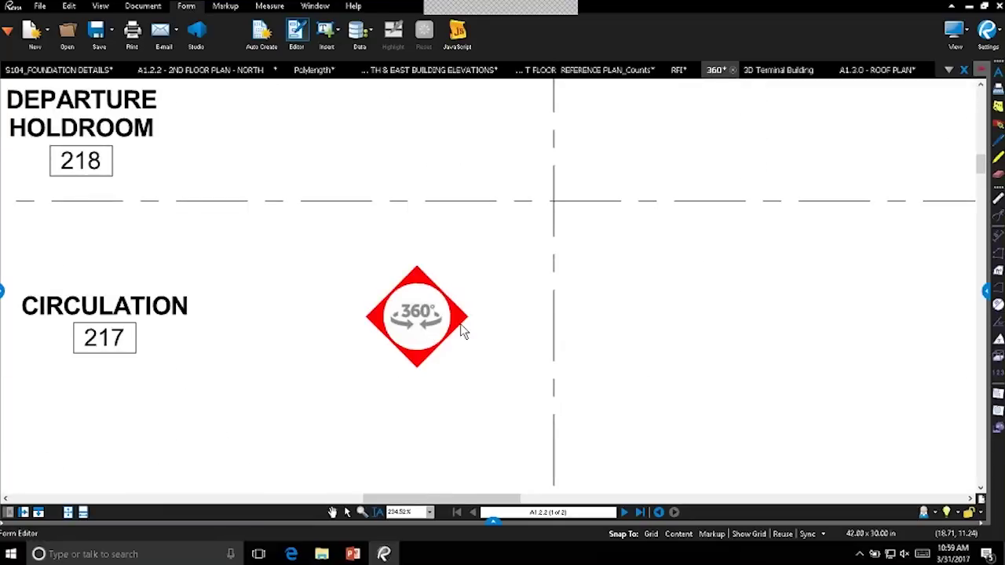
key("v")
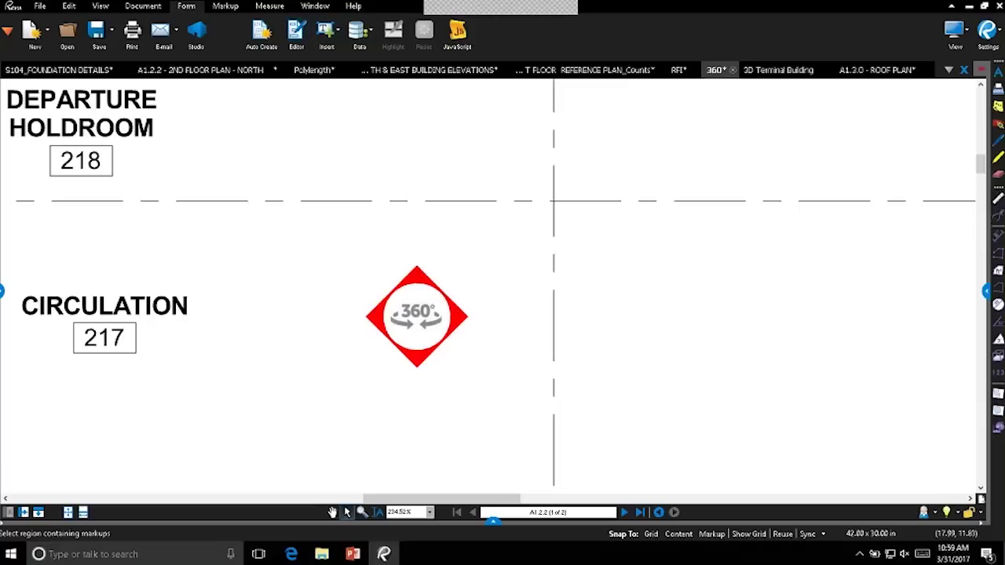
left_click(415, 286)
scroll(518, 233, "down", 1)
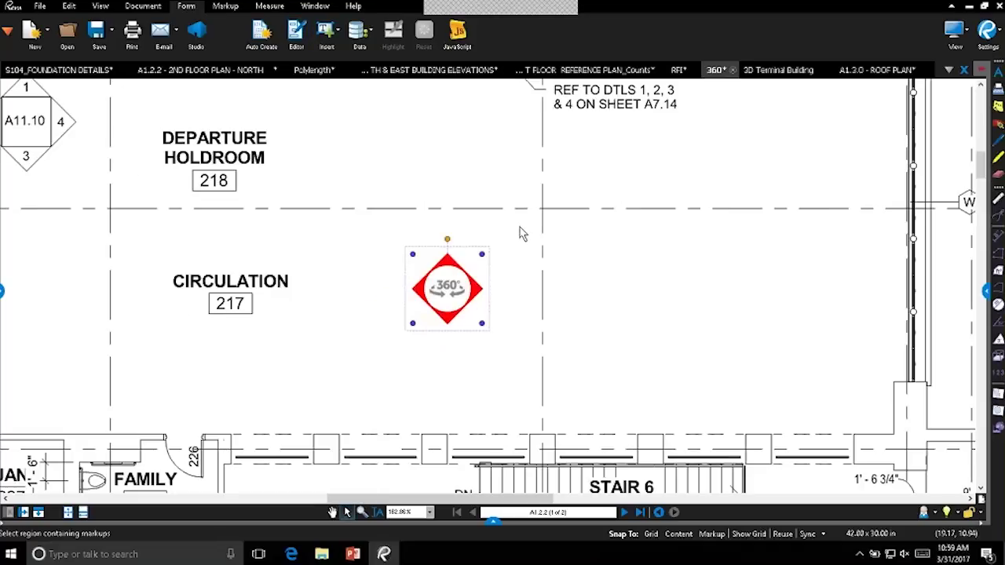
right_click(482, 291)
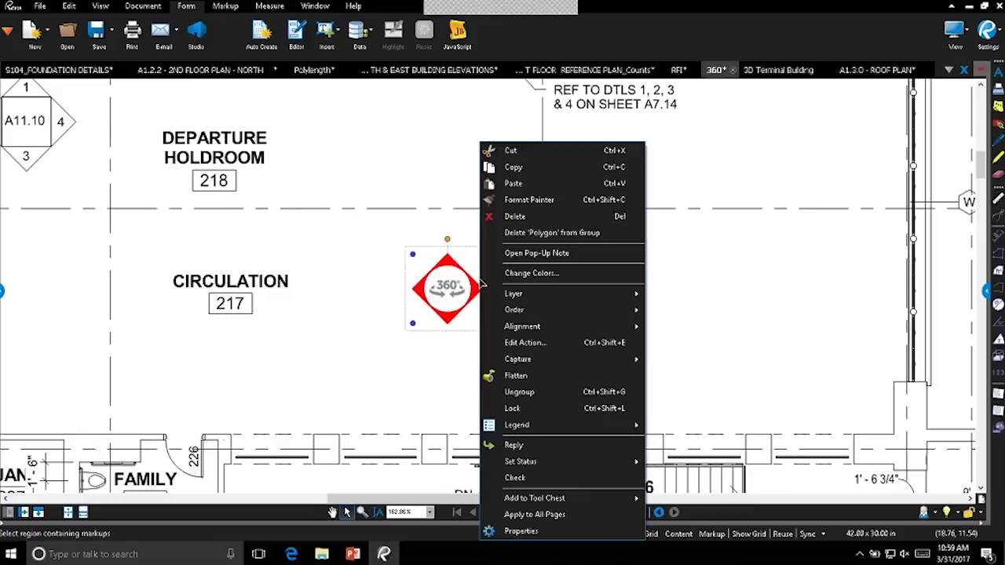
mouse_move(531, 359)
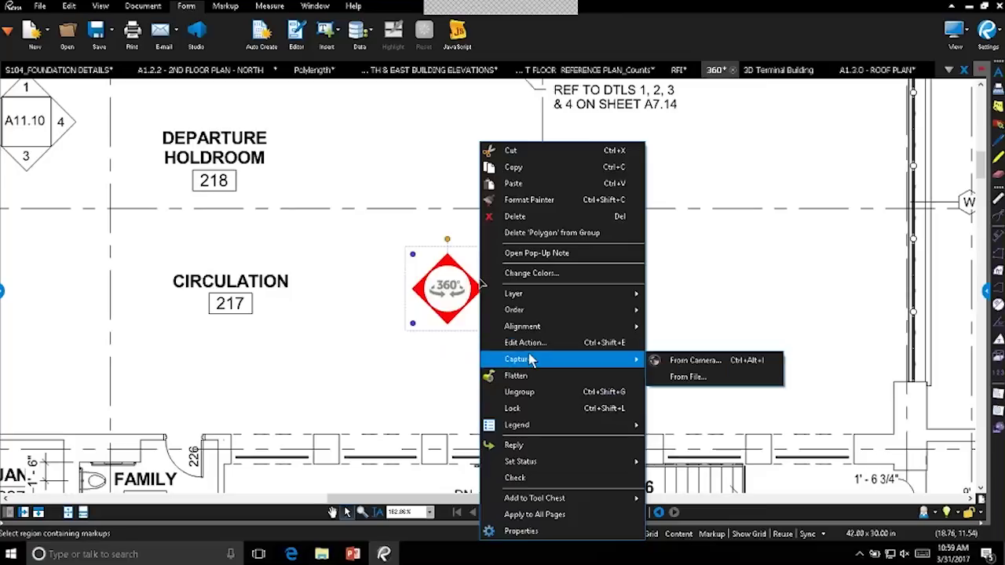
left_click(725, 380)
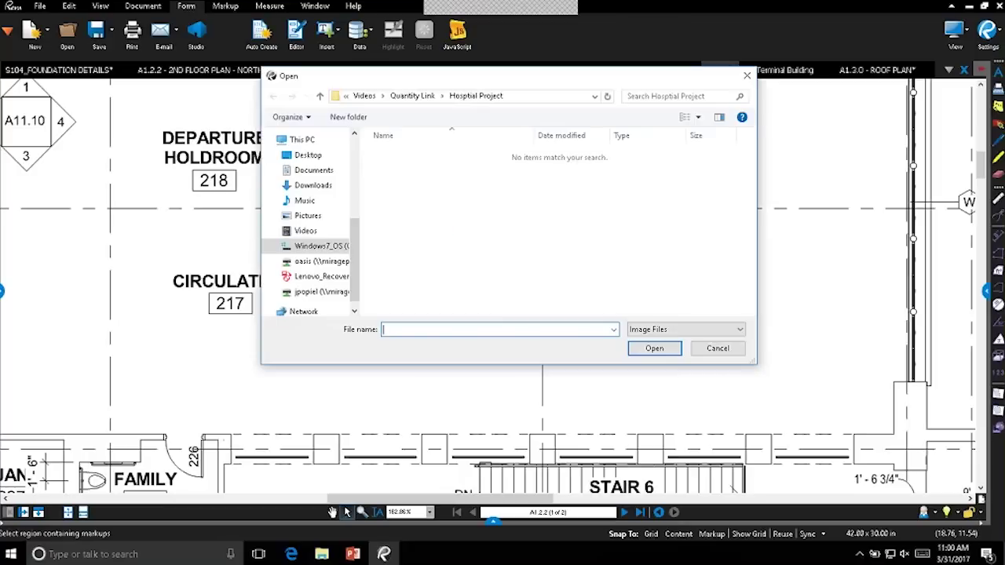
left_click(364, 96)
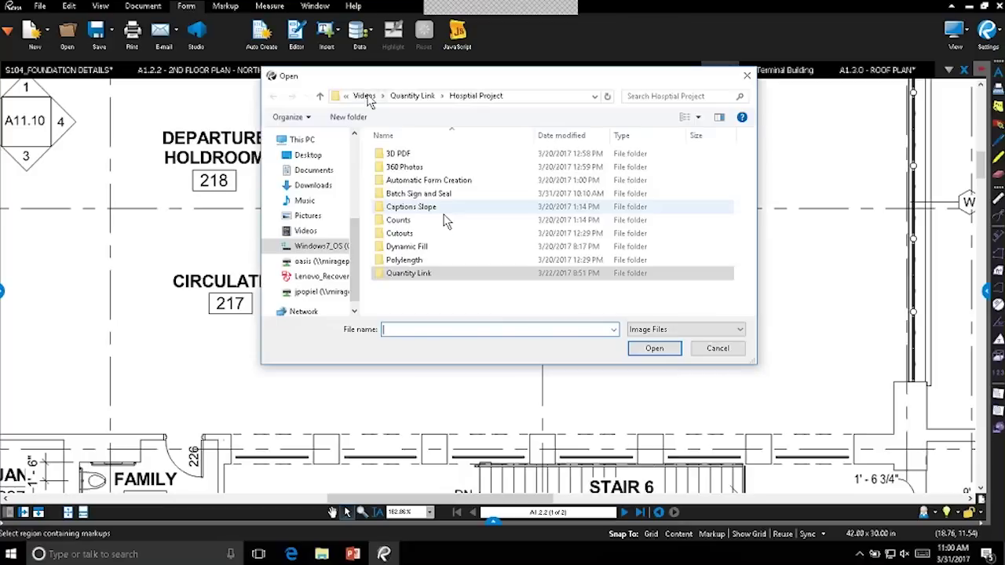
double_click(415, 169)
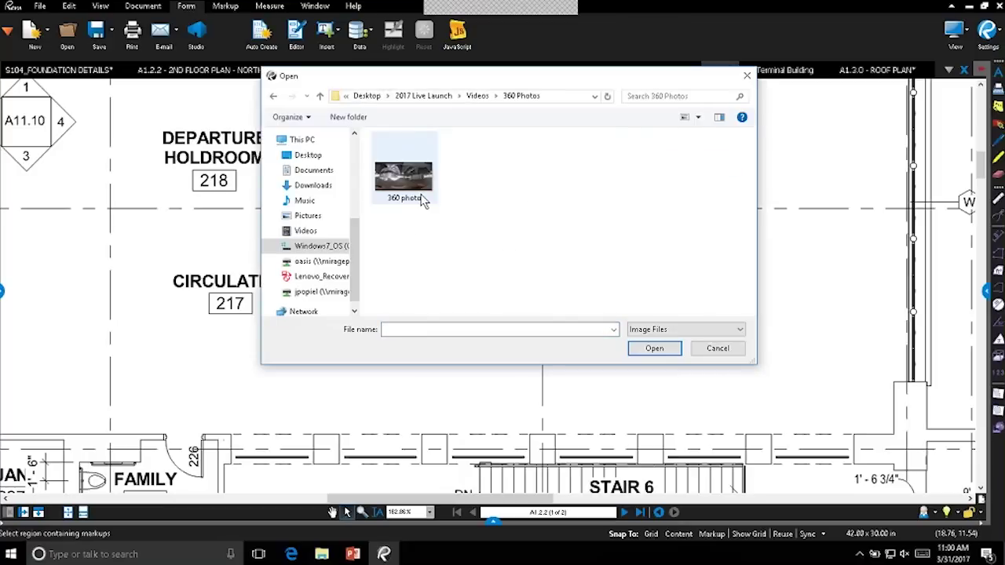
left_click(654, 348)
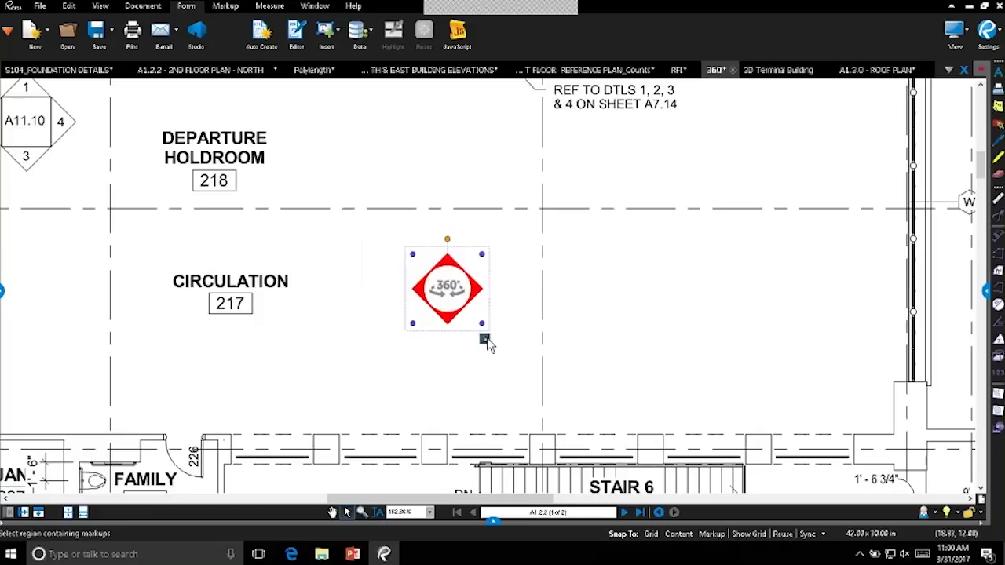
Step: View the 360 photo attached to the red symbol, rotating and zooming it to look around the room
left_click(485, 340)
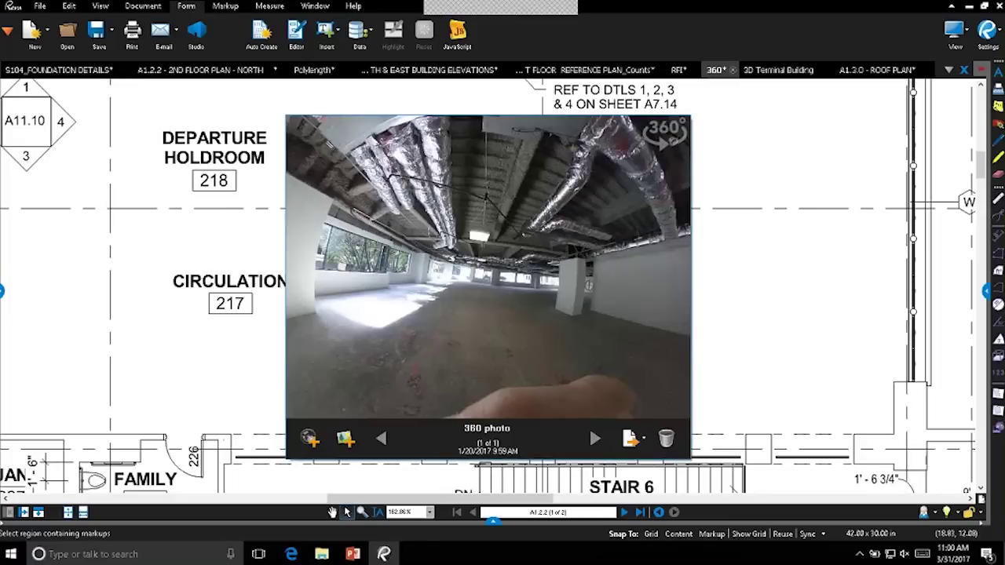
left_click_drag(684, 188, 521, 224)
scroll(520, 224, "down", 5)
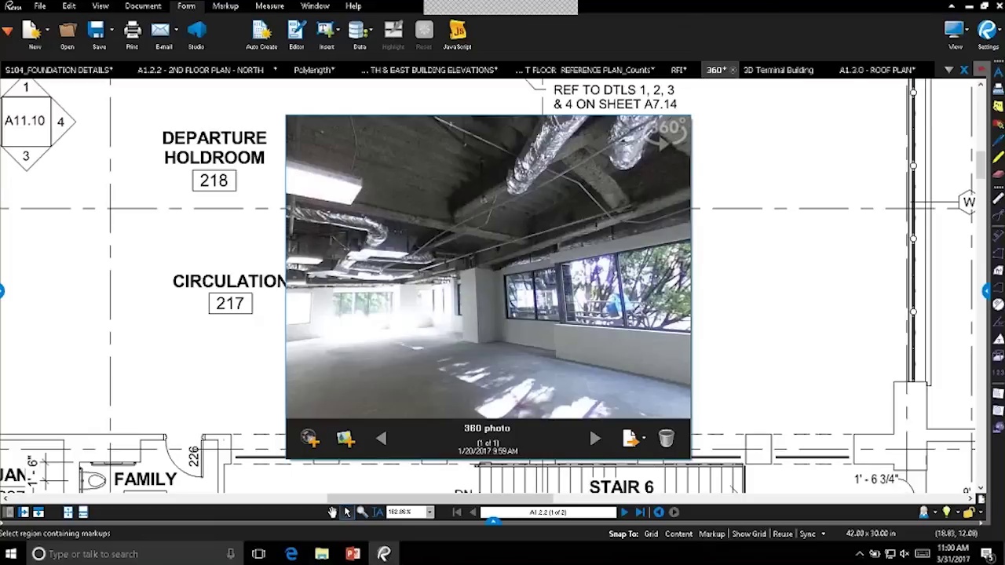
left_click_drag(520, 223, 554, 267)
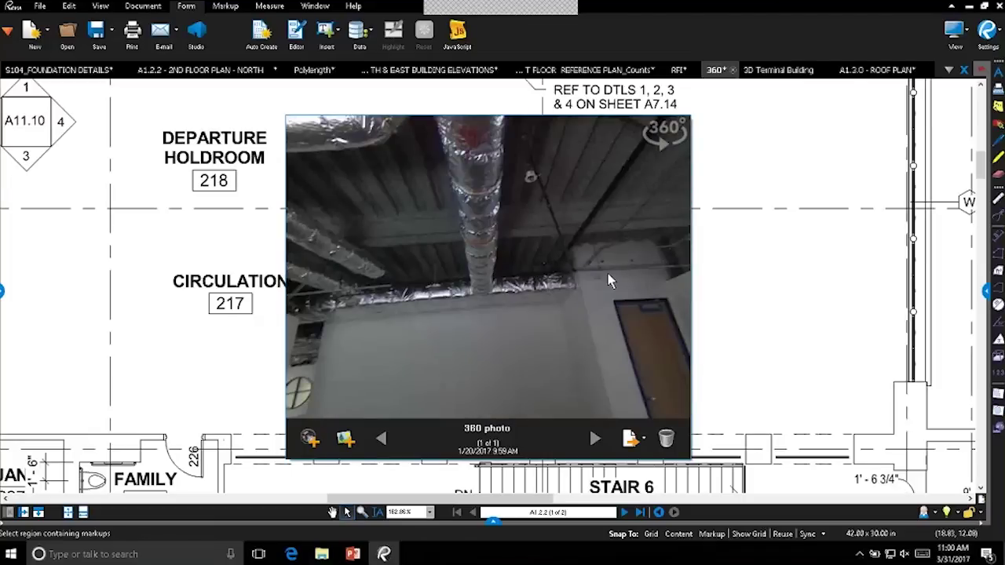
left_click_drag(604, 275, 588, 251)
left_click(743, 273)
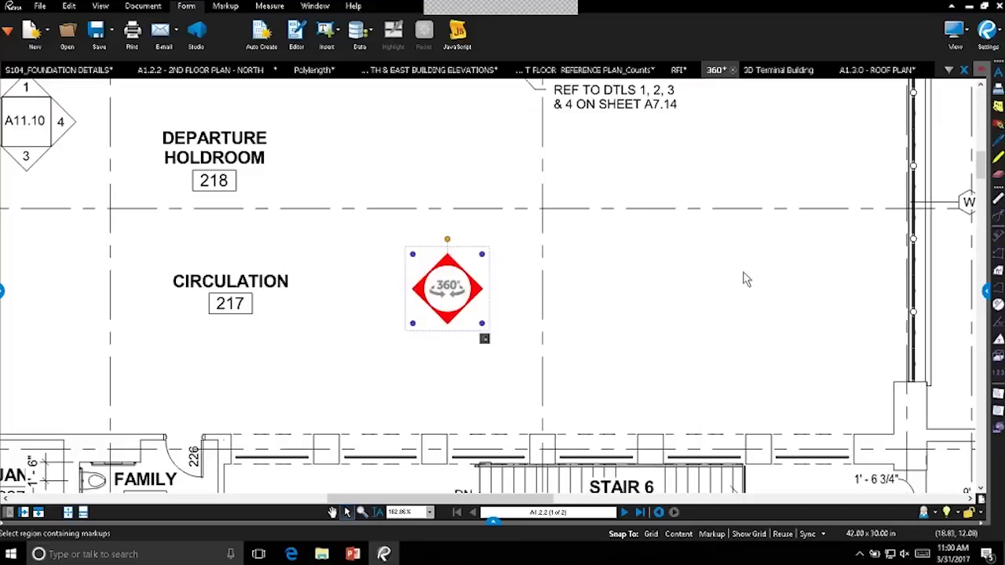
left_click(746, 279)
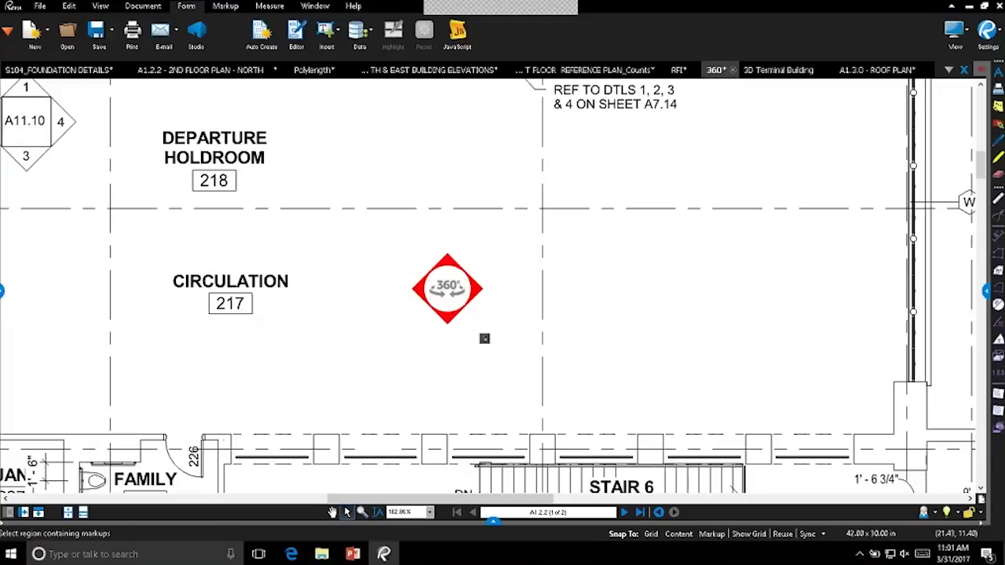
left_click(483, 341)
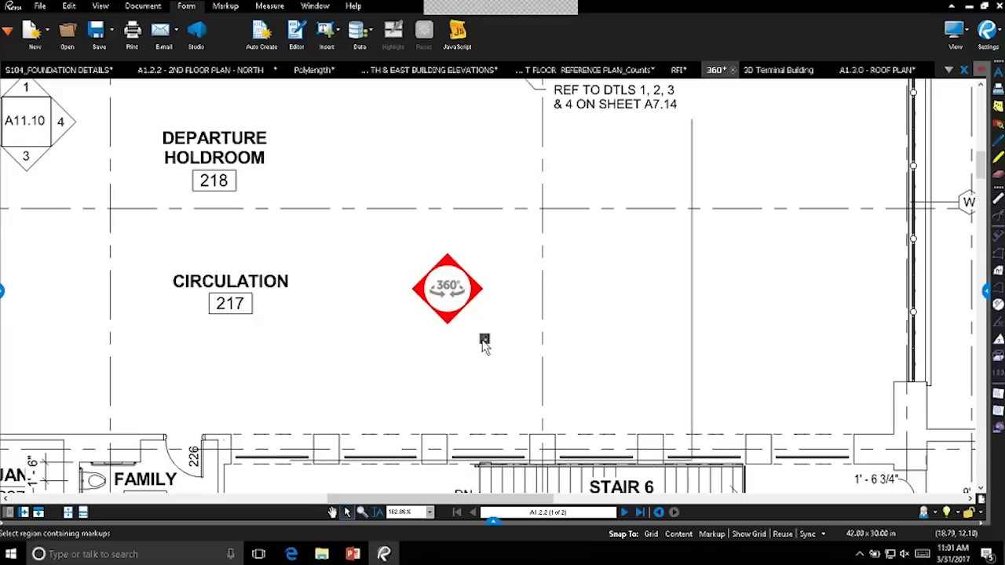
left_click_drag(483, 347, 548, 281)
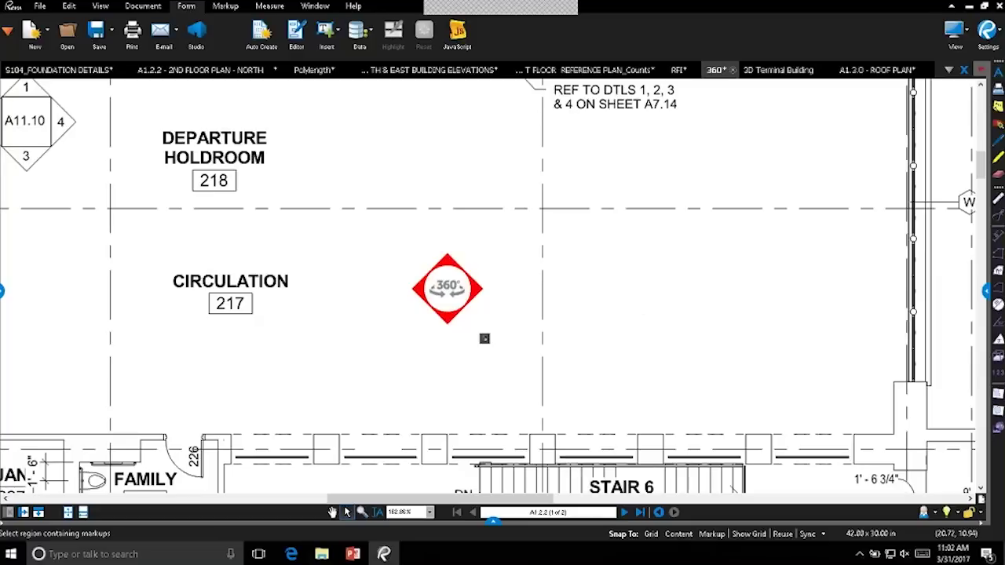
Step: Generate a Letter portrait Capture Summary of the 360 document with media attached as linked files and filtered markups excluded, and view the report
left_click(493, 522)
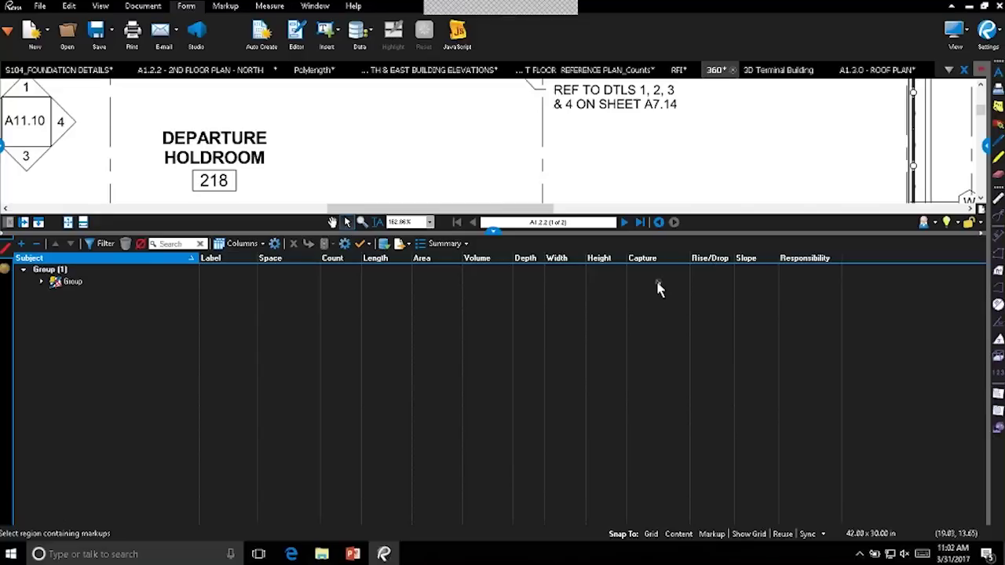
left_click(492, 234)
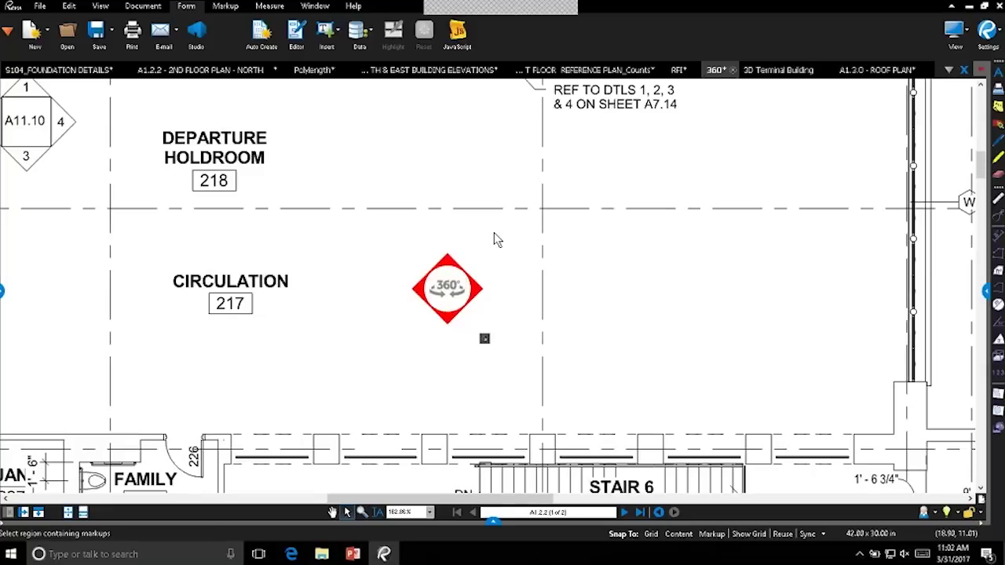
left_click(492, 521)
left_click(451, 363)
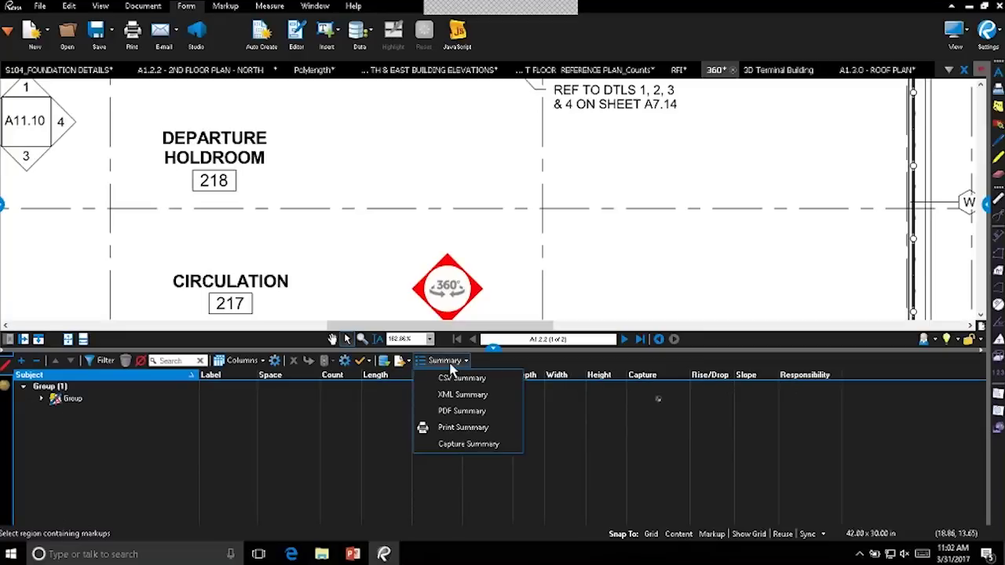
left_click(469, 444)
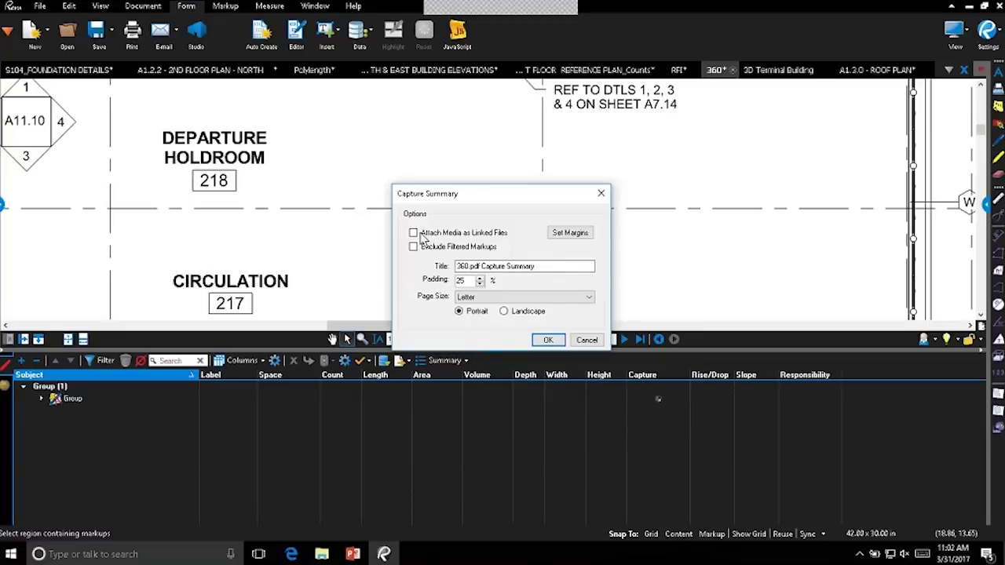
left_click(548, 339)
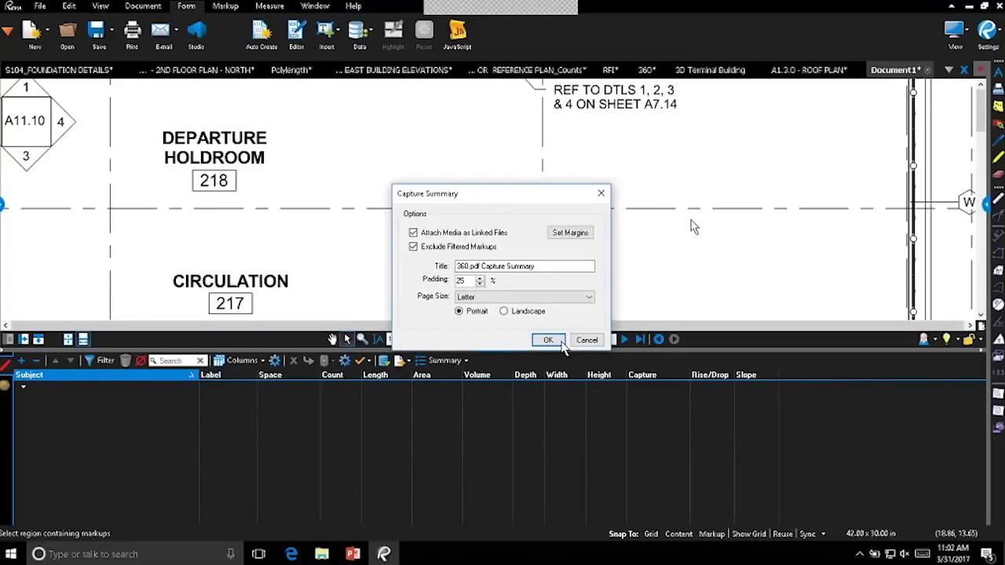
left_click(493, 351)
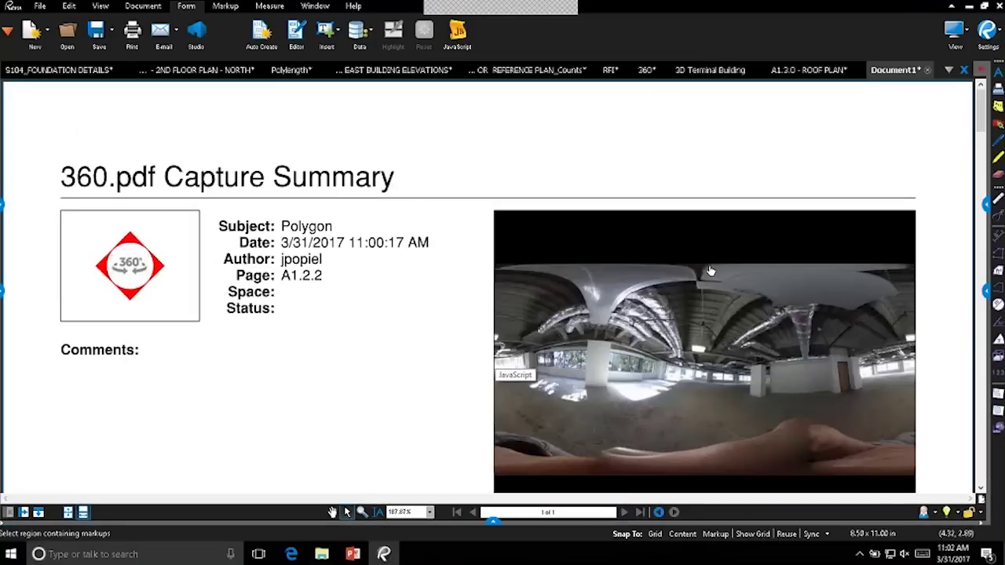
scroll(850, 346, "down", 1)
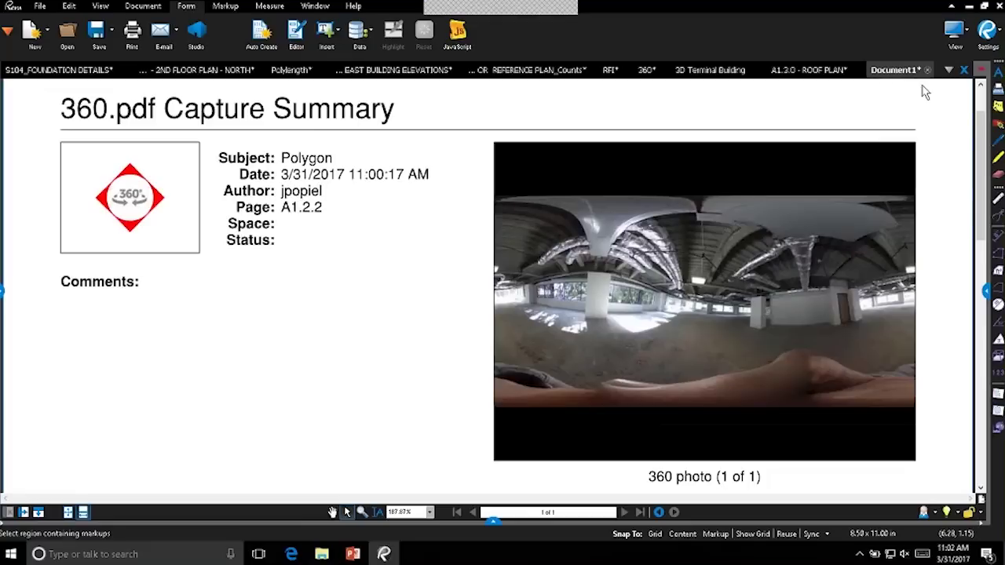
Step: Close the capture summary report without saving it, and bring up the 3D Terminal Building document
left_click(926, 71)
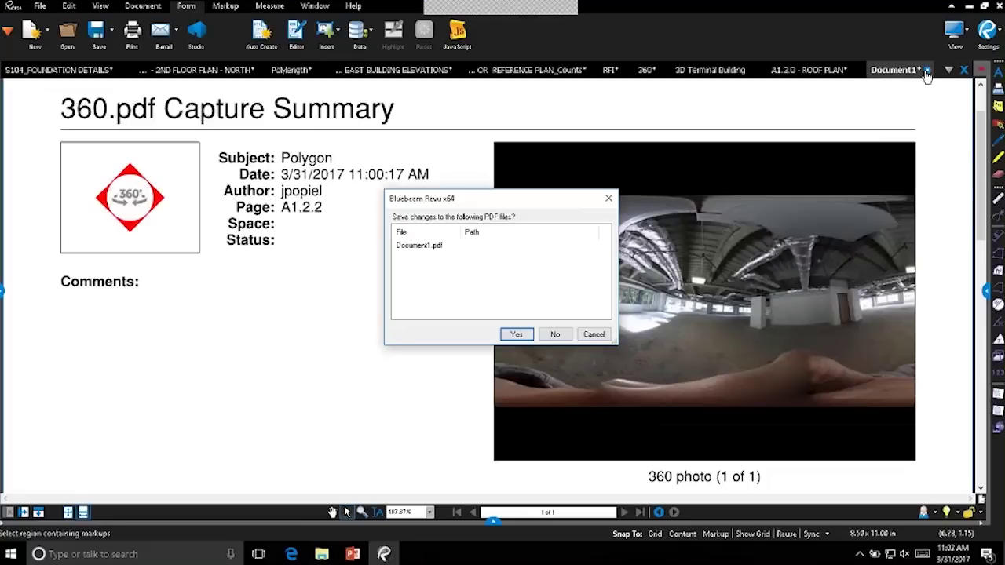
left_click(553, 331)
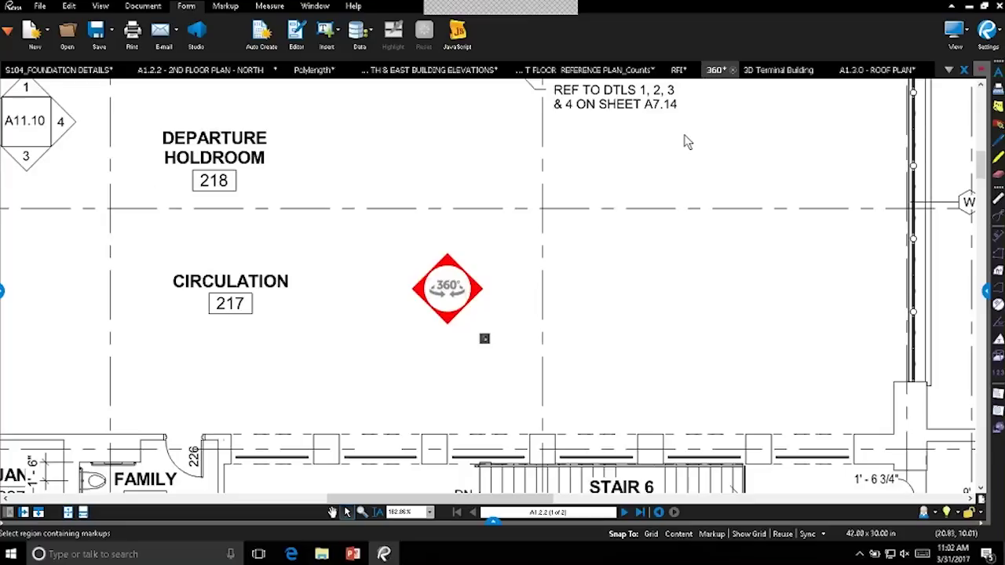
left_click(778, 69)
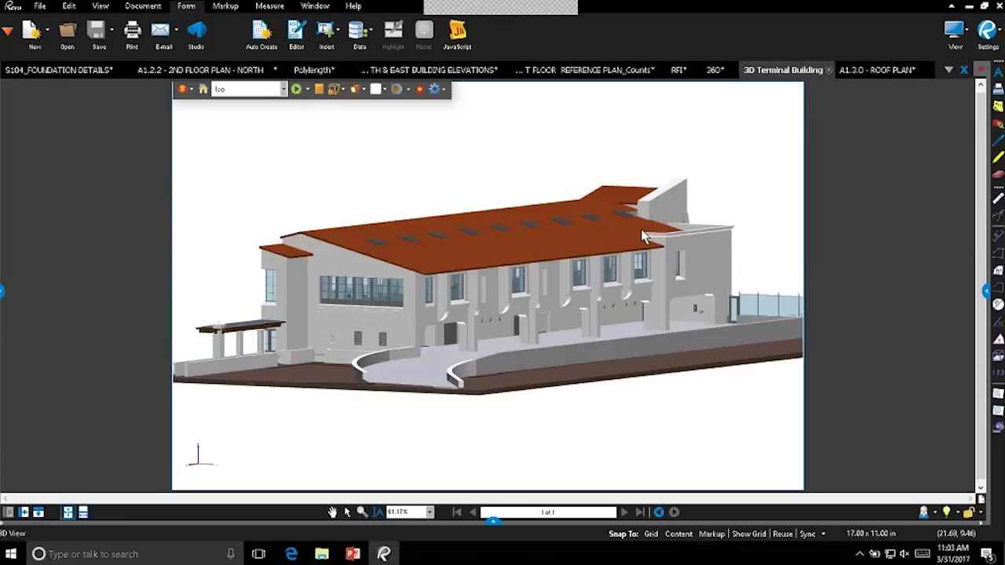
Step: Set the 3D model's lighting to CAD Optimized and view the building from its open interior side
left_click(362, 90)
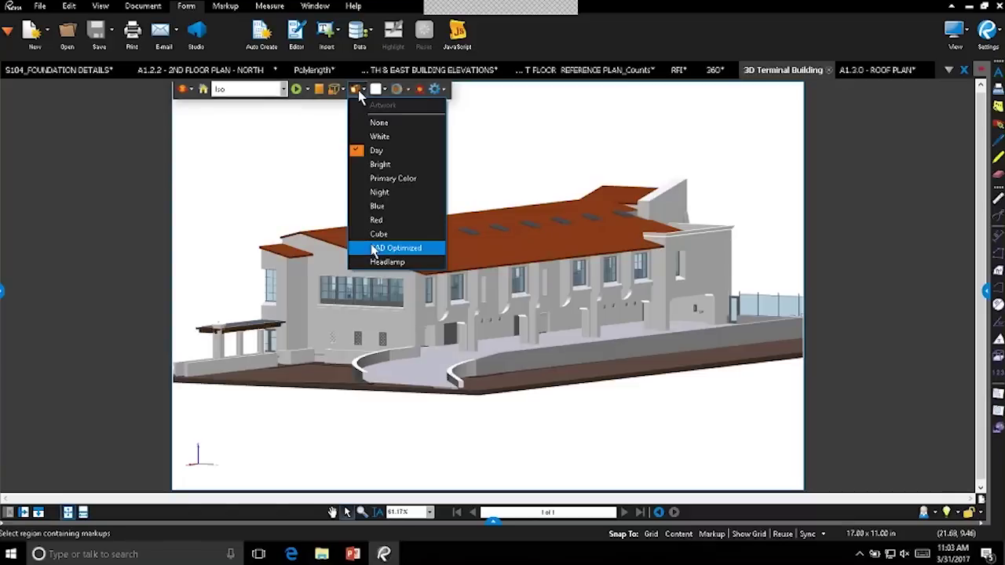
left_click(374, 248)
left_click_drag(577, 213, 445, 306)
scroll(408, 354, "up", 3)
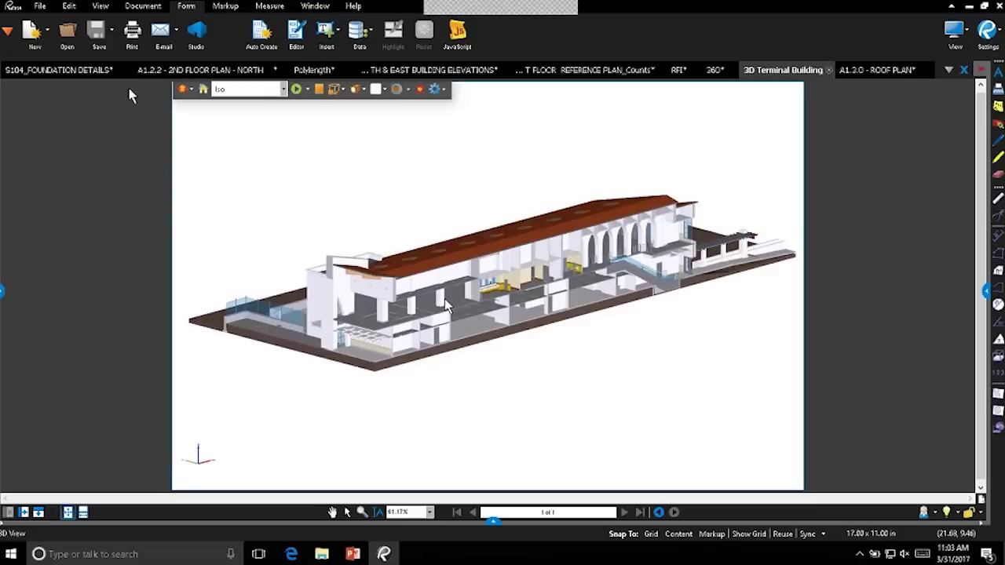
Step: Display the 3D Model Tree for the terminal building in an enlarged pane, and review its available columns
left_click(8, 31)
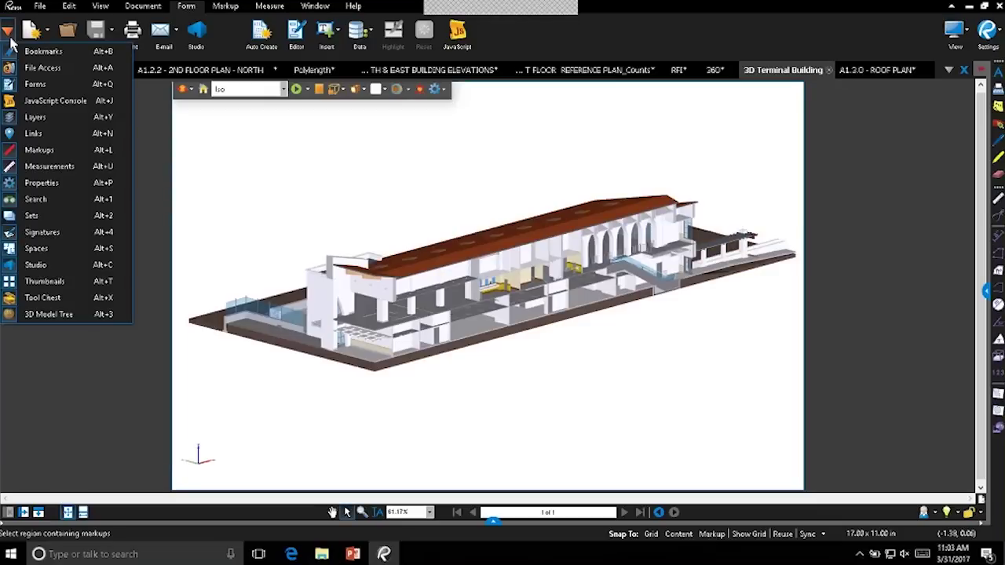
left_click(50, 315)
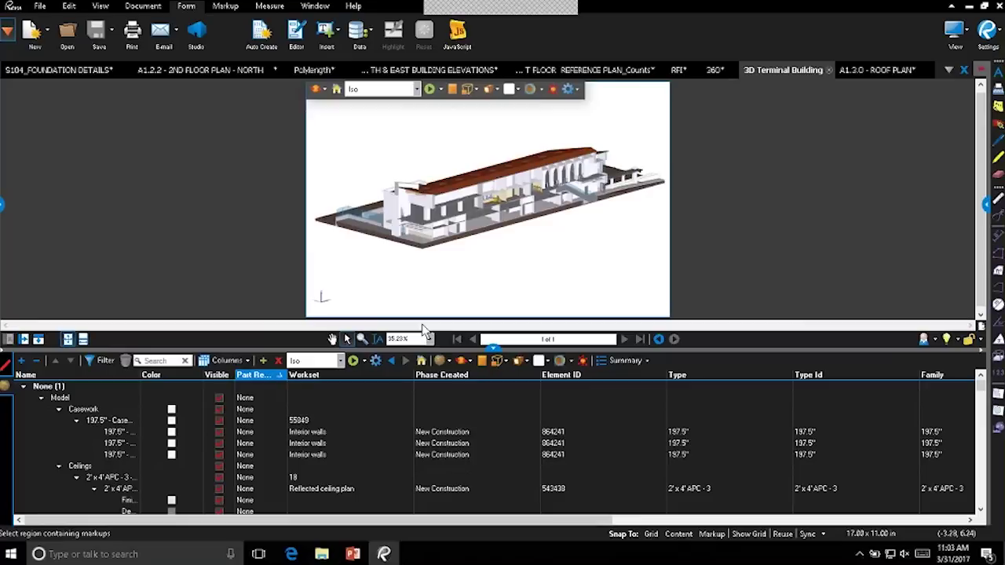
left_click_drag(500, 350, 500, 306)
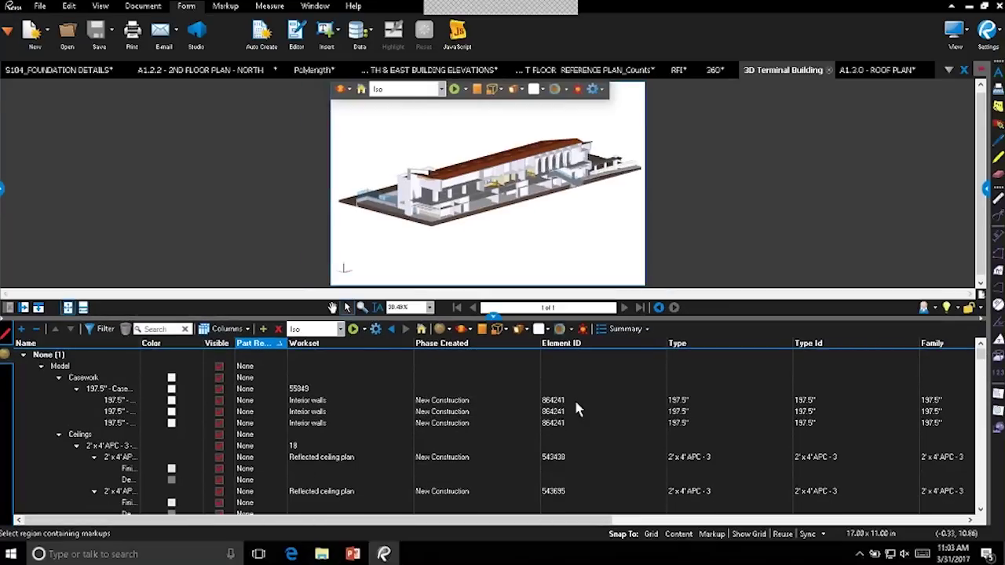
left_click_drag(569, 520, 482, 524)
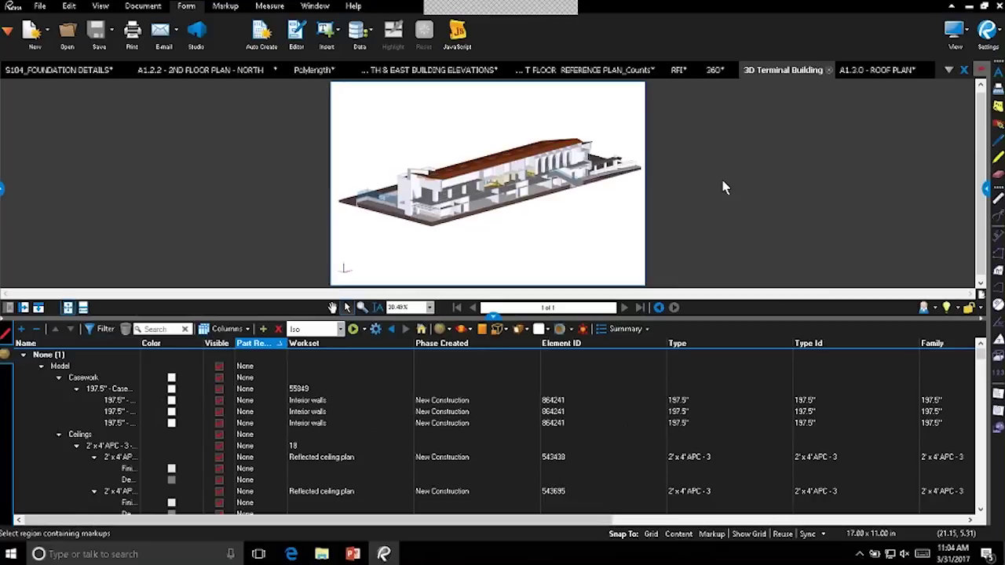
left_click(236, 329)
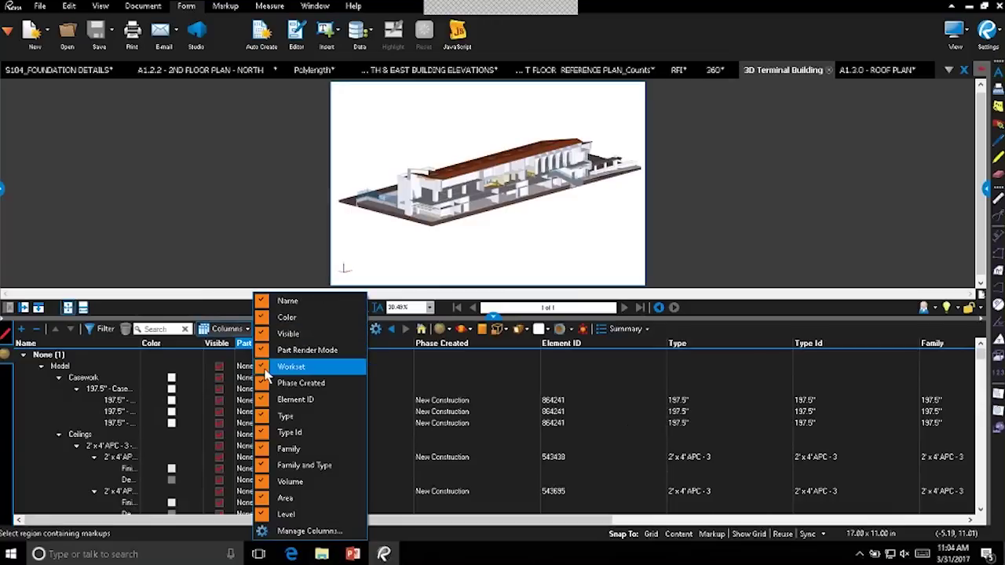
left_click(587, 292)
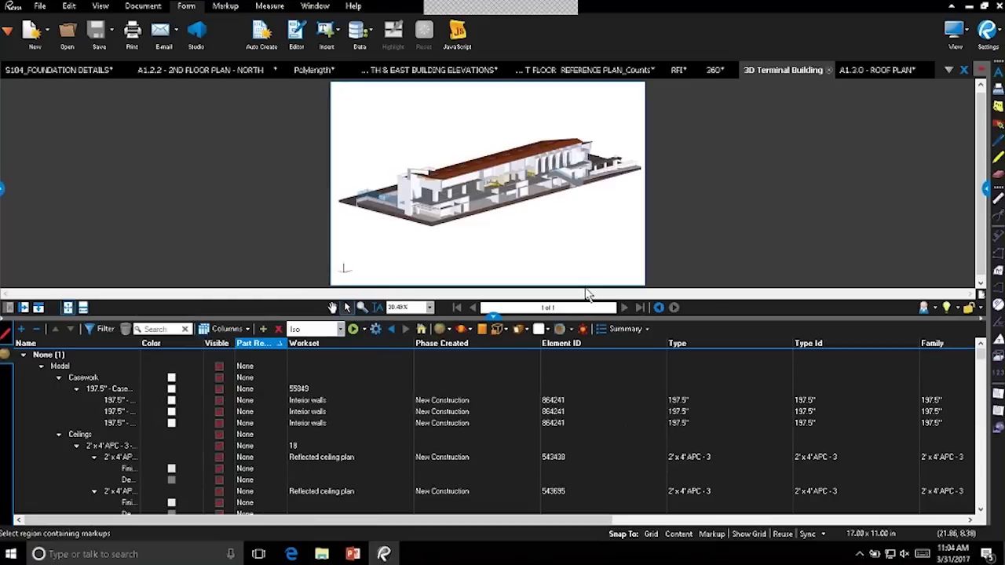
Step: Sort the 3D model tree by Workset, browse the grouped parts, and collapse the tree
left_click(330, 346)
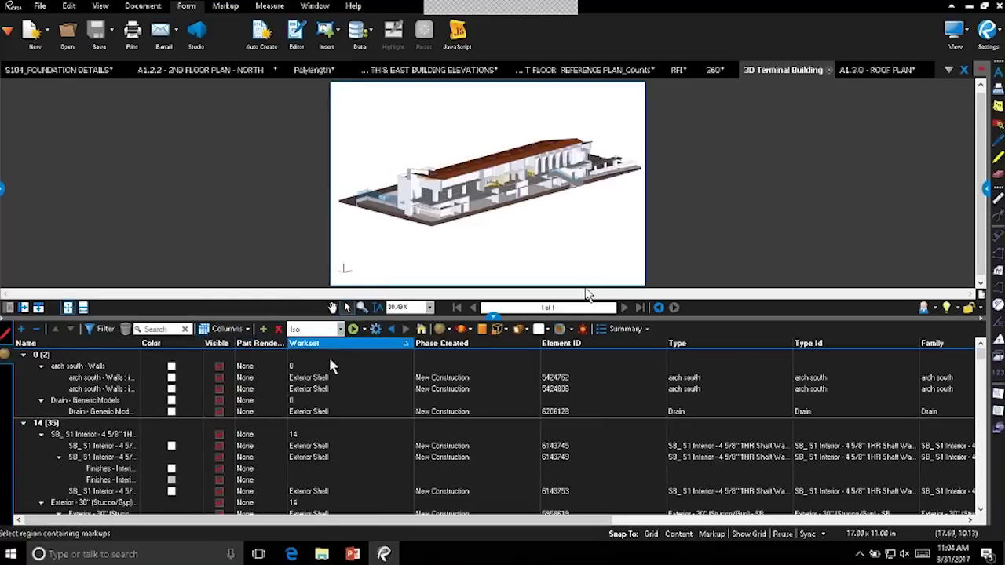
scroll(352, 393, "down", 3)
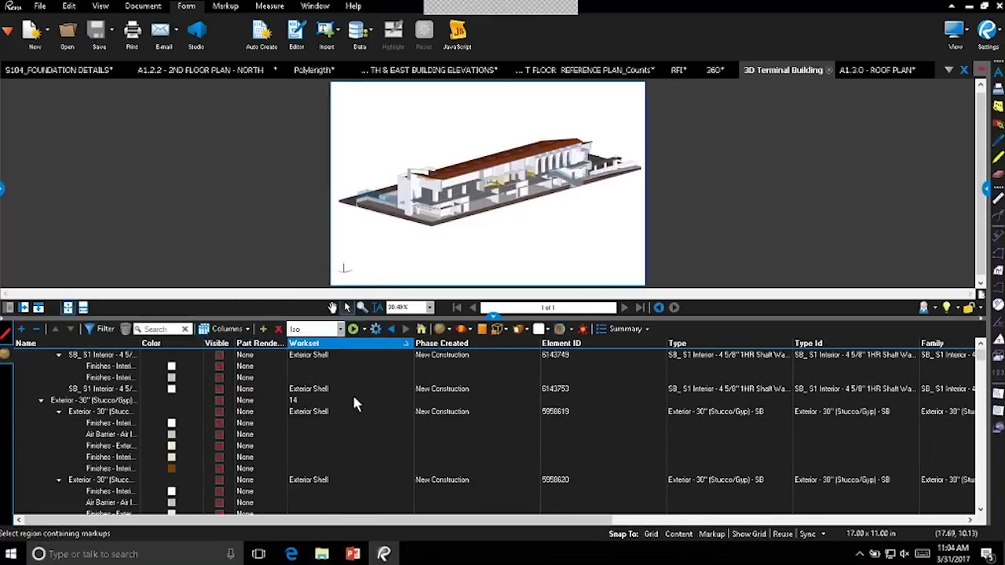
scroll(352, 393, "up", 3)
left_click_drag(492, 316, 476, 528)
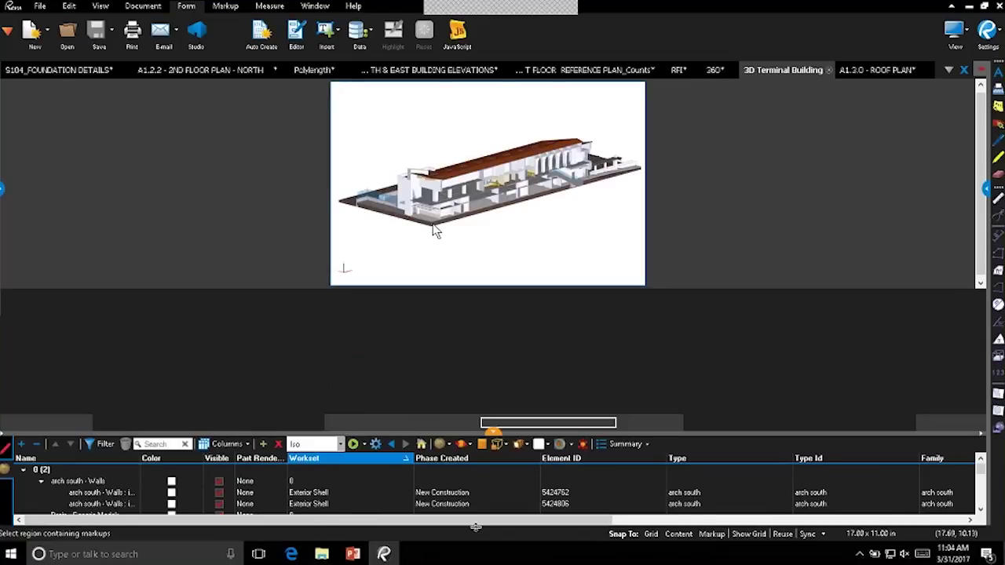
Step: Select the arched interior wall and, on the building's other side, the lower arcade wall, examining each in the 3D model
scroll(515, 277, "up", 4)
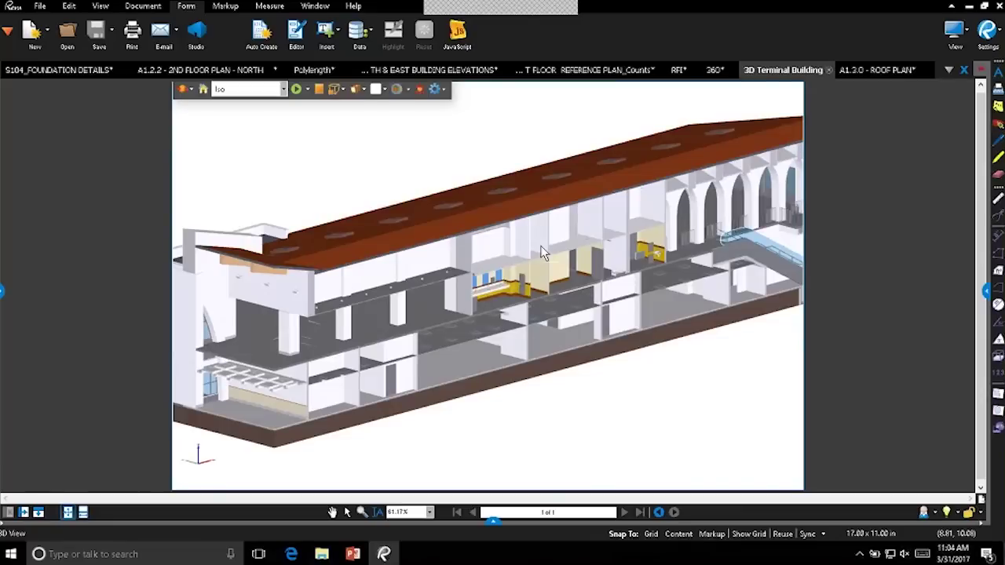
left_click(702, 200)
scroll(354, 236, "down", 1)
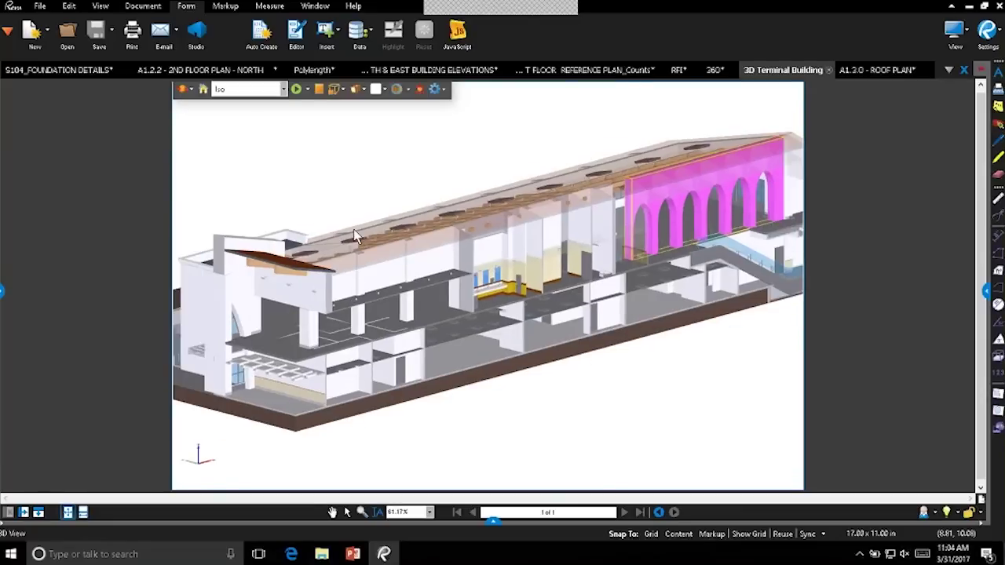
scroll(353, 235, "down", 2)
left_click_drag(752, 303, 318, 264)
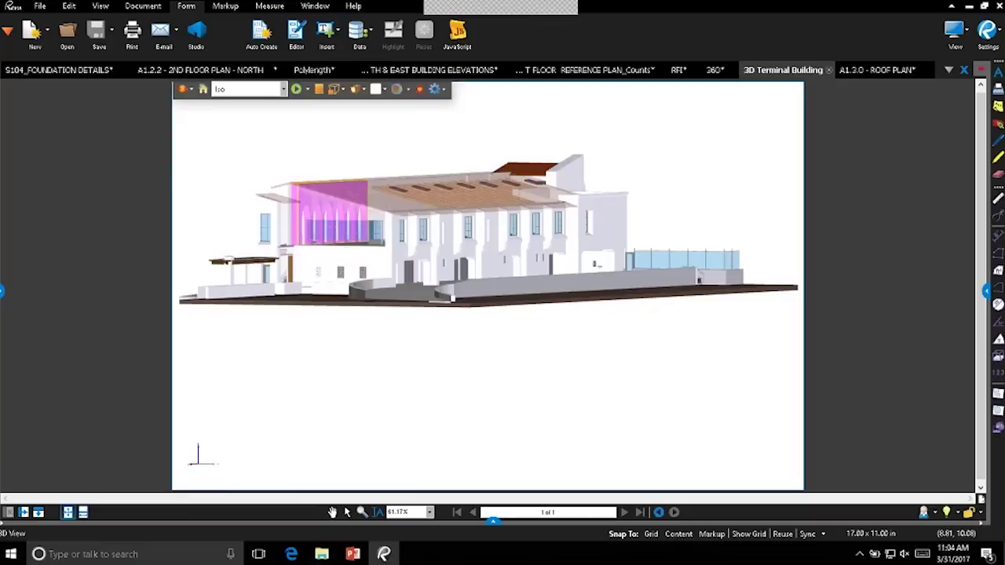
left_click(422, 259)
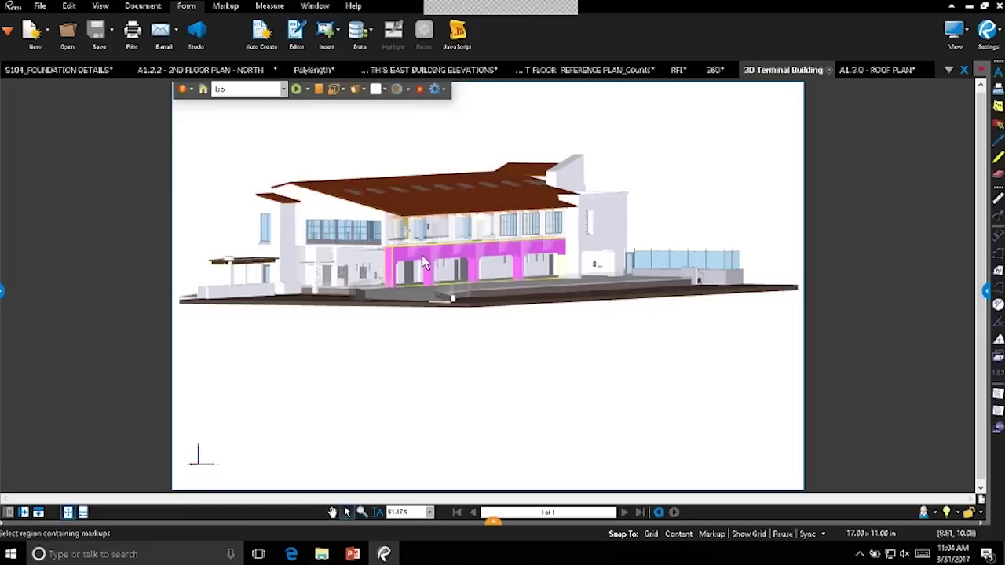
left_click_drag(473, 267, 293, 277)
Step: Search the 3D model tree for "door"
left_click(494, 522)
left_click_drag(493, 454, 493, 288)
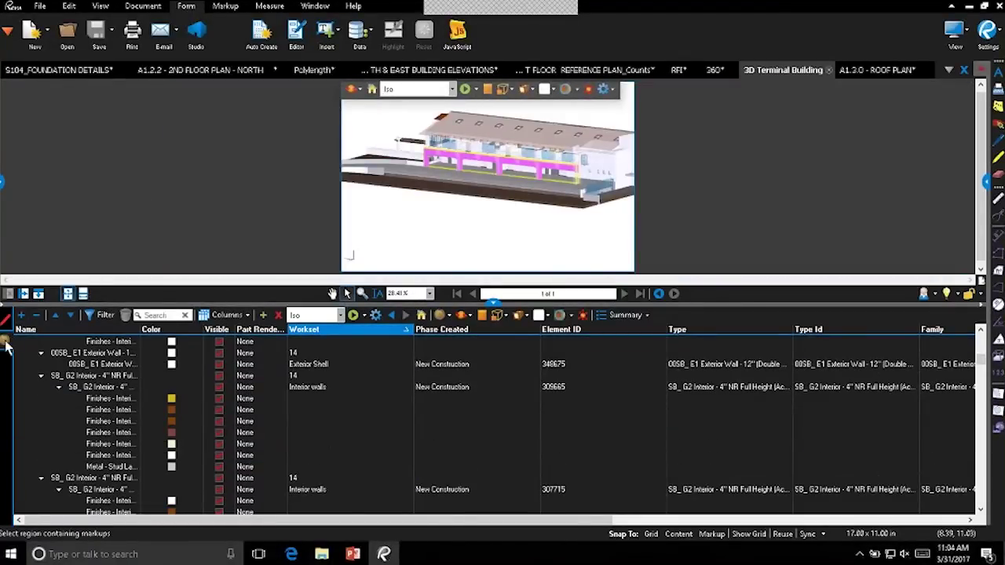
left_click(165, 315)
type("door")
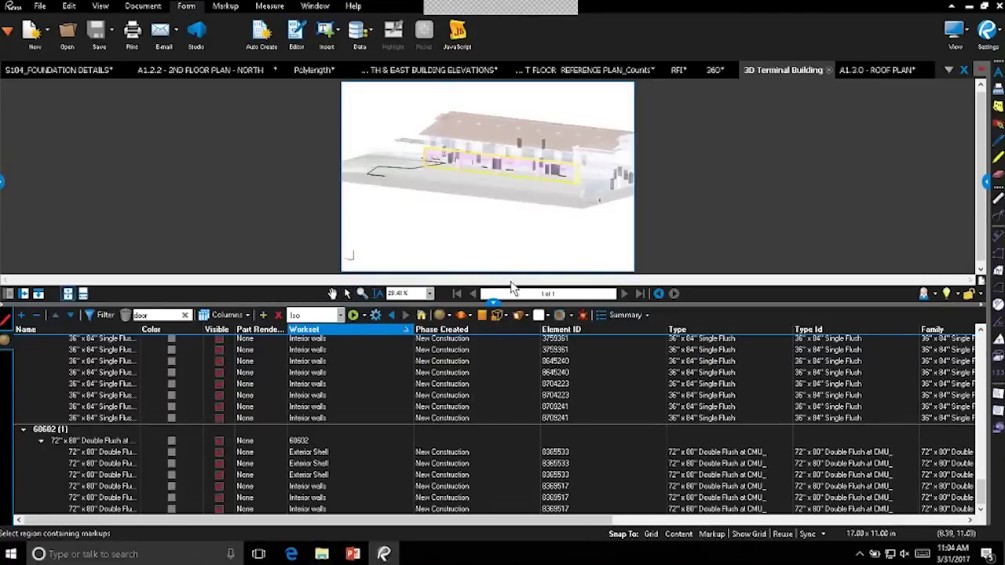
Step: Examine the doors highlighted in the transparent model and their entries in the model tree, and hide the tree
left_click_drag(494, 305, 495, 422)
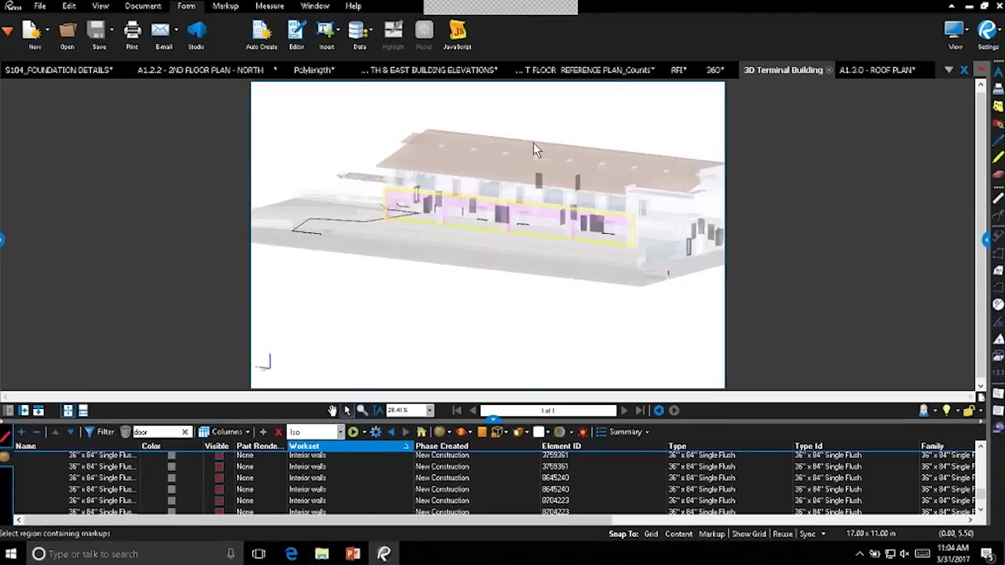
scroll(533, 142, "up", 2)
scroll(544, 298, "up", 2)
left_click_drag(544, 298, 397, 260)
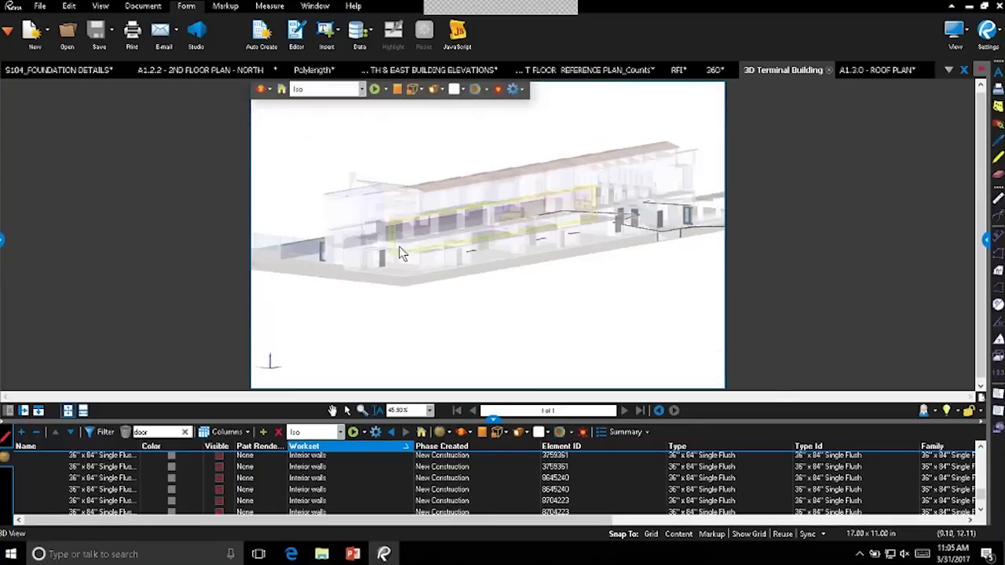
left_click_drag(493, 425, 531, 183)
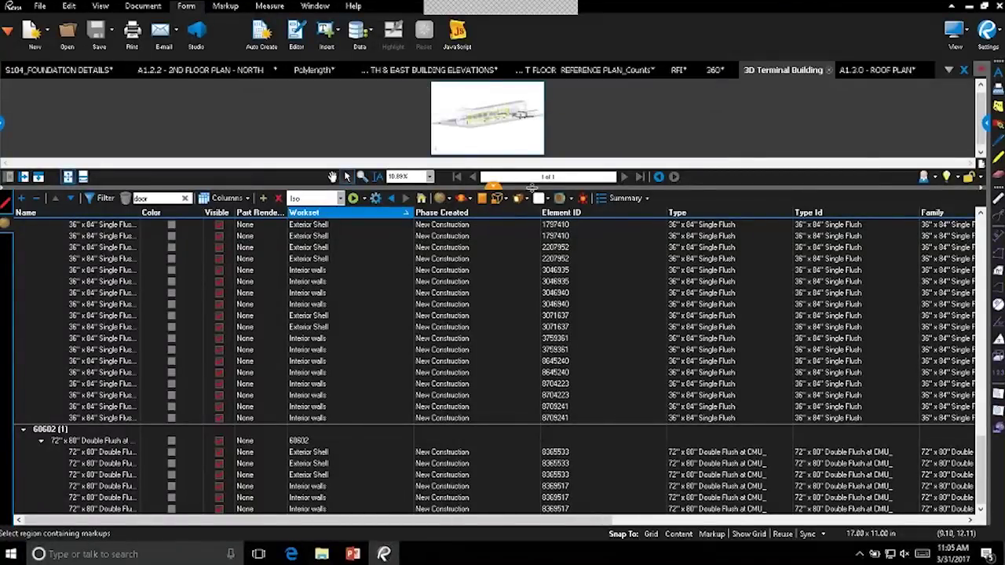
left_click_drag(532, 188, 482, 521)
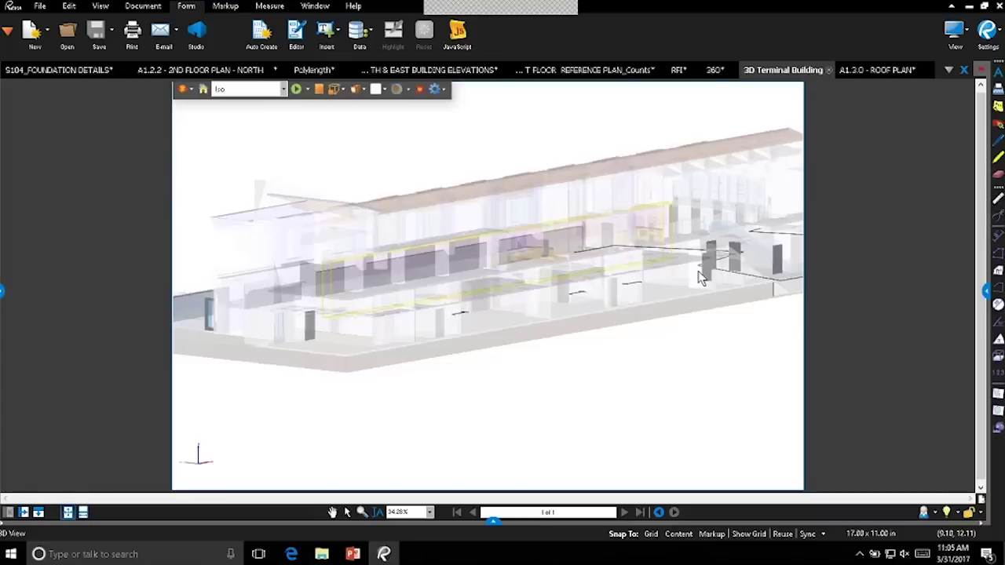
Step: Select the single flush door beside the stairs and review its metadata in the properties
left_click_drag(701, 278, 623, 289)
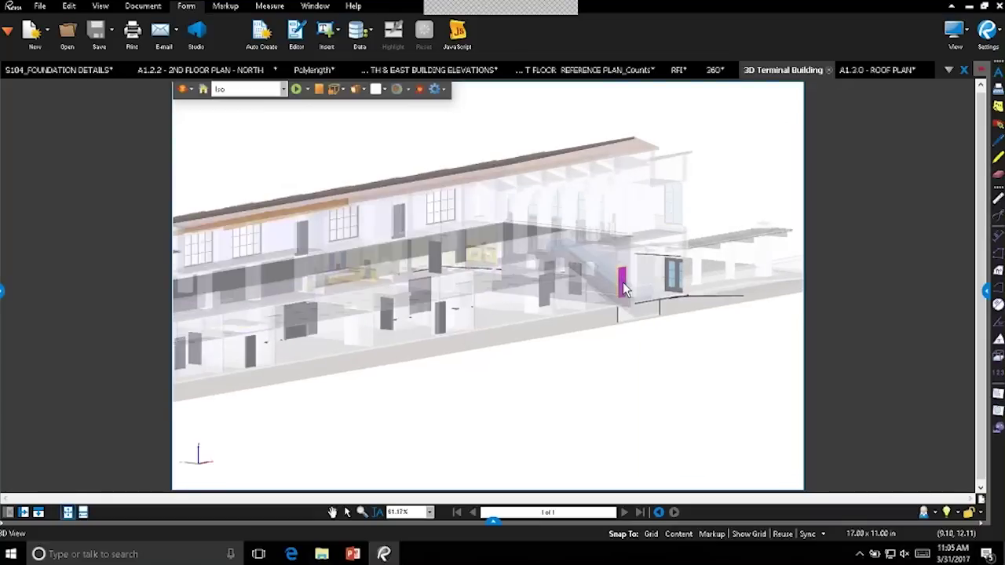
right_click(623, 289)
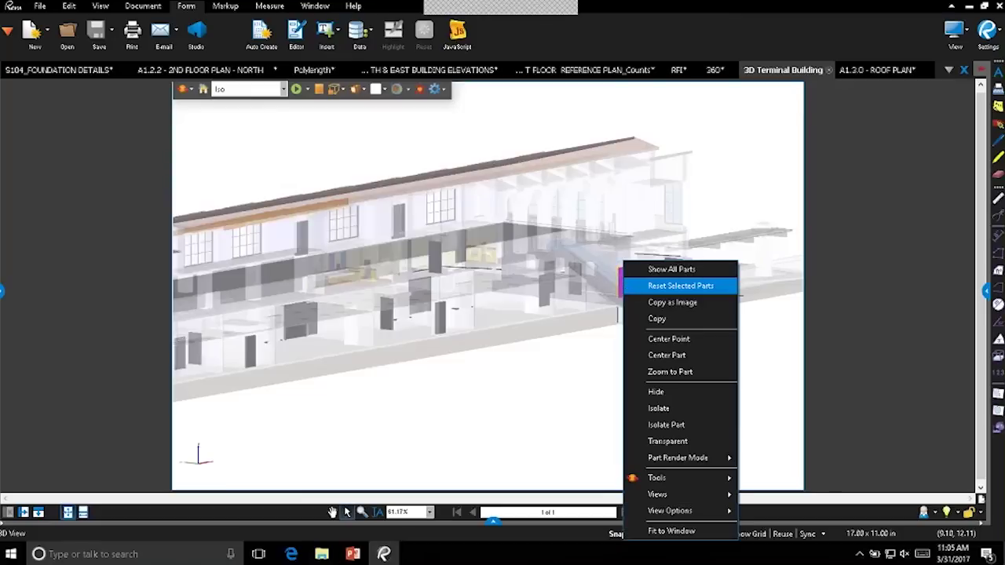
left_click(986, 291)
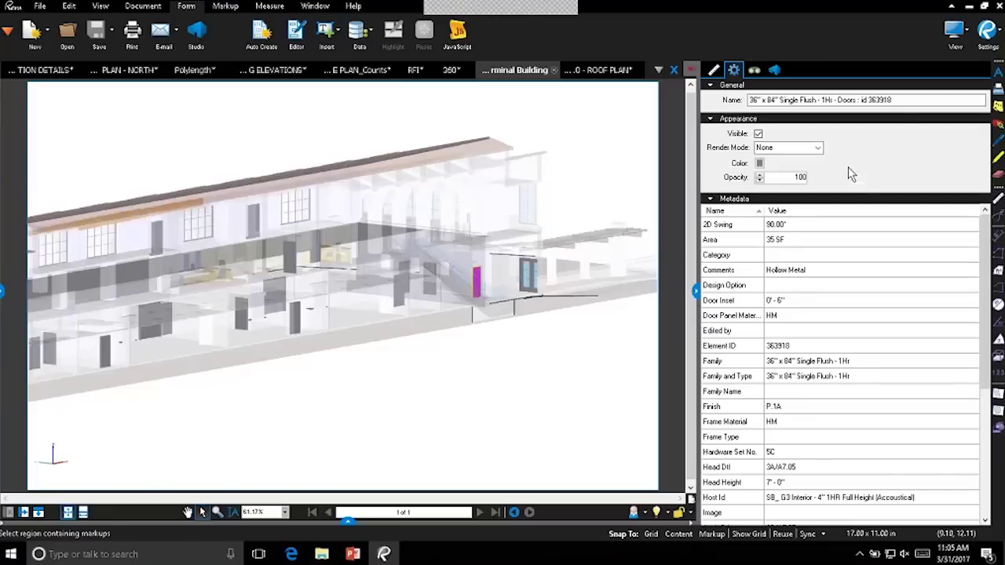
mouse_move(986, 242)
left_mouse_down()
mouse_move(986, 253)
mouse_move(990, 239)
left_mouse_up()
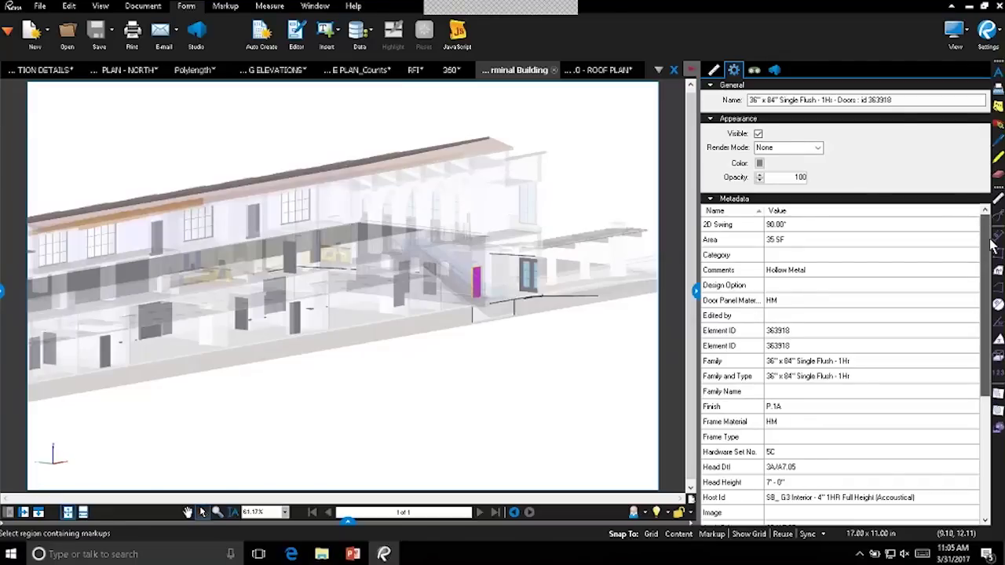
left_click_drag(990, 245, 993, 292)
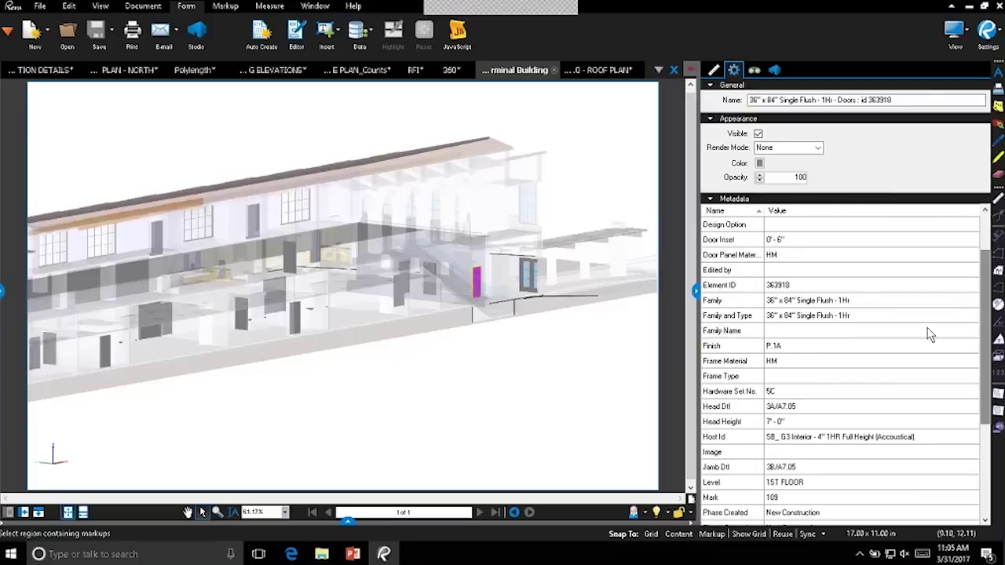
Step: Set the selected door's Hardware Set No. to 6C and its Jamb Dtl to 3C/A7.05
left_click(788, 392)
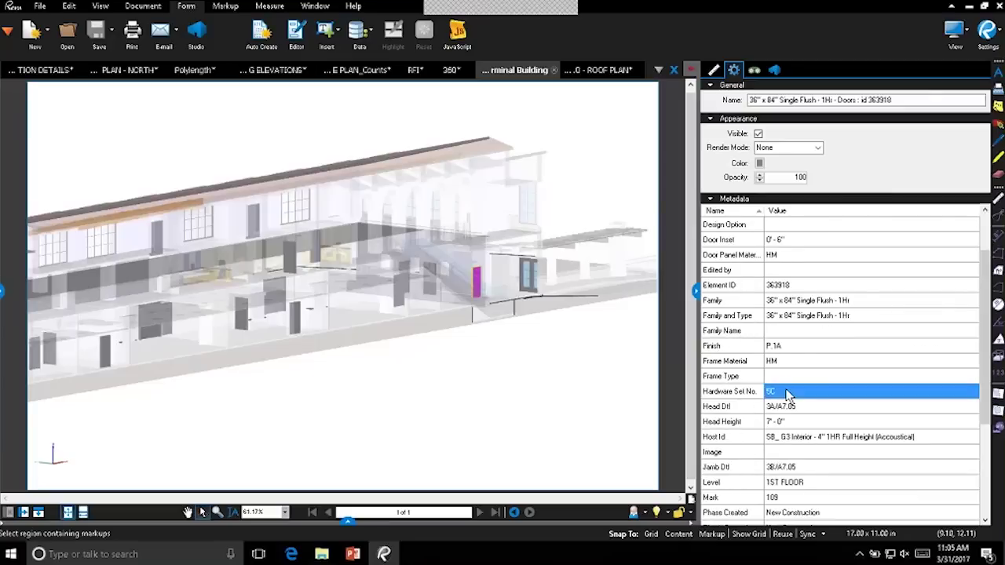
left_click(788, 393)
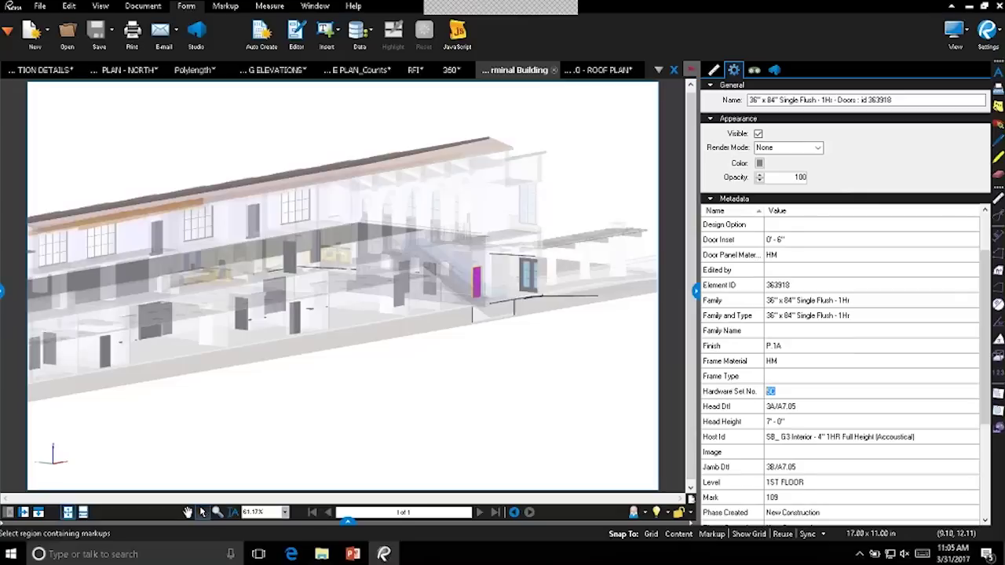
type("6C")
left_click_drag(776, 466, 771, 466)
type("C")
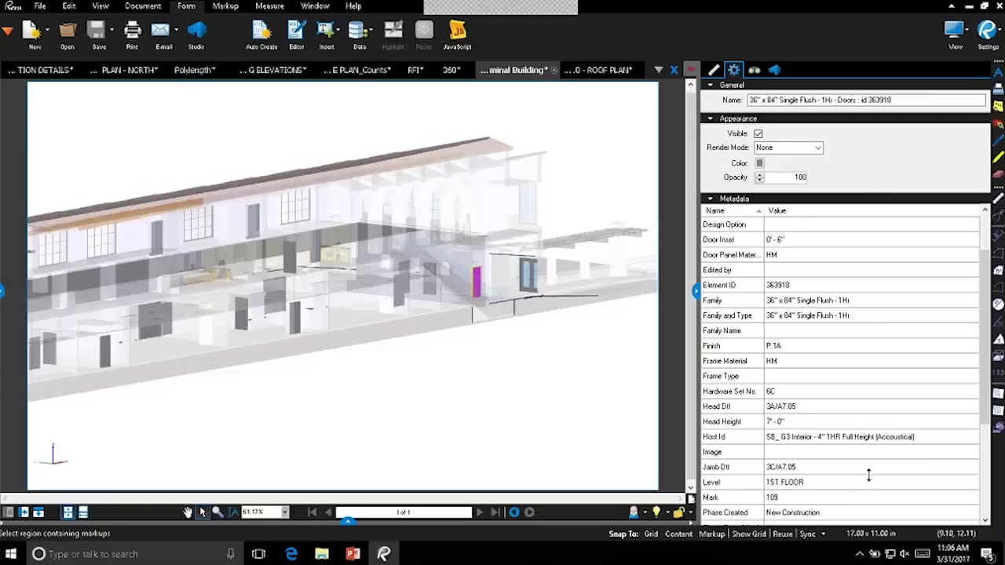
Step: Change the selected door's color to orange and deselect it
left_click(759, 163)
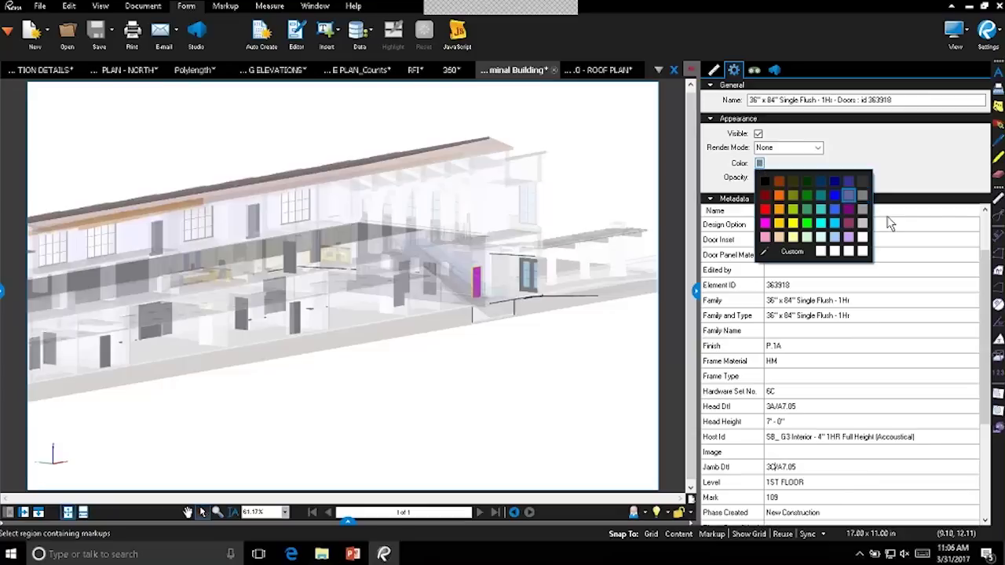
left_click(807, 210)
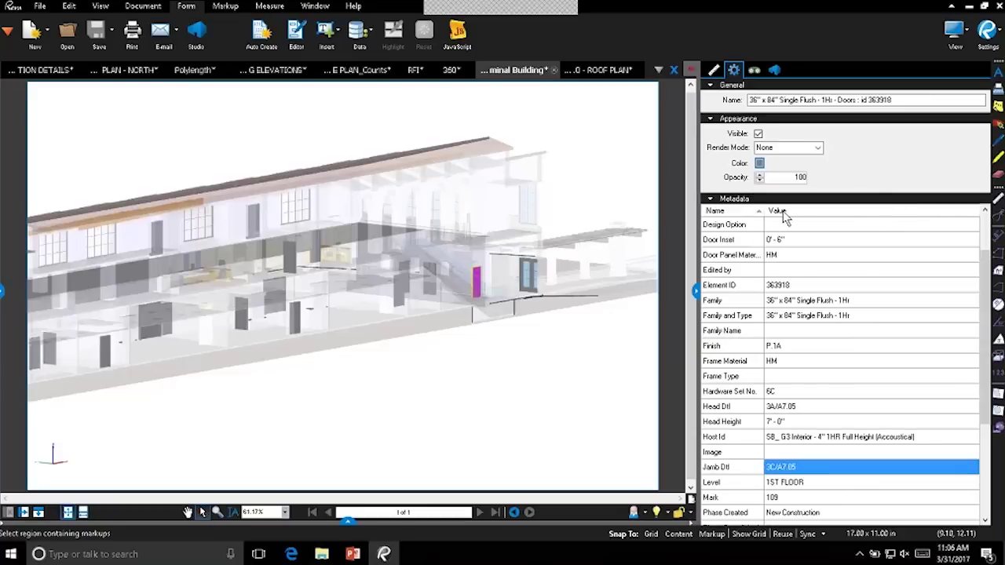
left_click(555, 185)
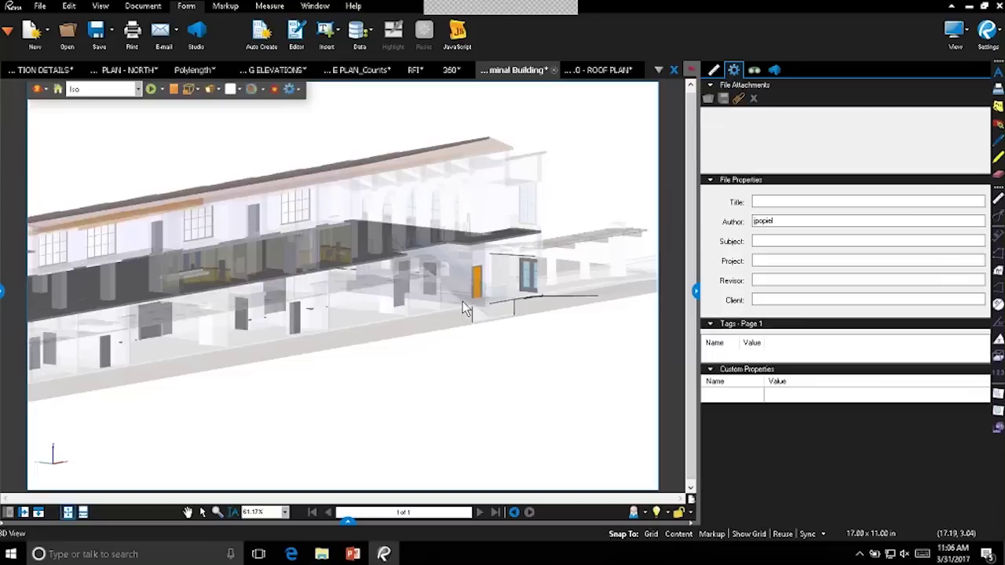
Step: Change the color of the metal stud wall layer beside the orange door to cyan and inspect it from another angle
scroll(475, 314, "down", 3)
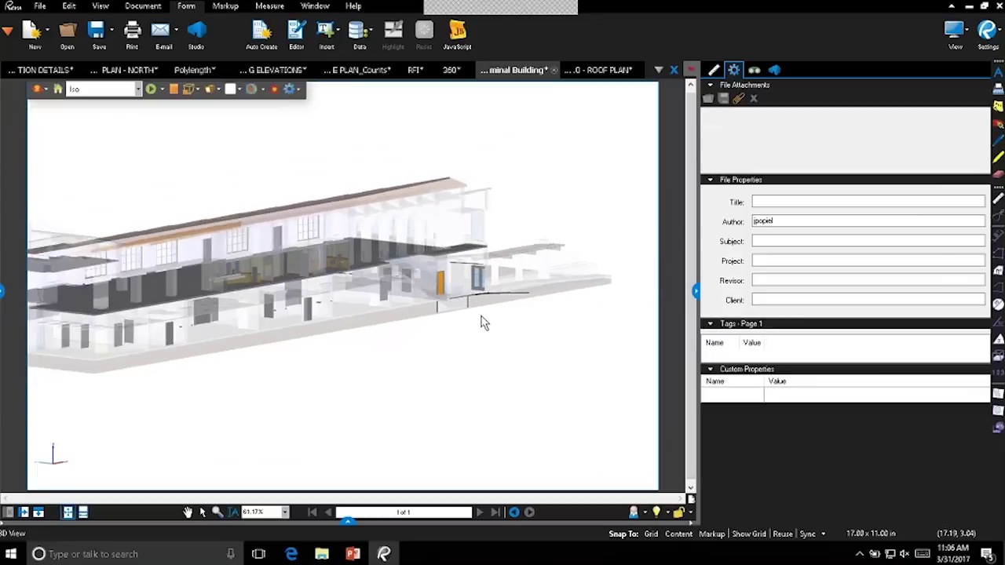
left_click(430, 283)
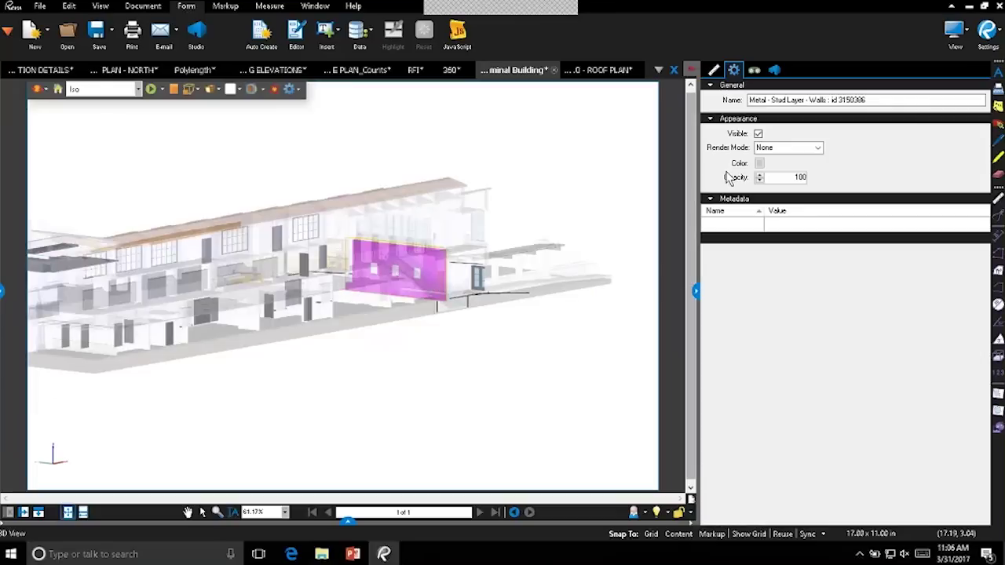
left_click(759, 162)
left_click(766, 180)
left_click(464, 343)
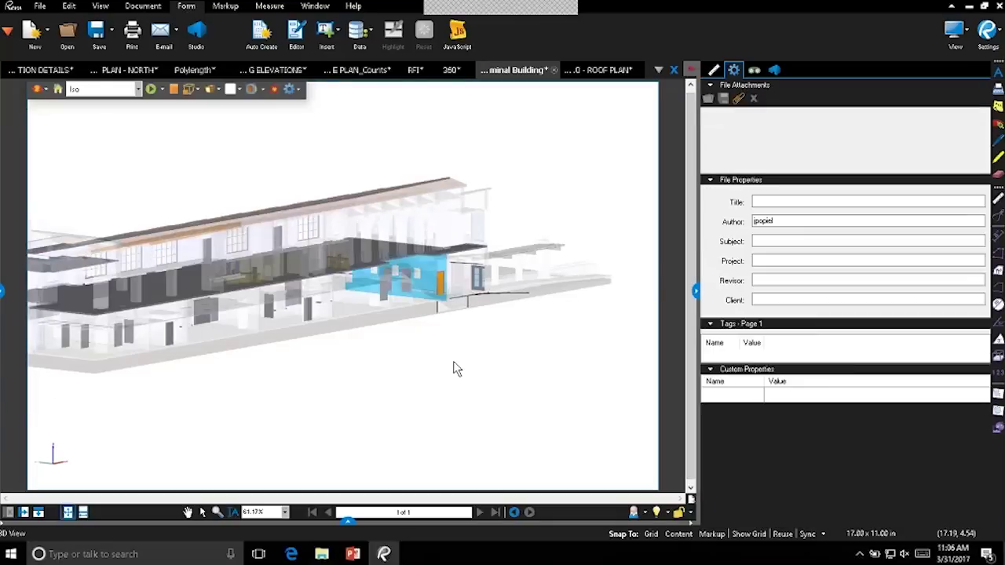
left_click_drag(457, 369, 386, 343)
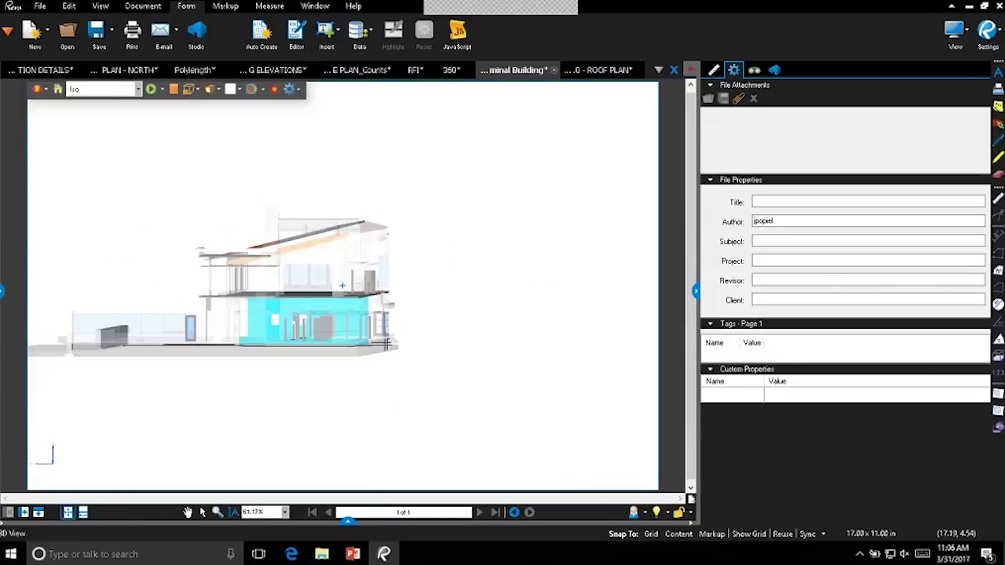
Step: Clear the door search in the model tree and try sorting its entries by Name and by Workset
left_click(348, 522)
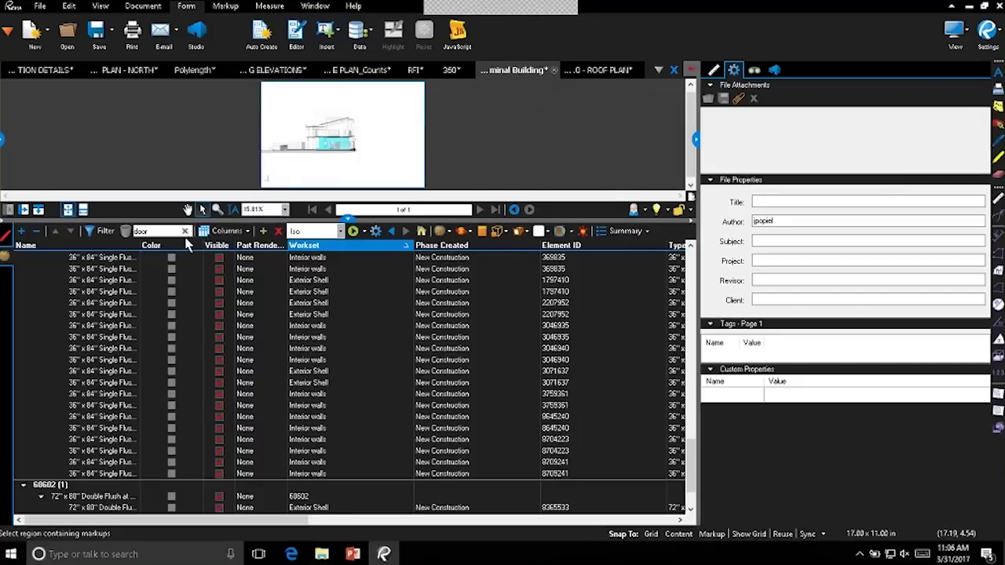
left_click(185, 231)
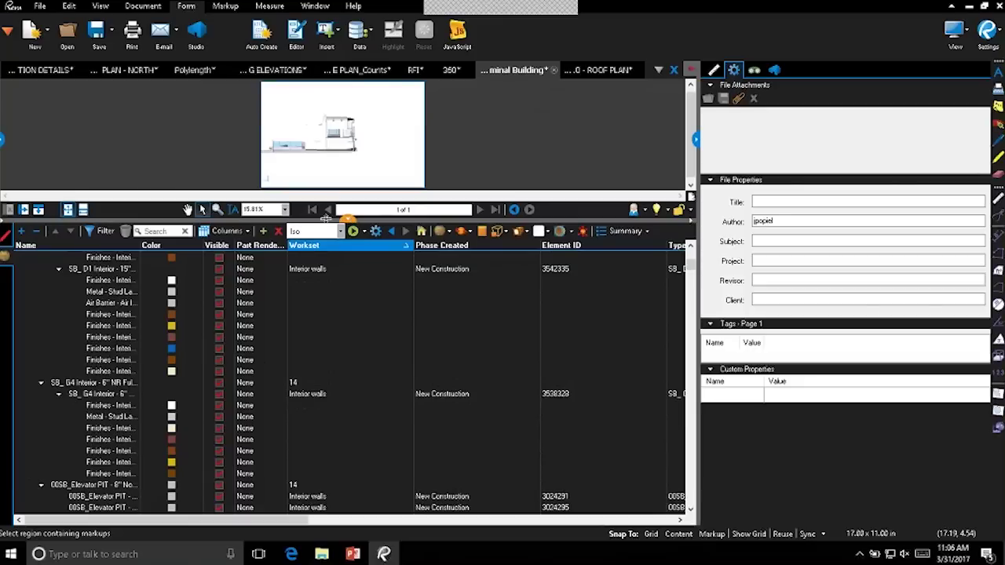
left_click(93, 246)
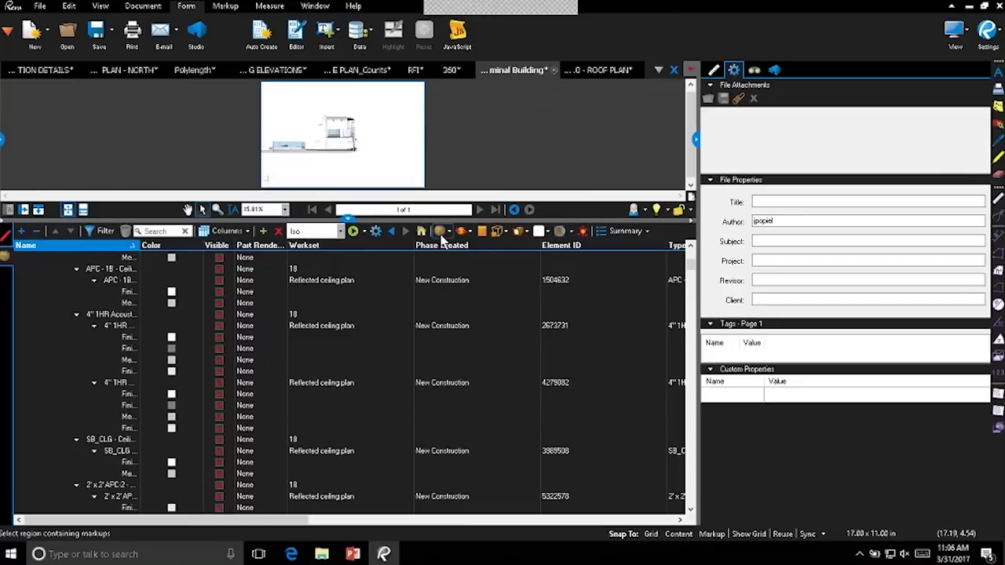
left_click(314, 245)
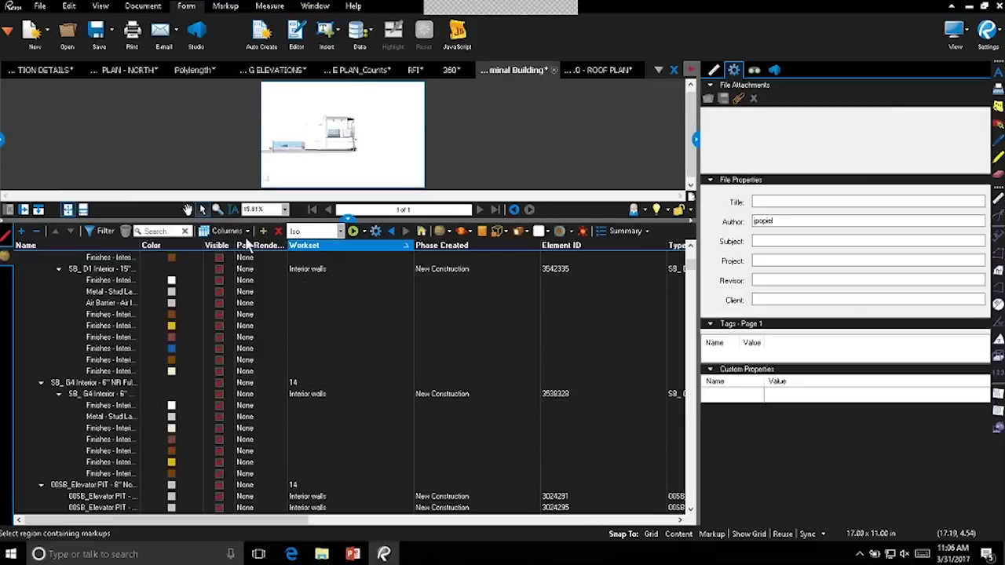
Step: Turn on filtering in the model tree and browse the available Workset filter values
left_click(100, 231)
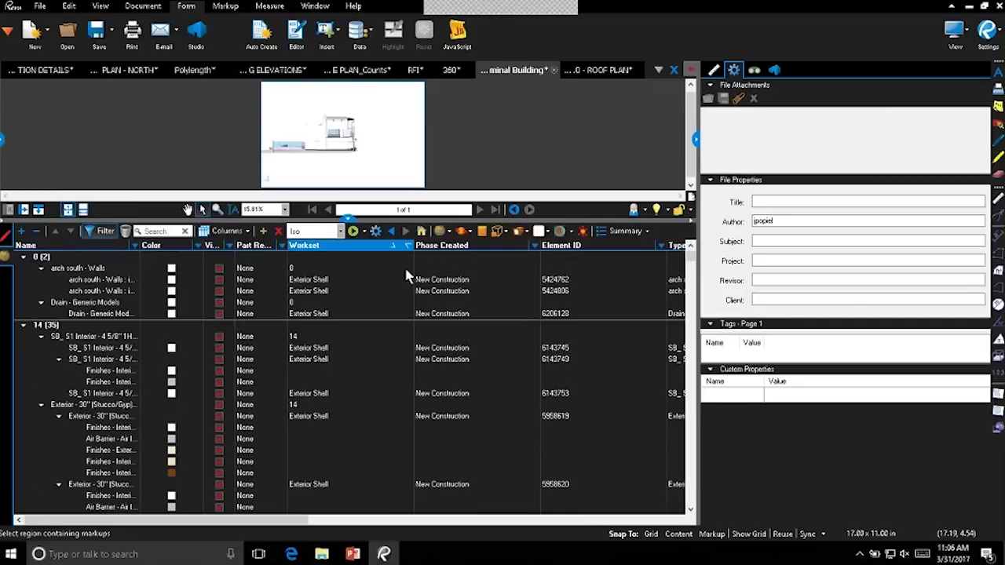
left_click(407, 245)
scroll(372, 318, "down", 5)
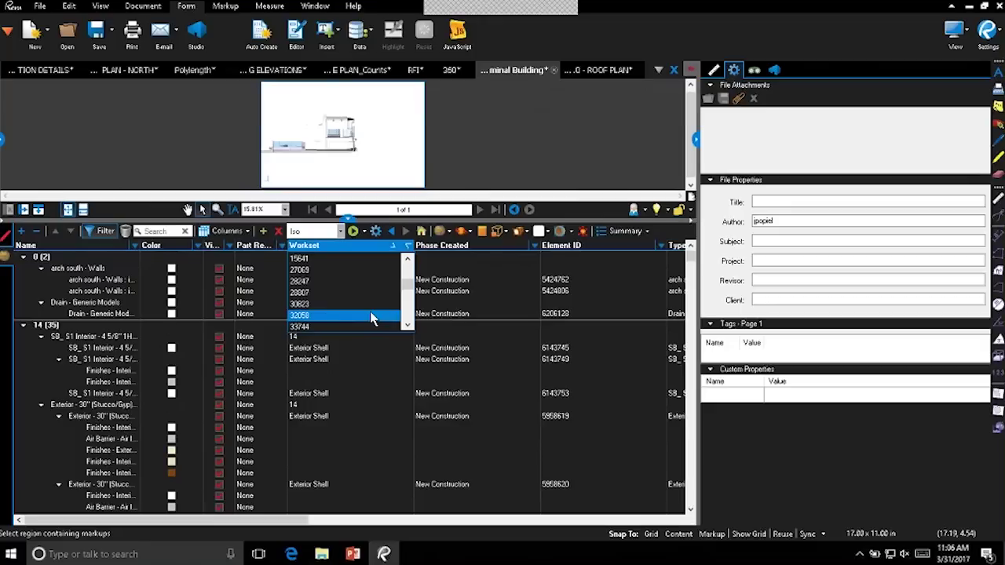
scroll(373, 317, "down", 5)
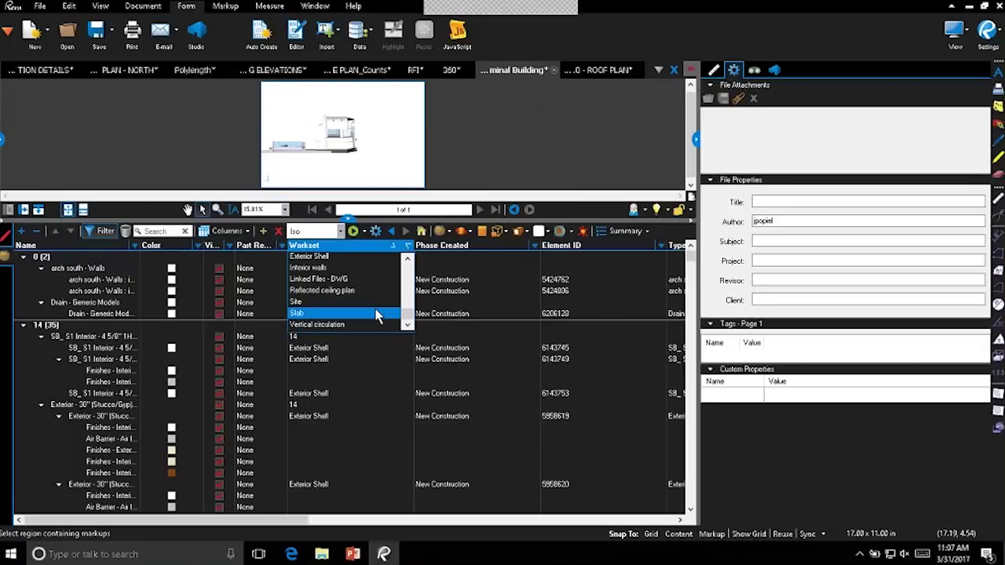
left_click(383, 278)
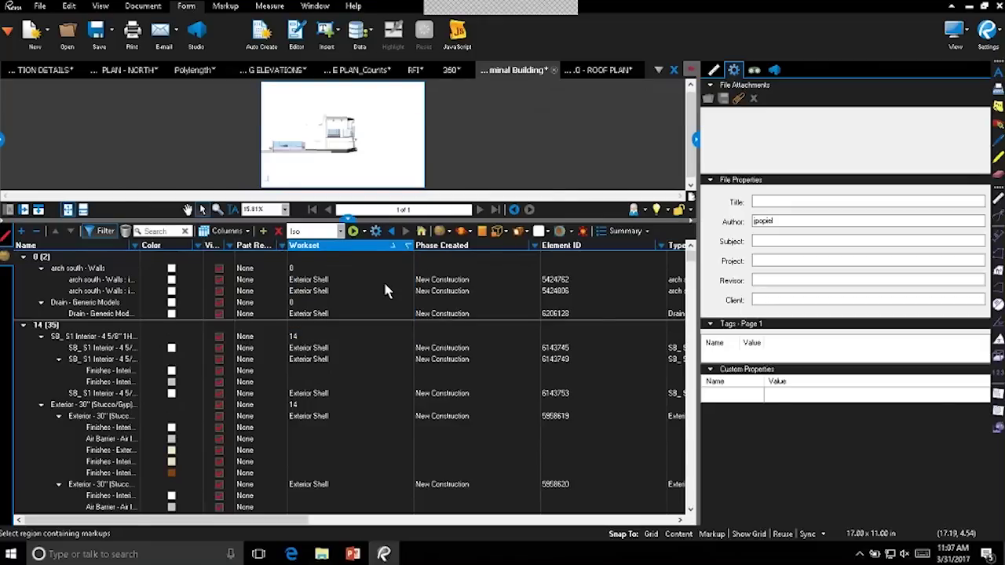
Step: Hide the model tree and view the whole terminal building in 3D
left_click(348, 219)
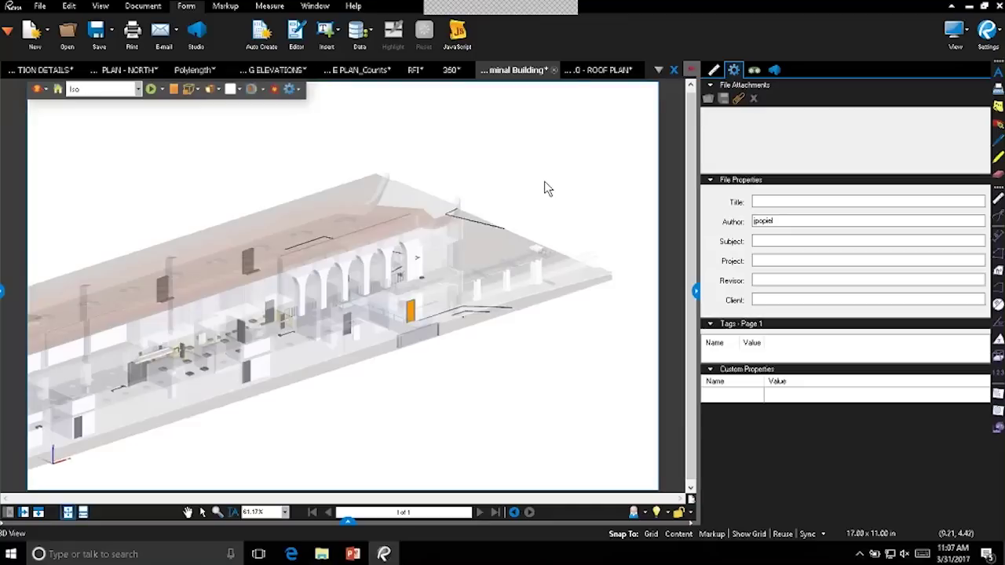
scroll(547, 188, "down", 5)
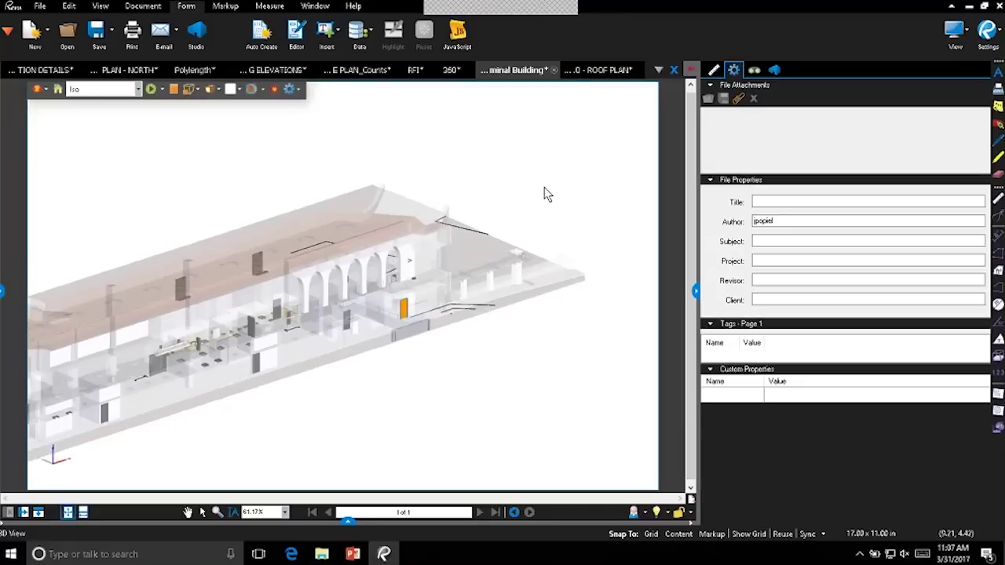
left_click_drag(479, 346, 524, 330)
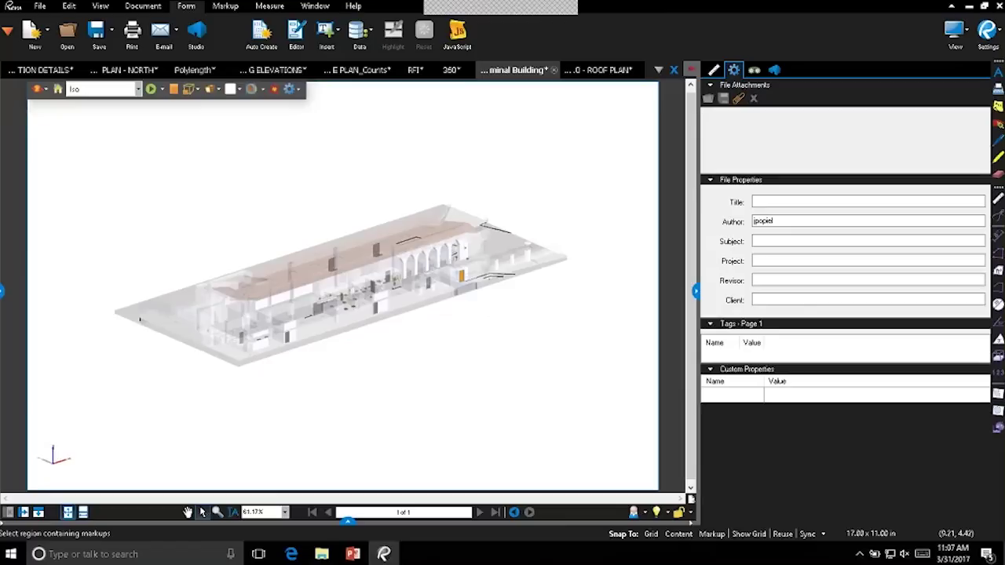
Step: Review the available help topics and the contact options, including Make a Suggestion
left_click(354, 7)
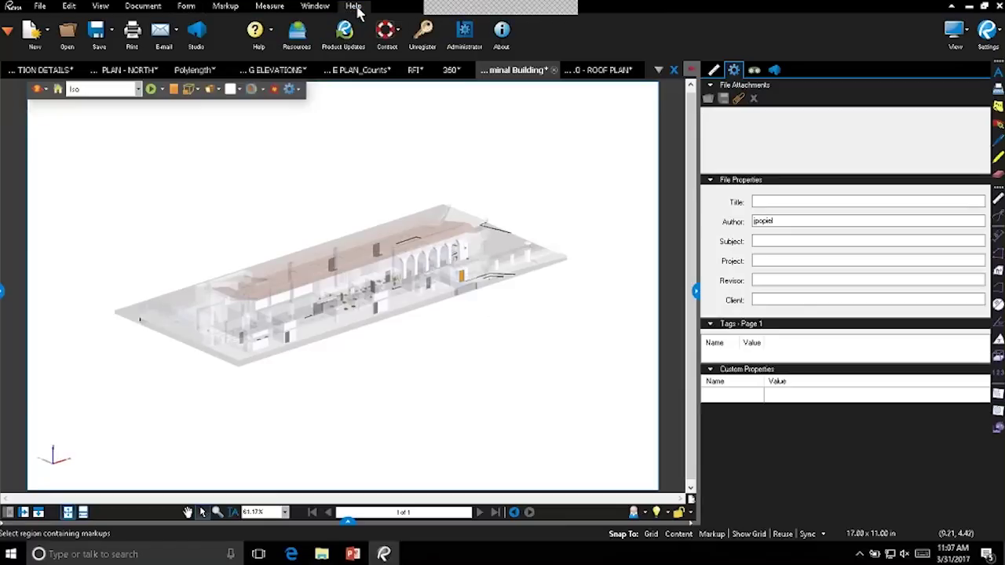
left_click(270, 36)
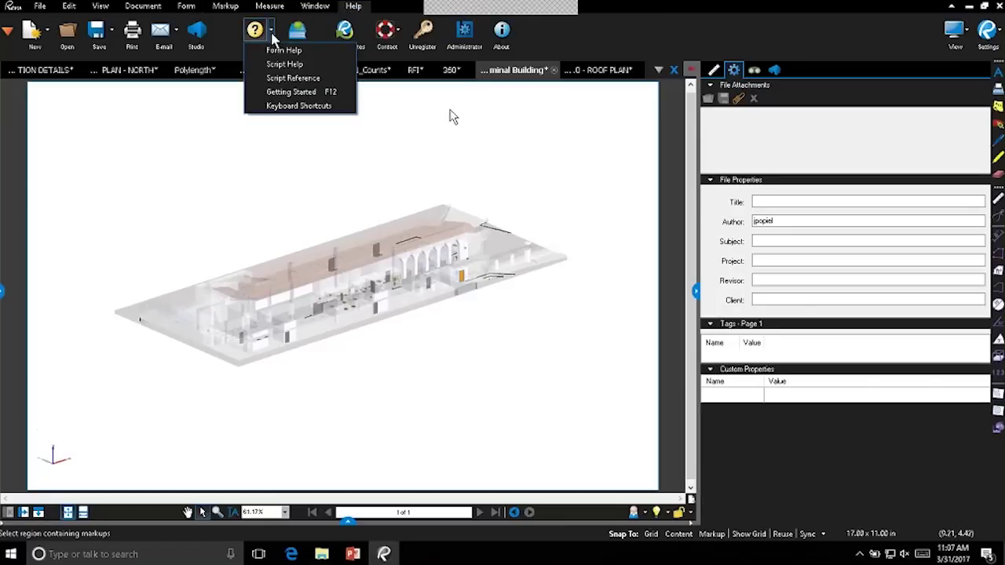
left_click(453, 116)
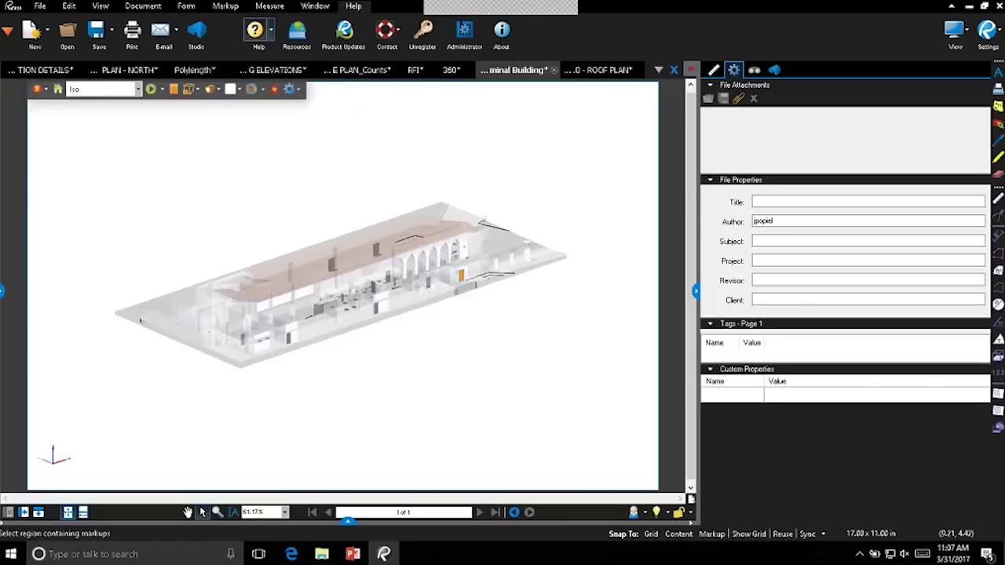
left_click(399, 36)
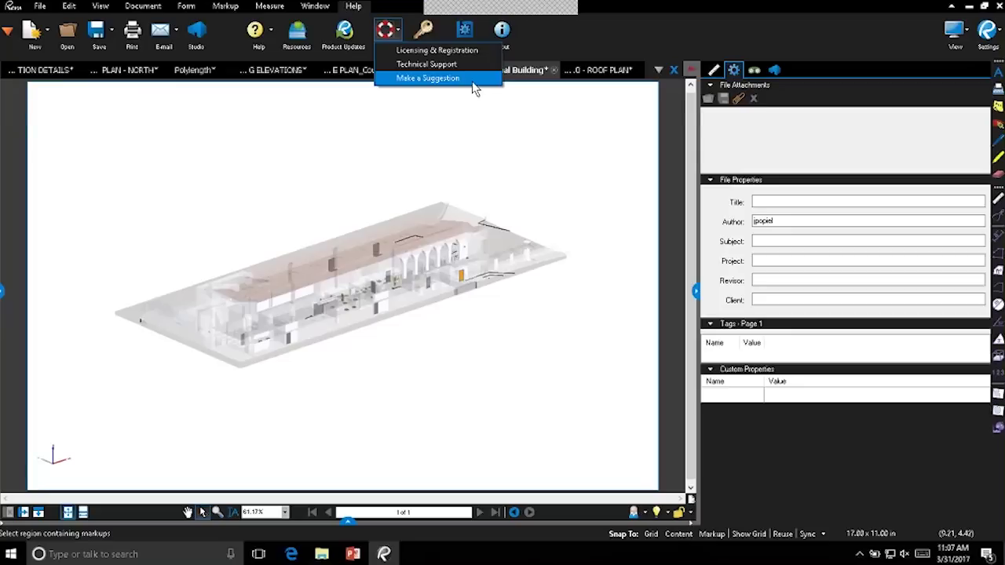
left_click(543, 150)
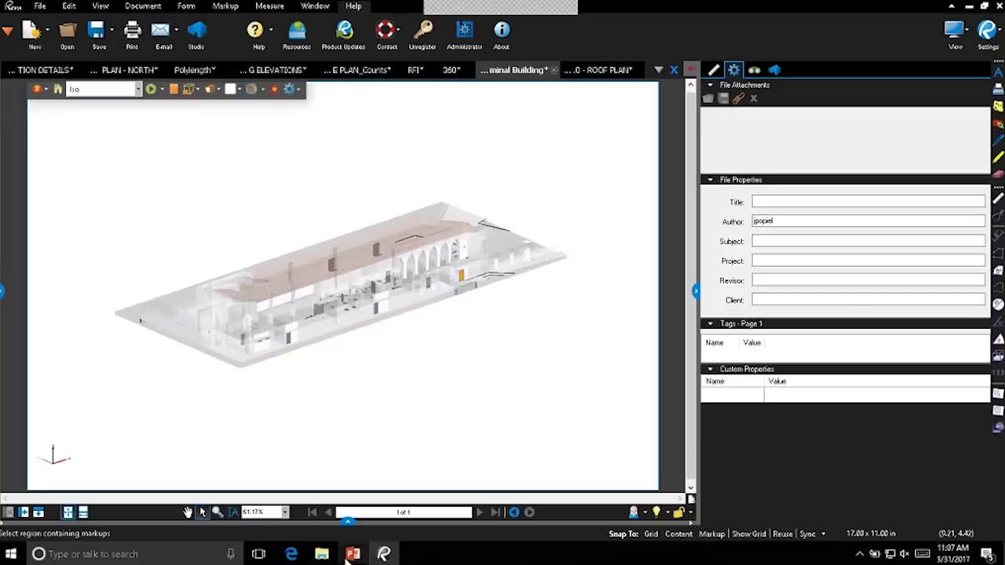
Step: Switch to the PowerPoint presentation and start the slide show from the Bluebeam Consulting Services slide
mouse_move(346, 554)
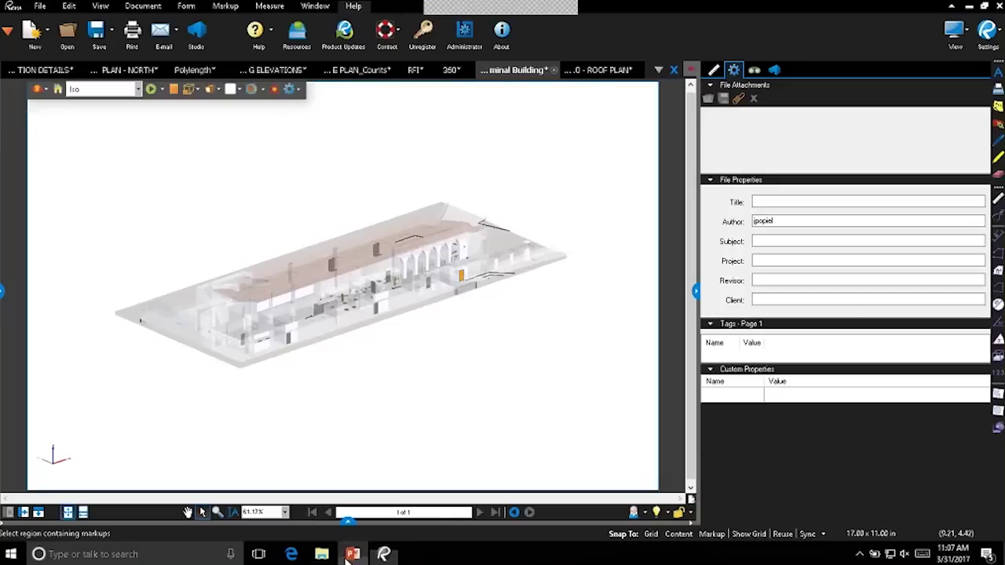
left_click(348, 559)
scroll(107, 435, "down", 1)
left_click(103, 485)
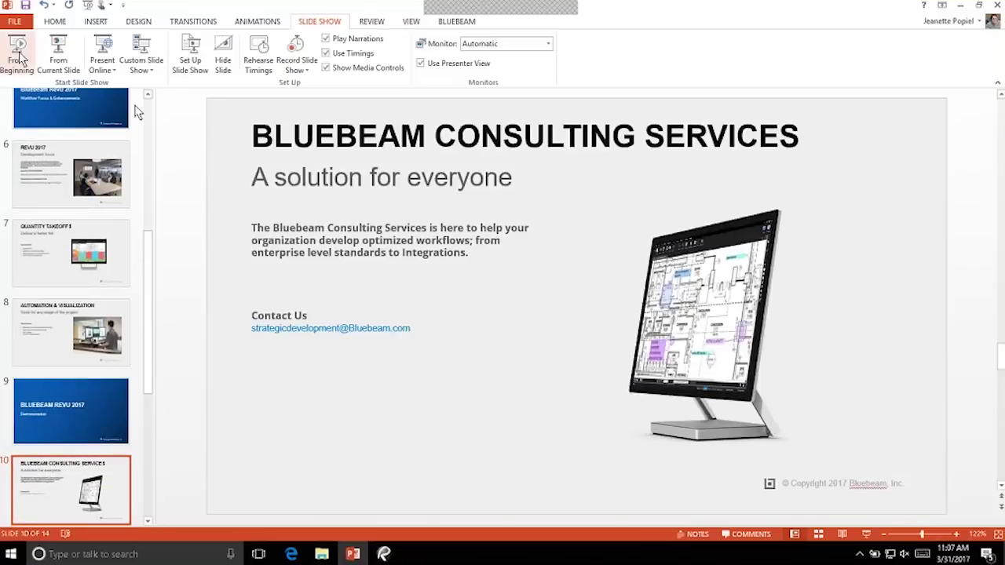
left_click(59, 51)
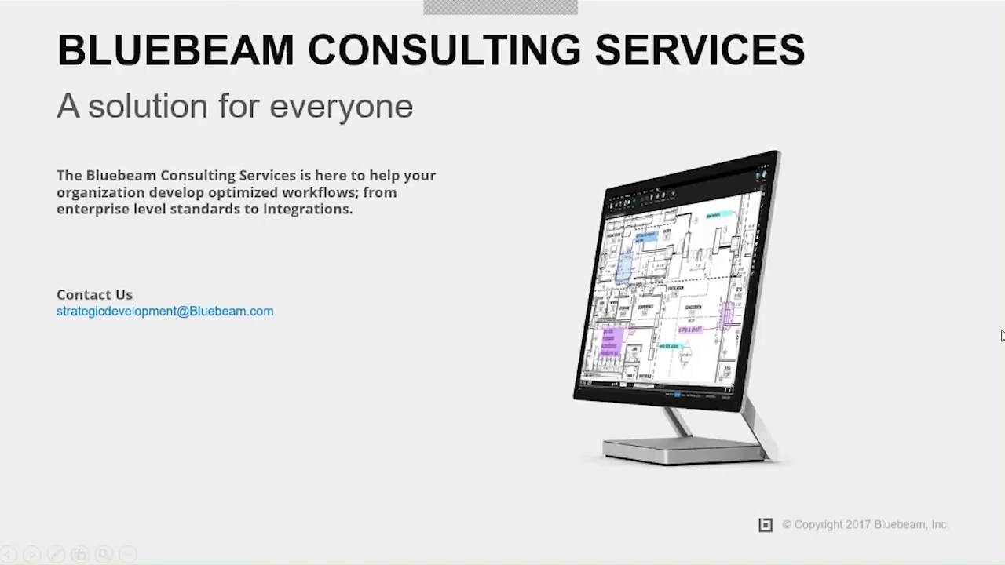